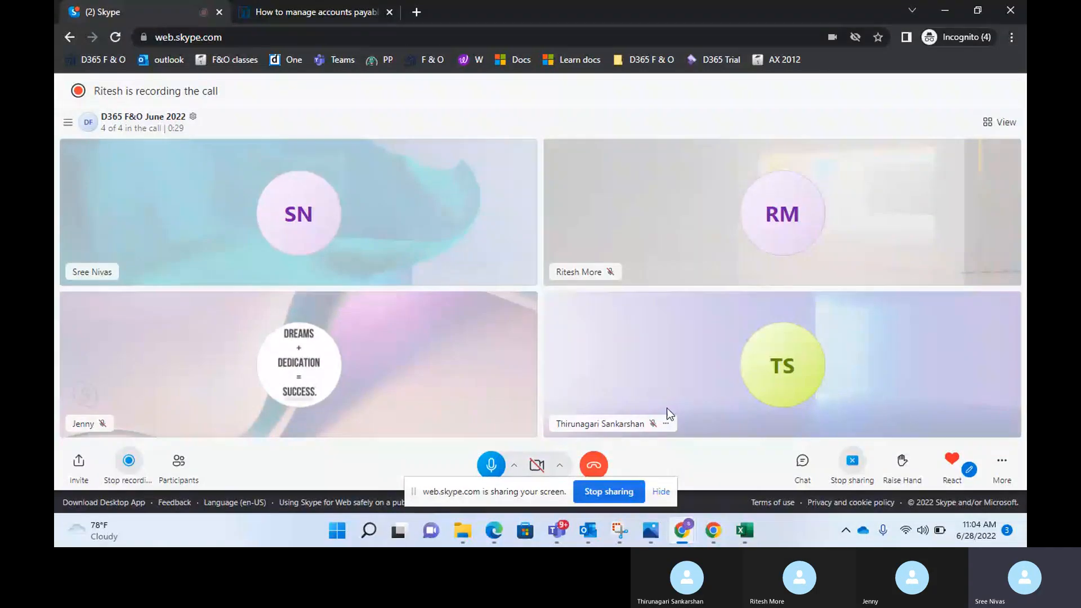
- Switch to the Finance and Operations browser window for company REL and close its Vendors page
key(super+Tab)
key(Escape)
mouse_move(712, 530)
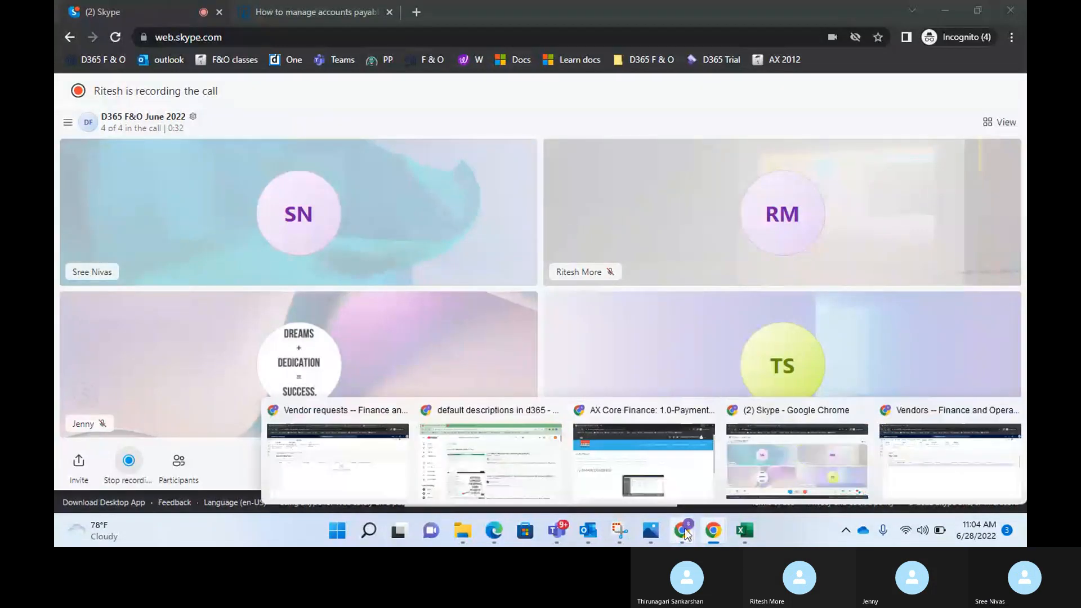
click(382, 470)
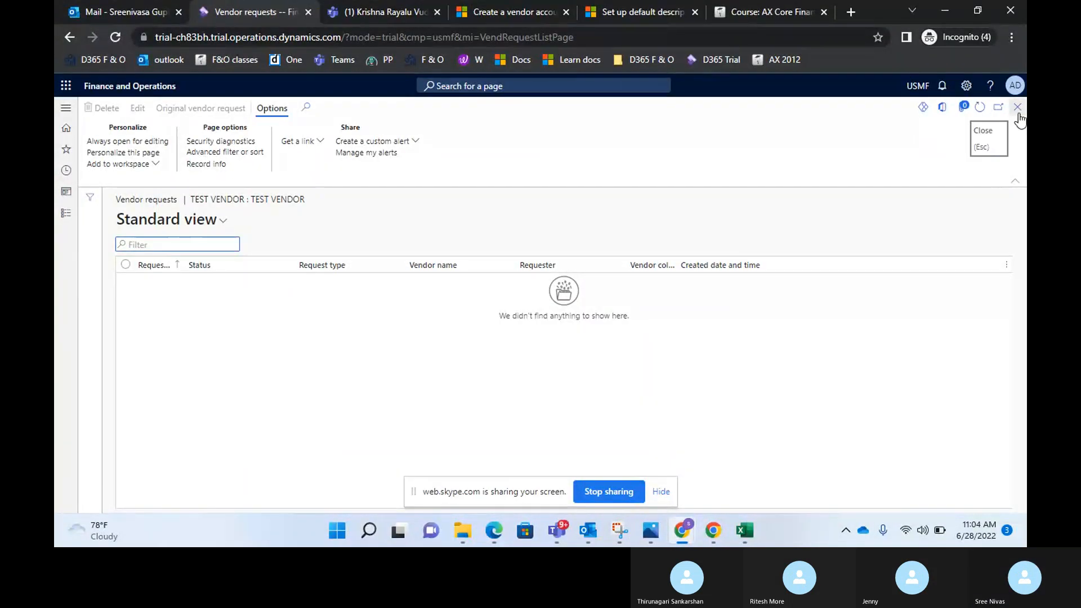
mouse_move(647, 535)
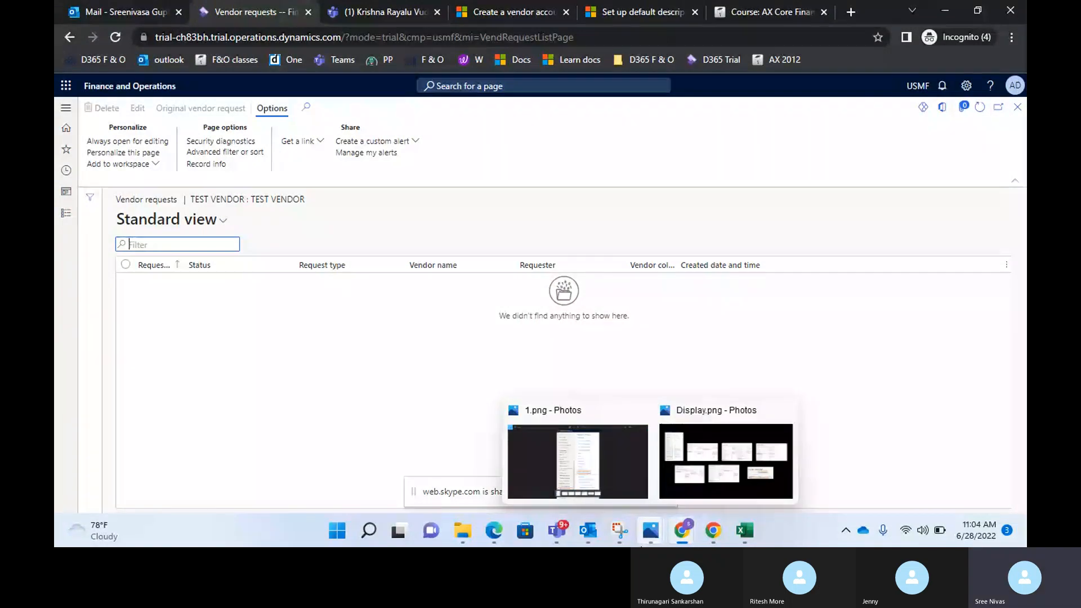
mouse_move(682, 532)
click(934, 469)
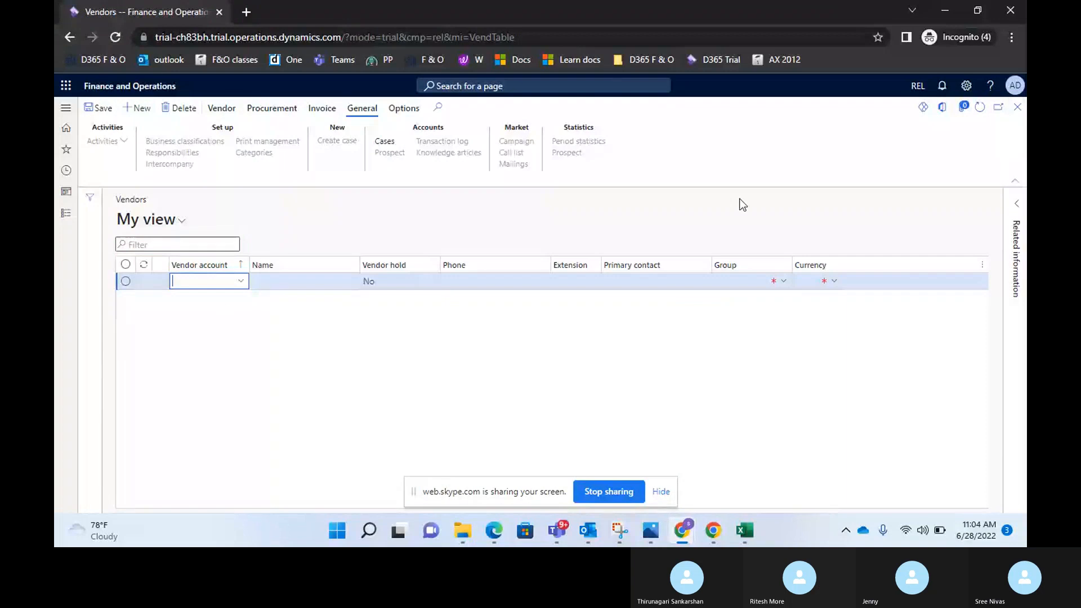
click(1019, 111)
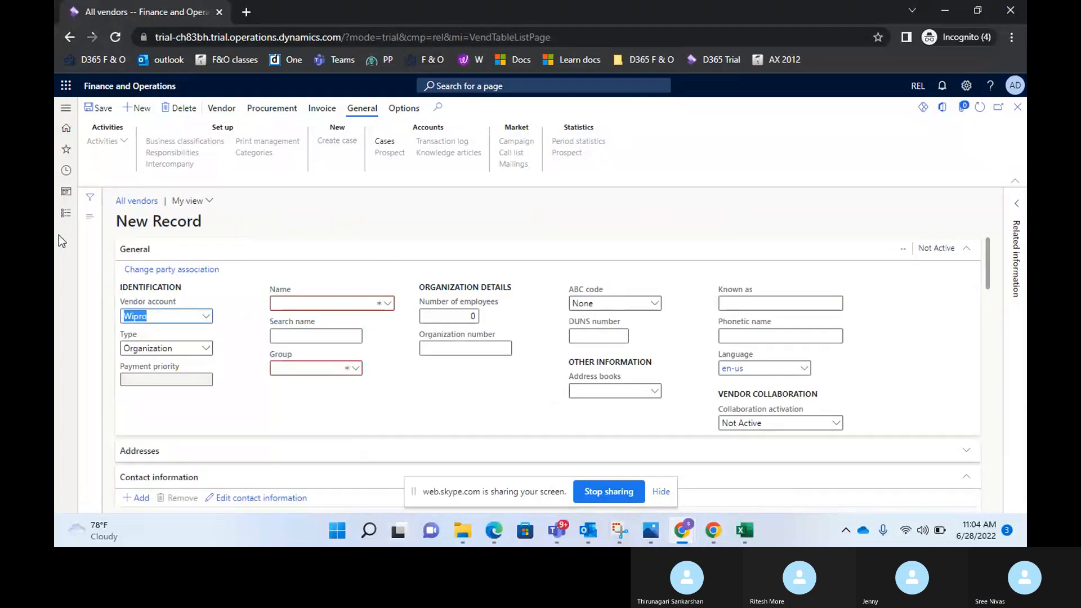
- Try to open the Legal entities page from the Organization administration module
click(62, 218)
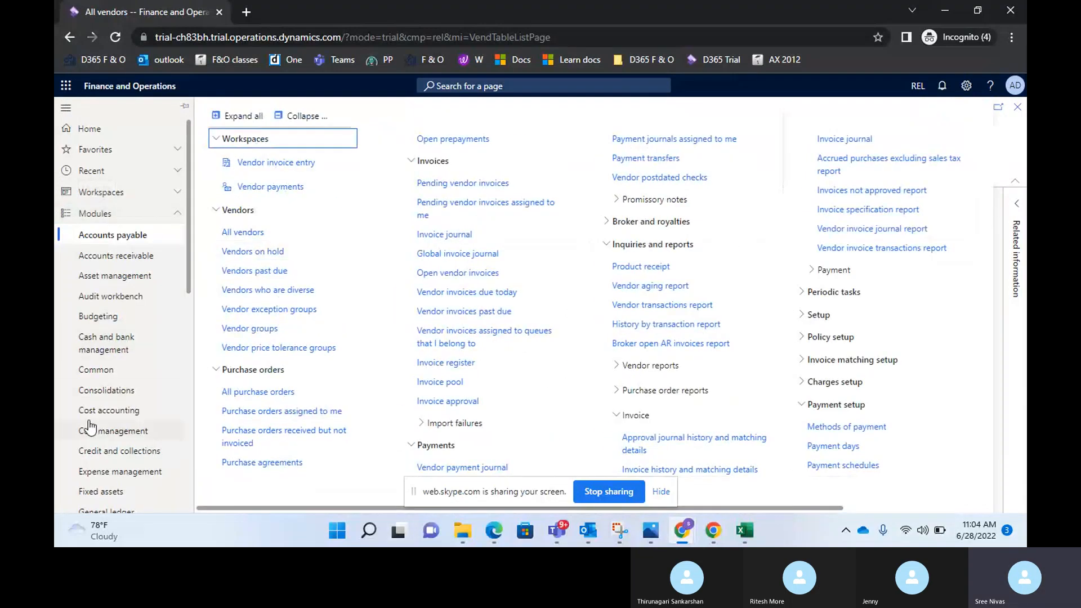
scroll(90, 428, down, 5)
scroll(120, 445, down, 3)
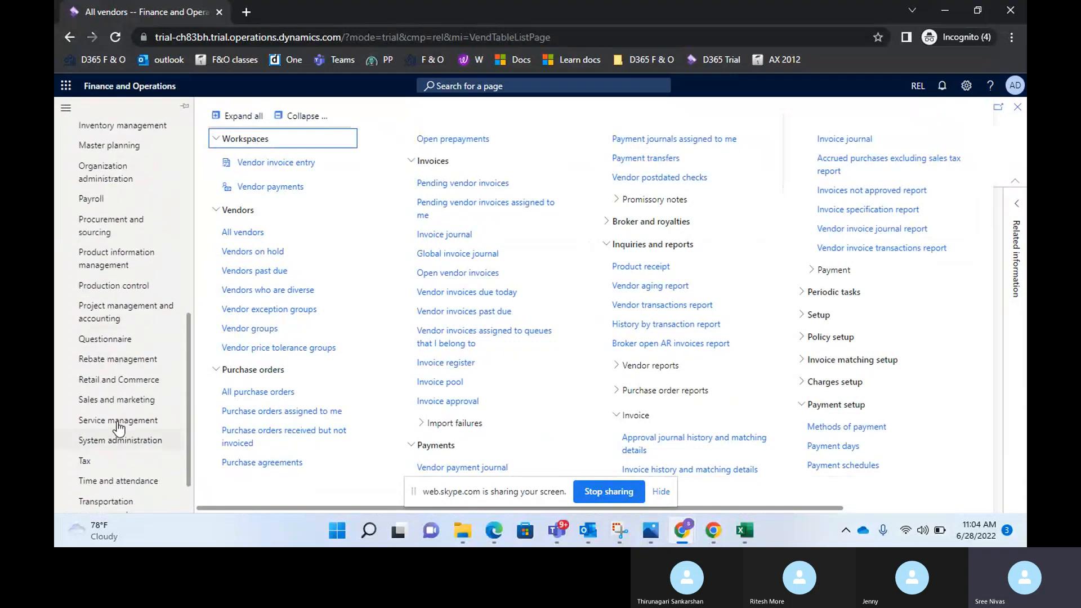
scroll(109, 394, down, 1)
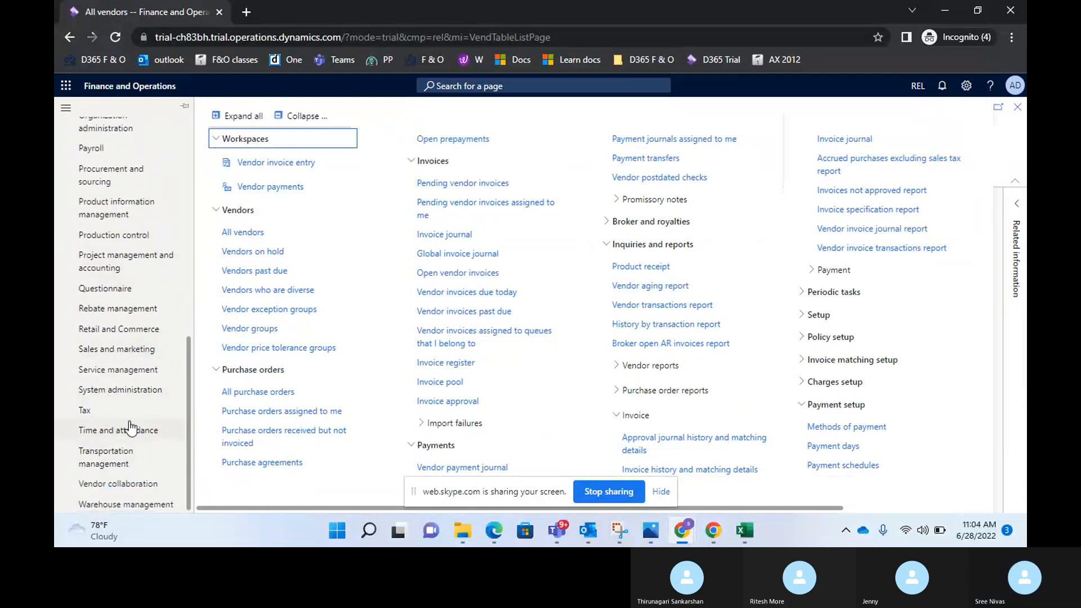
scroll(112, 394, up, 3)
scroll(127, 349, up, 1)
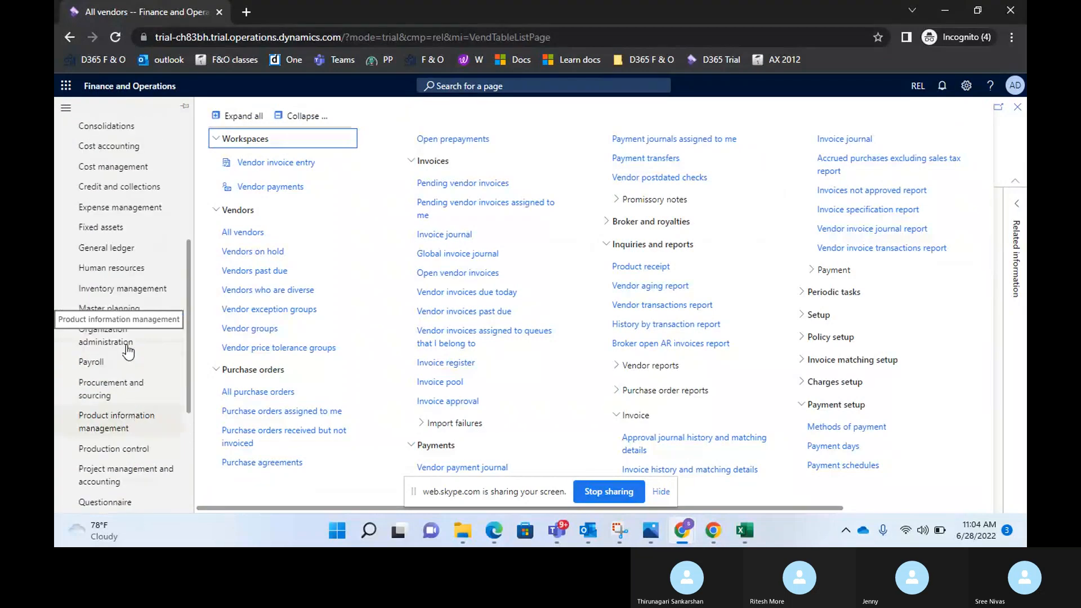
scroll(129, 351, down, 3)
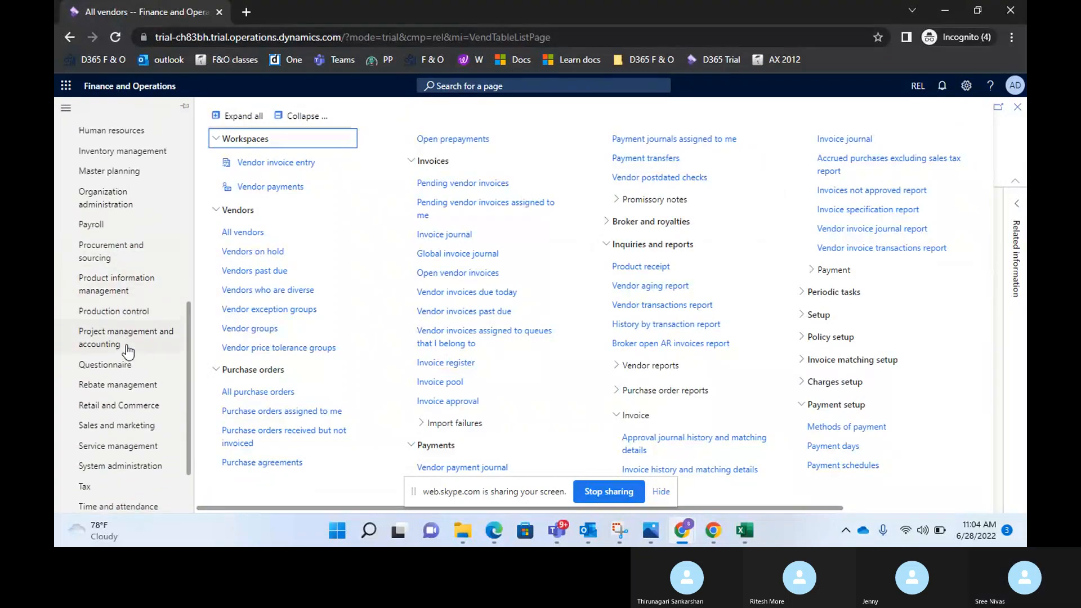
scroll(127, 338, up, 3)
click(122, 408)
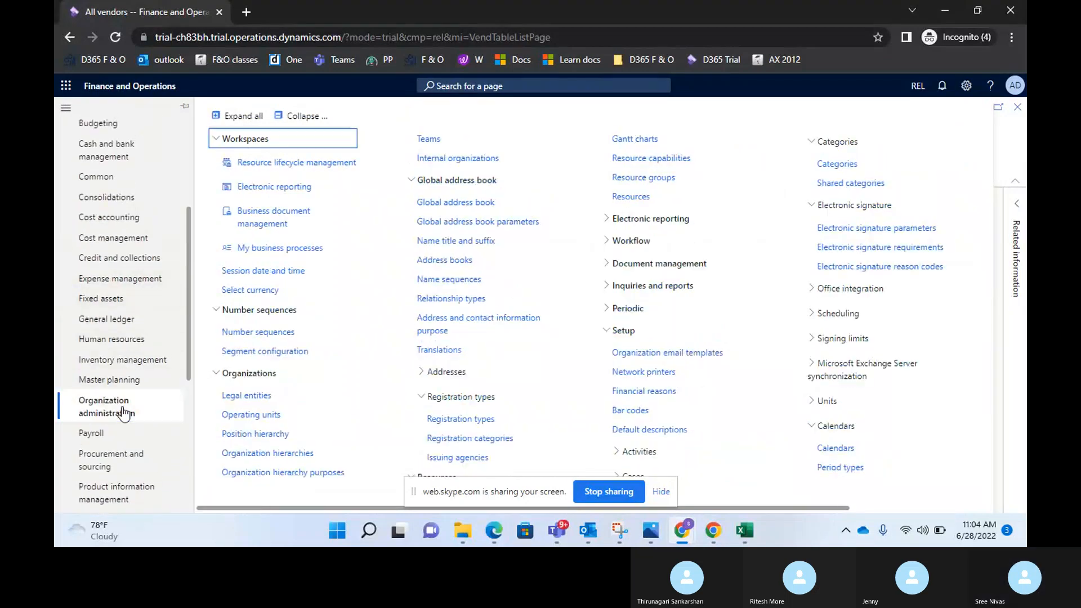
click(250, 393)
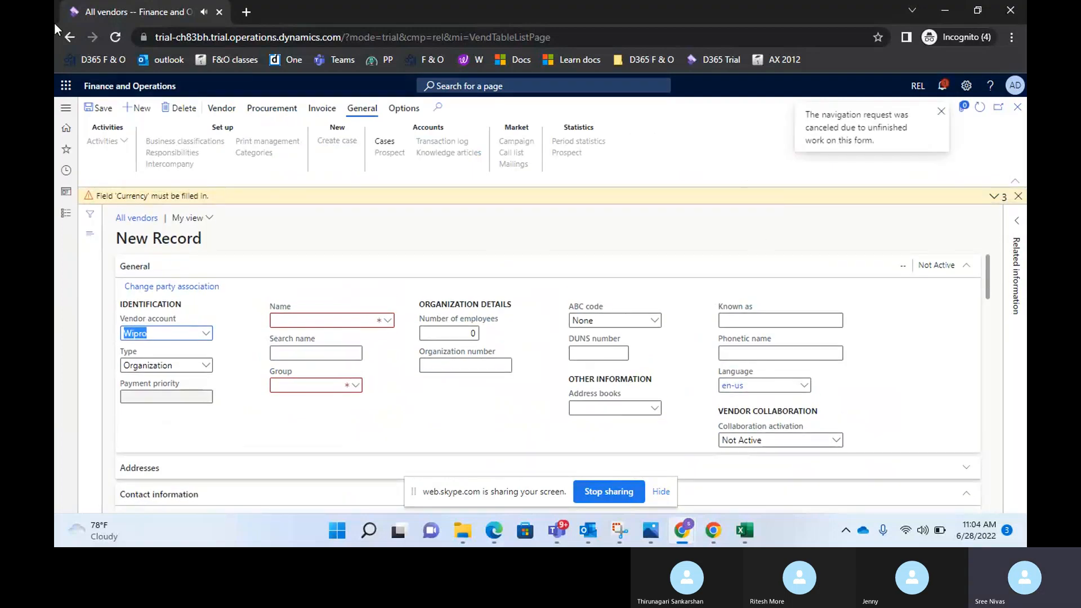
- Delete the unfinished new vendor record and dismiss the validation messages
click(179, 113)
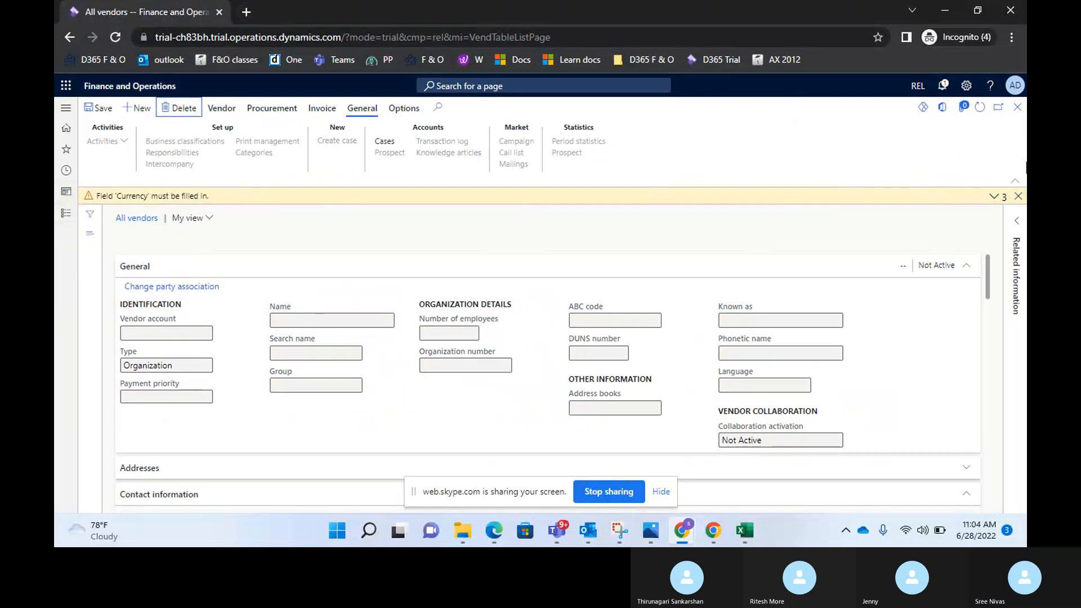
click(1017, 195)
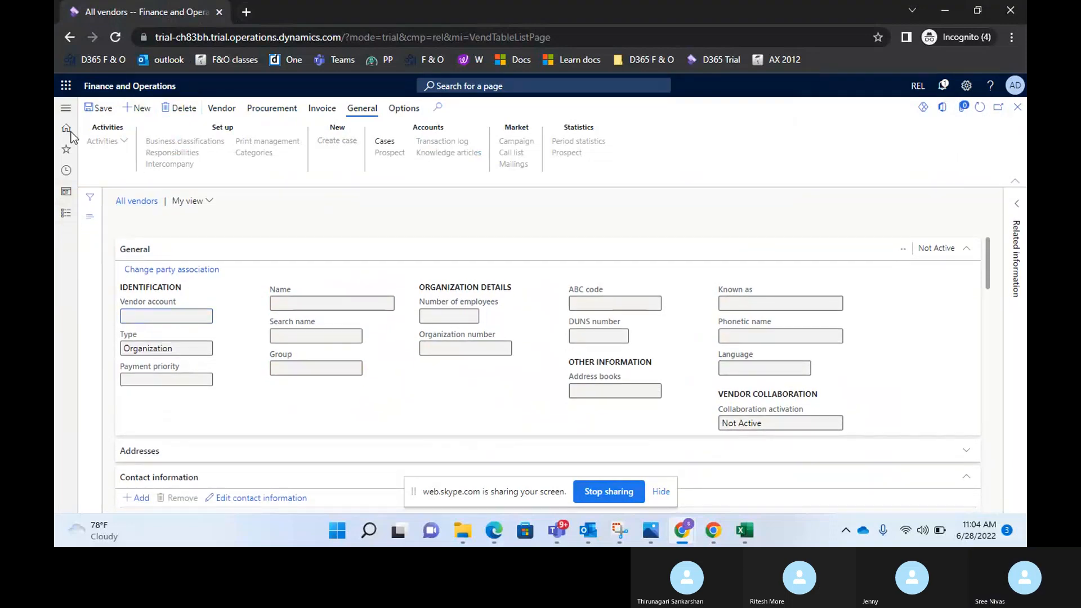
click(183, 110)
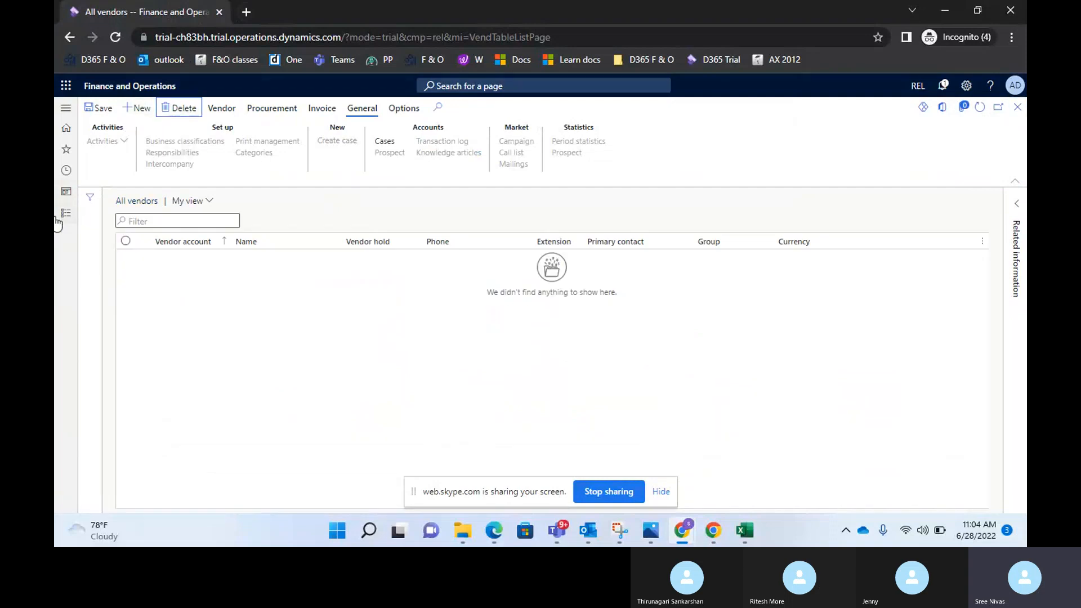
- Open the Legal entities page under Organization administration and hide the screen-sharing notice
click(64, 216)
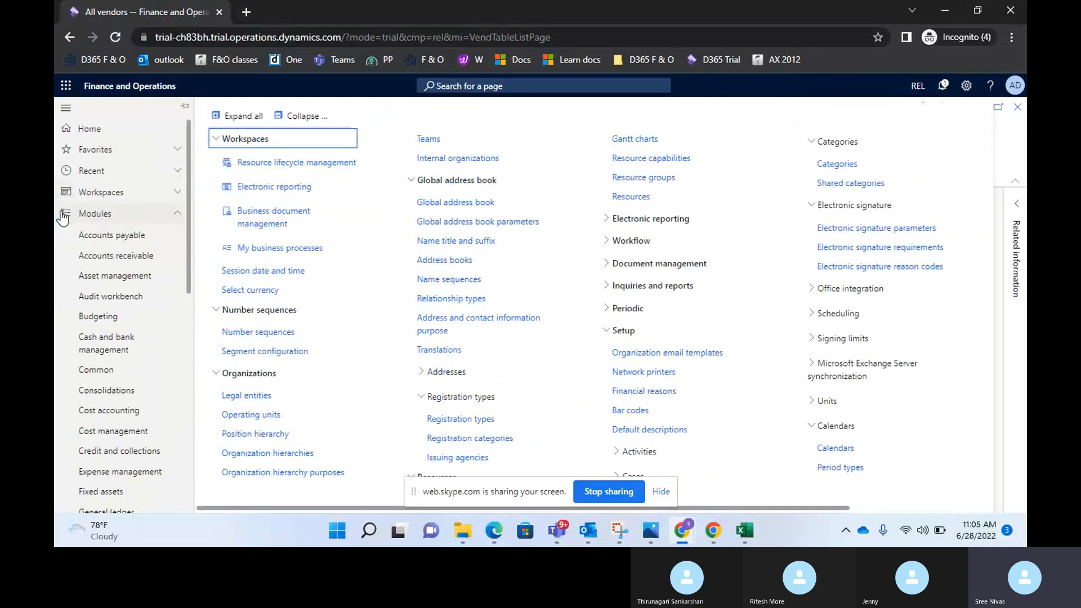
scroll(99, 369, down, 3)
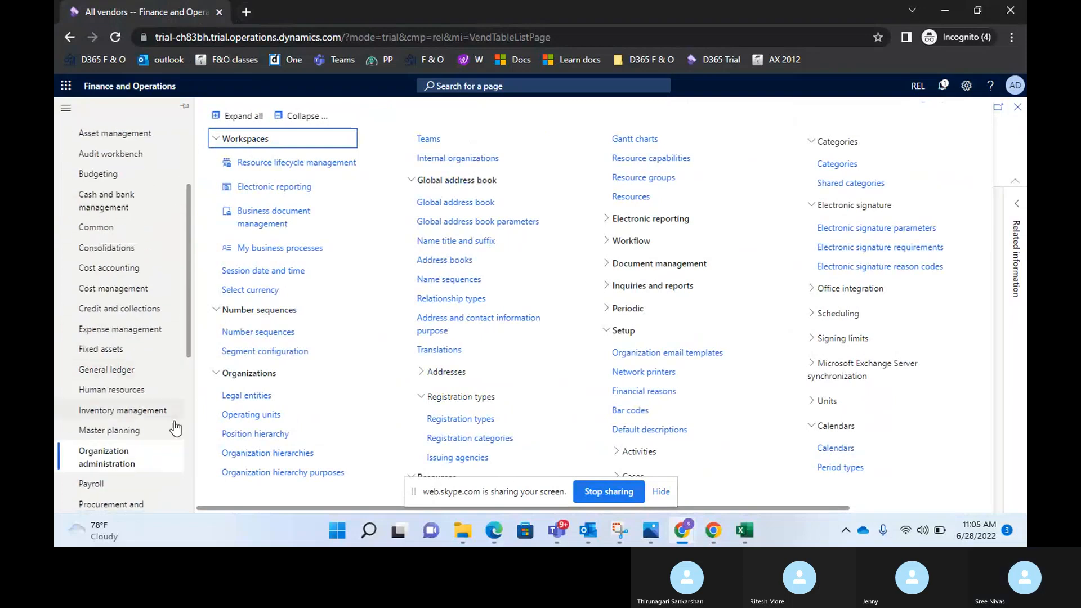
click(248, 399)
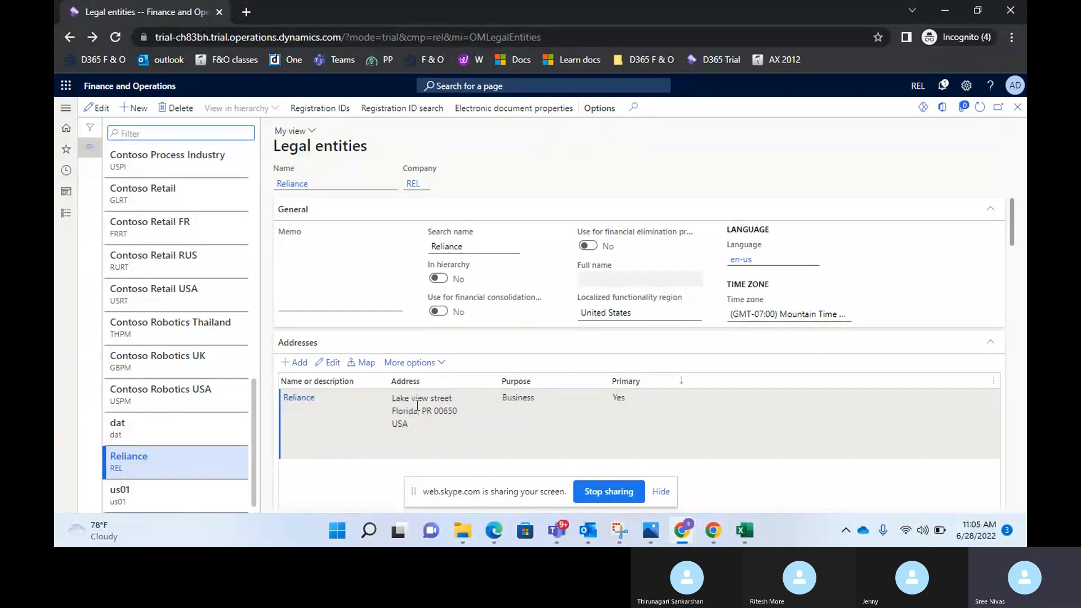
scroll(389, 425, down, 4)
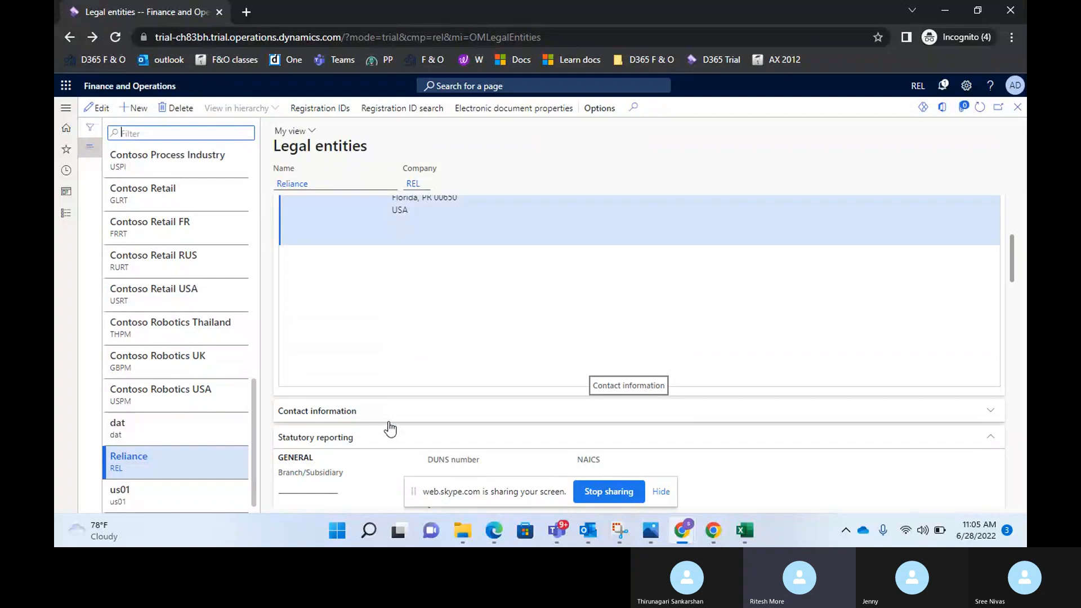
click(661, 492)
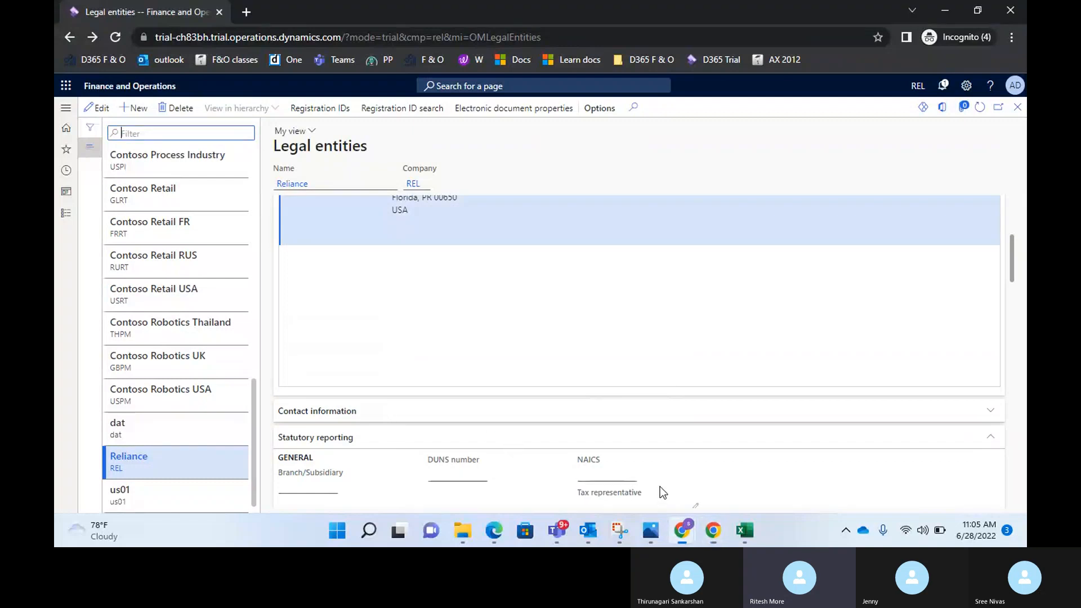
- Look up "legal entity" in the page search
click(66, 221)
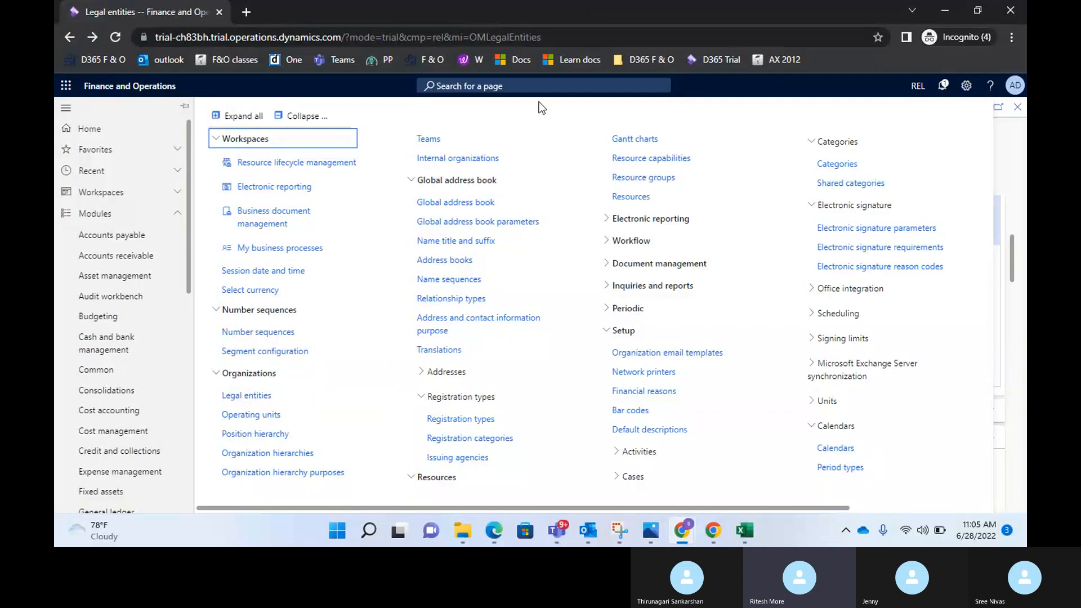
click(538, 87)
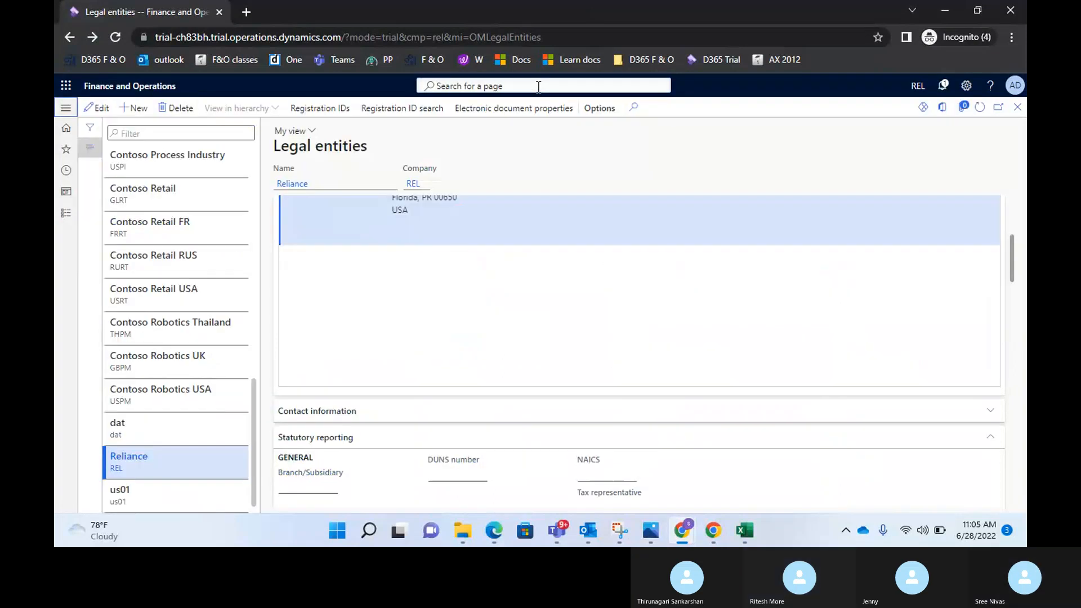
key(alt+F1)
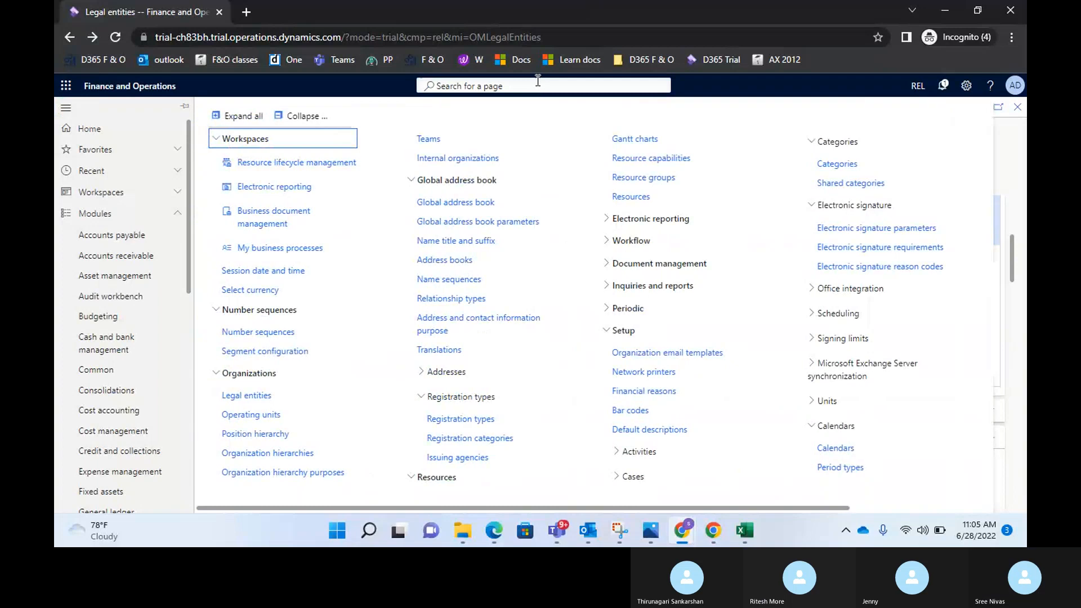
key(Escape)
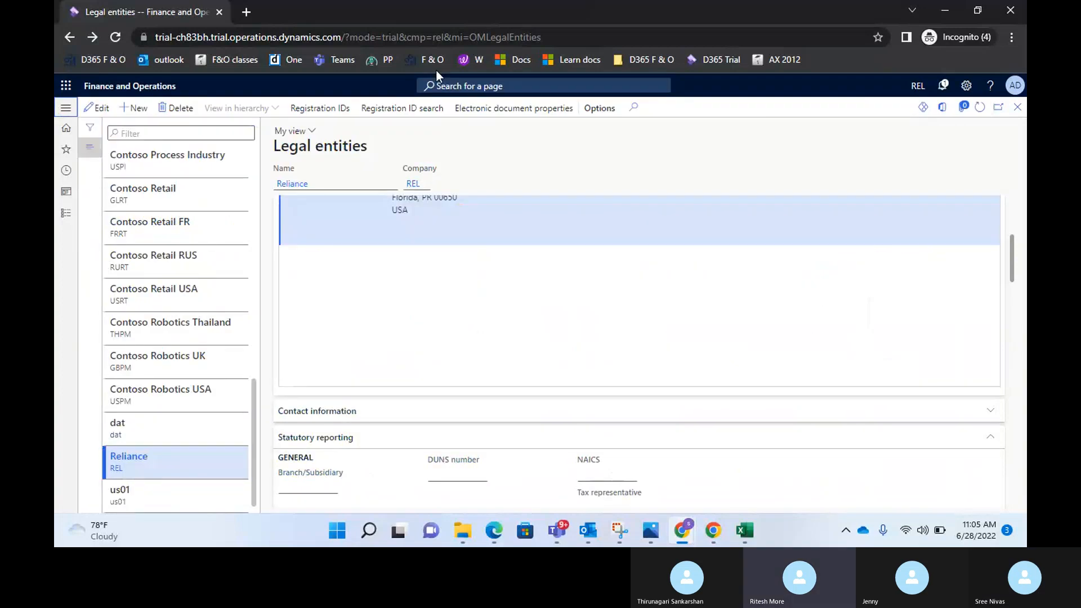
click(487, 86)
text(legal entity)
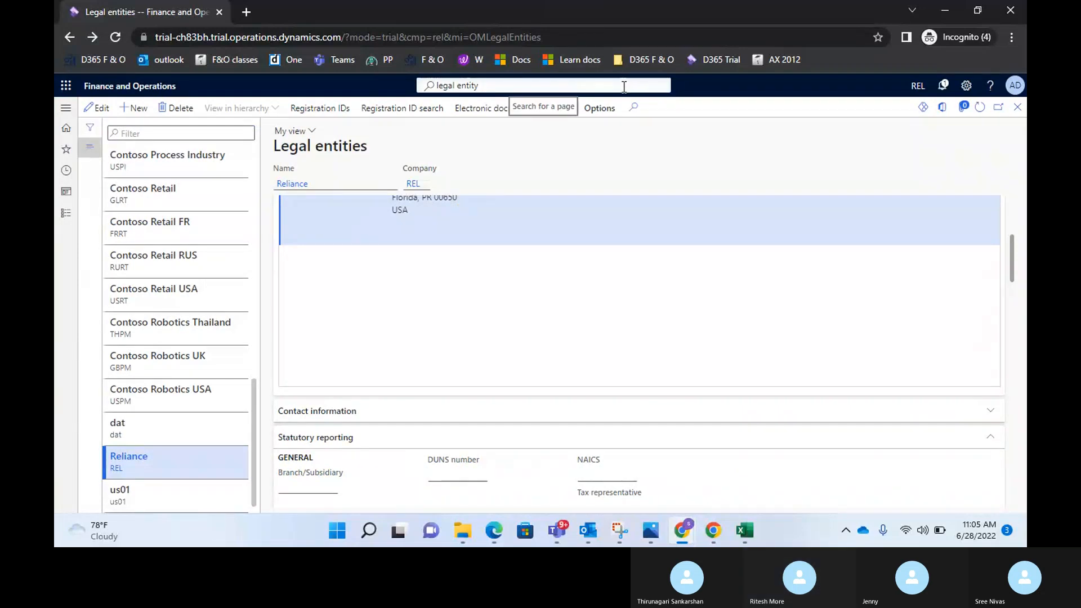
- Change the page search to "legal entities" and open the Legal entities page from it
click(66, 212)
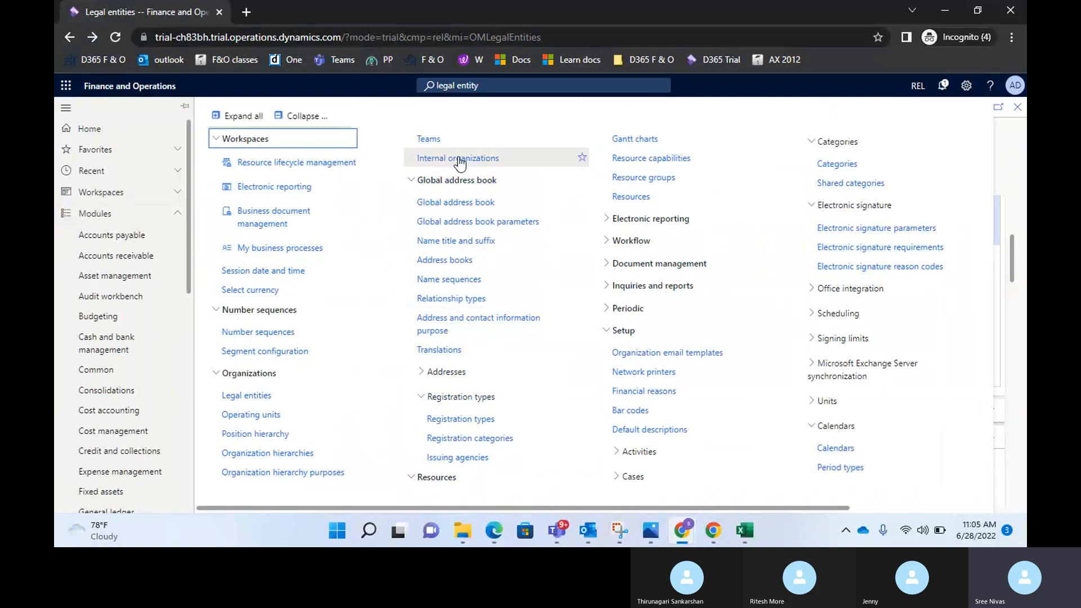
click(513, 91)
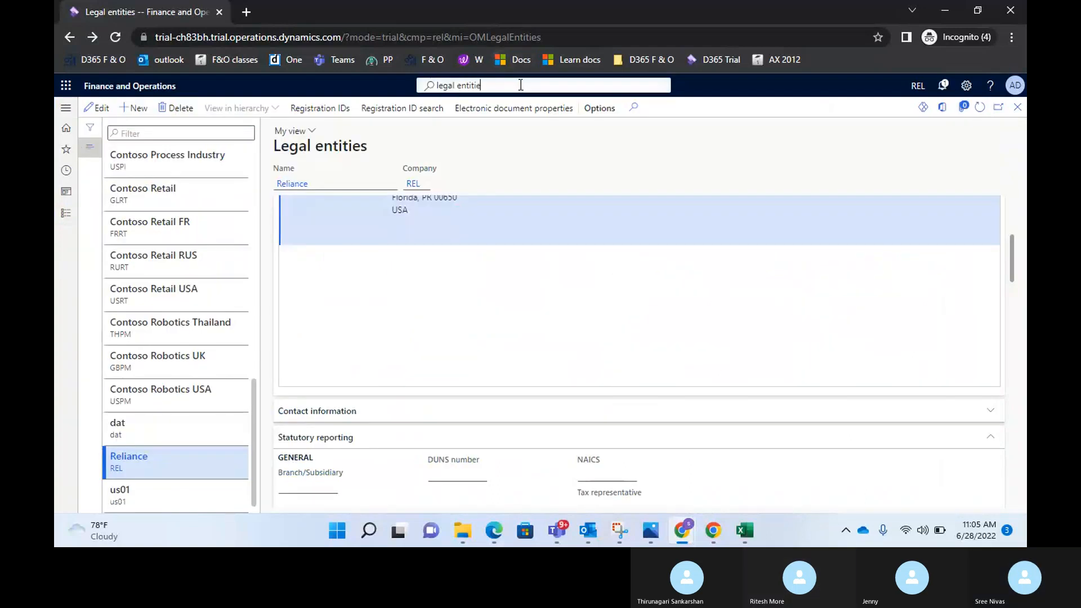
key(ctrl+a)
key(Return)
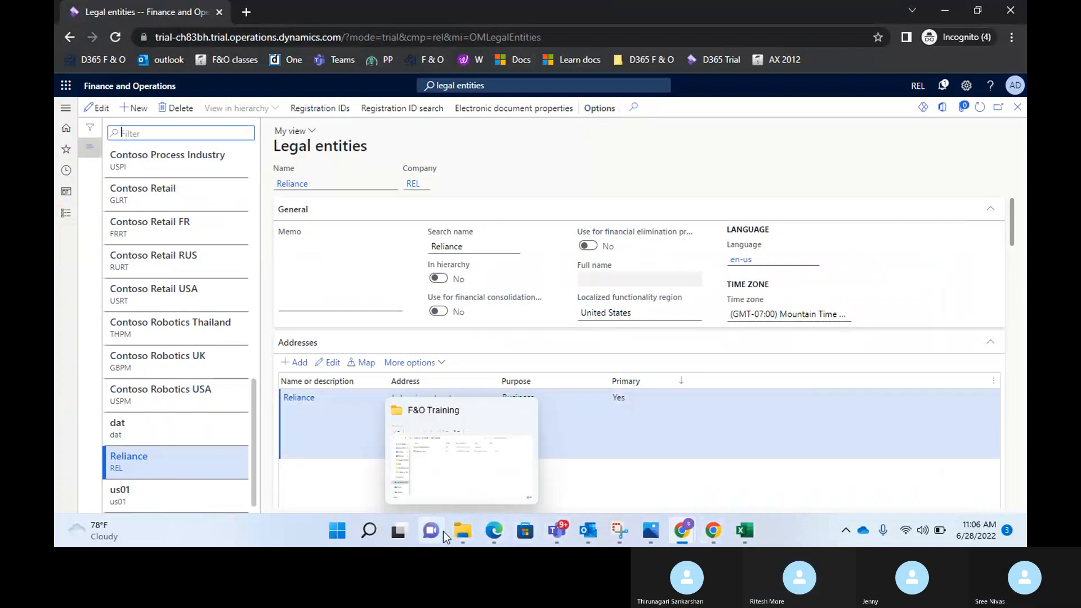
- Open the Training notes document from the F&O Training folder in Word and write the heading "Number sequence:"
click(466, 456)
double_click(291, 211)
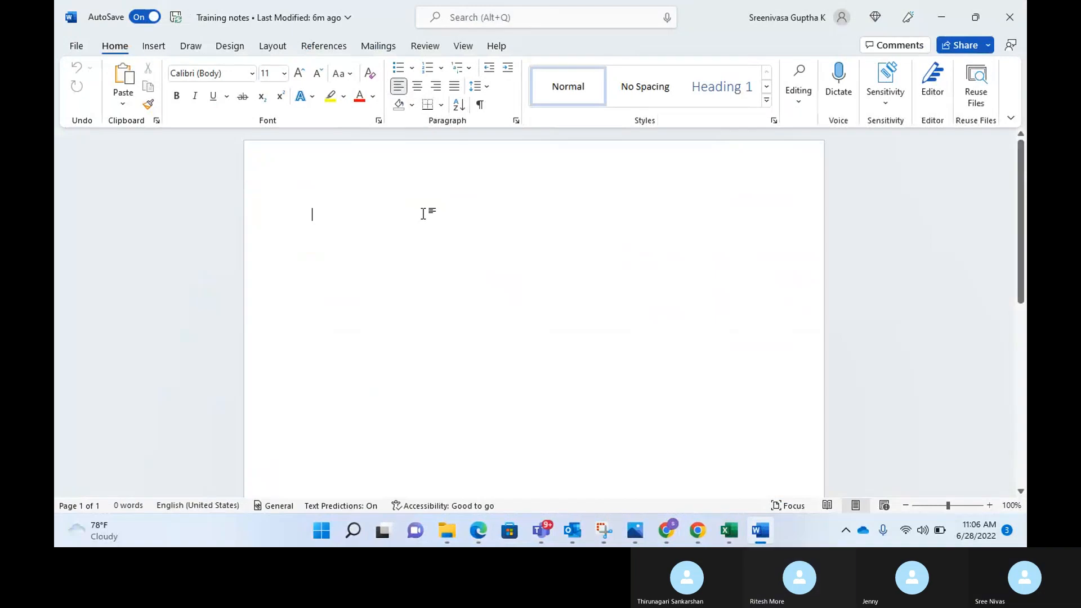
text(Number )
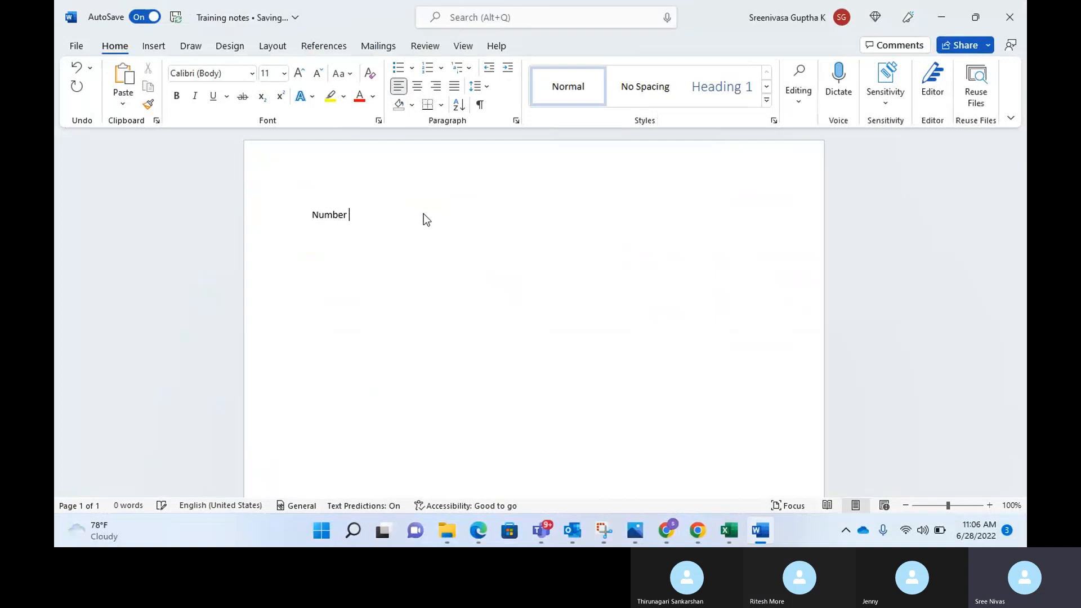
text(sequence:)
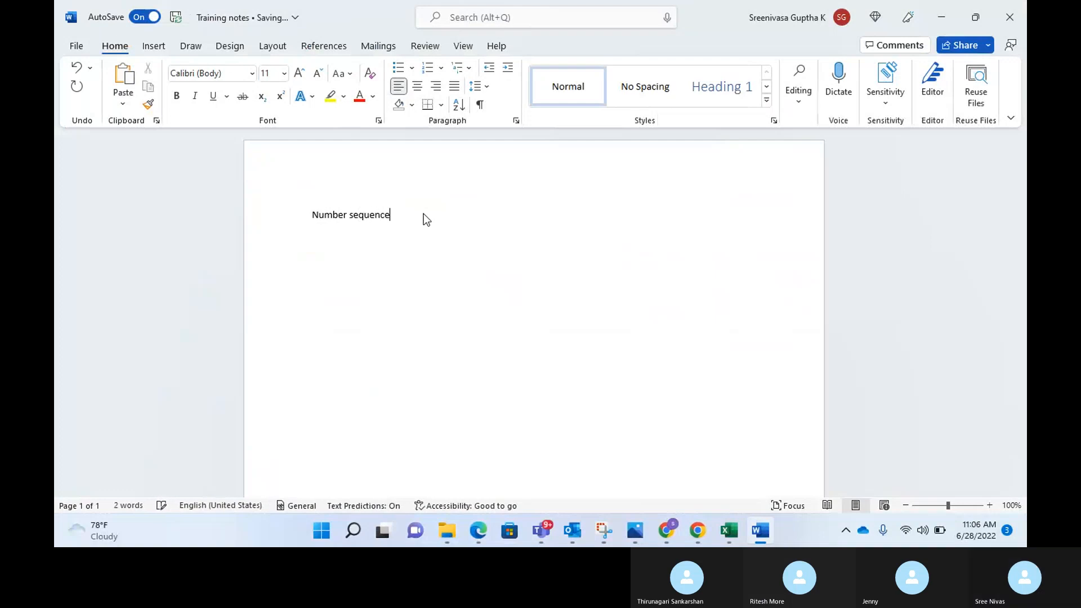
key(Return)
key(Return)
key(alt+Tab)
key(alt+Tab)
key(Tab)
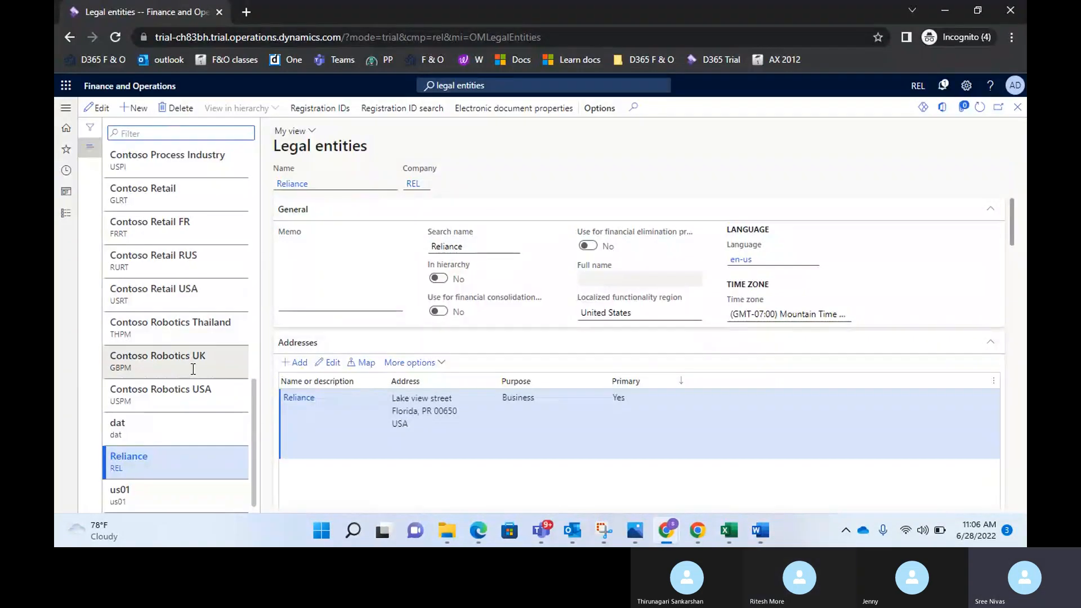
click(396, 450)
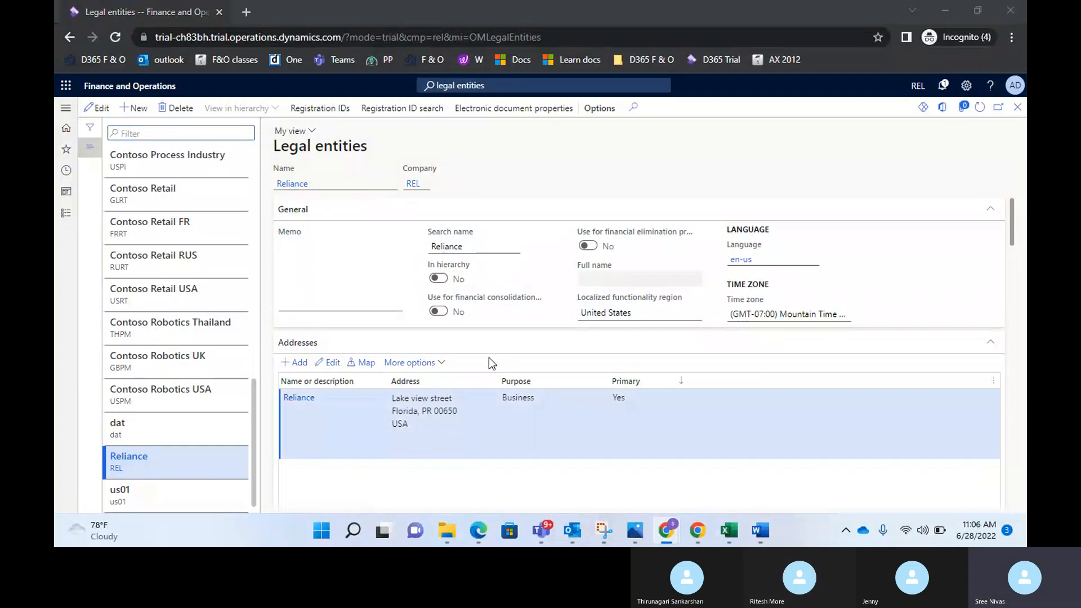
- Return to the Training notes document and make the "Number sequence:" heading bold
key(alt+Tab)
drag(398, 217, 314, 215)
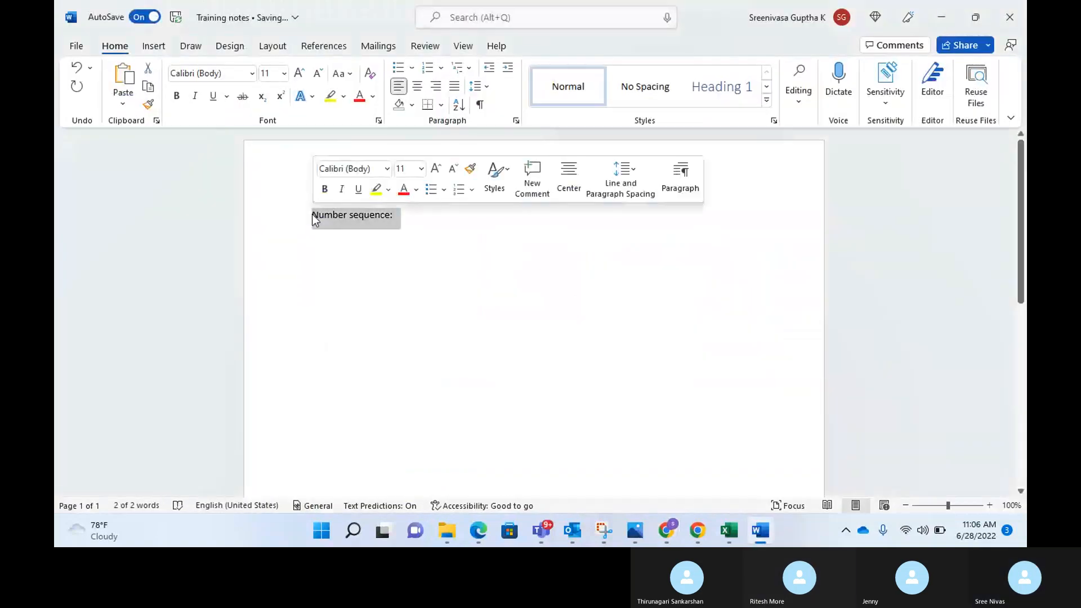
key(ctrl+b)
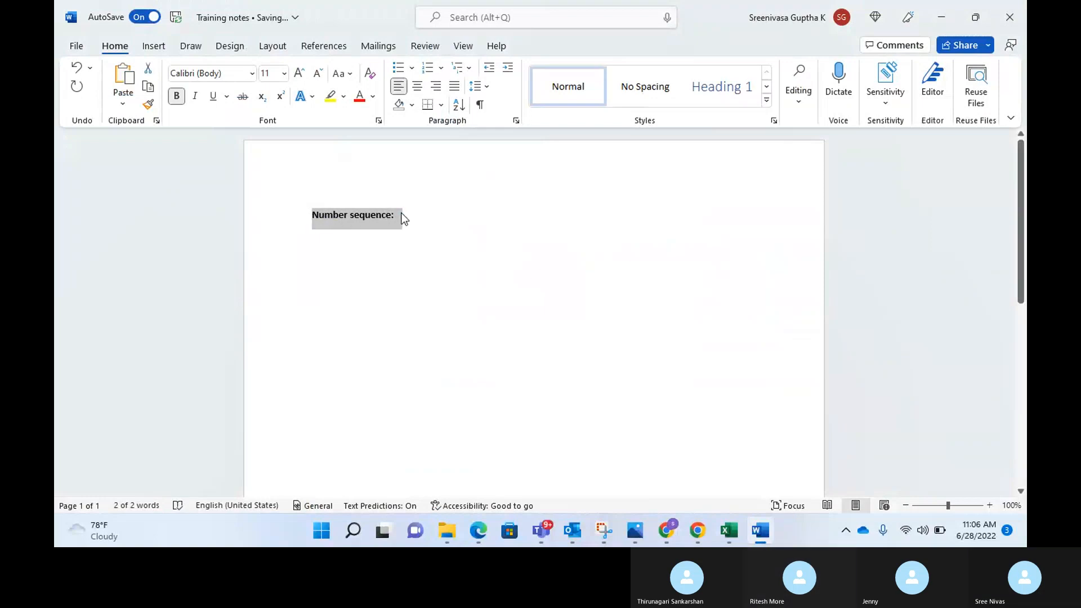
- Add blank lines below the "Number sequence:" heading in the Training notes document
click(402, 217)
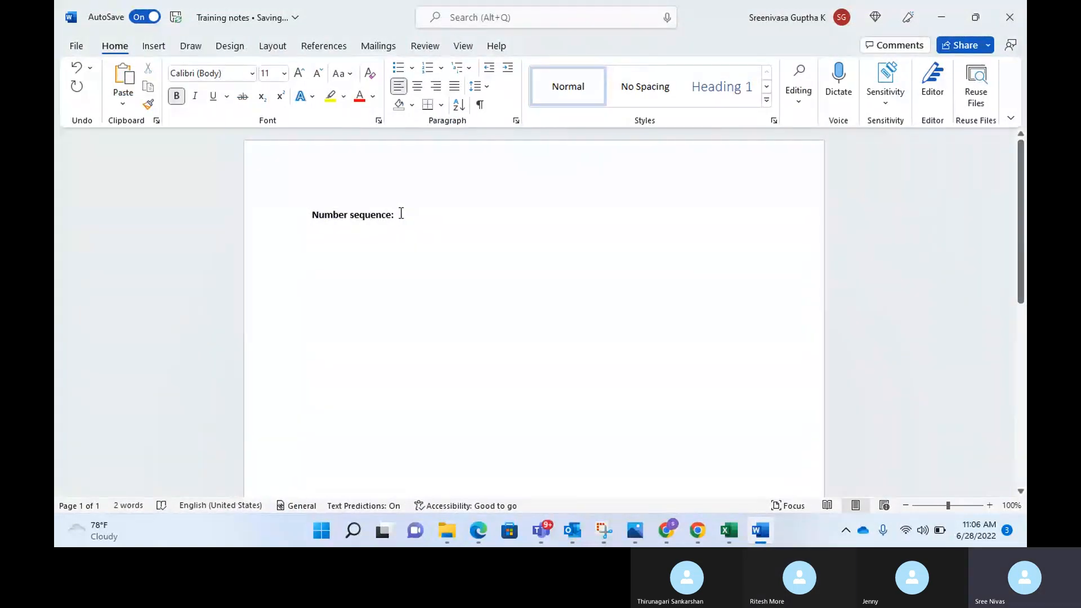
key(Return)
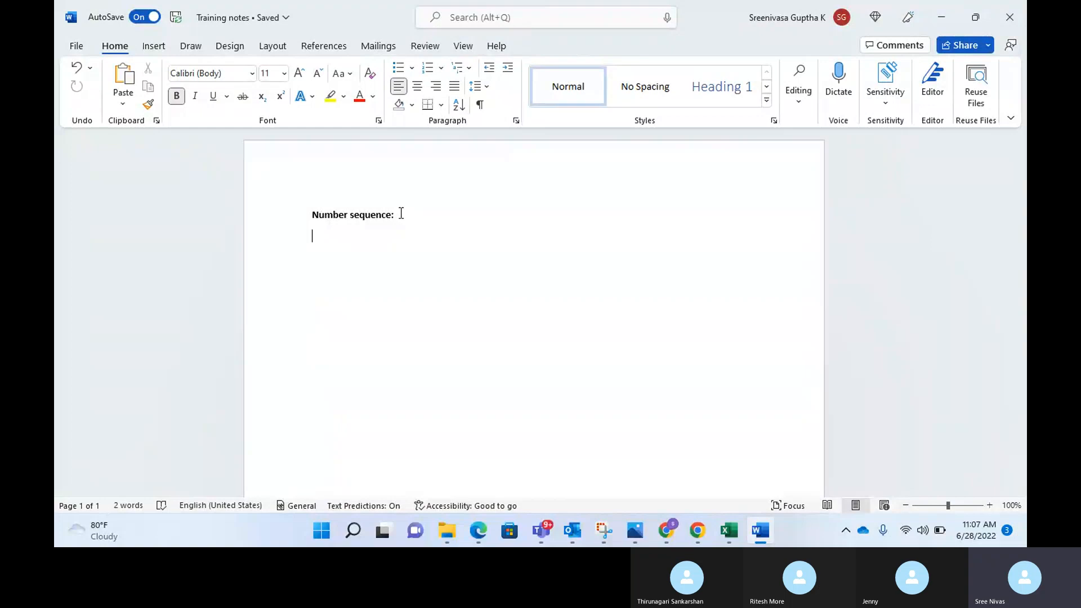
drag(410, 215, 322, 197)
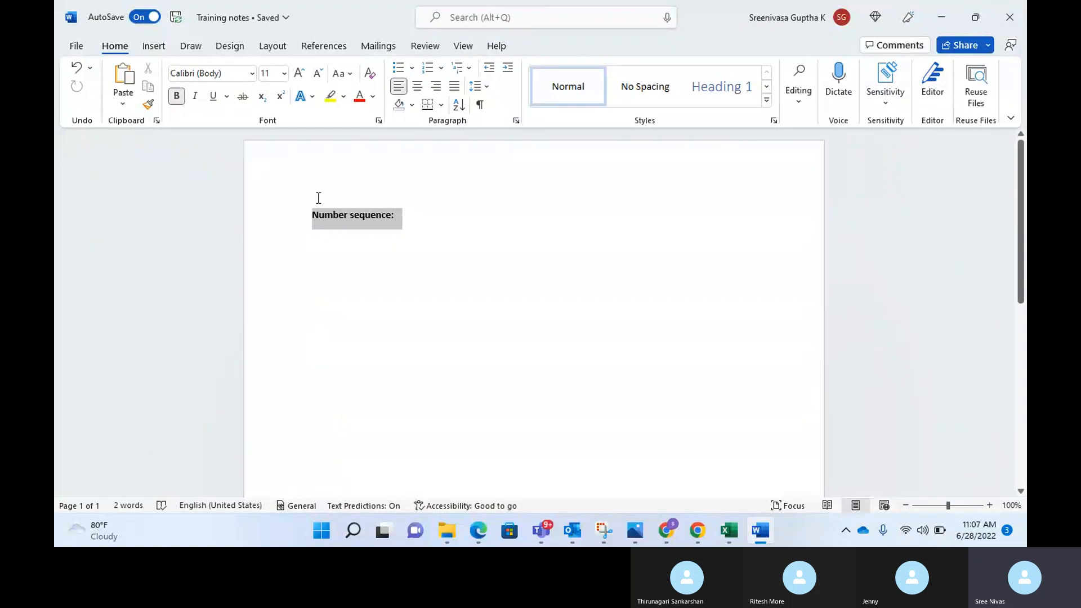
click(407, 218)
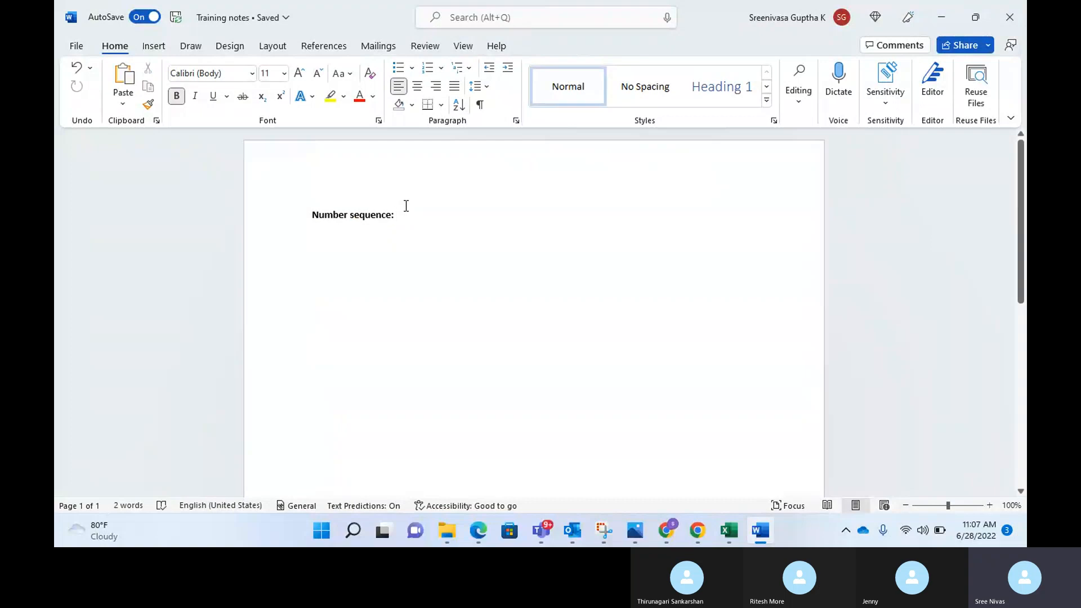
key(Return)
key(Return)
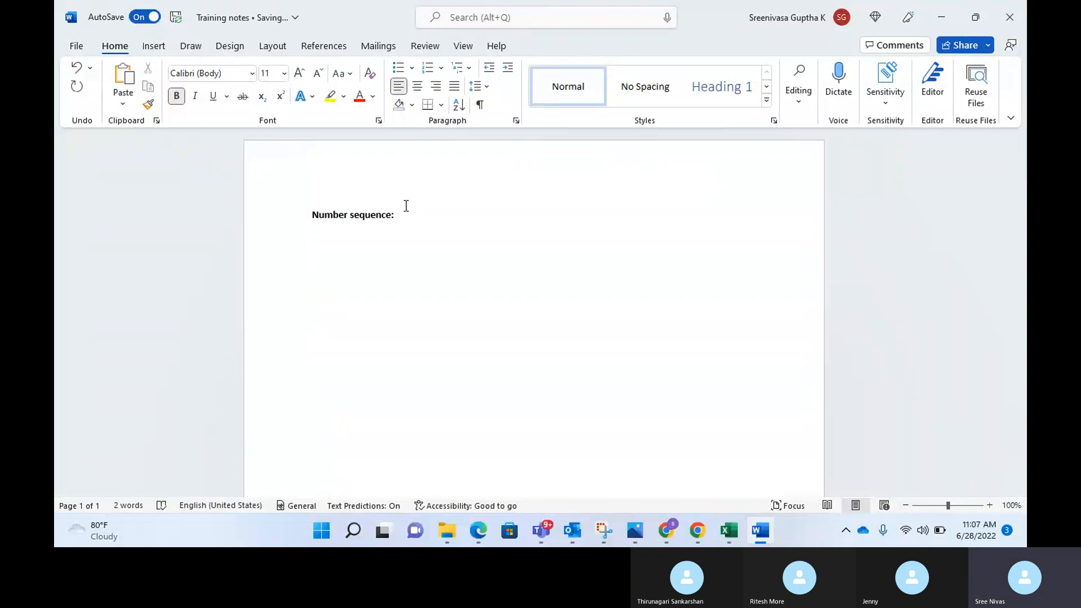
- Write a second bold heading "Vendor payment:" below the "Number sequence:" heading
text(4)
key(BackSpace)
text(Vend)
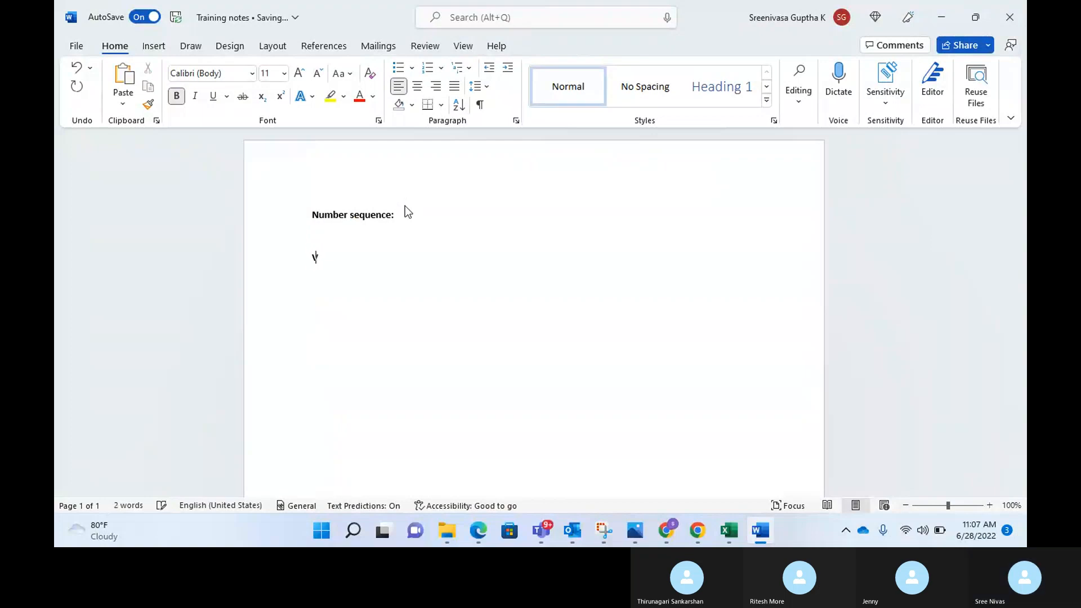
key(BackSpace)
text(dor payemn)
text(t)
key(BackSpace)
key(BackSpace)
key(BackSpace)
key(BackSpace)
key(BackSpace)
text(yment:)
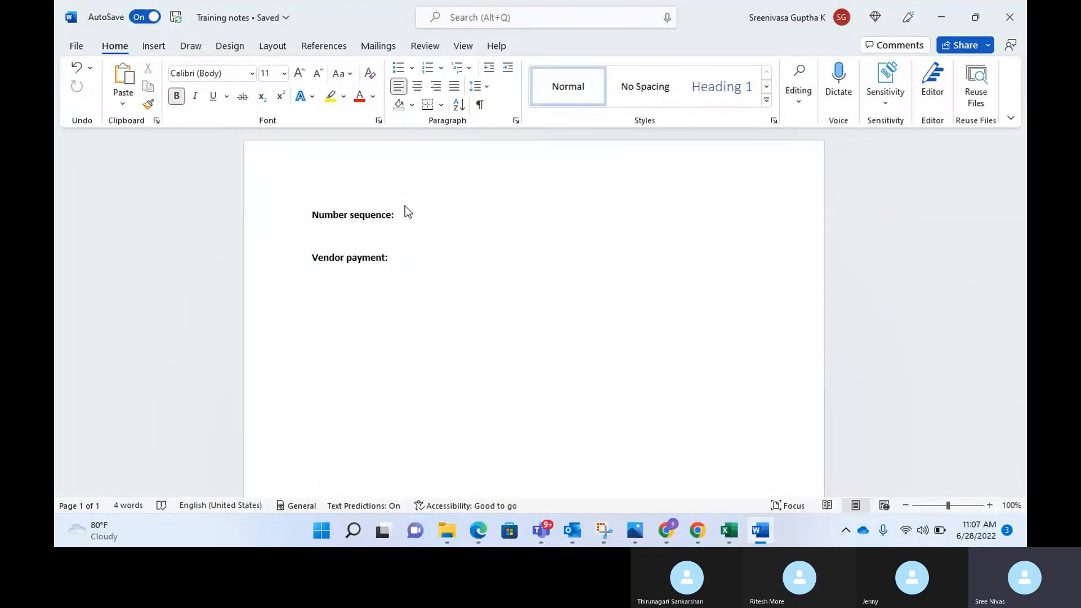
click(419, 256)
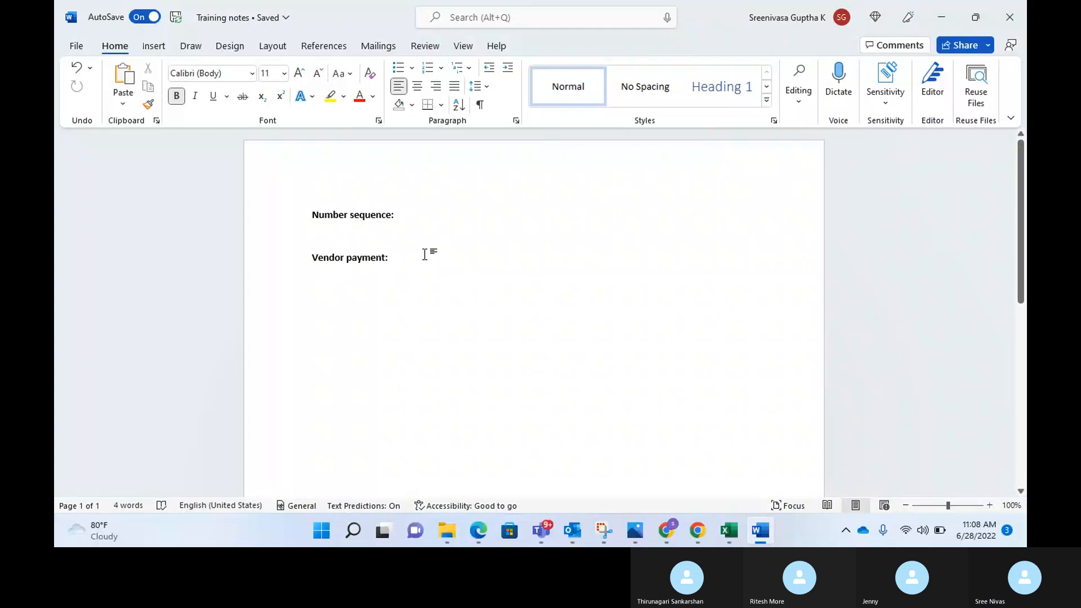
click(404, 215)
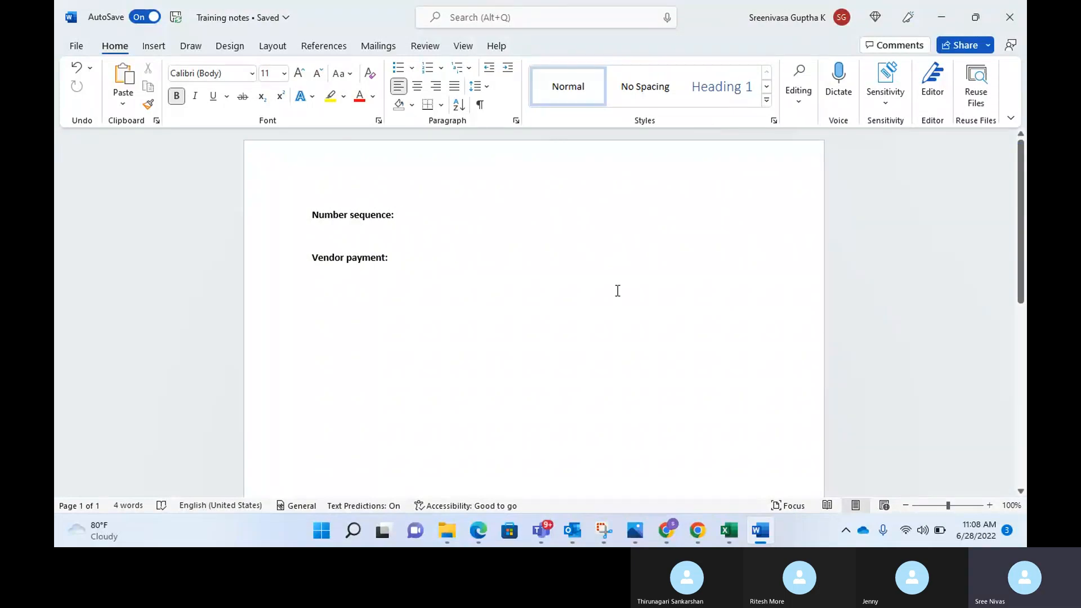
- Switch to Finance and Operations, open Number sequences under Organization administration and start the Generate command
key(alt+Tab)
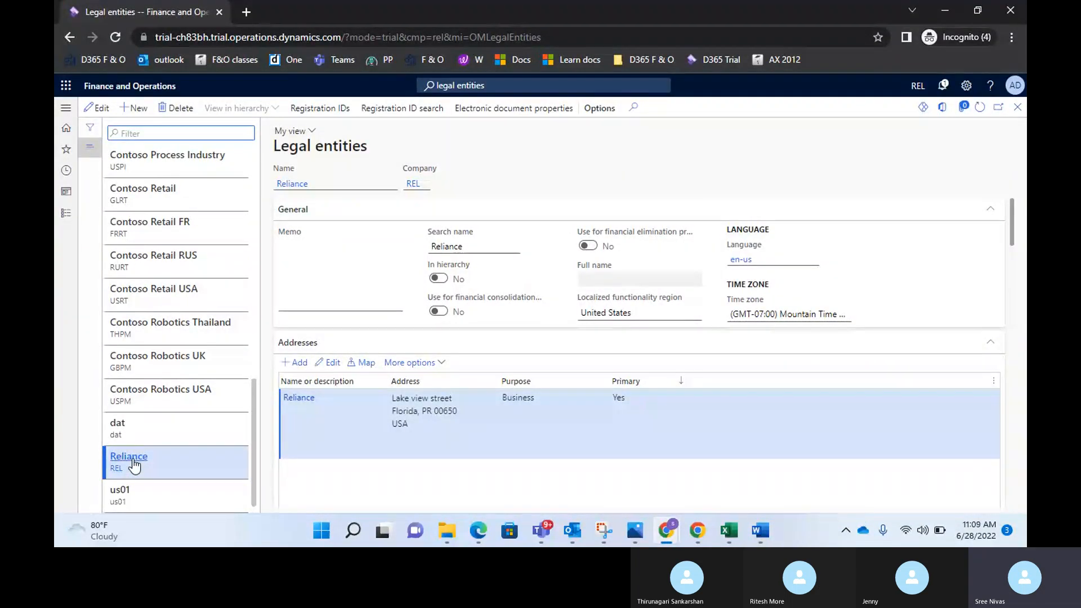
click(63, 217)
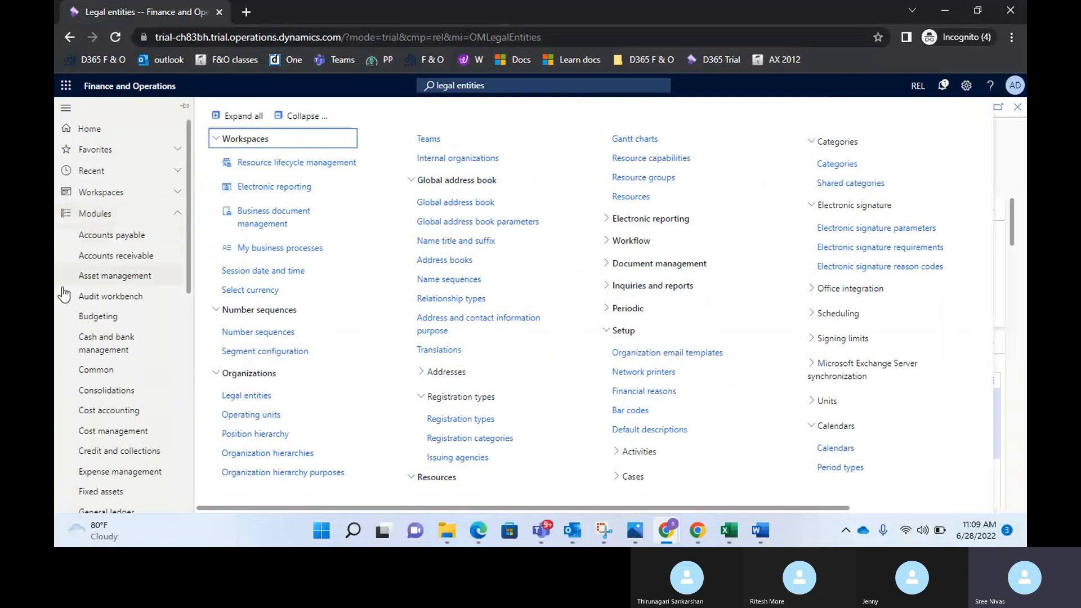
scroll(110, 394, down, 5)
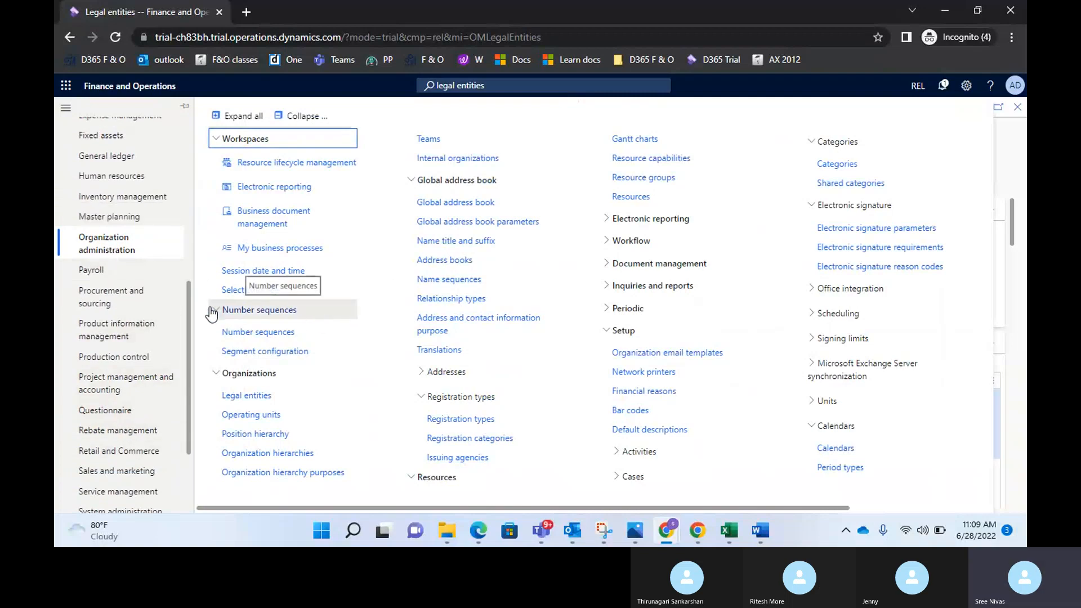
click(253, 336)
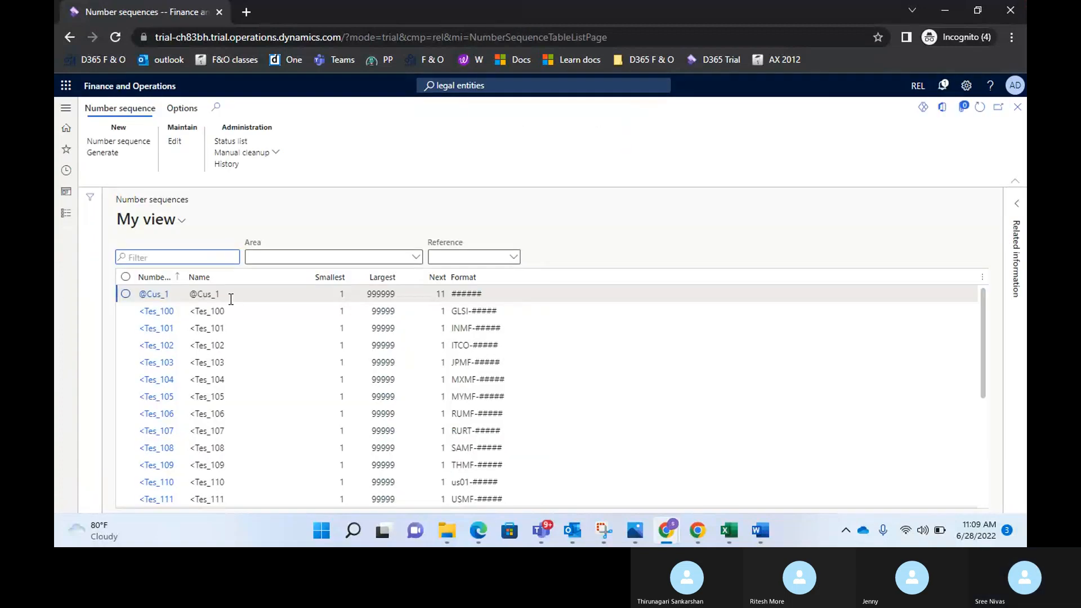
click(112, 157)
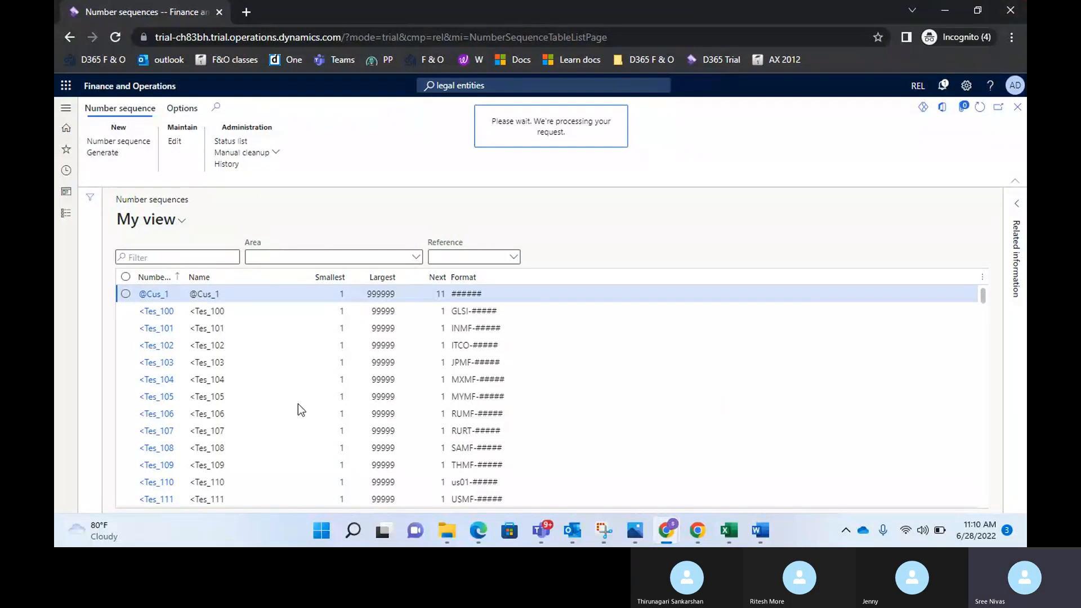
- Duplicate the Number sequences page in a second browser tab and compare it with the original tab
right_click(138, 12)
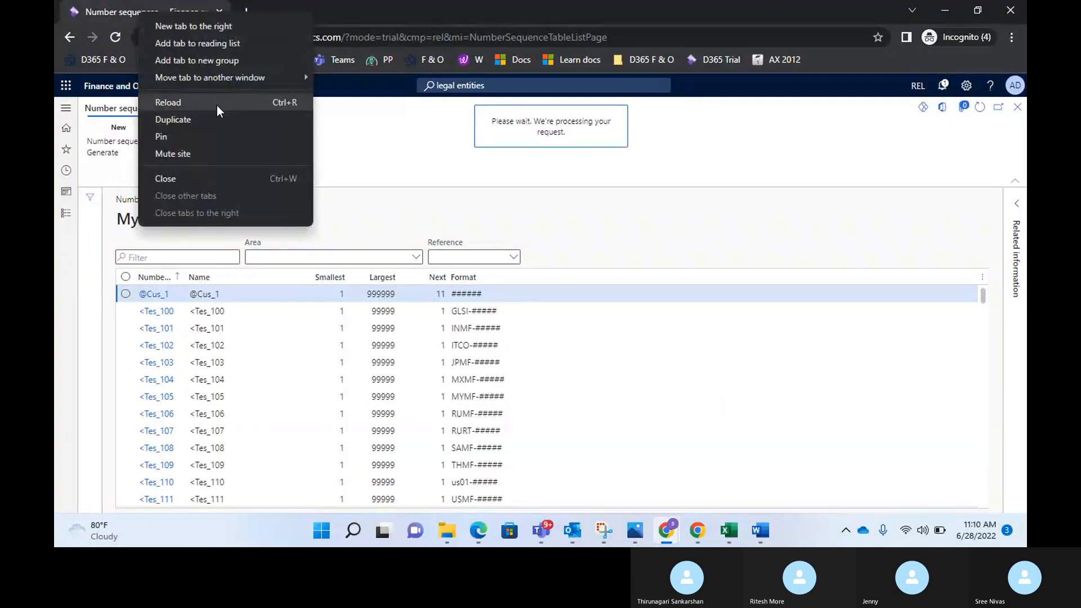
click(180, 120)
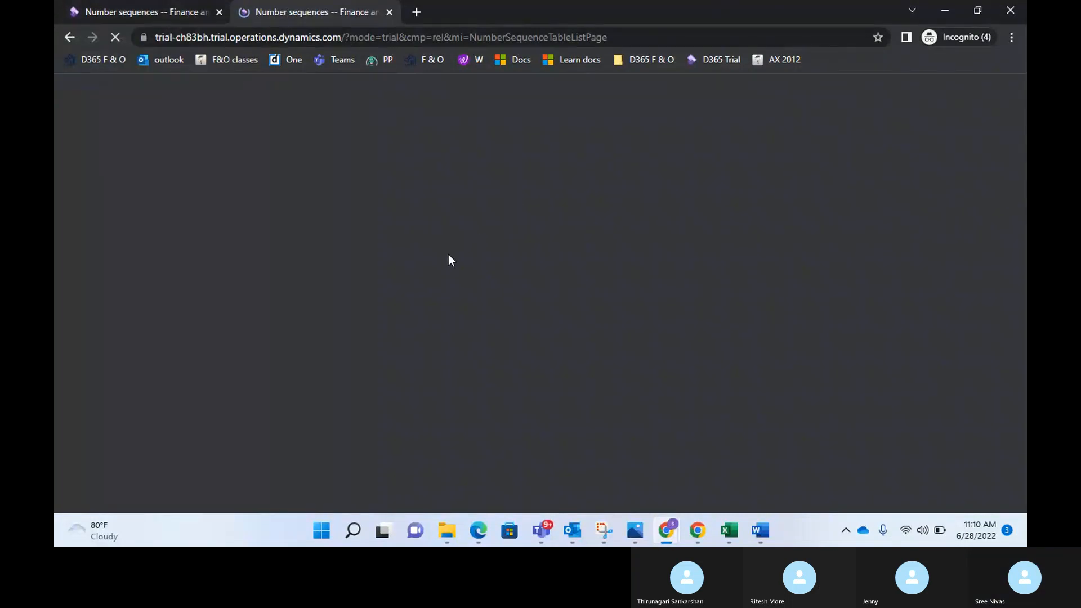
click(146, 12)
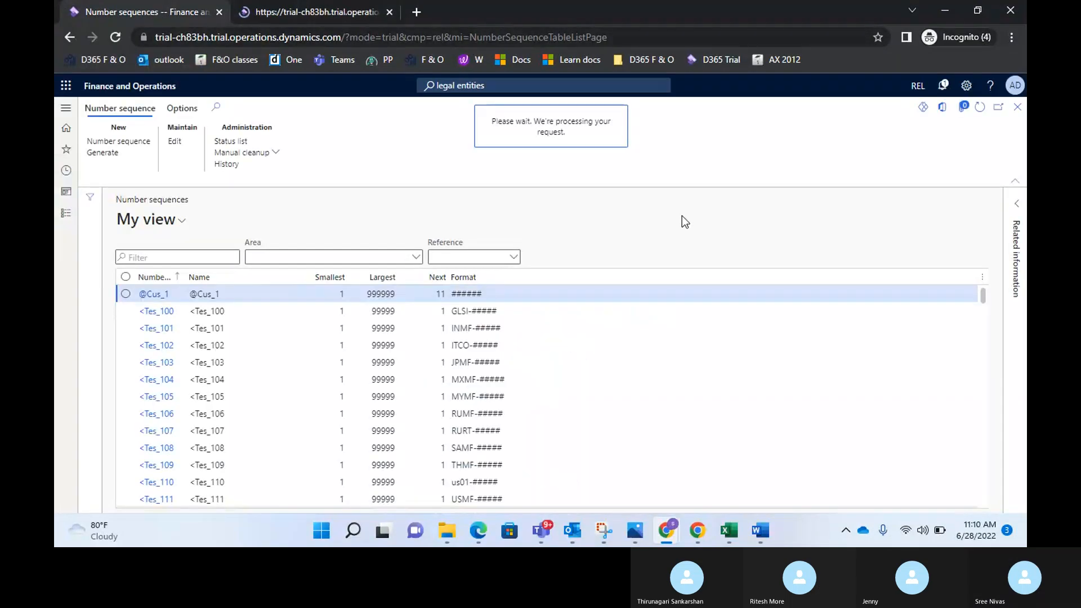
click(293, 14)
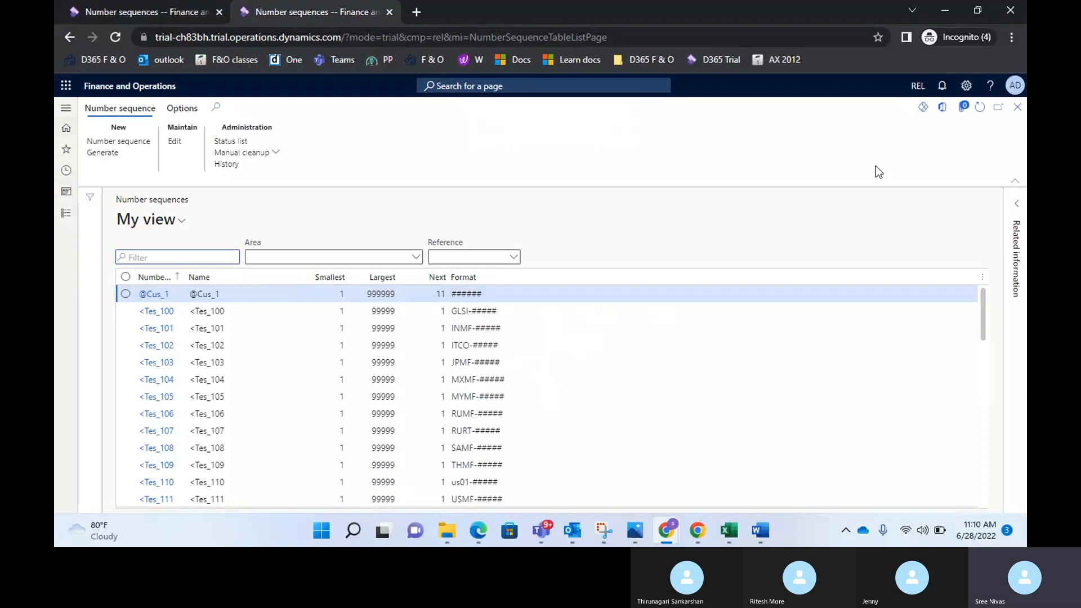
click(147, 14)
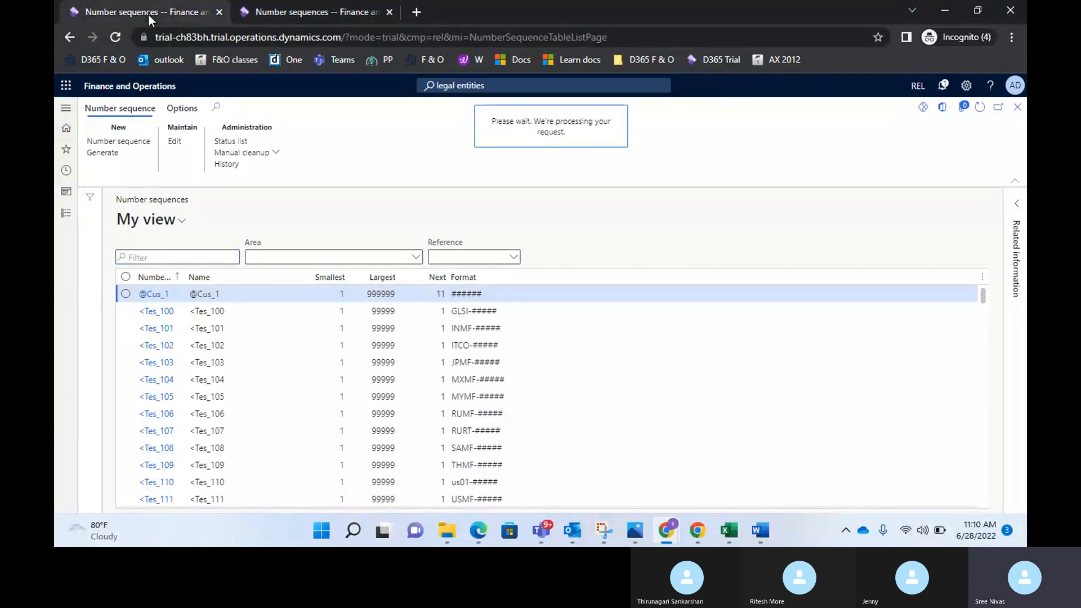
click(300, 12)
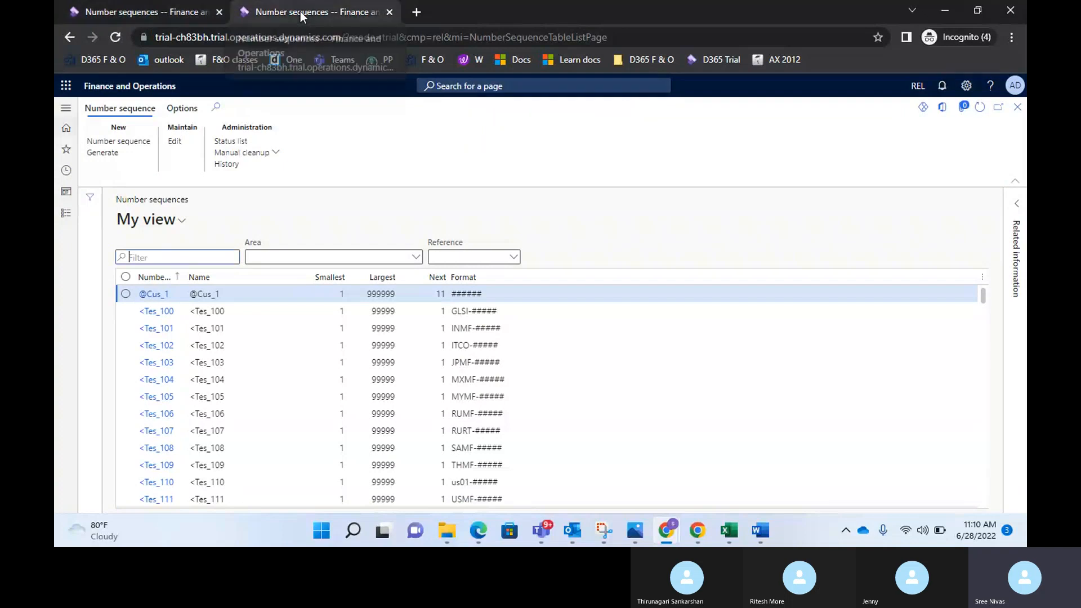
- Switch the company to us01 on the duplicated Number sequences page
click(912, 90)
text(U)
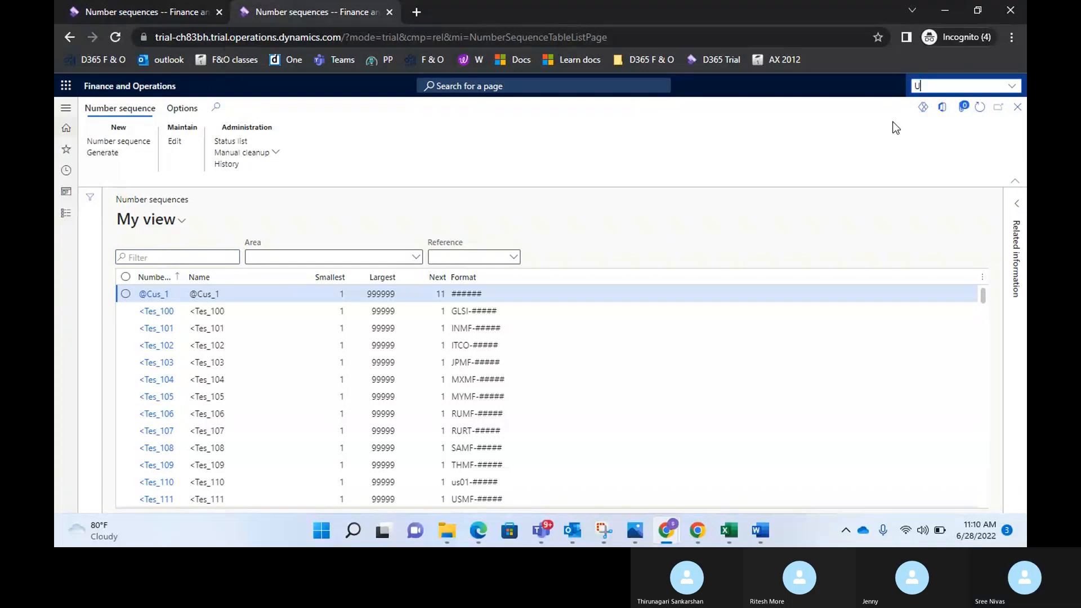
text(S)
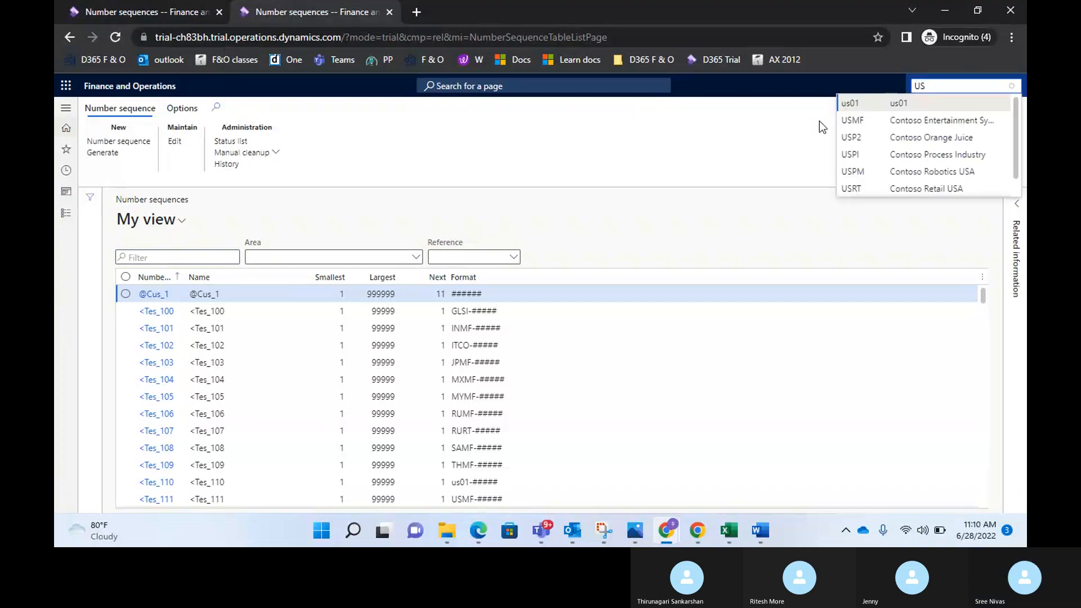
click(778, 140)
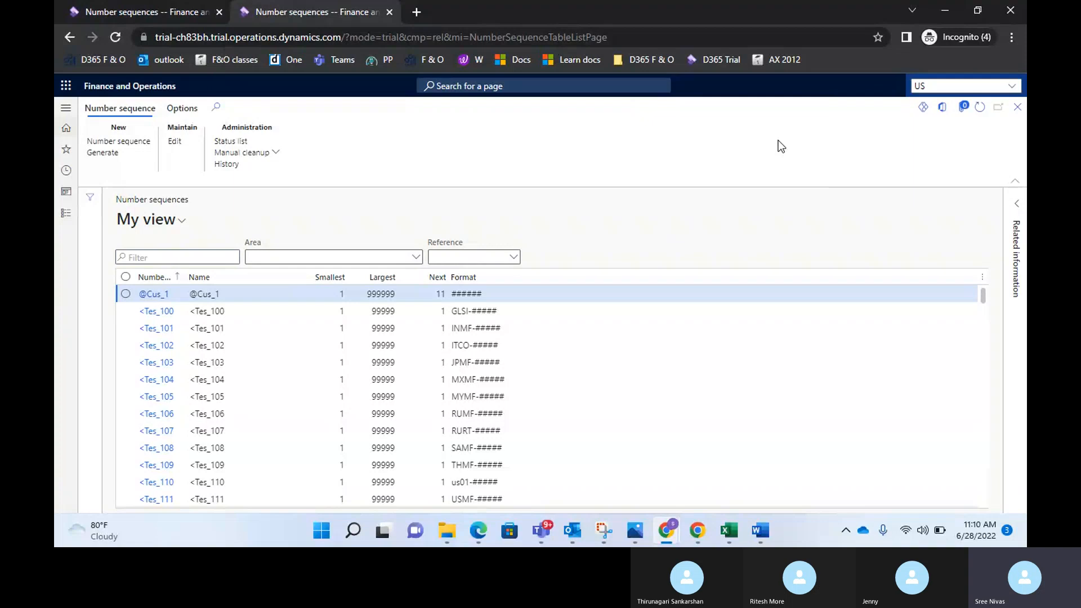
click(164, 5)
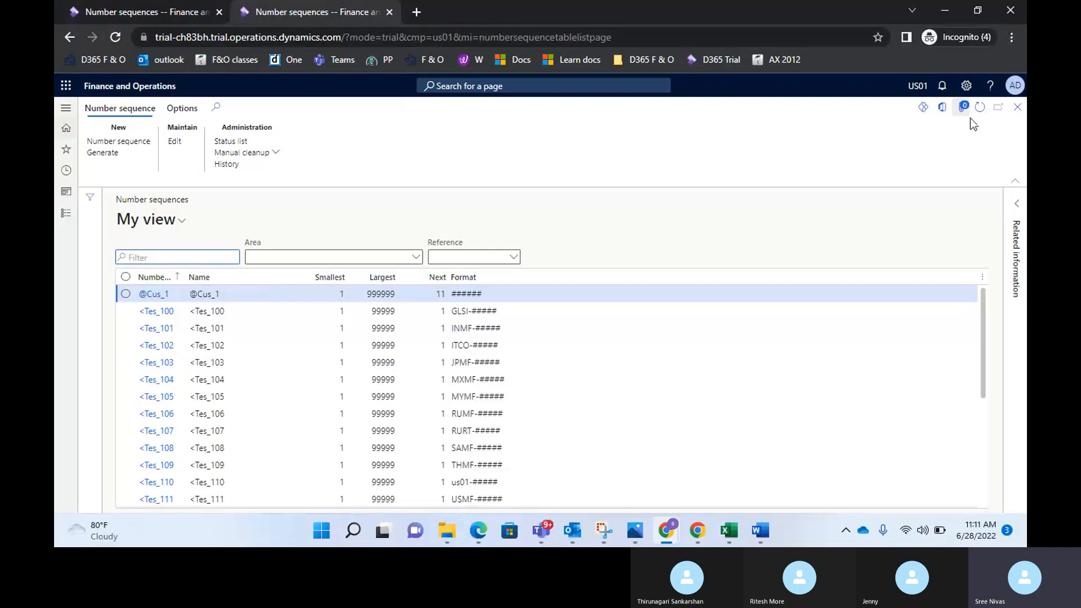
- Set the company to Reliance (REL) on the duplicated Number sequences page
click(929, 85)
text(REK)
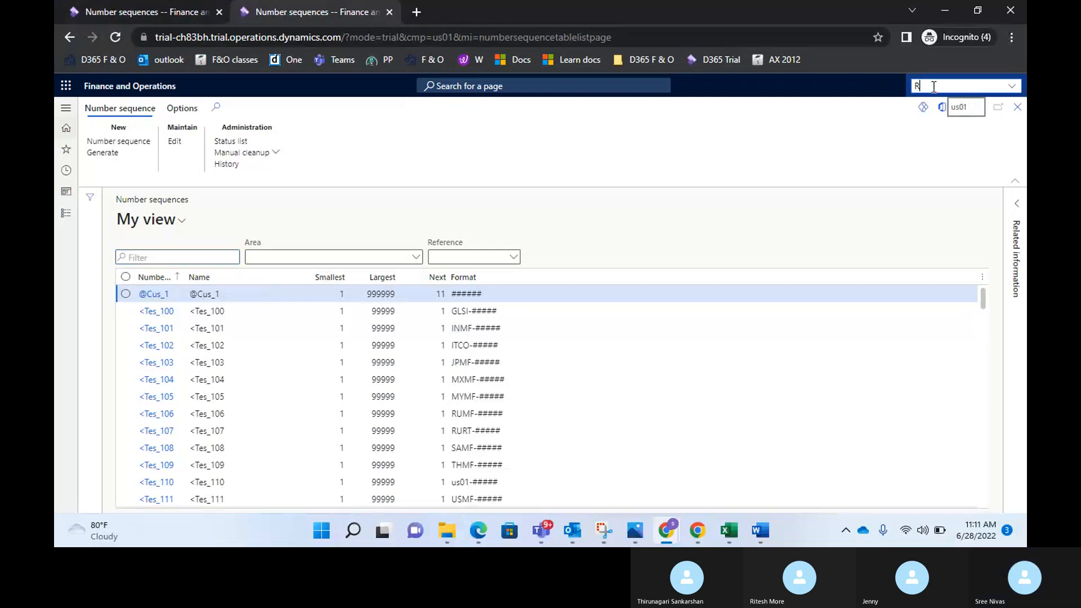
key(BackSpace)
text(LI)
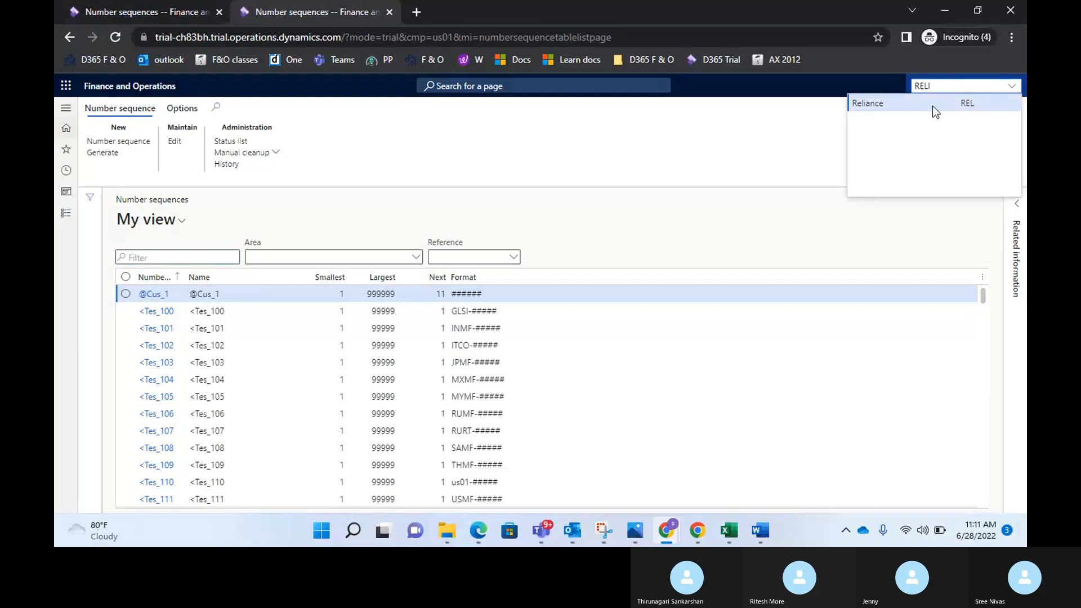
click(936, 106)
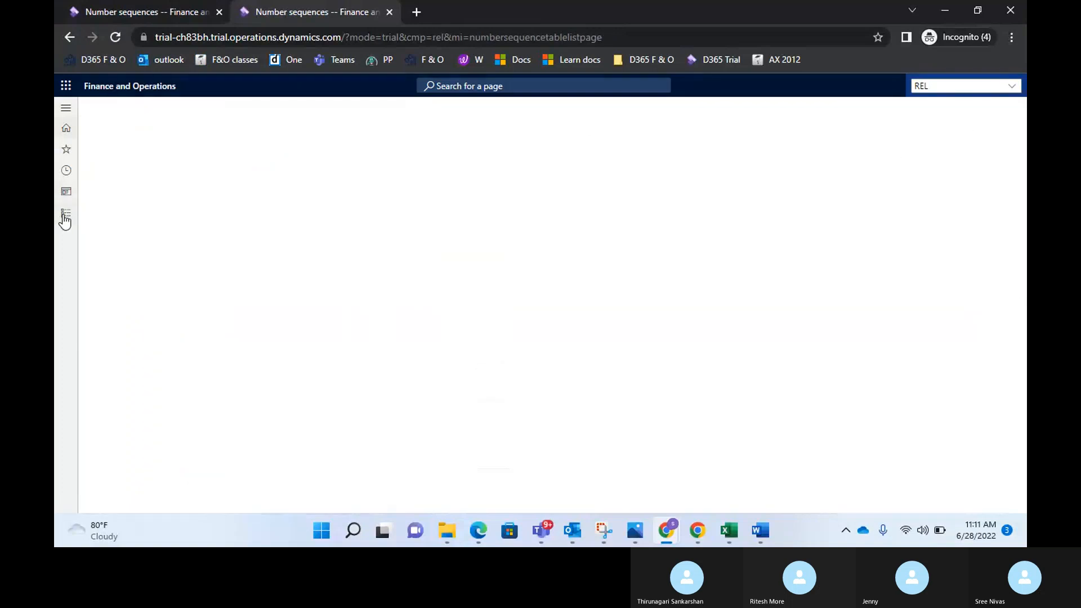
- Open the All vendors page in the Accounts payable module and start a new vendor record
click(66, 215)
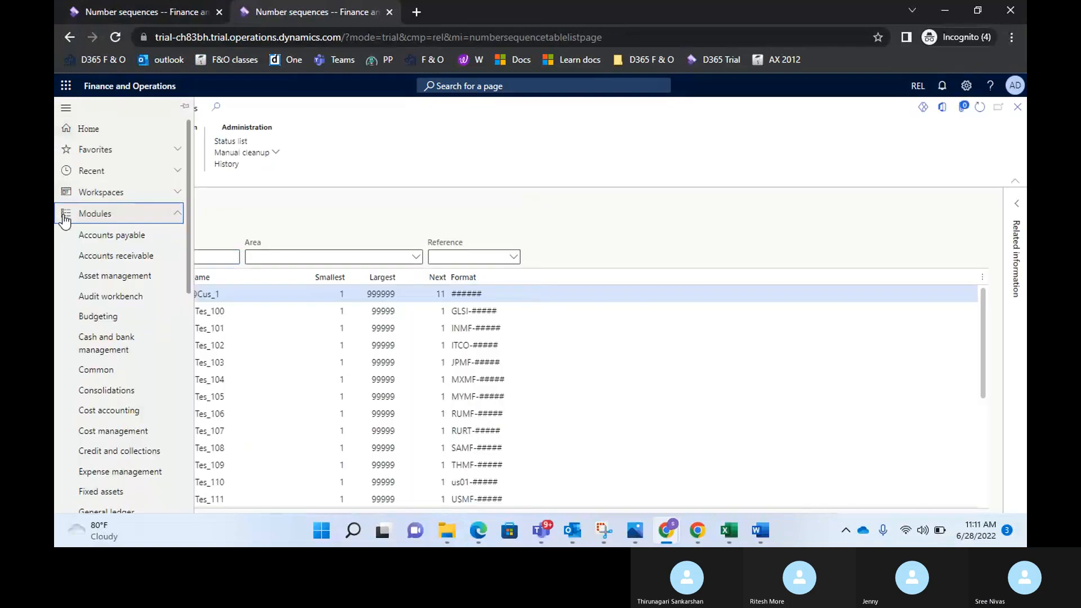
click(111, 233)
click(249, 234)
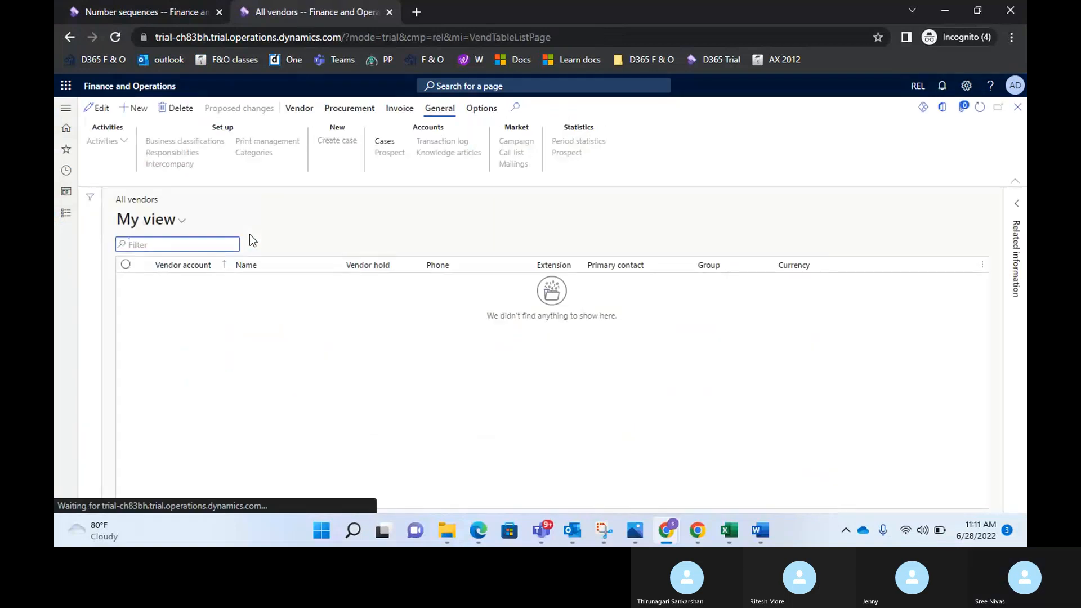
click(131, 112)
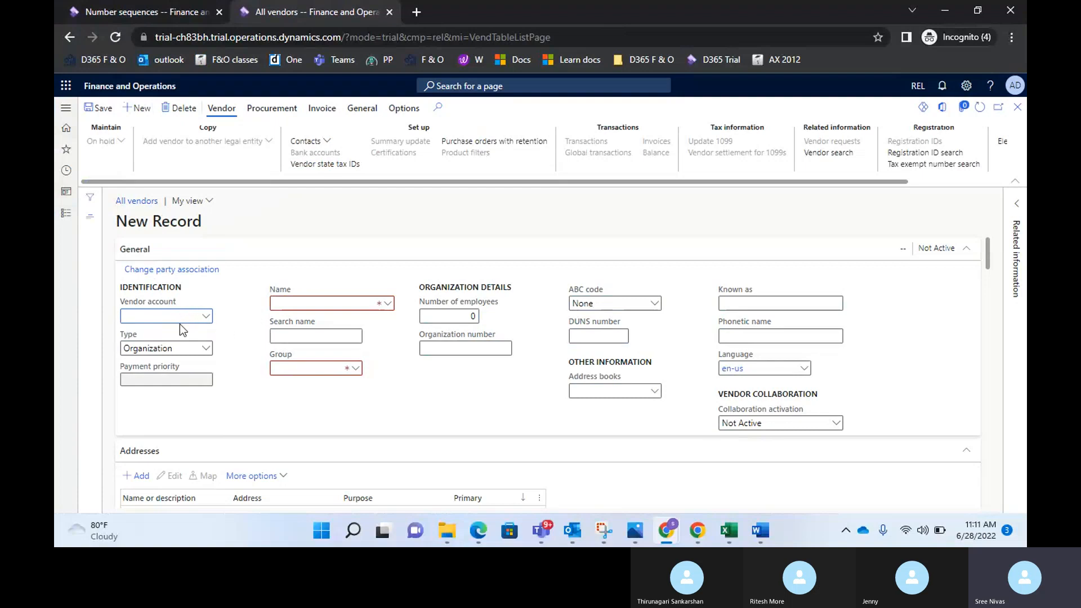
- Return to the original Number sequences page, reload it and start the Generate command again
click(151, 11)
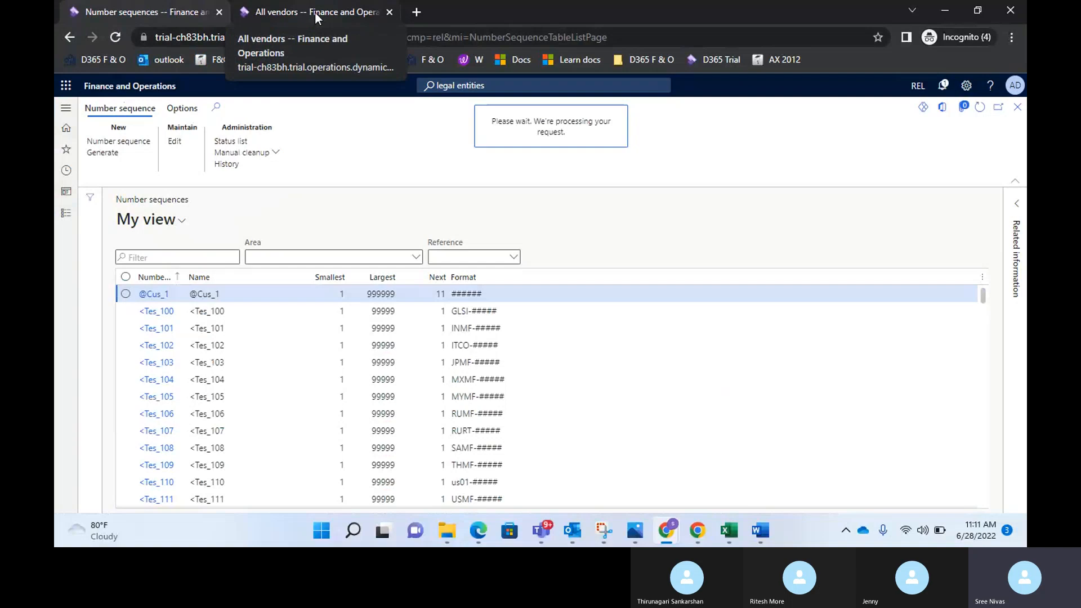
click(316, 12)
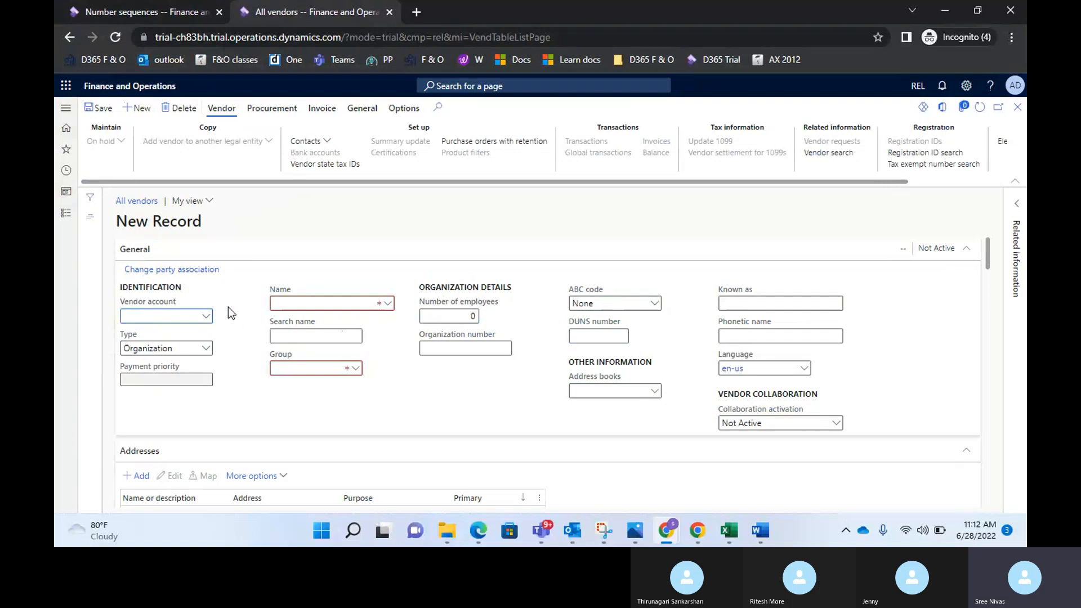
click(150, 12)
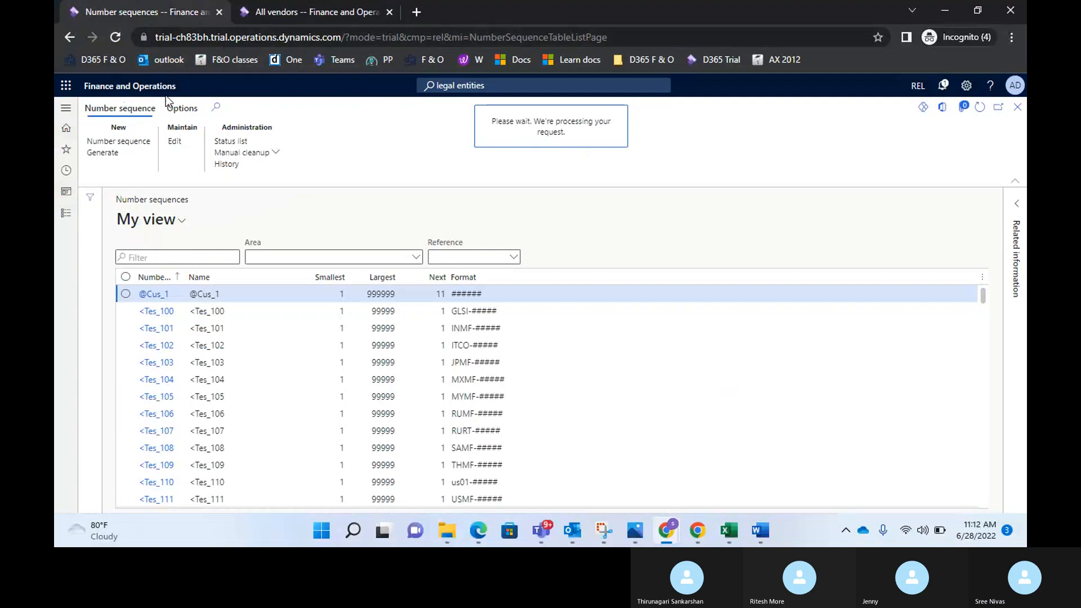
click(119, 39)
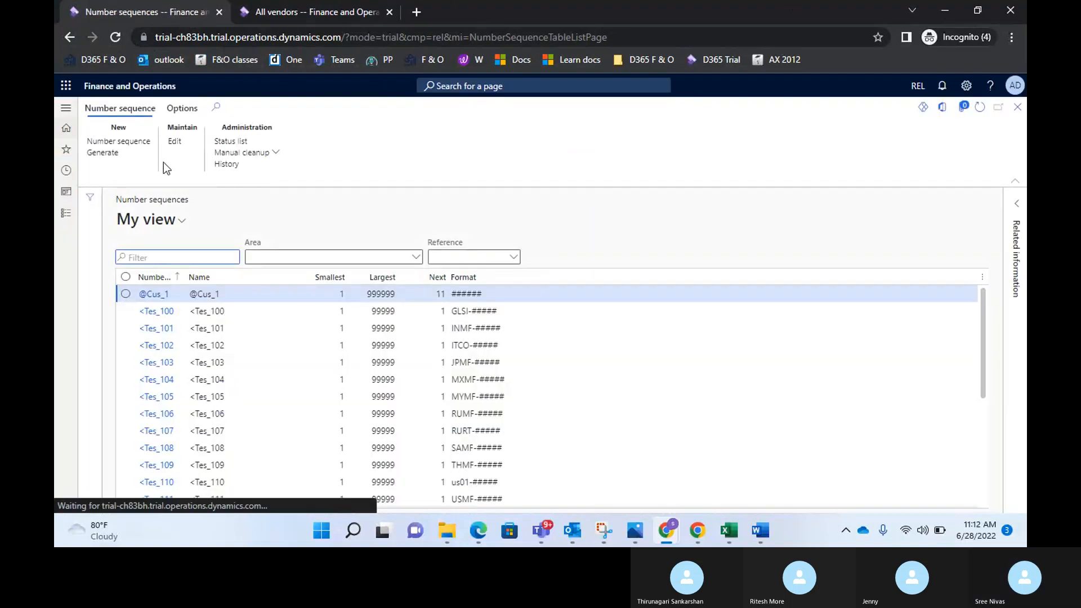
click(103, 153)
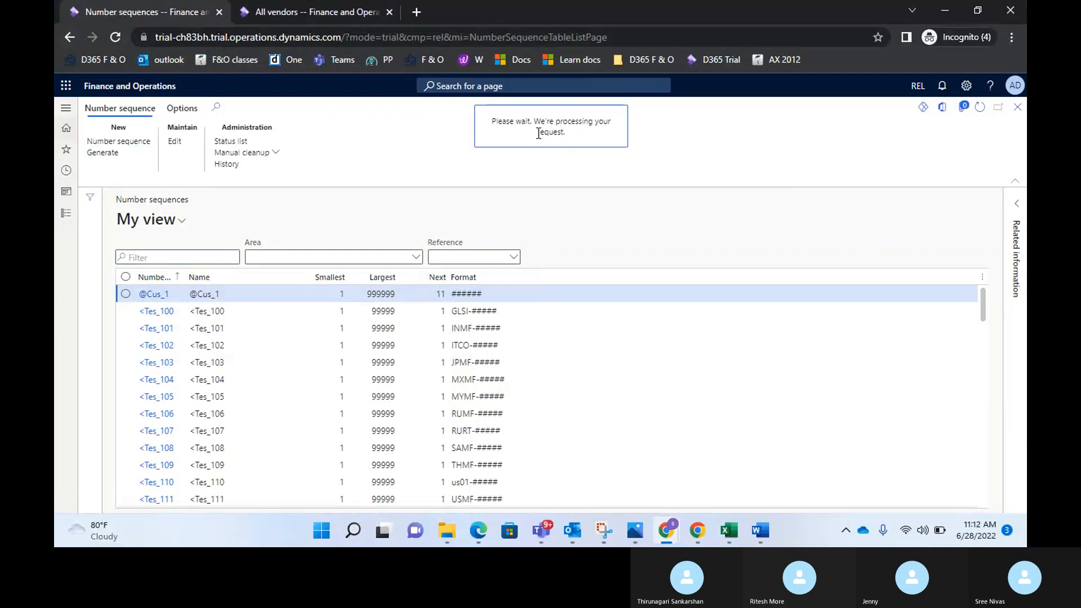
- Return to the All vendors page and switch the company to USMF
click(298, 11)
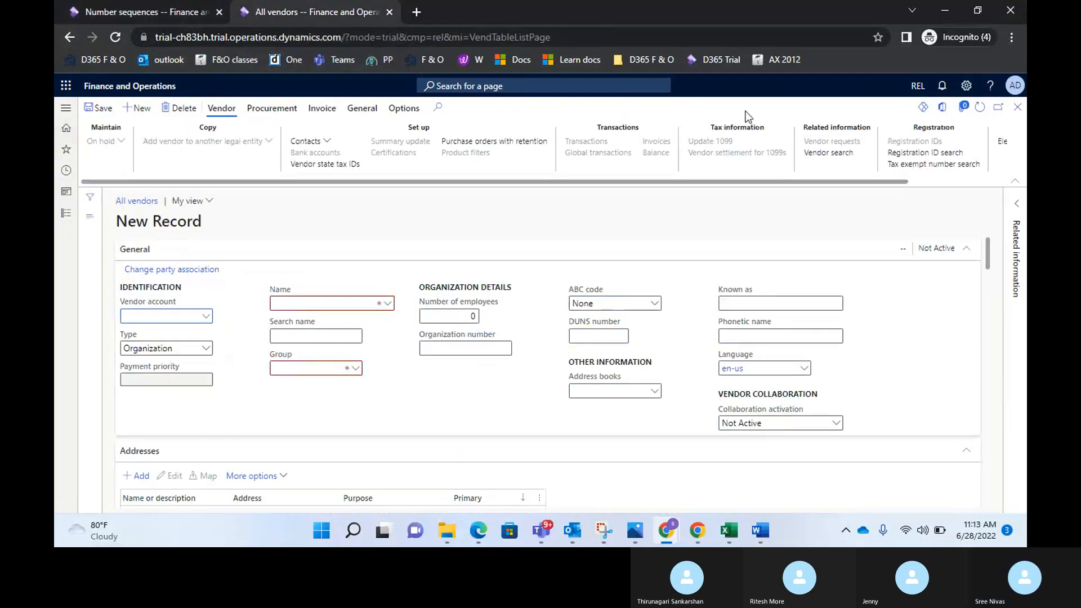
click(918, 87)
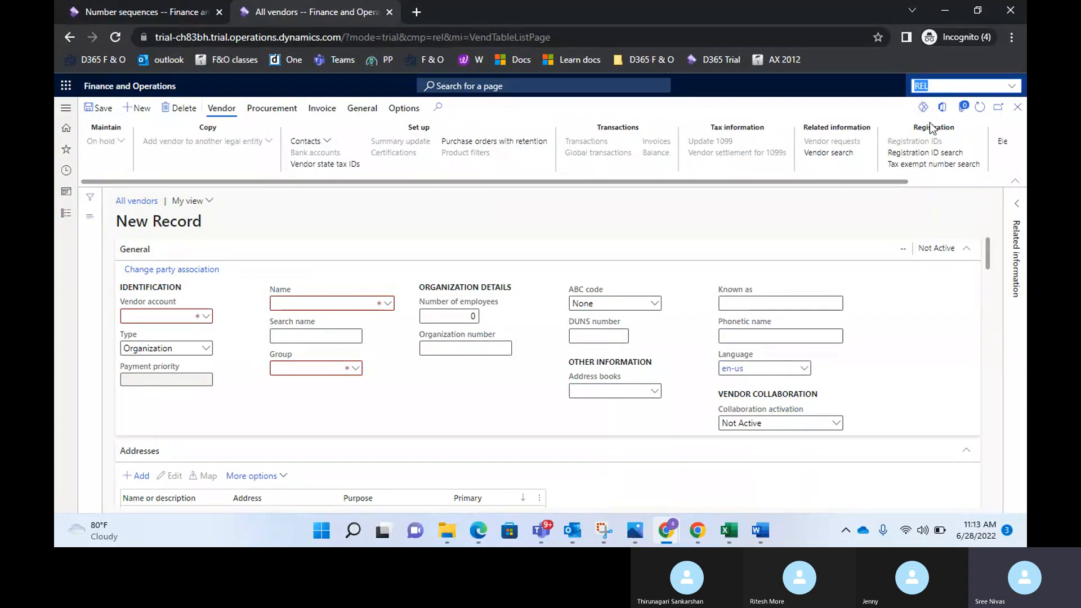
text(USMF)
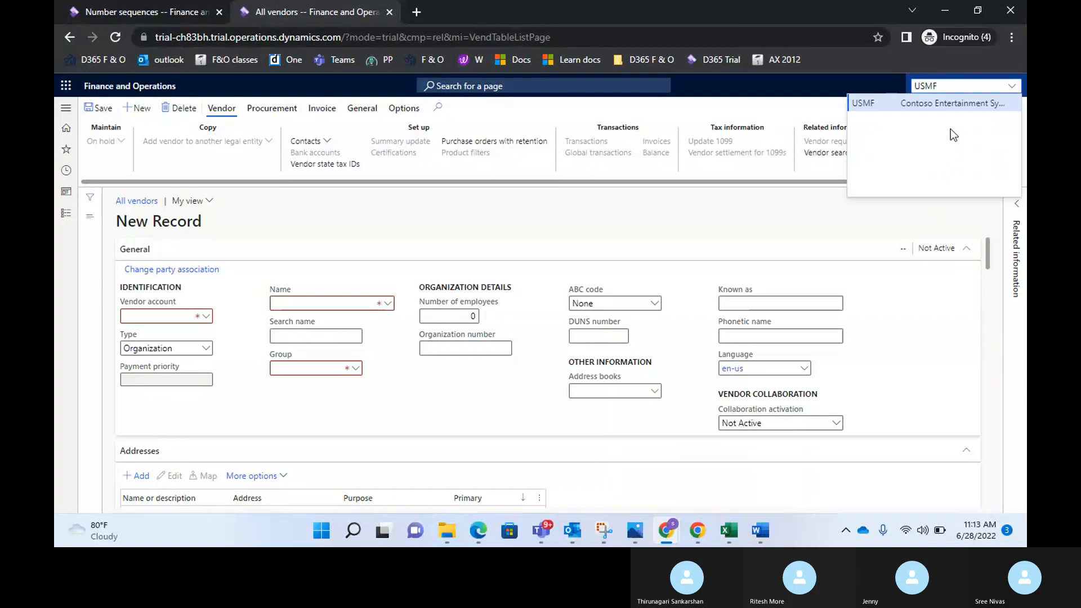
click(907, 102)
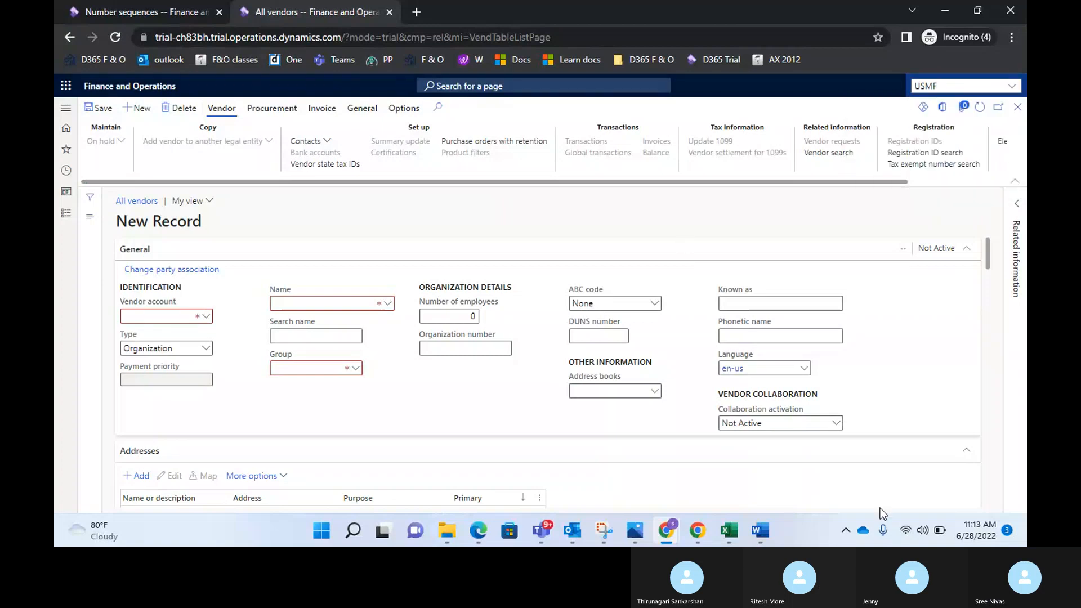
- Switch to the Training notes document in Word and add a numbered list under Number sequence with the items Vendor creation and Vendor Groups
click(771, 531)
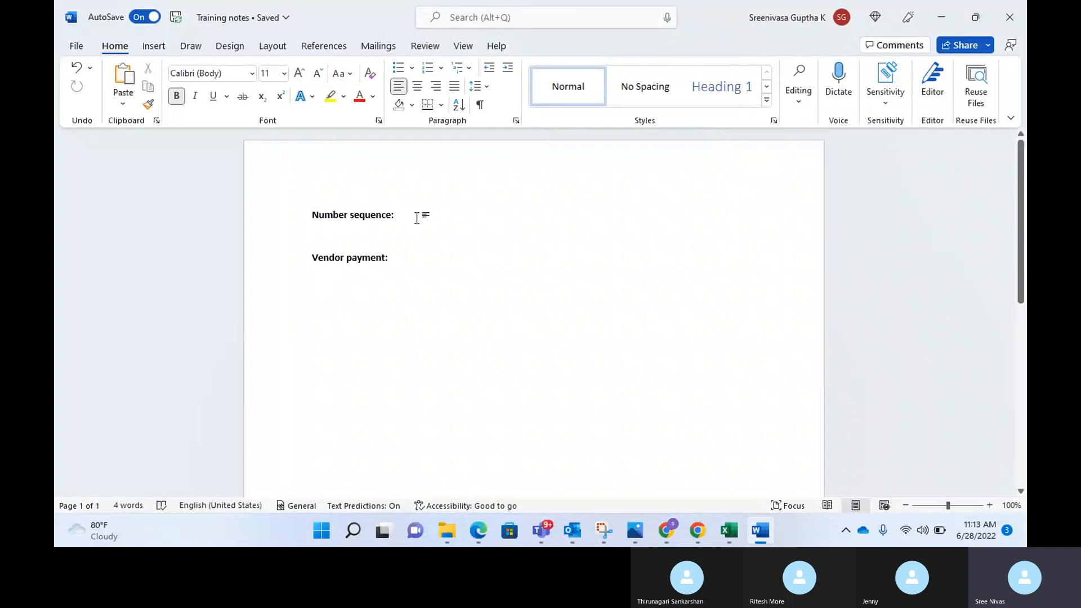
key(Return)
key(Return)
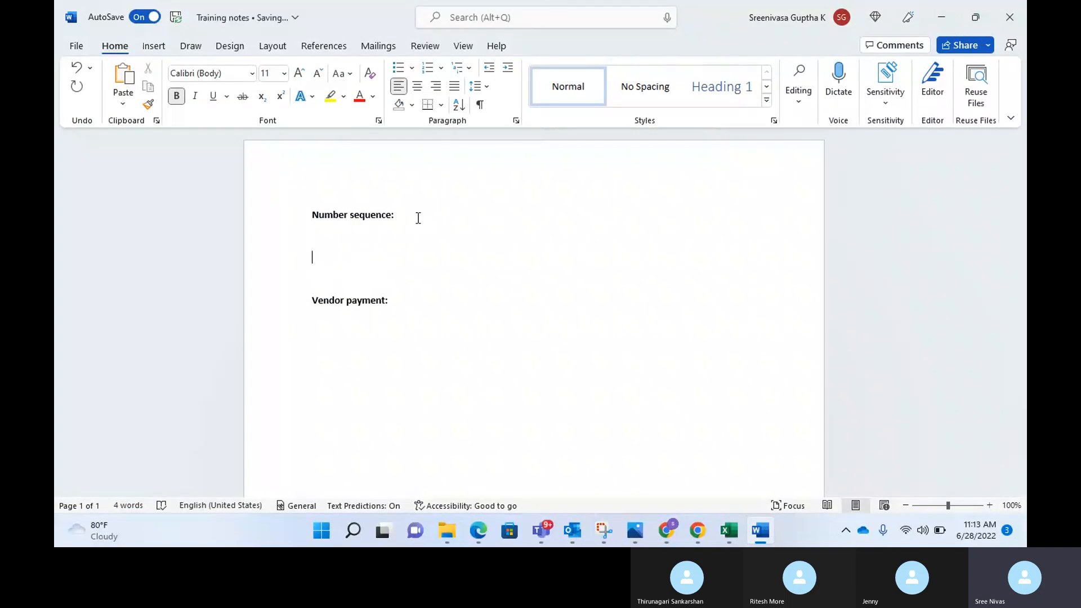
text(1.)
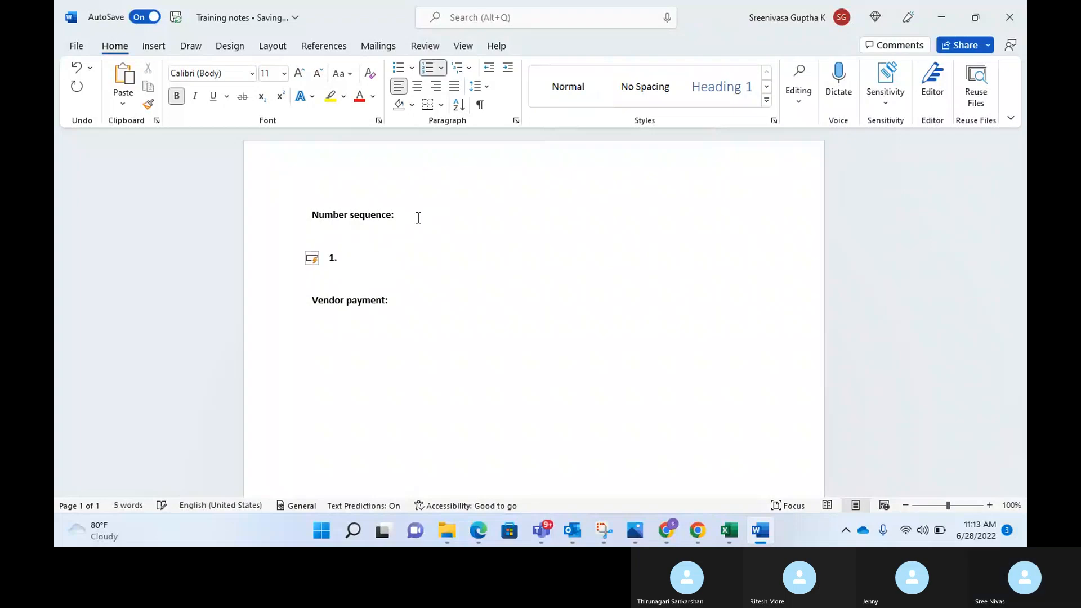
text( Vendor creation)
key(Return)
text(Vendor )
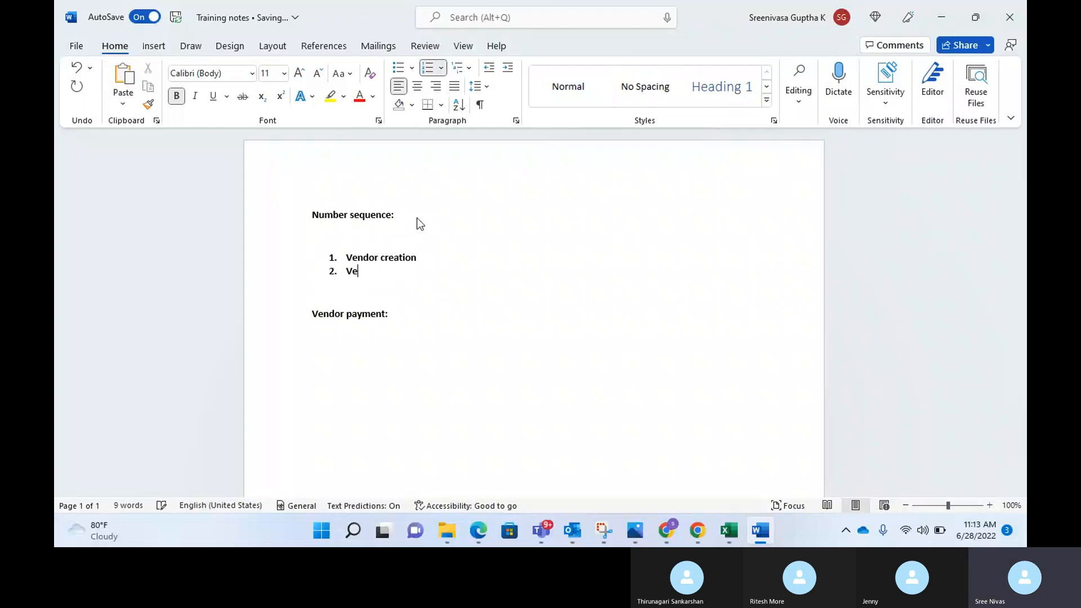
text(groups)
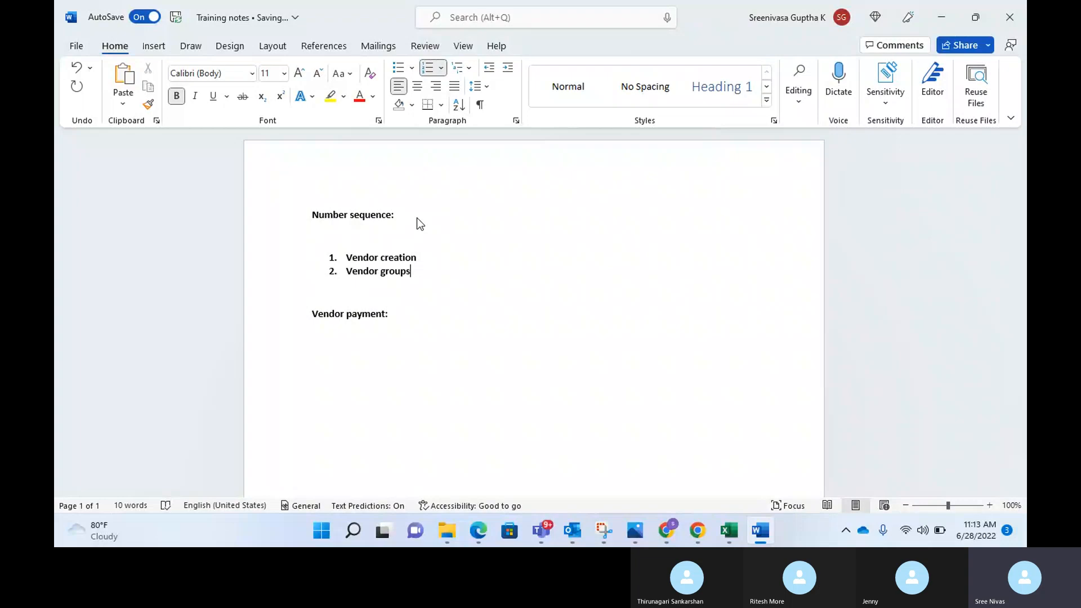
click(388, 271)
key(BackSpace)
text(G)
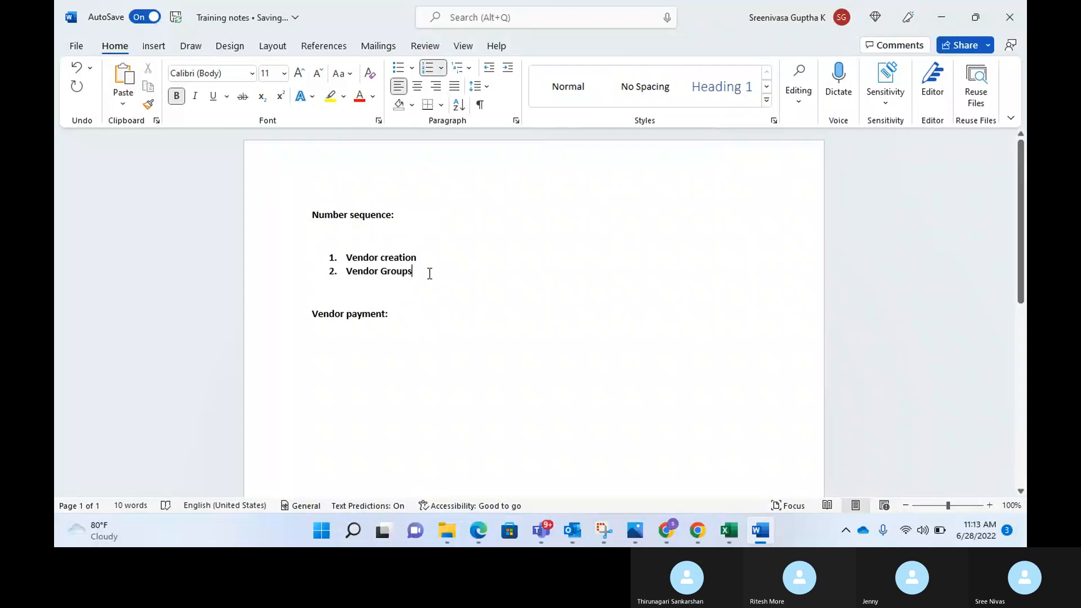
- Switch back to Finance and Operations in the browser and start a new vendor record in USMF
key(alt+Tab)
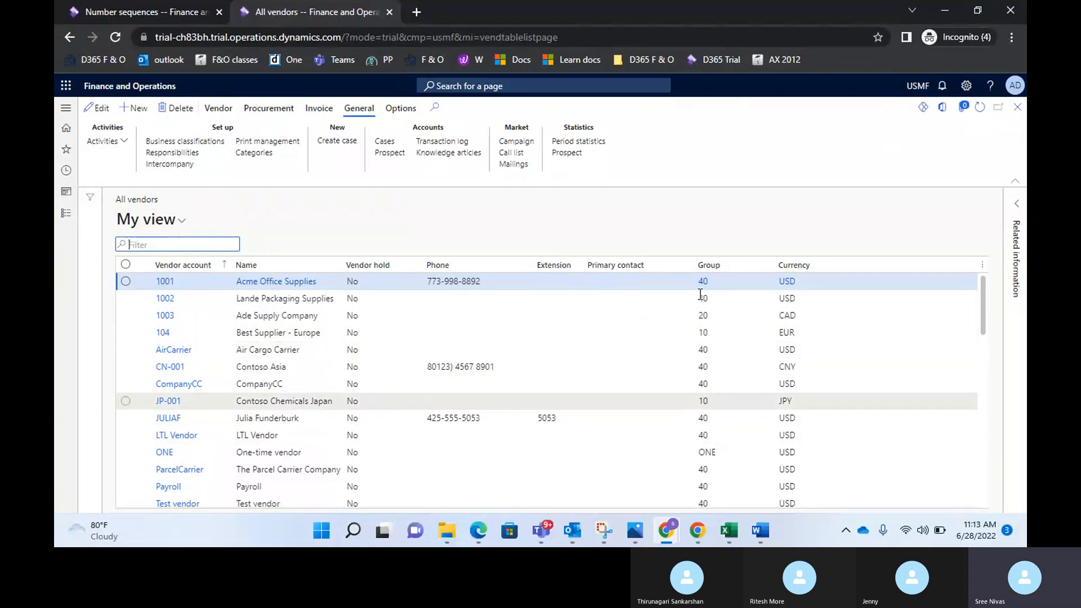
click(137, 112)
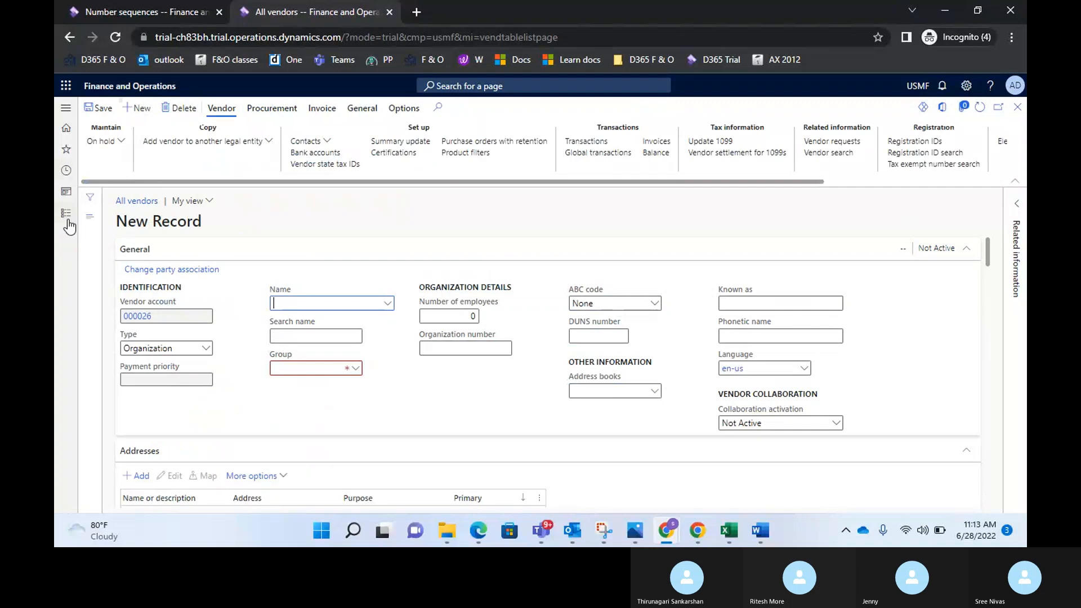
- Look over the Accounts payable module's pages and check the progress of the Generate request on the Number sequences page
click(66, 213)
click(130, 236)
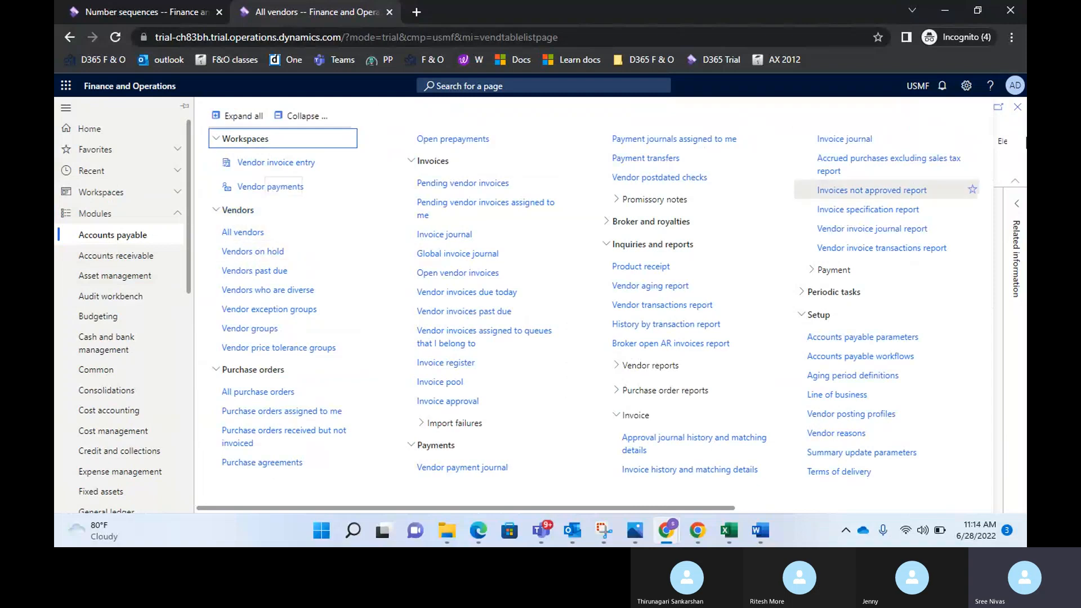
click(1016, 132)
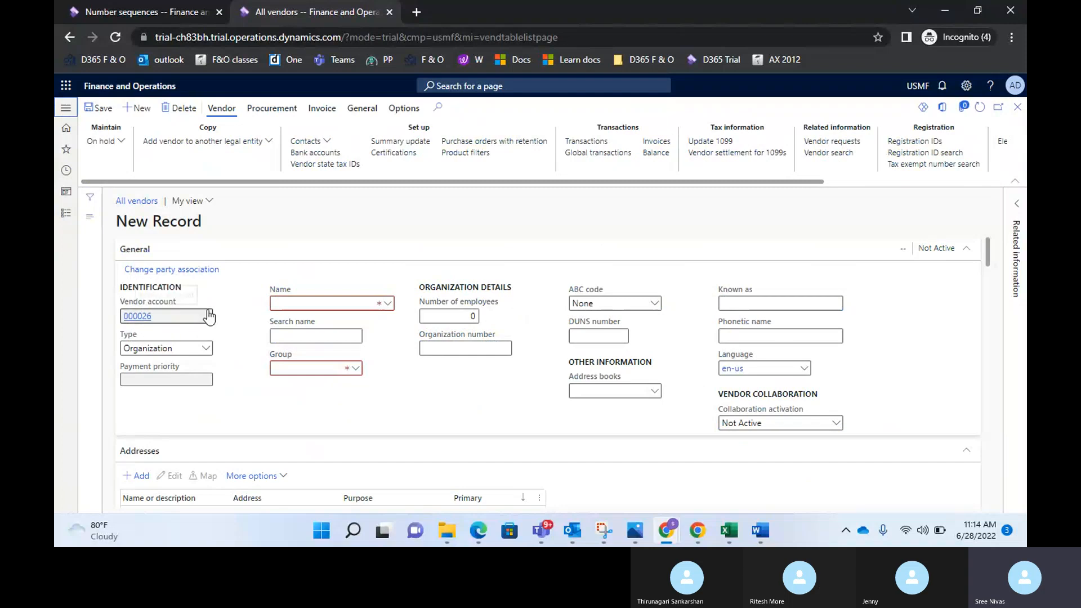
click(129, 17)
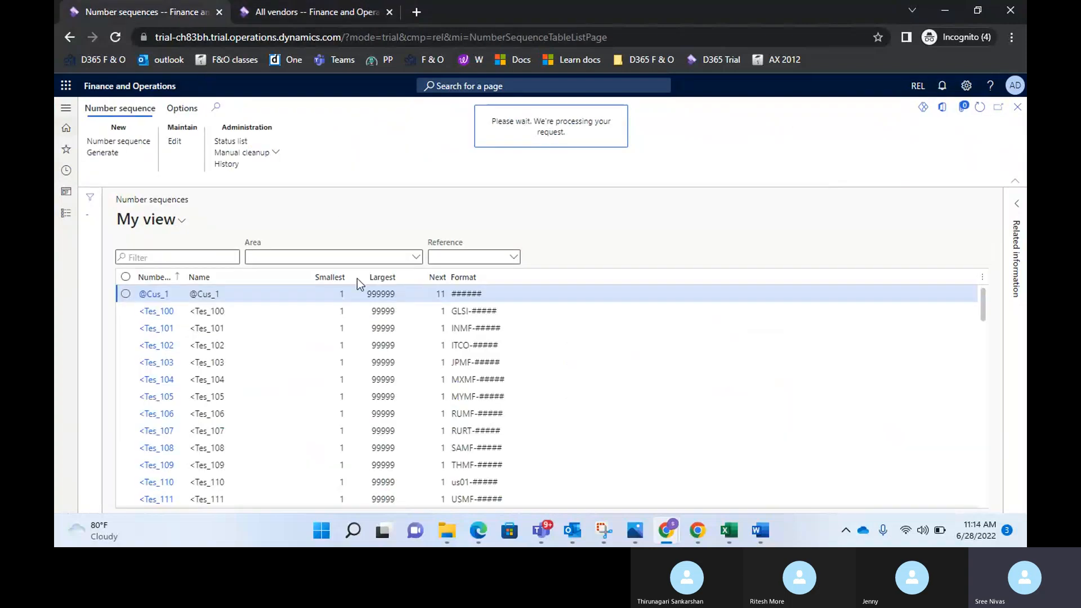
click(286, 14)
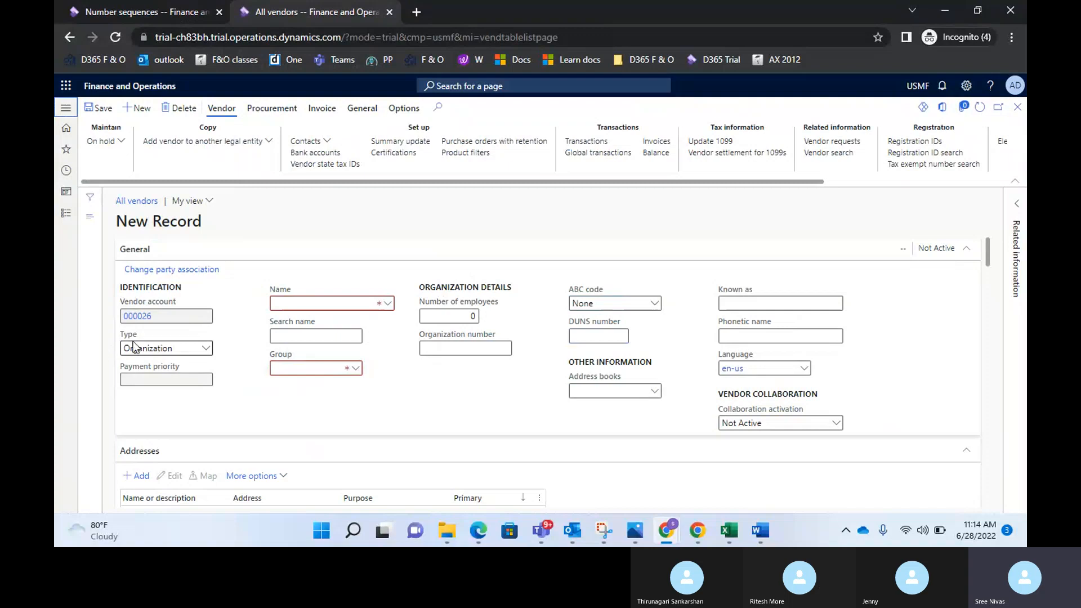
- Try the Person type on the new vendor record and review its person-specific fields
click(207, 352)
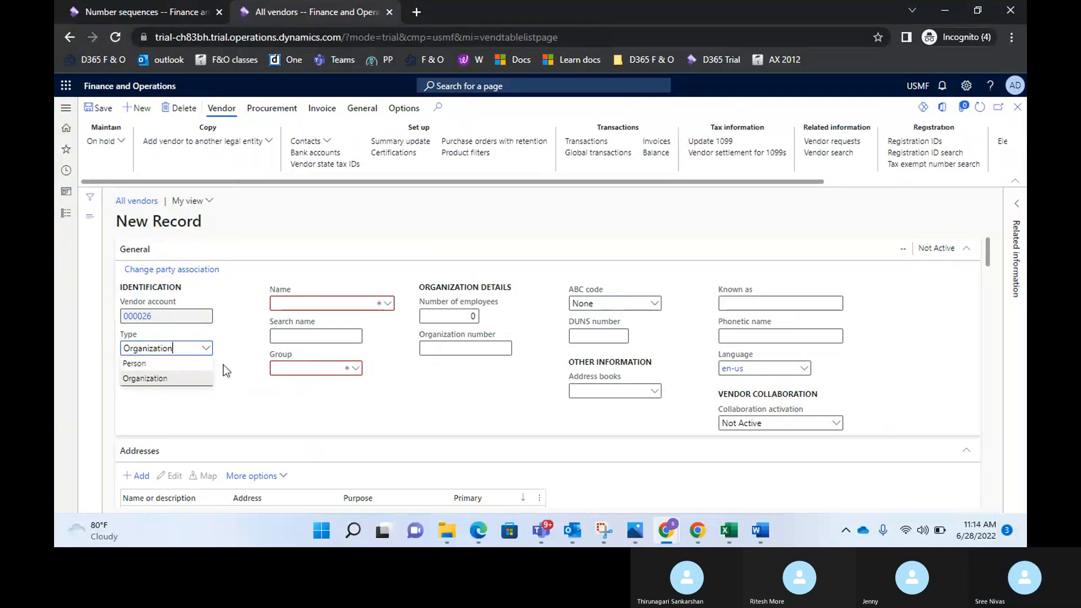
click(192, 364)
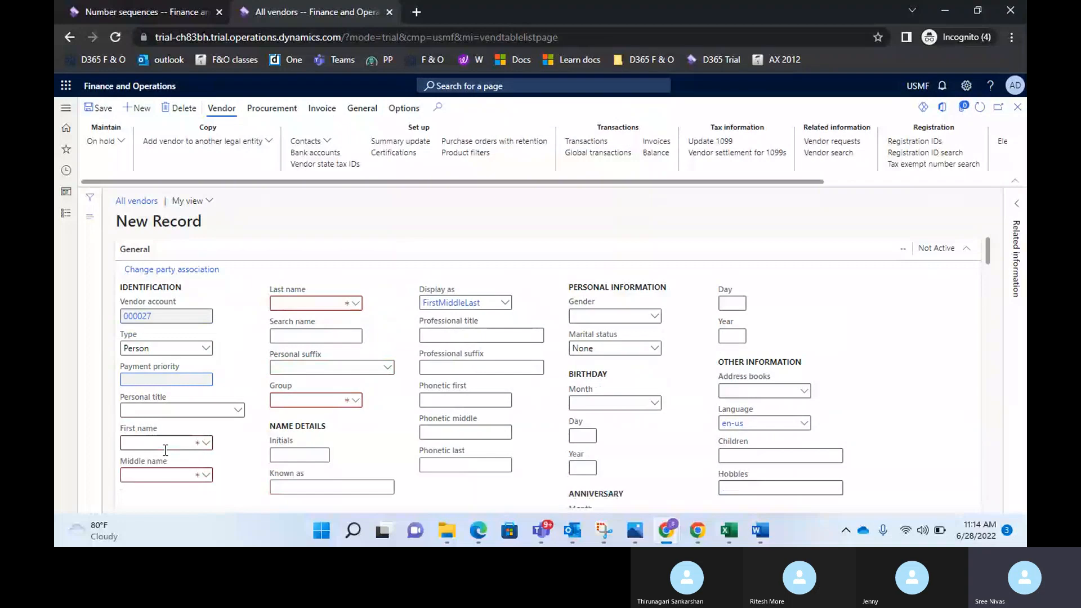
scroll(392, 410, down, 3)
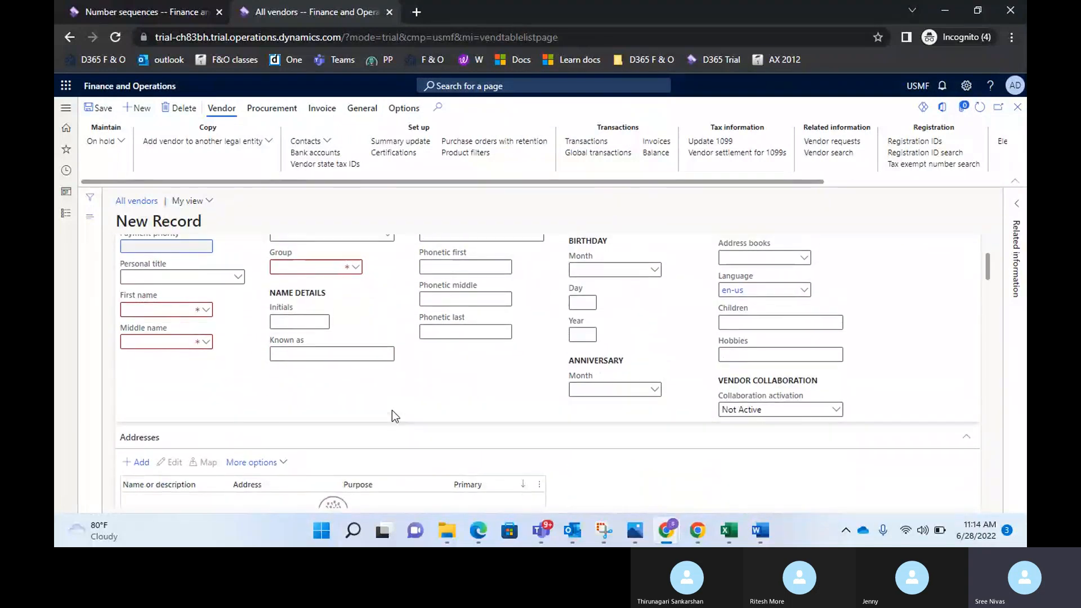
scroll(392, 410, up, 1)
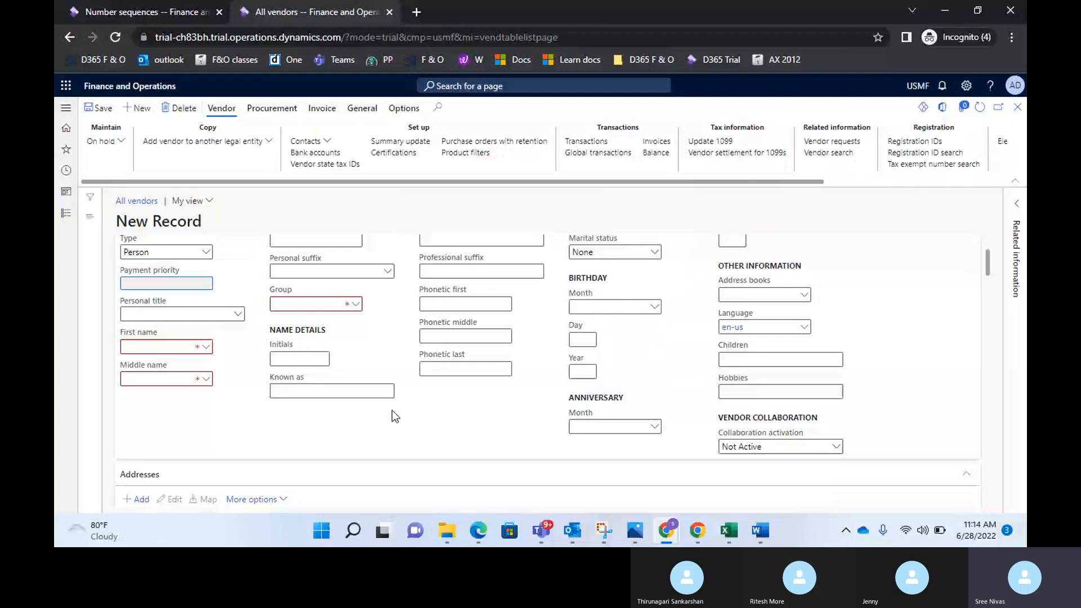
scroll(391, 410, up, 3)
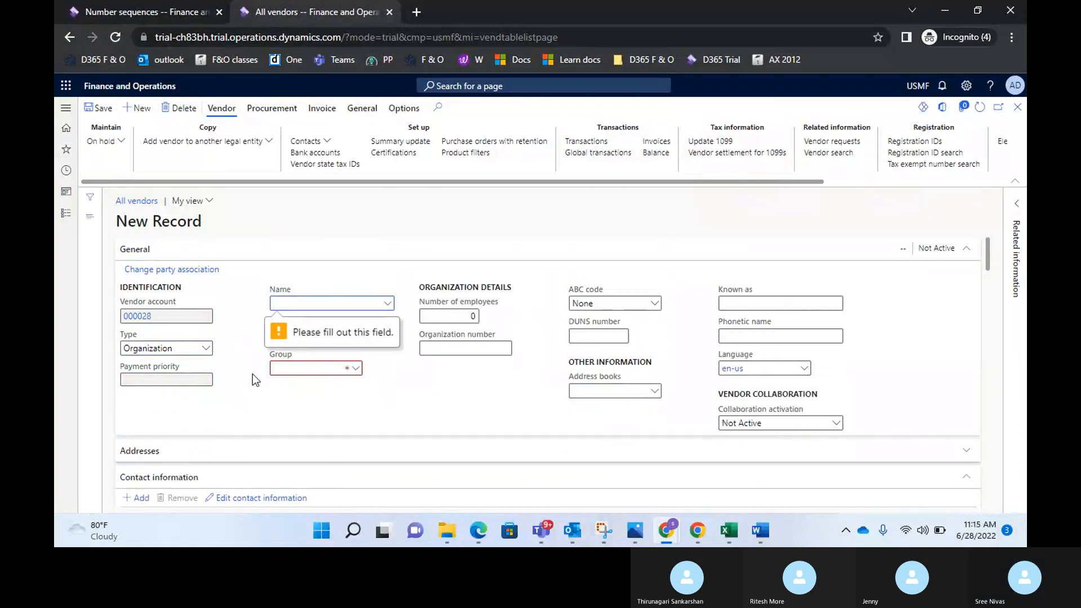
- Name the new organization vendor Wipro and keep the same text as its search name
click(326, 303)
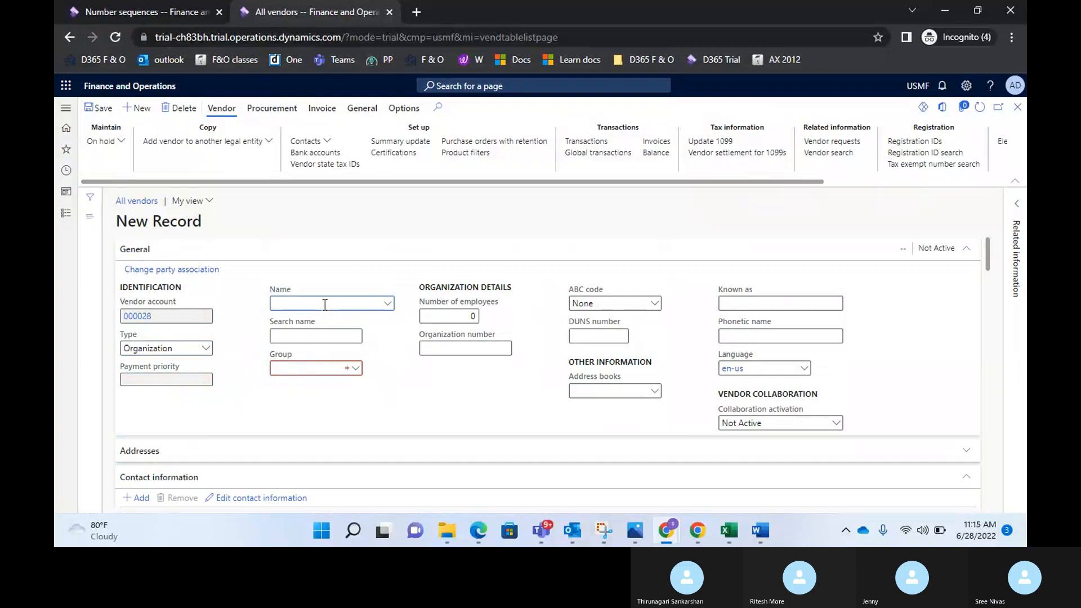
text(Wipro)
click(318, 342)
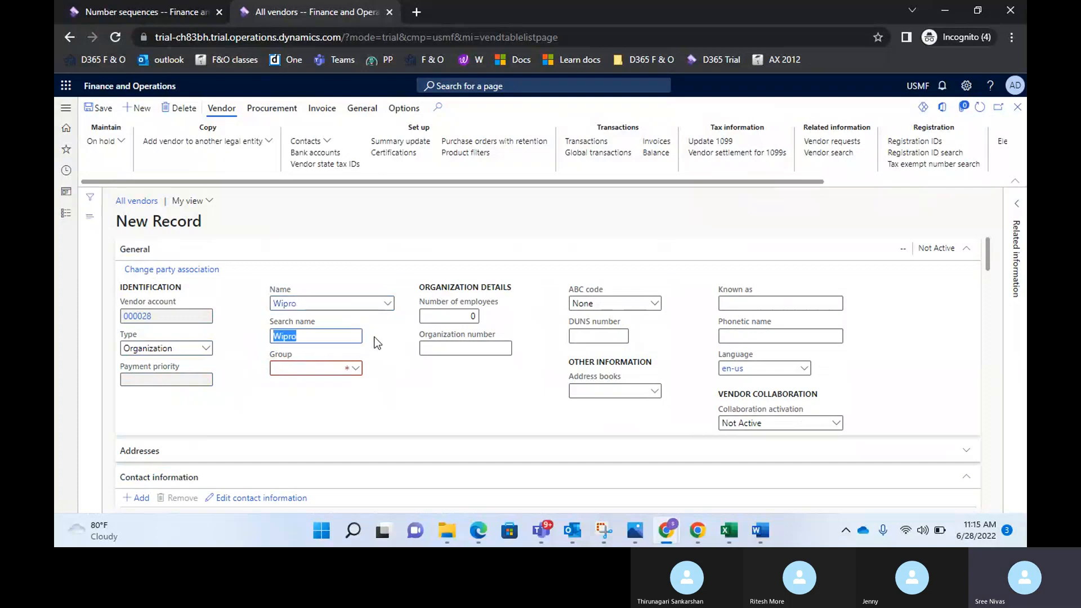
click(345, 337)
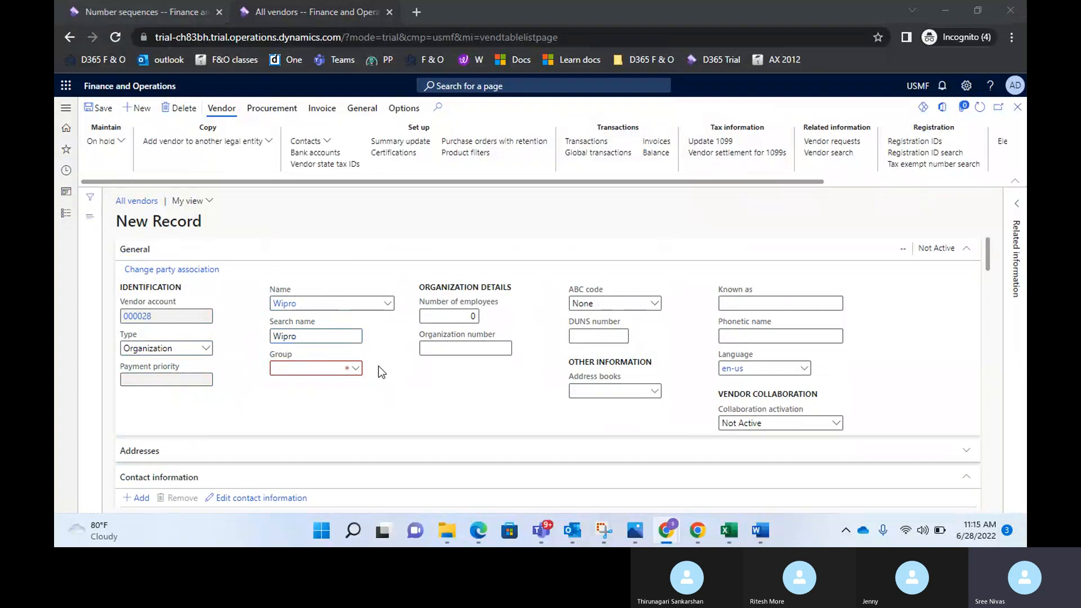
- Switch to the Training notes in Word and list Domestic and Wholesale on separate lines below Vendor Groups
key(alt+Tab)
key(Return)
key(Return)
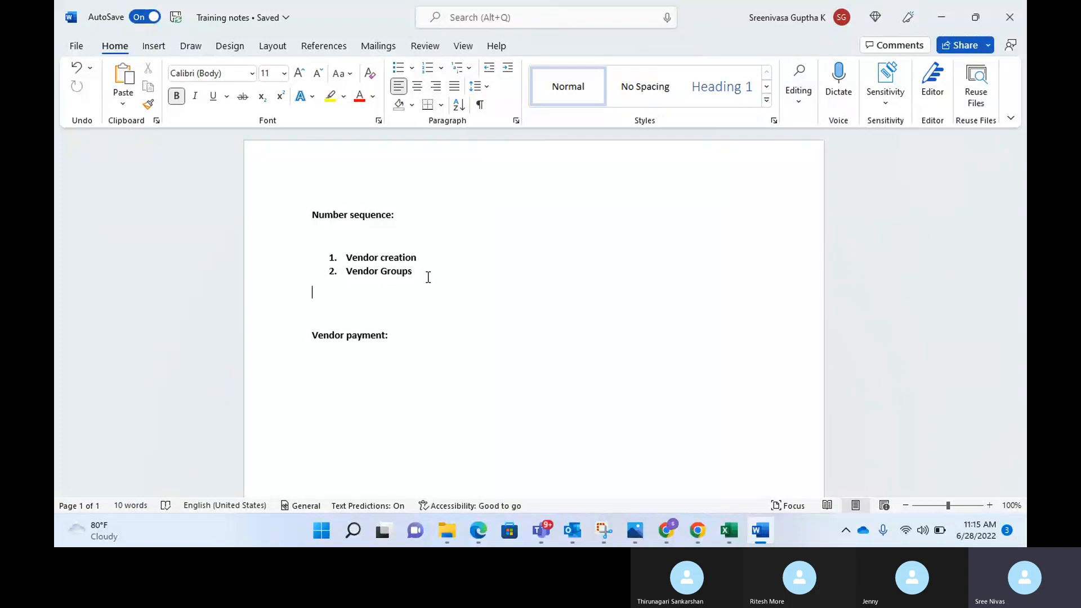
text(Domestic)
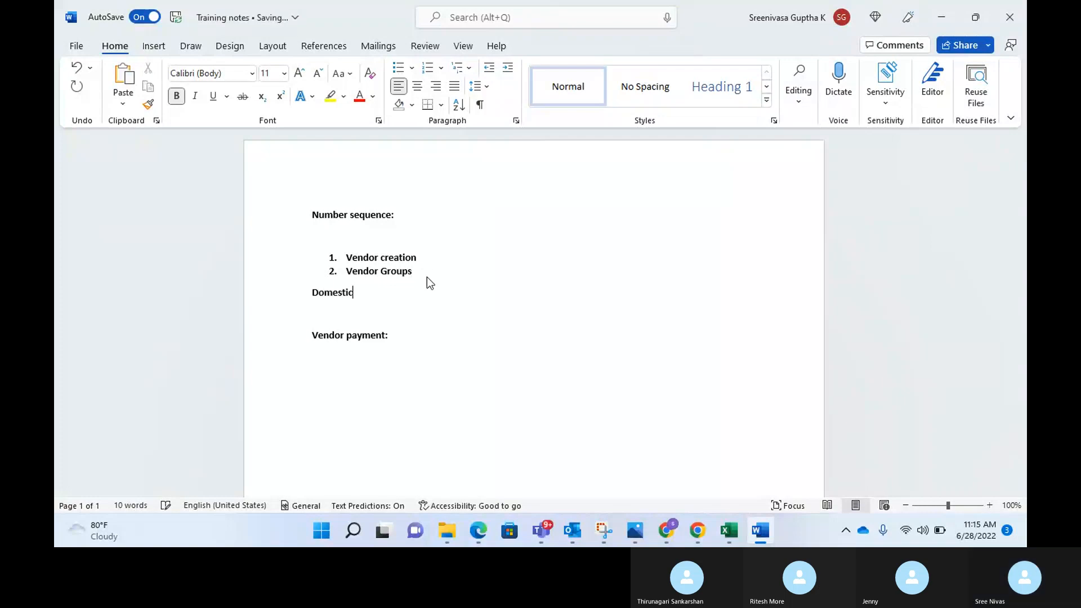
key(Return)
text(Wholesale)
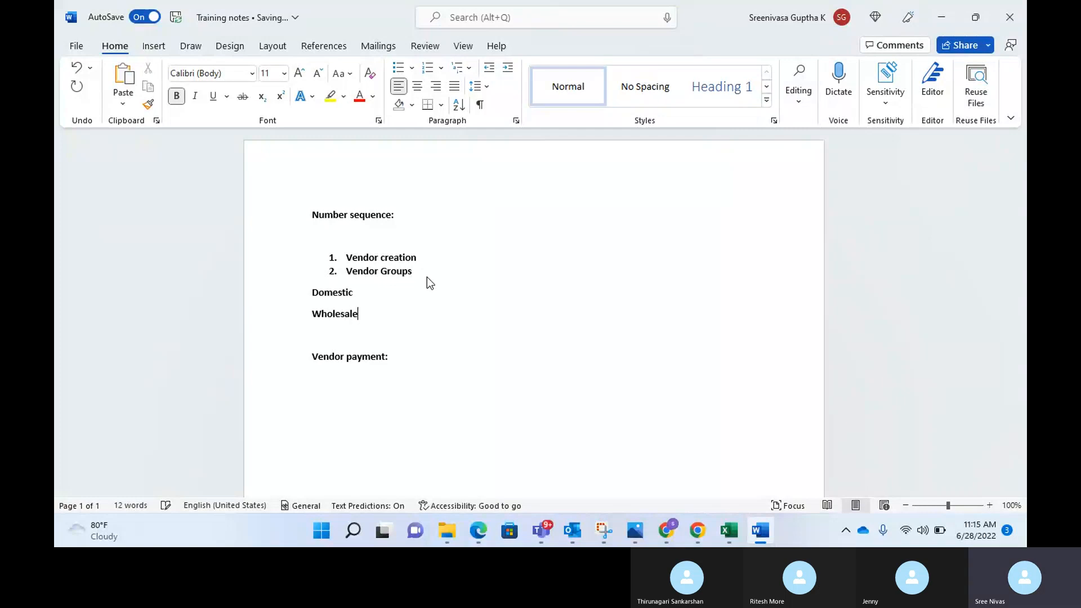
key(Return)
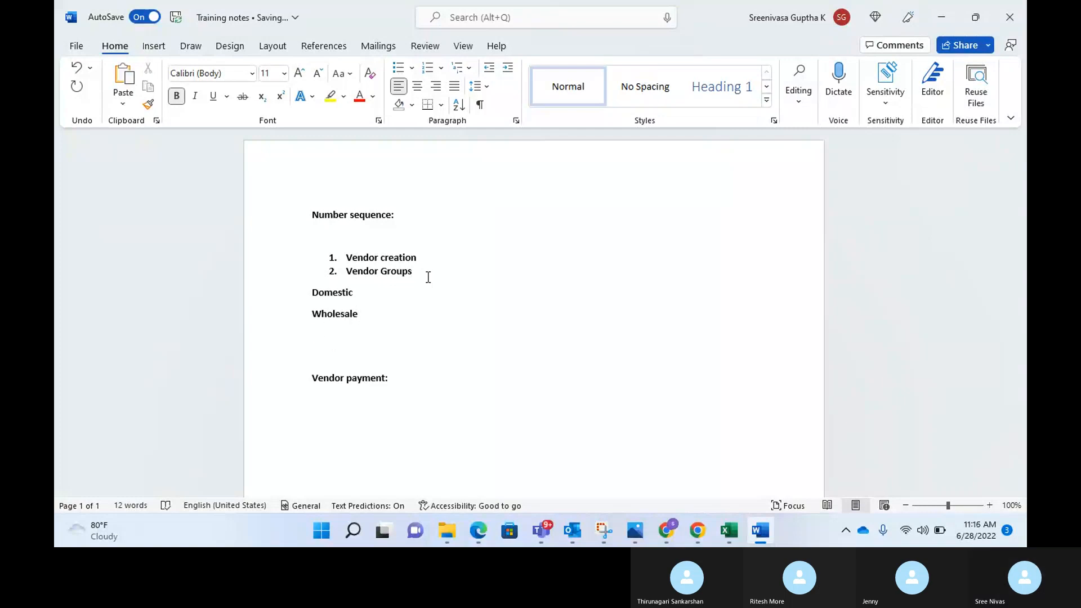
text(Intena)
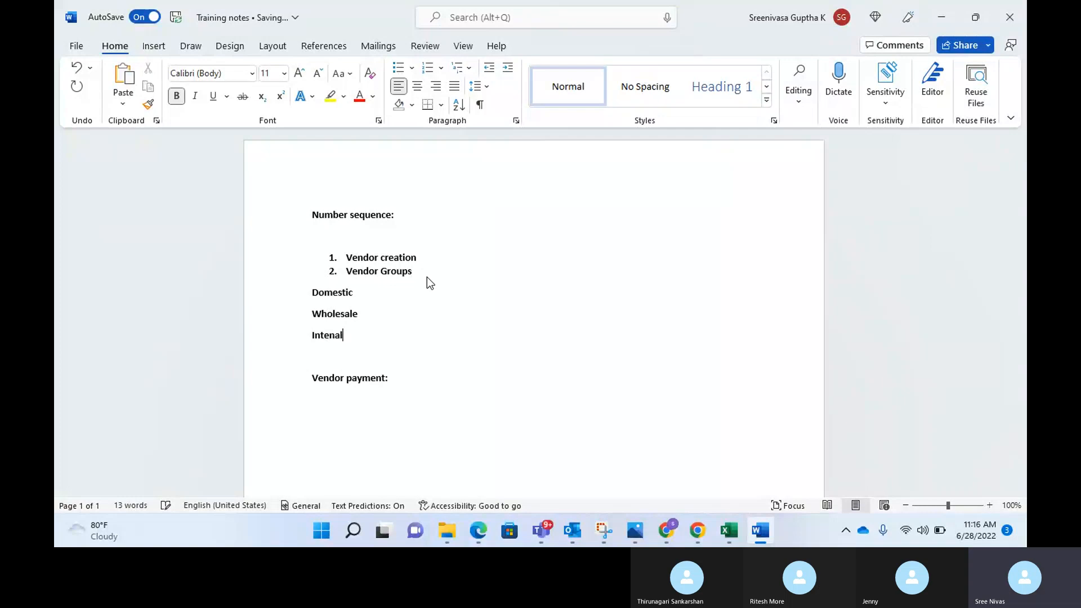
text(tional)
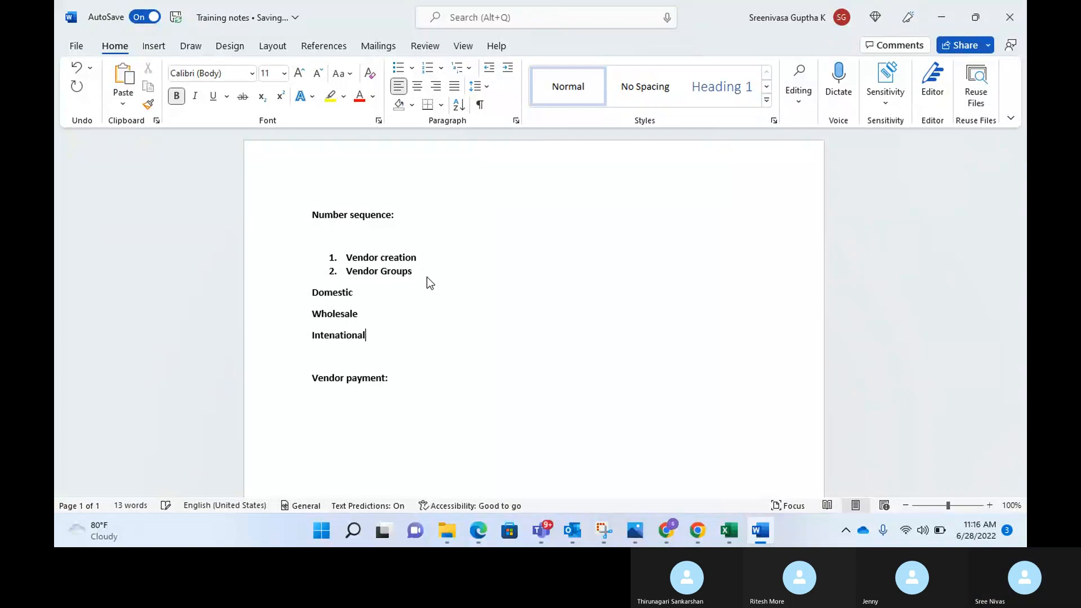
key(BackSpace)
key(BackSpace)
key(BackSpace)
key(BackSpace)
key(BackSpace)
key(BackSpace)
key(BackSpace)
key(BackSpace)
key(BackSpace)
key(BackSpace)
key(BackSpace)
key(BackSpace)
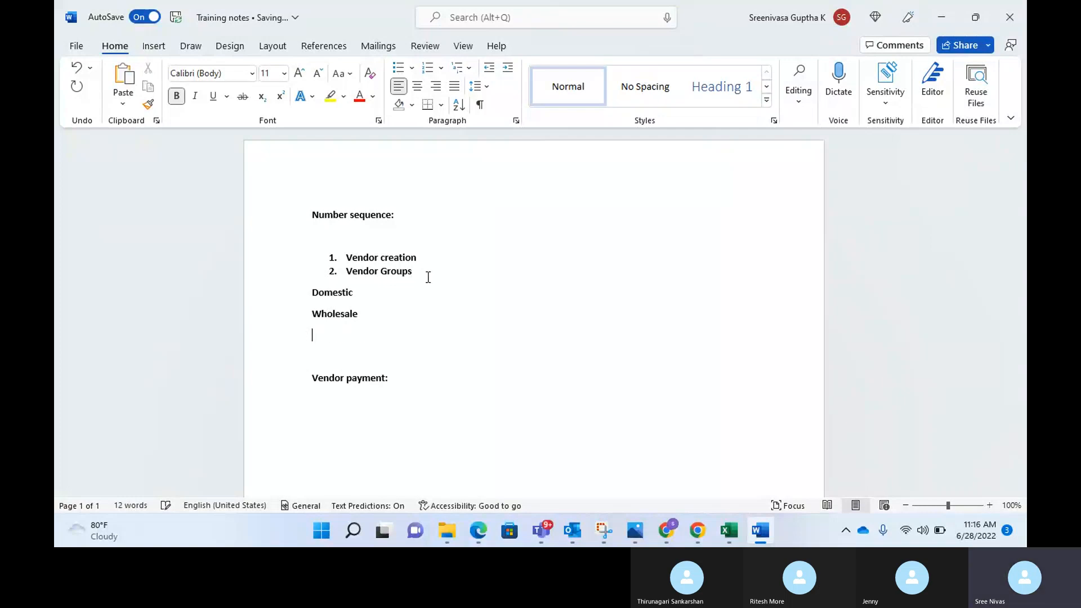
- Add Foreign and Rawmaterial as further vendor group lines below Wholesale and return to the vendor record in the browser
text(Foreign )
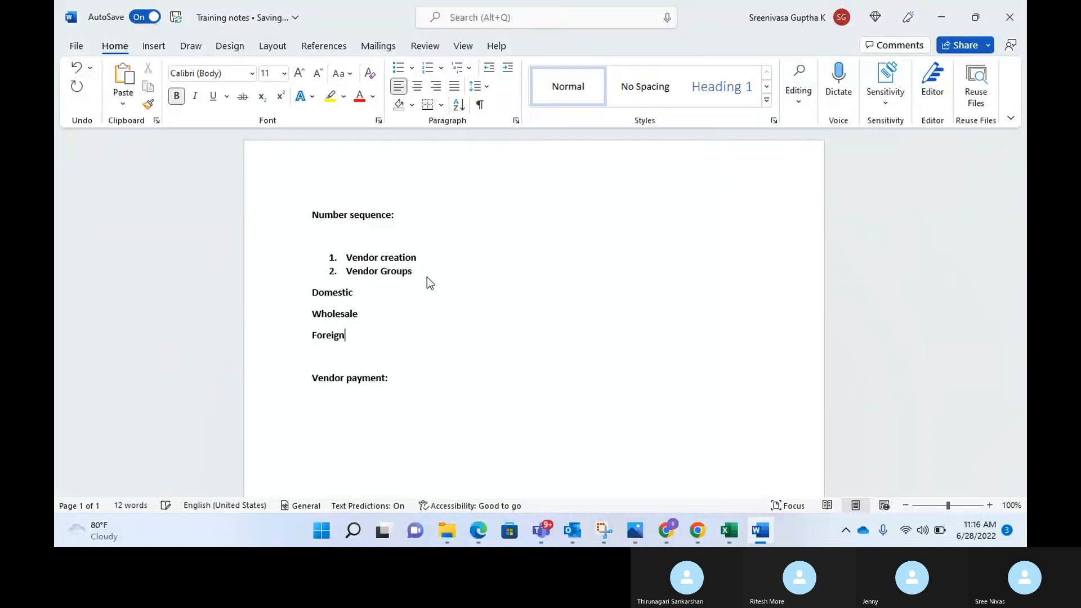
text(v)
key(BackSpace)
key(Return)
text(Ra)
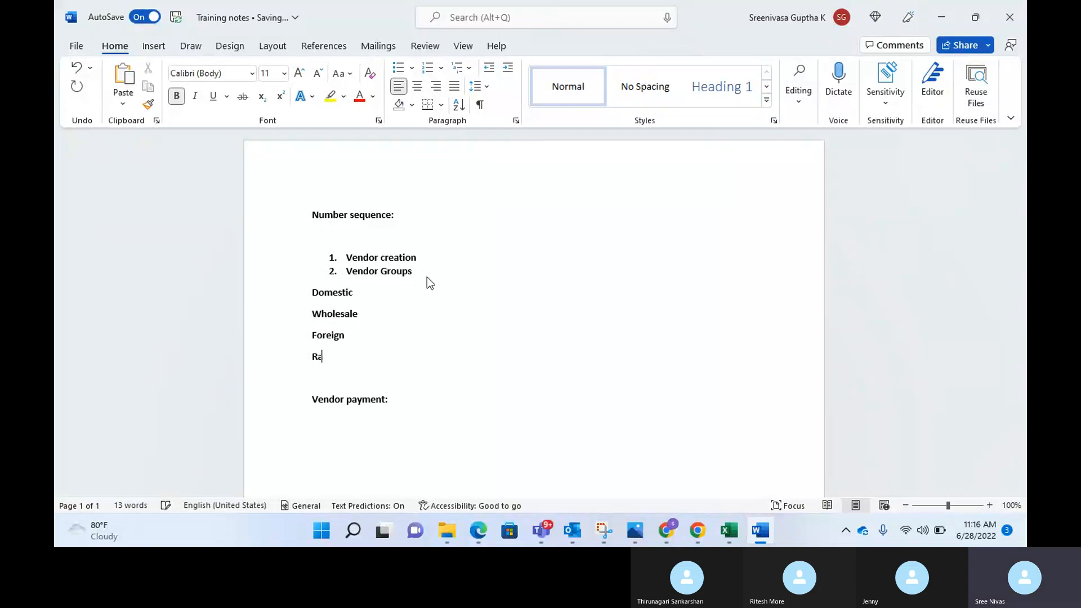
text(wmaterial)
key(Return)
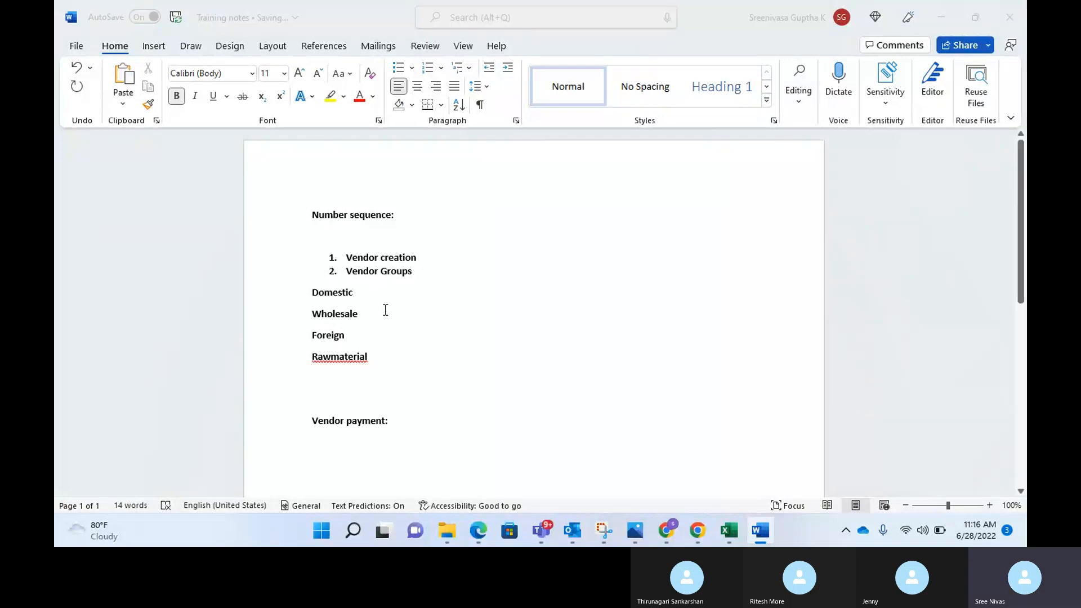
key(alt+Tab)
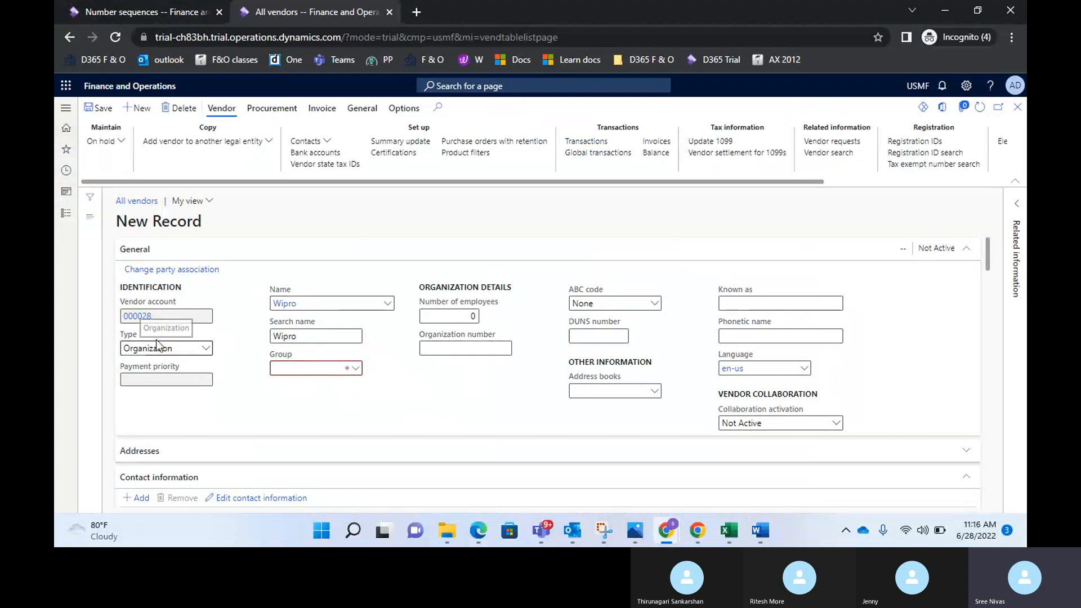
- Examine the Type and Group choices on the new Wipro vendor record, and the form information available for the Type field
click(207, 351)
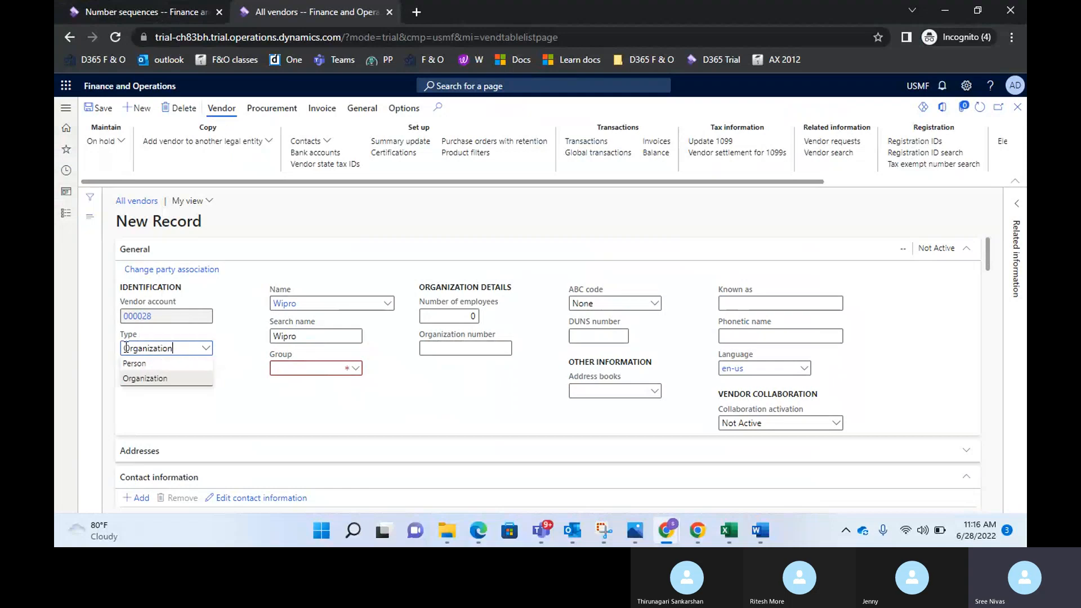
click(208, 353)
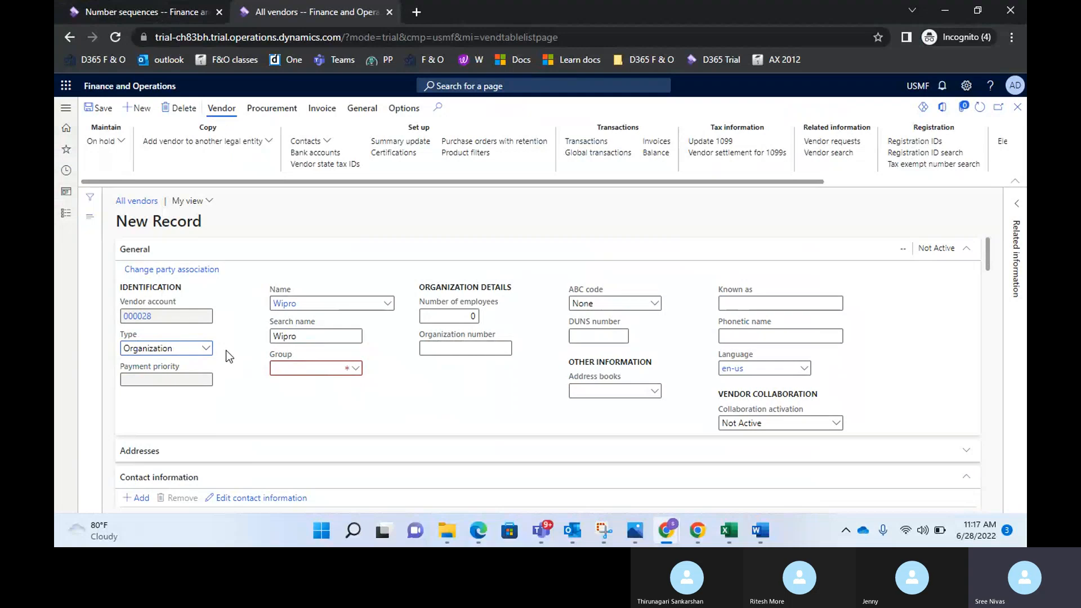
click(355, 372)
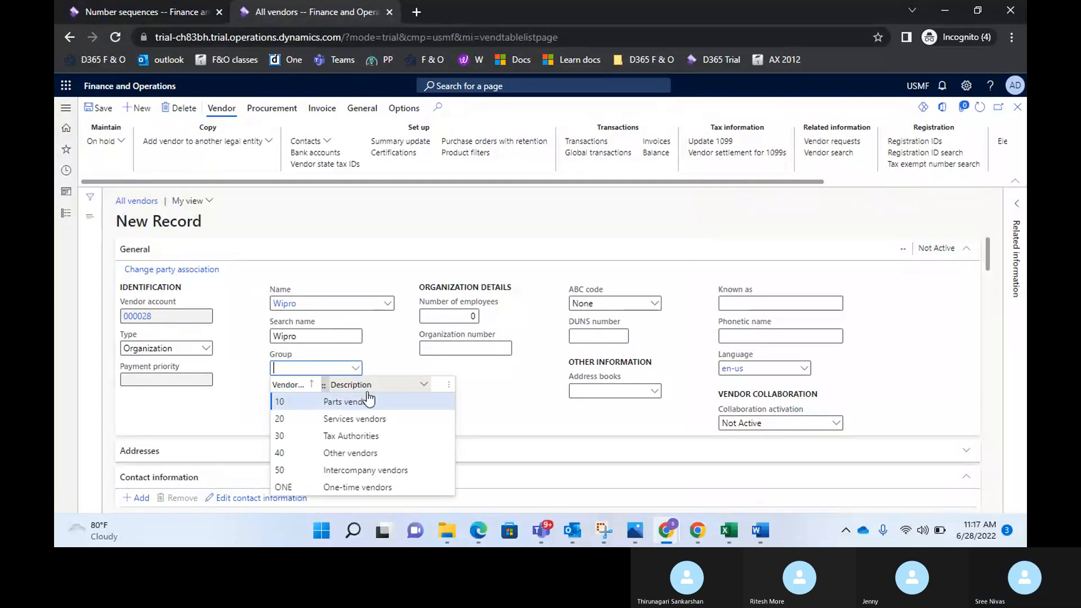
click(386, 353)
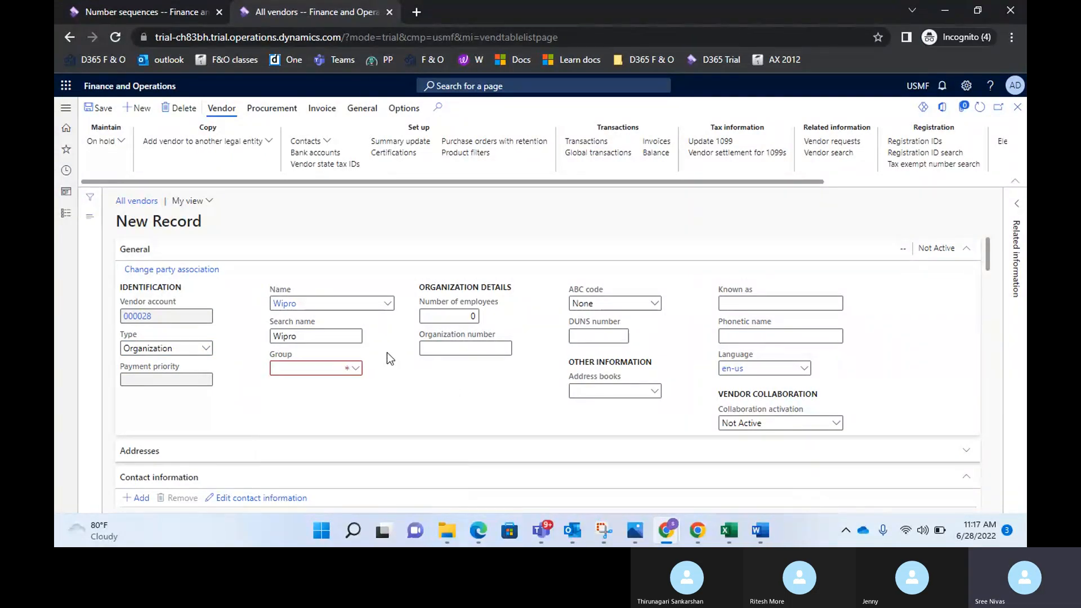
right_click(208, 354)
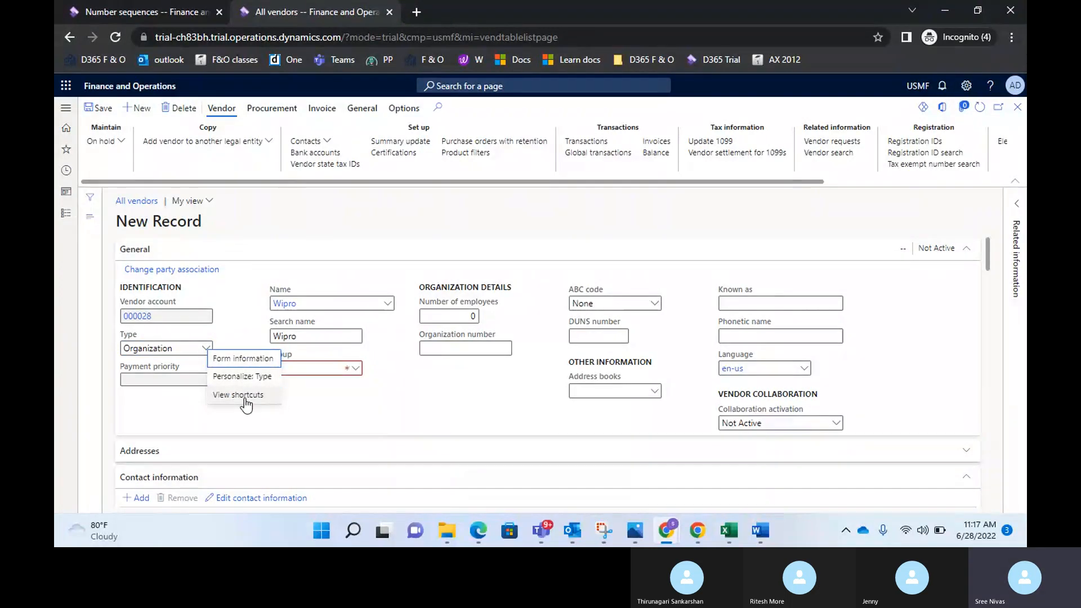
mouse_move(243, 366)
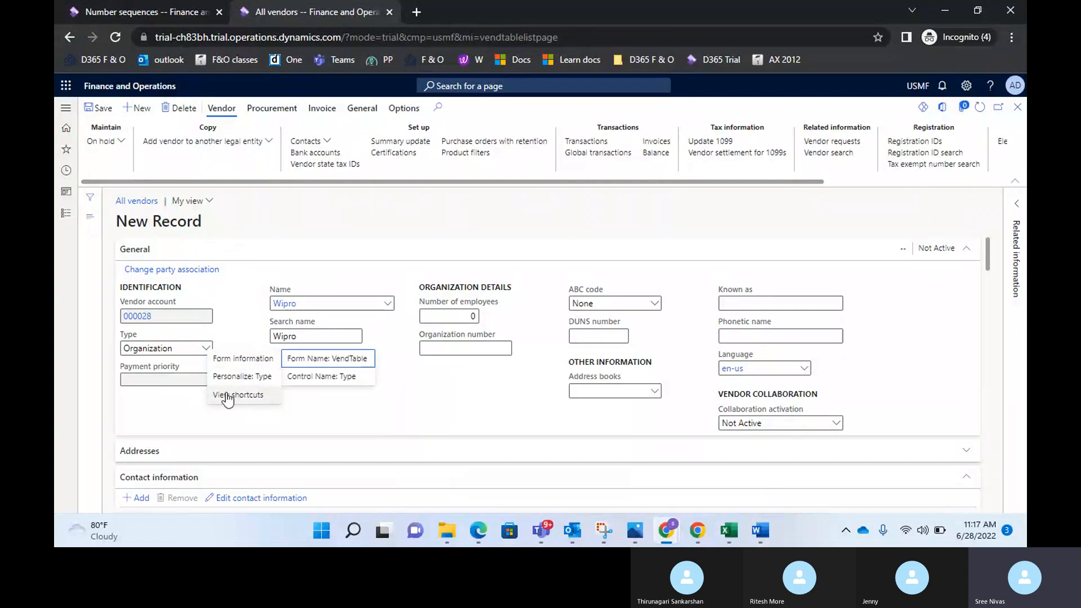
click(243, 330)
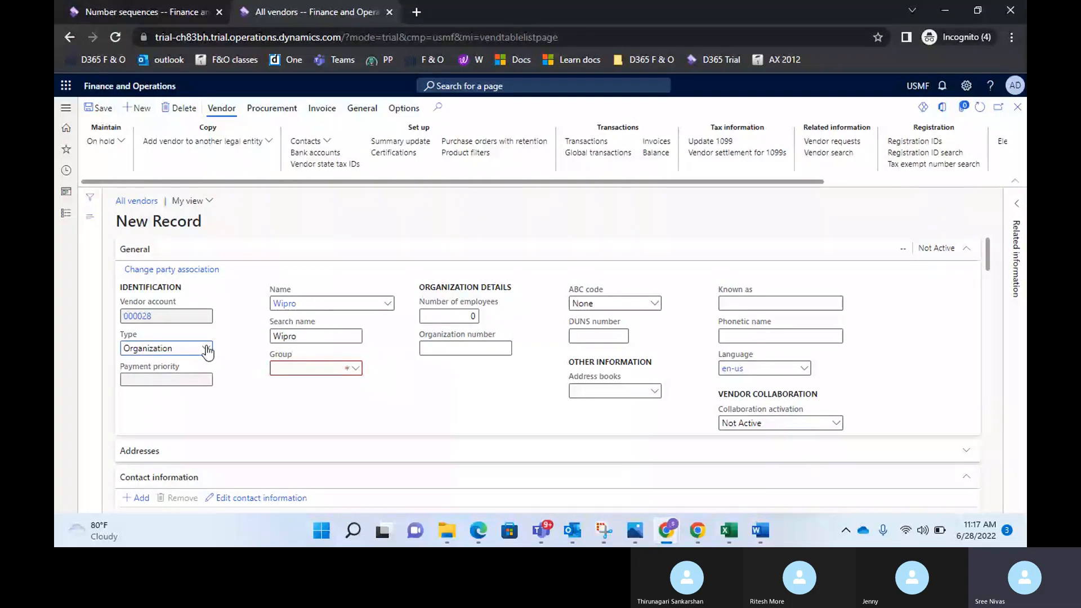
- Check the vendor group list in the Word notes, return to the browser and open the details of the vendor's Group field
right_click(355, 371)
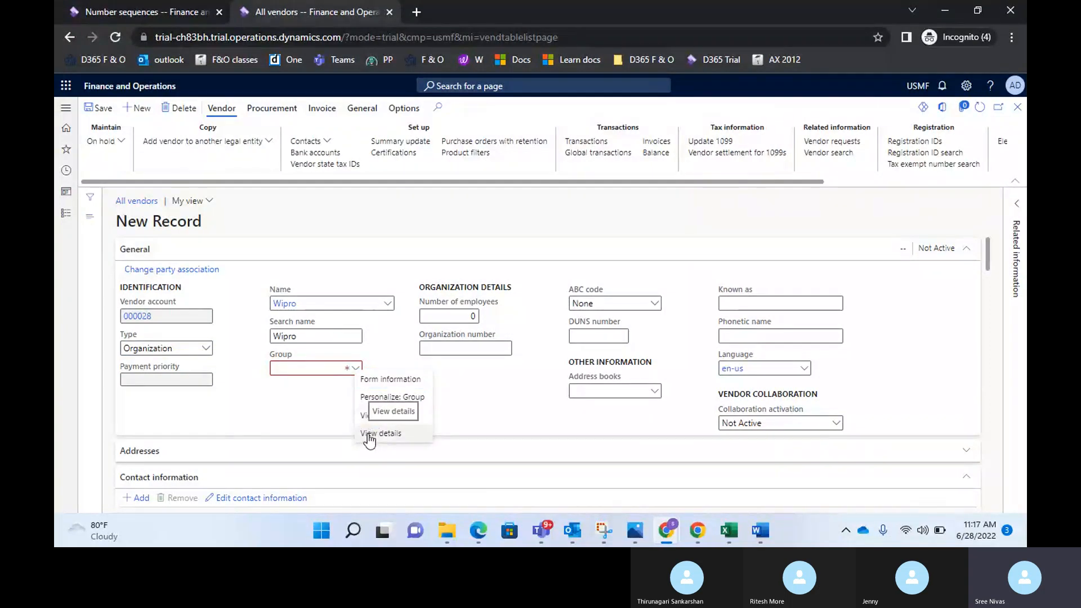
key(alt+Tab)
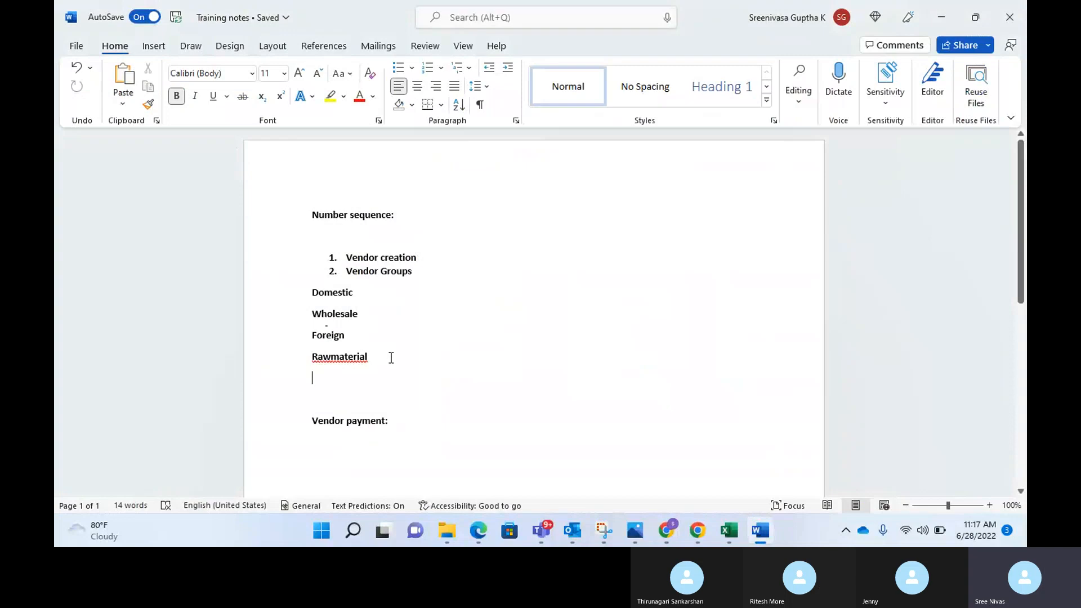
key(alt+Tab)
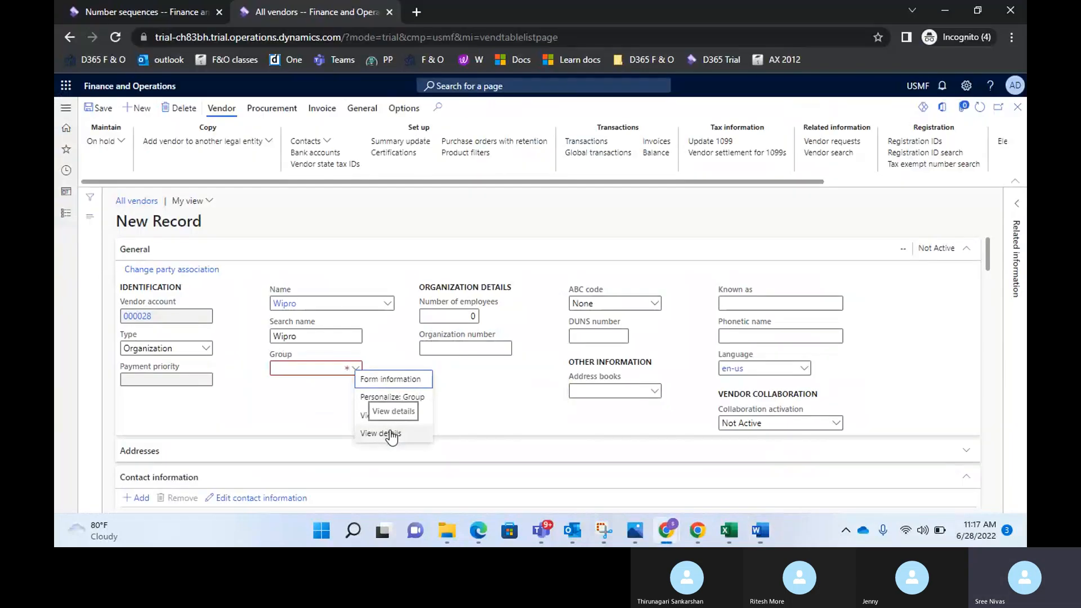
click(390, 433)
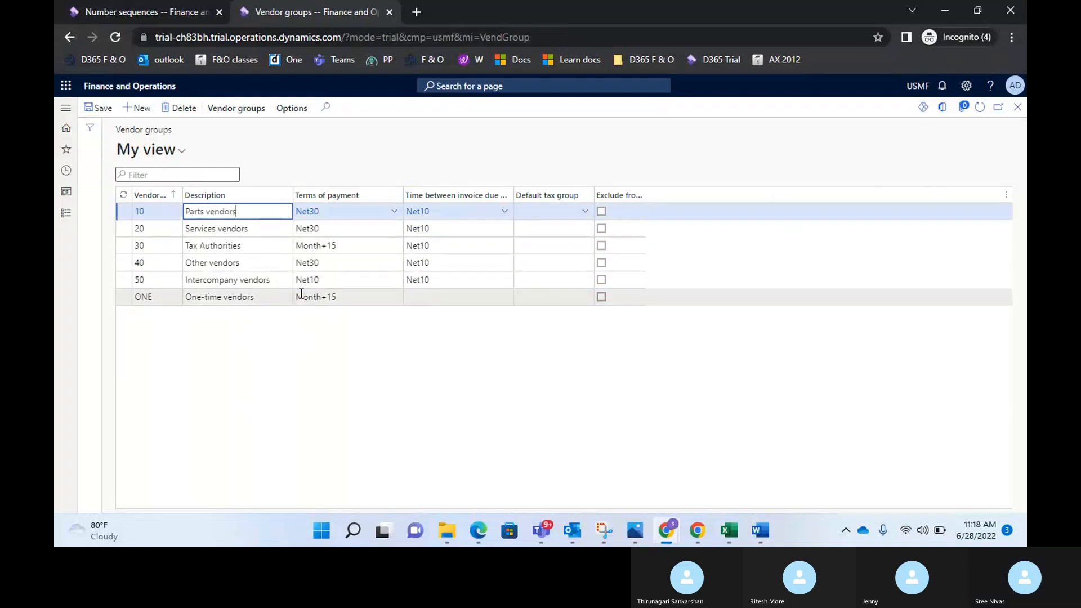
- Add vendor group 60 with the description Domestic vendors, widening the Vendor group column to show its full heading
click(141, 110)
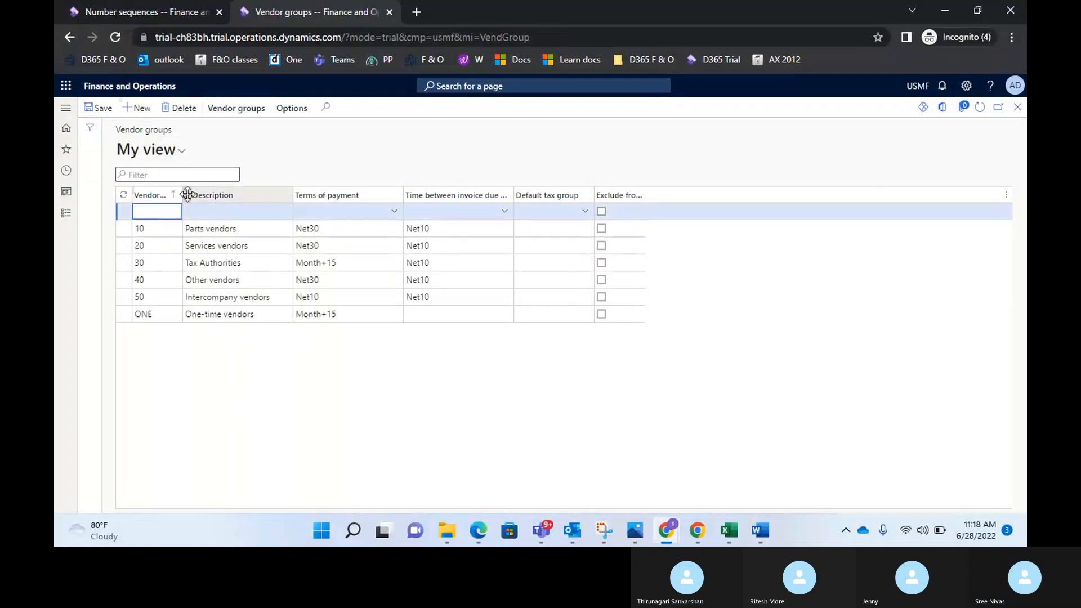
drag(181, 191, 298, 217)
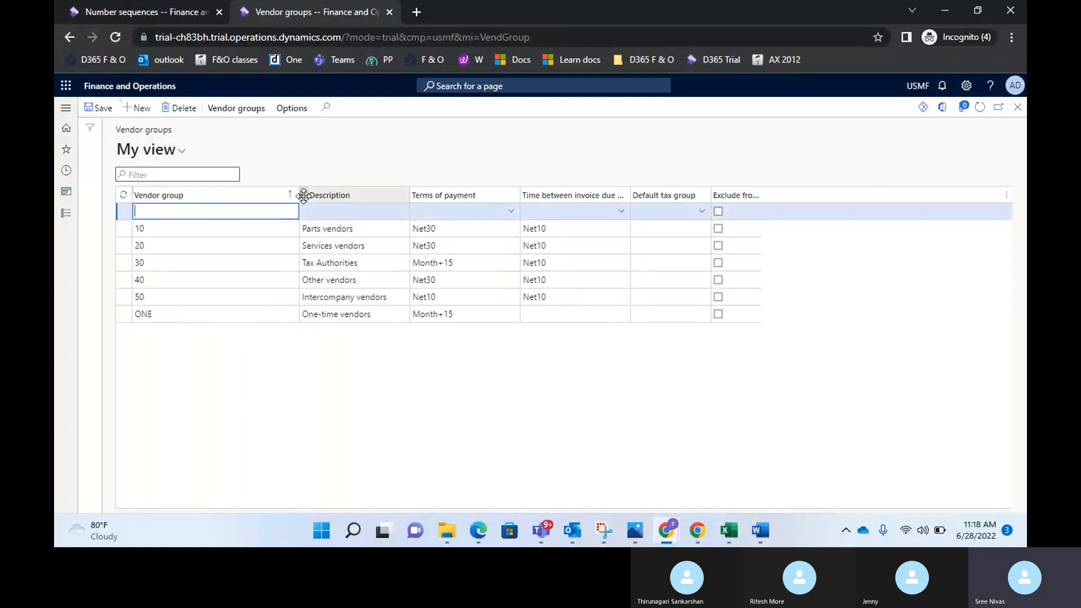
drag(297, 193, 271, 200)
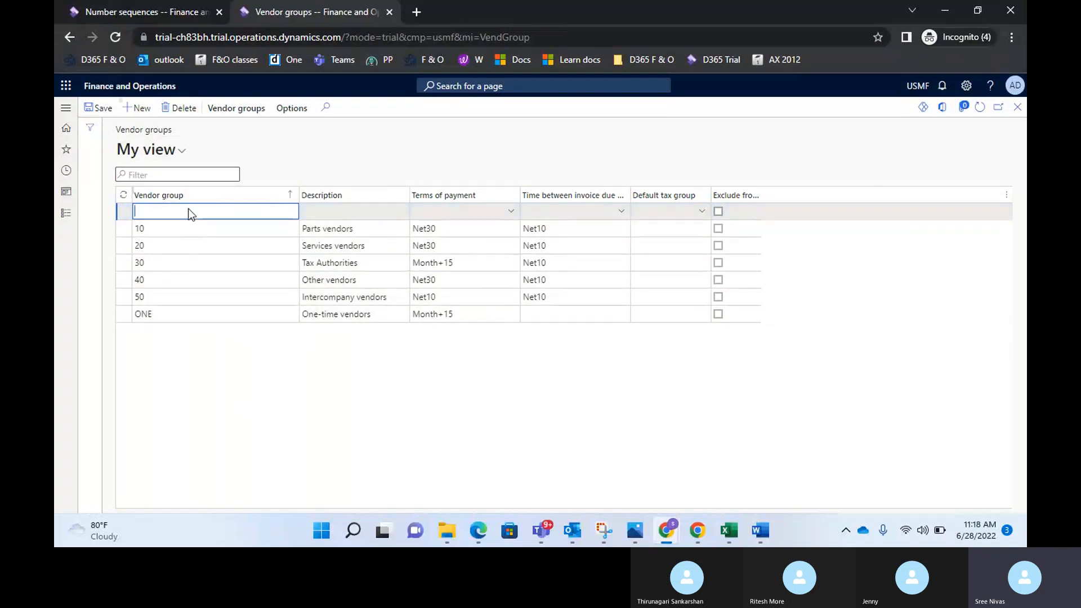
text(60)
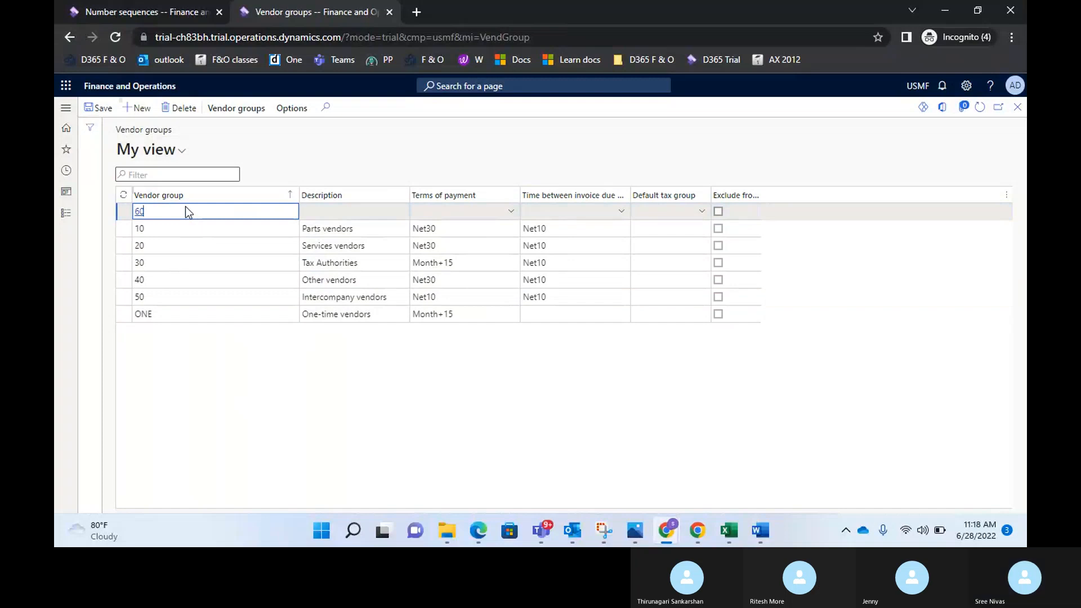
key(Tab)
text(Dome)
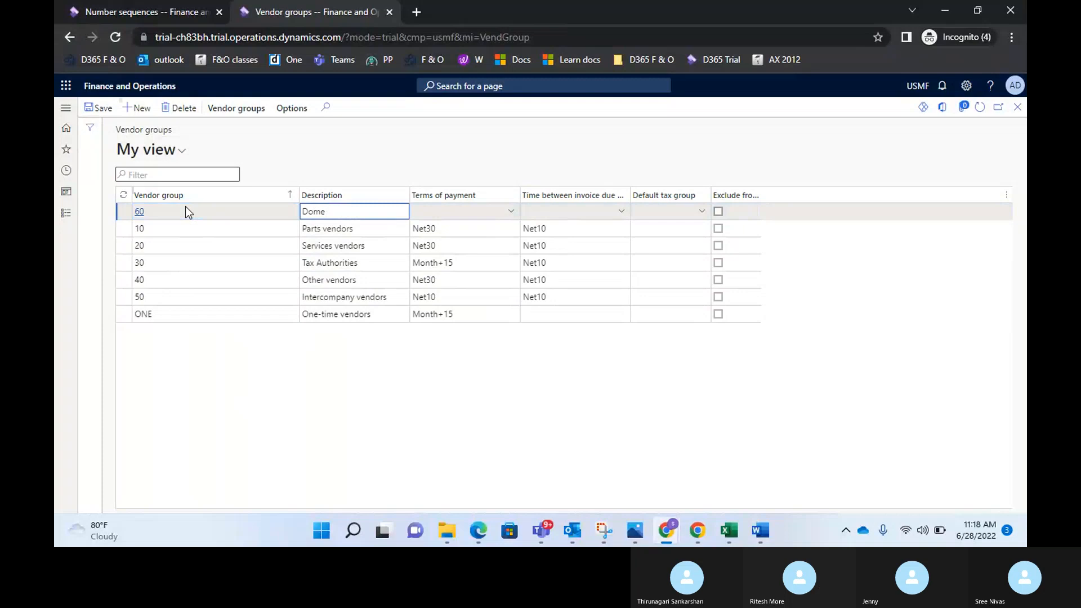
text(stic vendors)
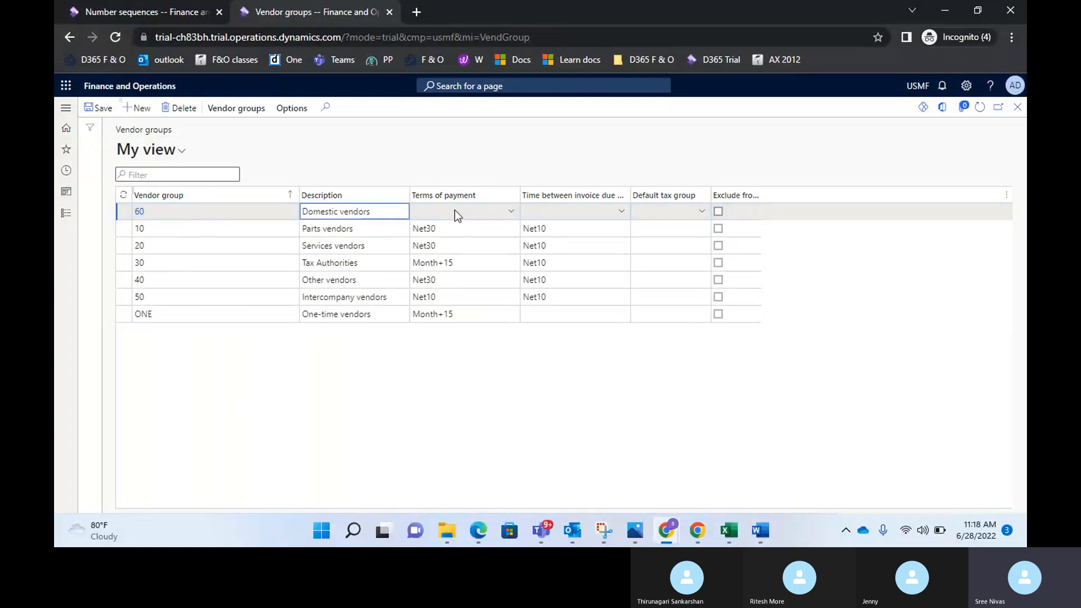
- Widen the column for time between invoice due date and payment date, and examine the Terms of payment options for group 60
drag(631, 196, 742, 200)
click(736, 211)
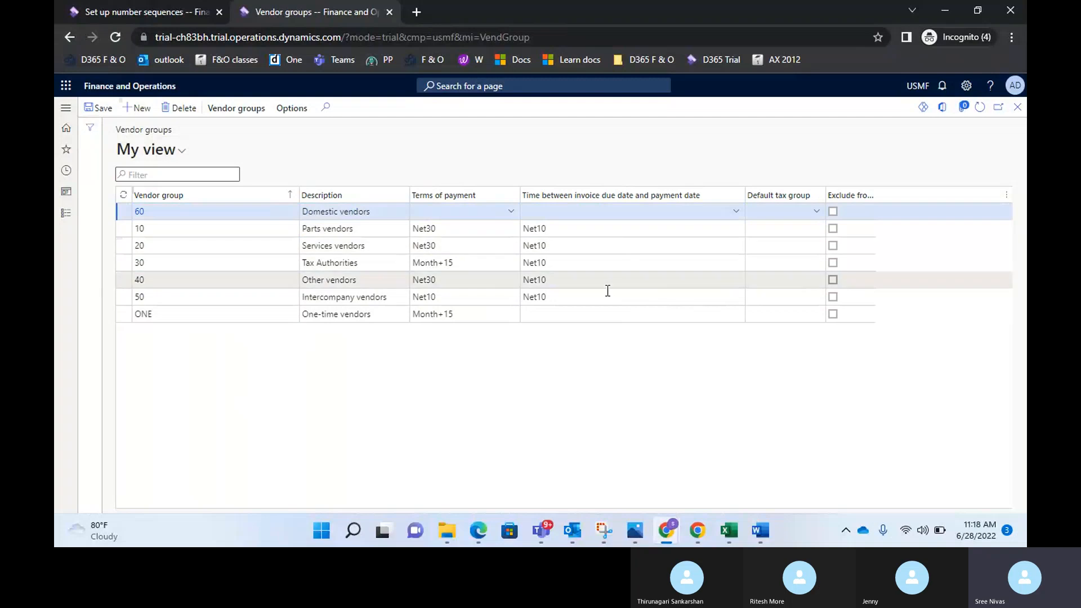
click(511, 211)
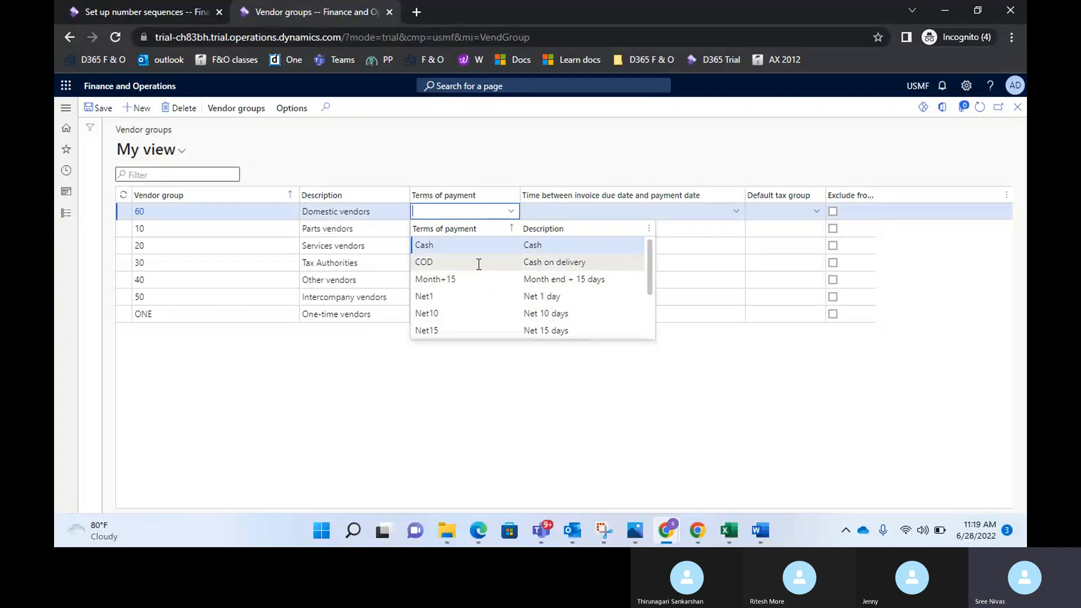
scroll(506, 304, down, 2)
scroll(507, 305, up, 2)
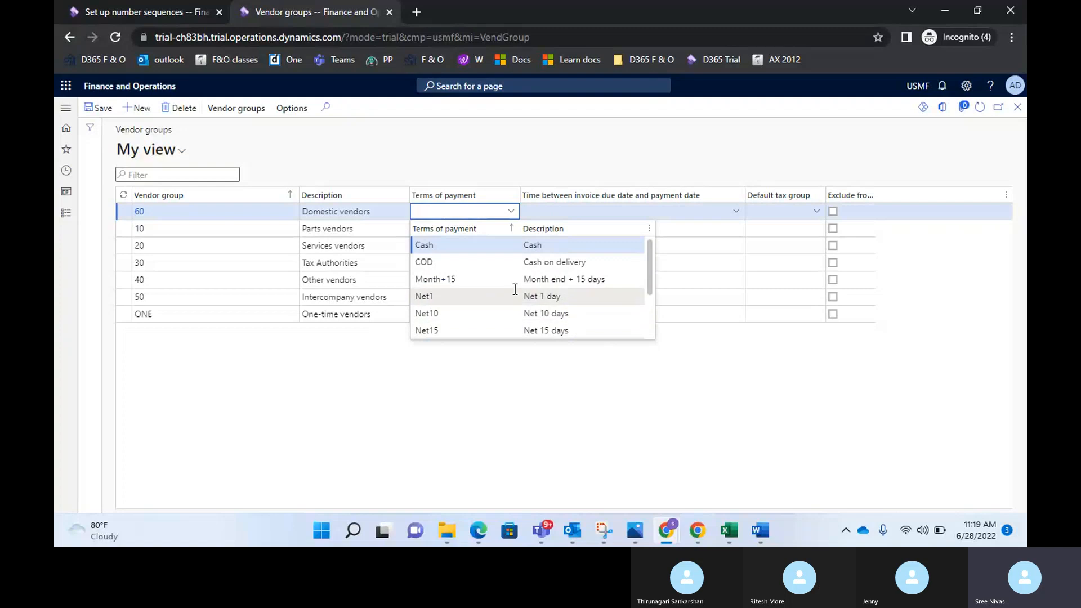
scroll(507, 305, down, 2)
scroll(508, 281, up, 2)
click(551, 168)
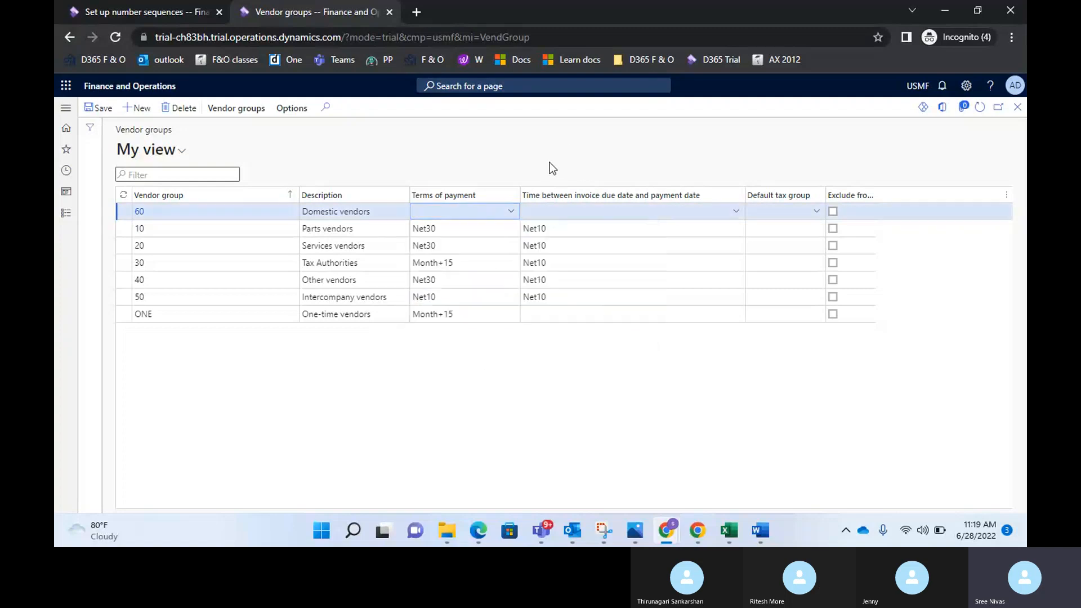
right_click(509, 218)
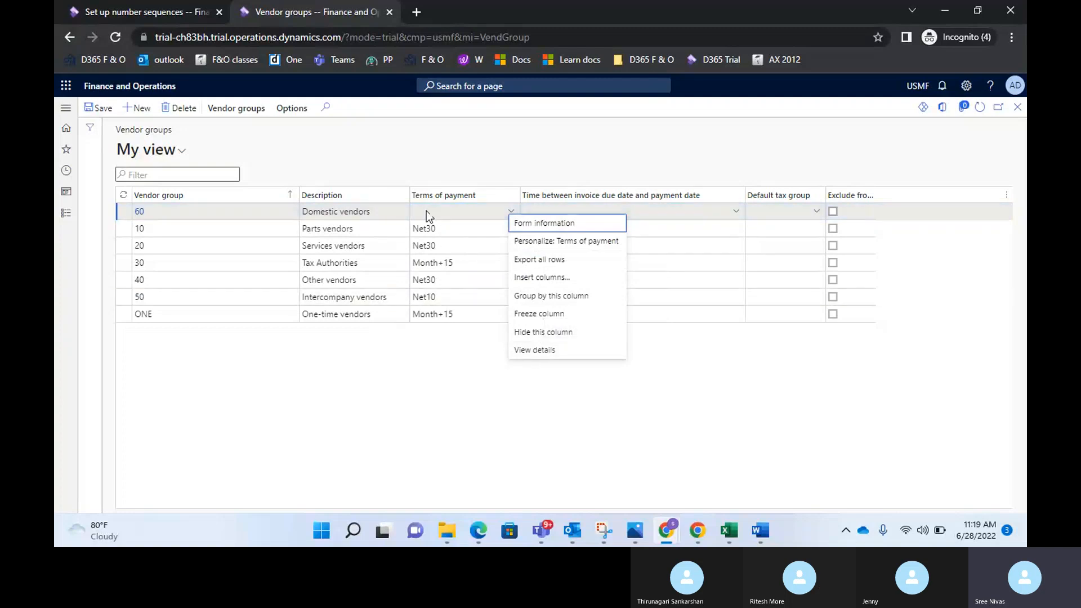
click(559, 149)
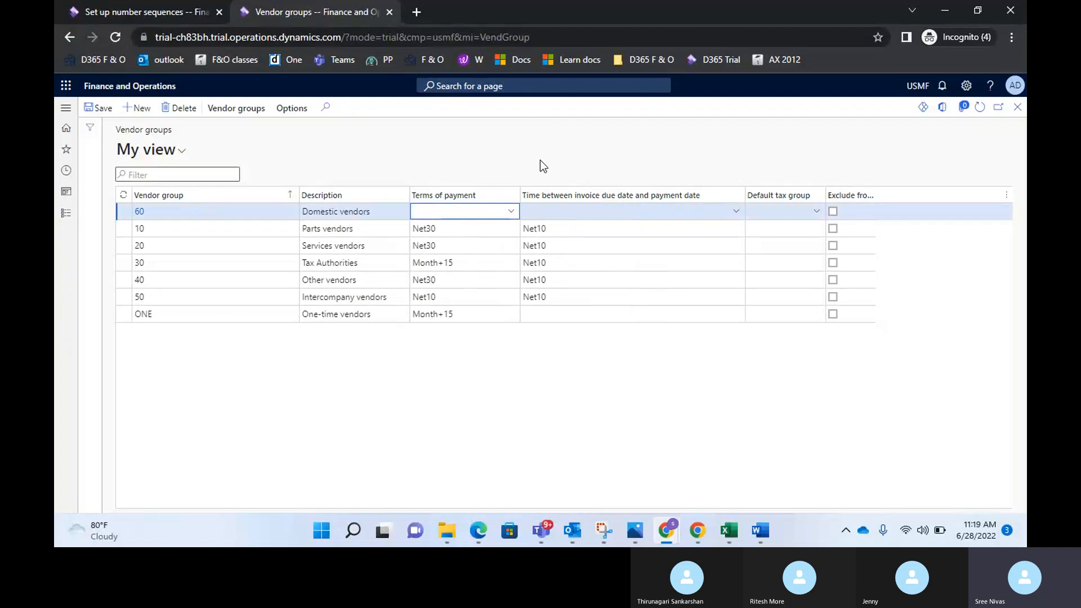
click(564, 142)
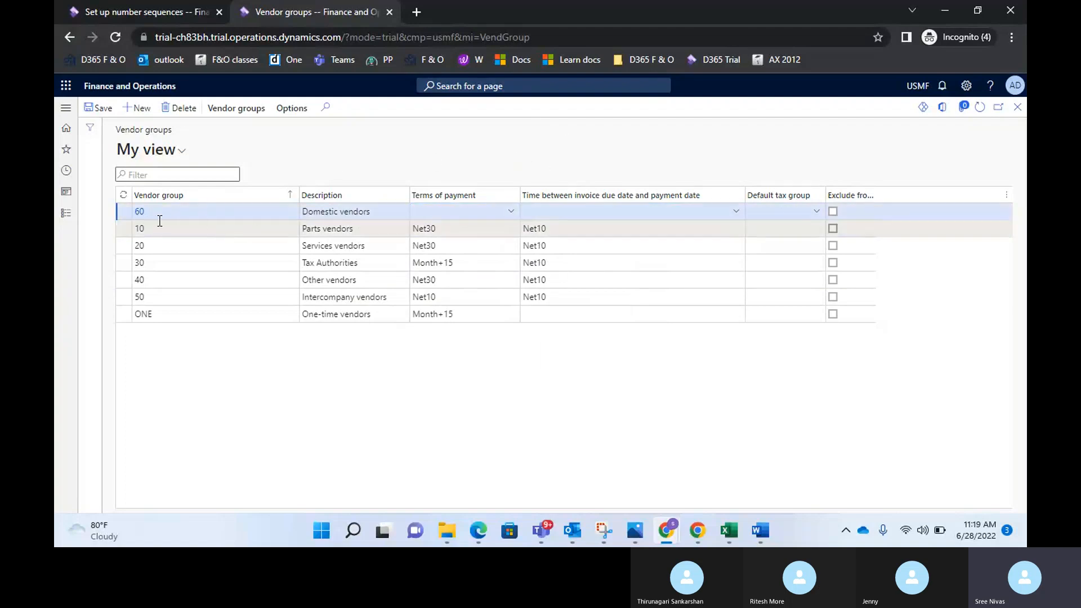
- Add vendor group 70 with the description Wholesale Vendors
click(142, 108)
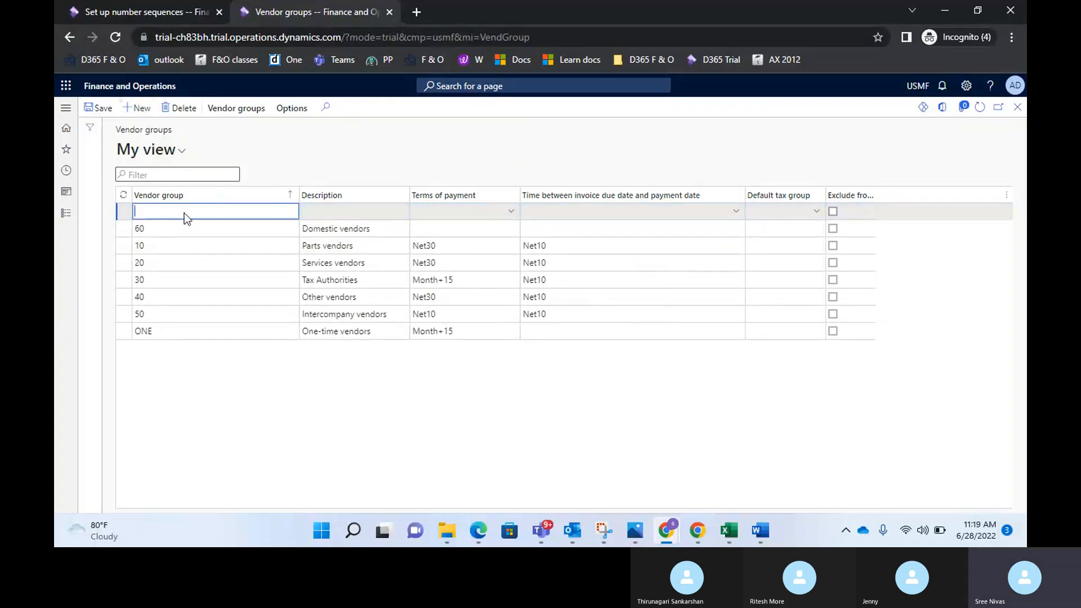
text(70)
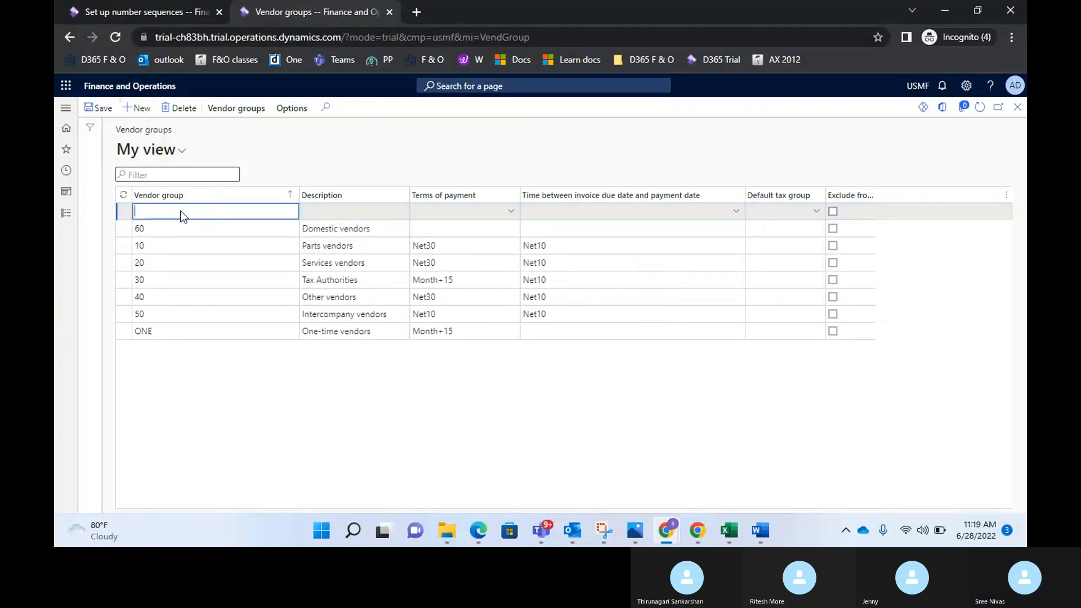
key(Tab)
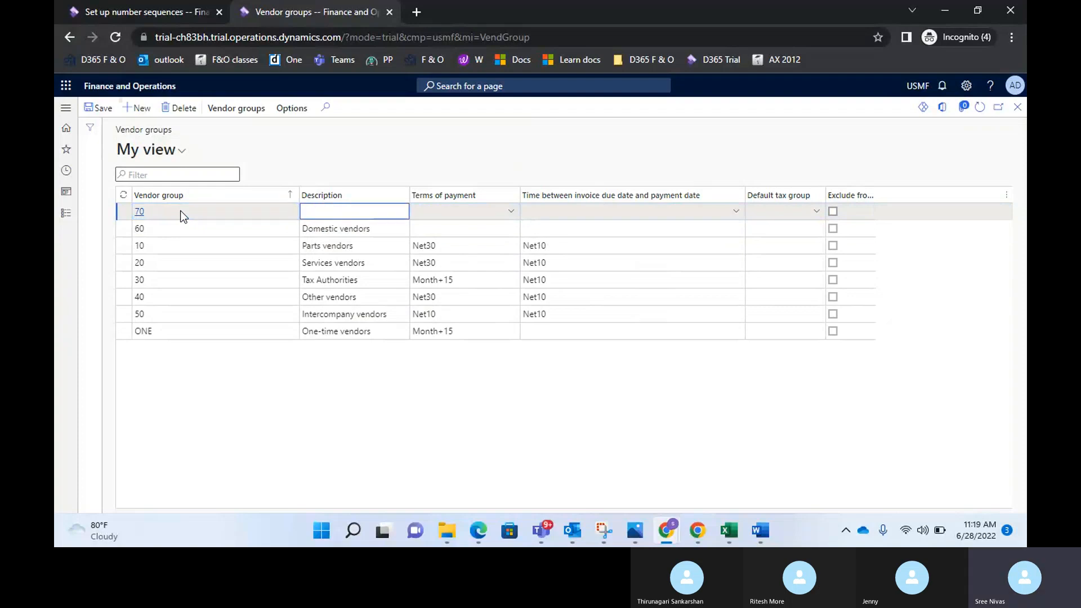
text(Who)
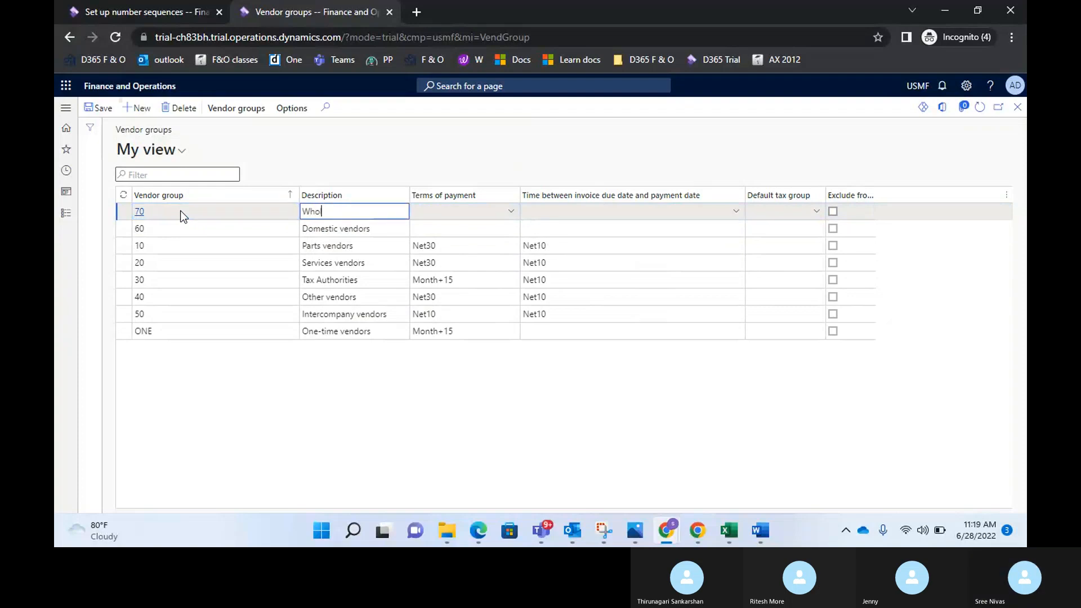
text(lesale)
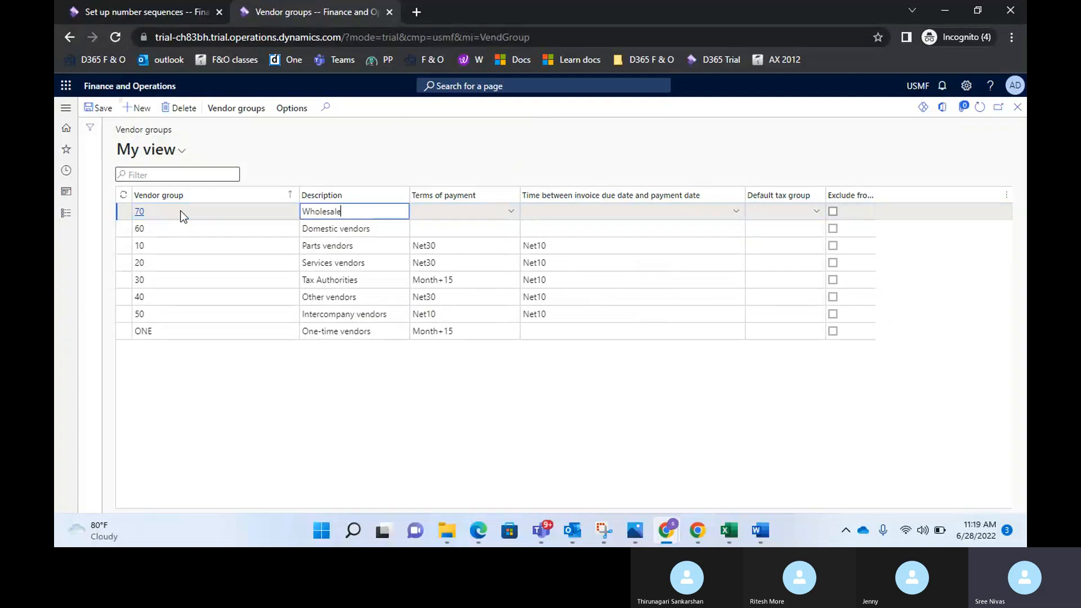
text( Vendors)
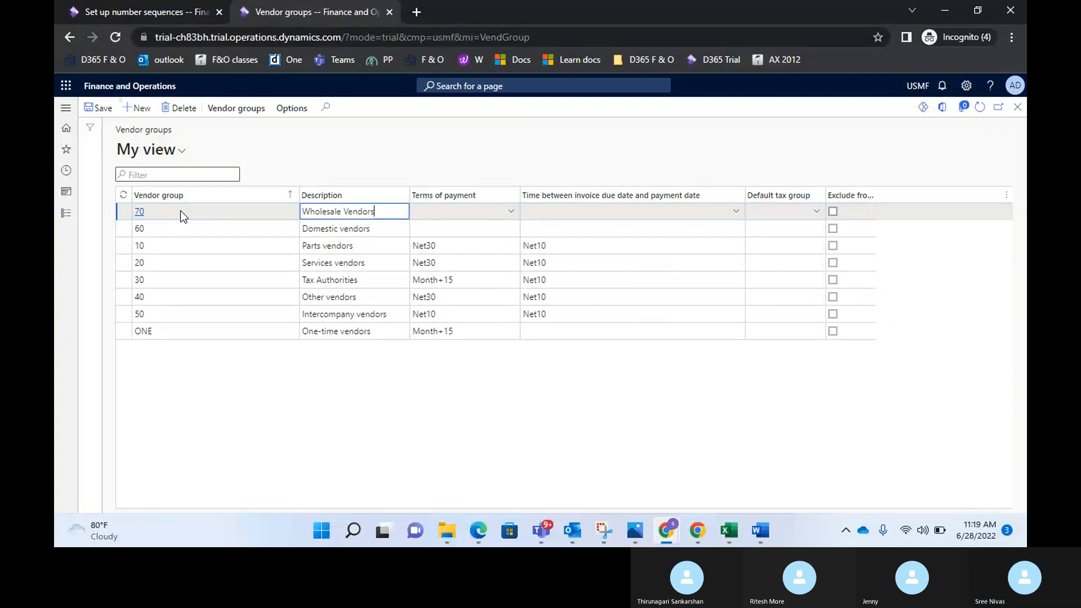
- Add vendor group 80 with the description Foreign vendors
click(139, 108)
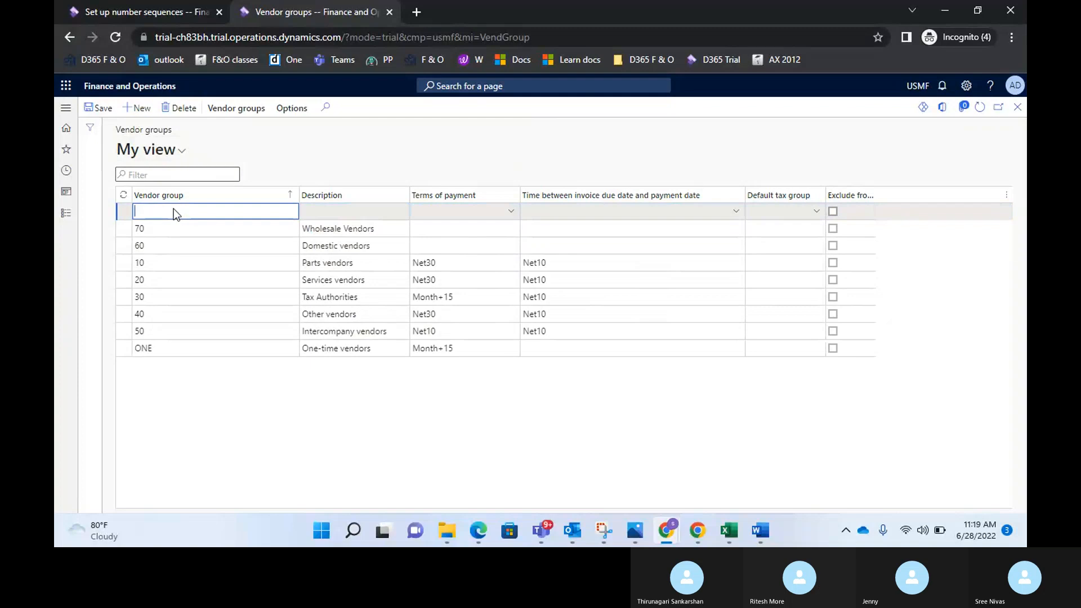
text(80)
key(Tab)
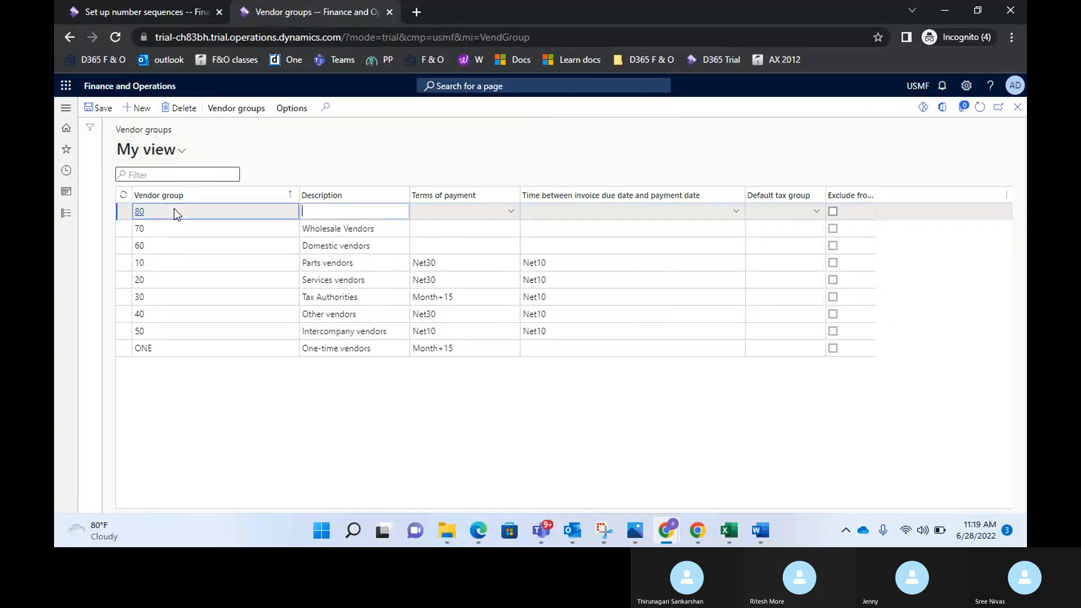
text(Foreig)
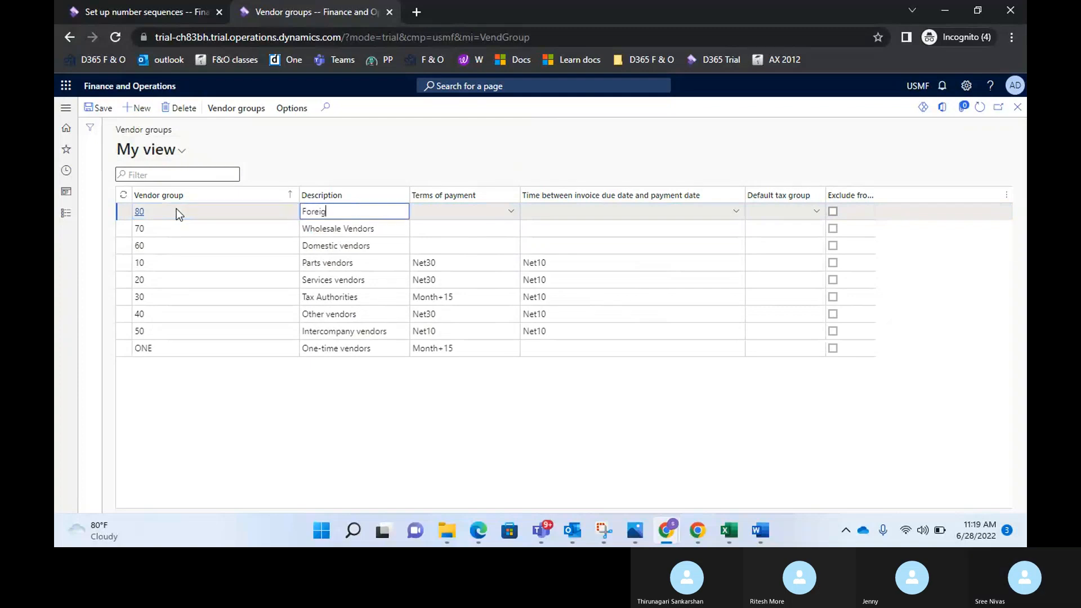
text(n vendors)
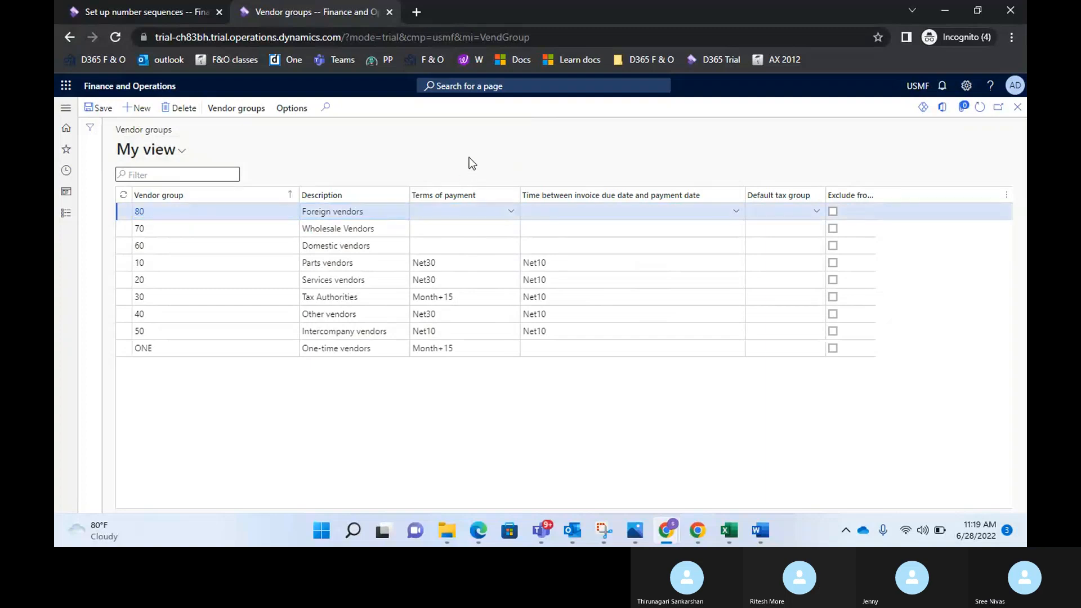
- Add vendor group 90 with the description Rawmaterial vendors, save it, and check the actions available for vendor groups
click(135, 116)
text(90)
key(Tab)
text(Raw)
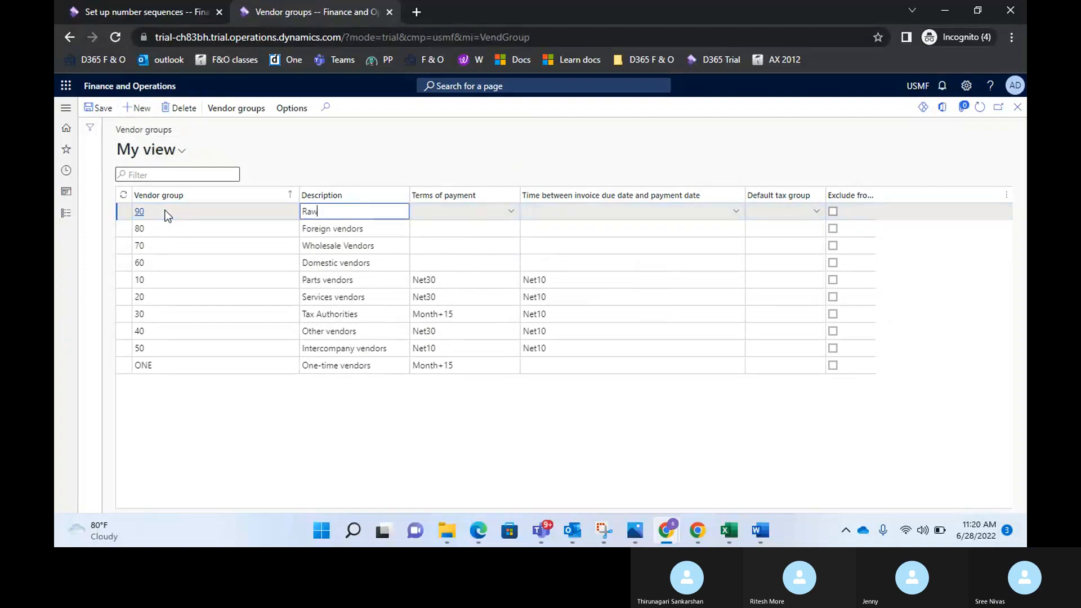
text(material vendors)
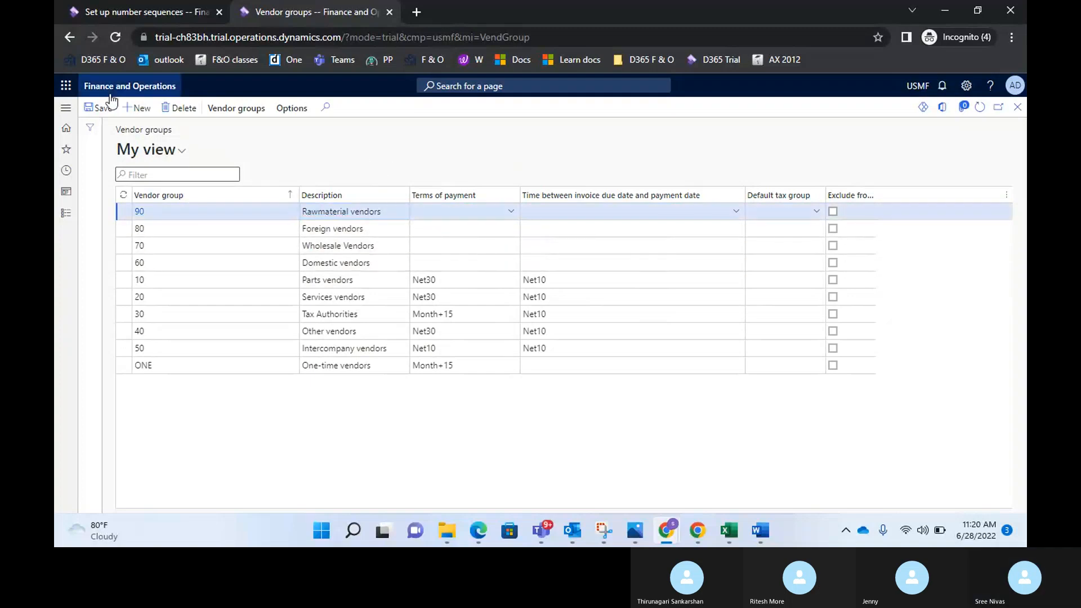
click(99, 110)
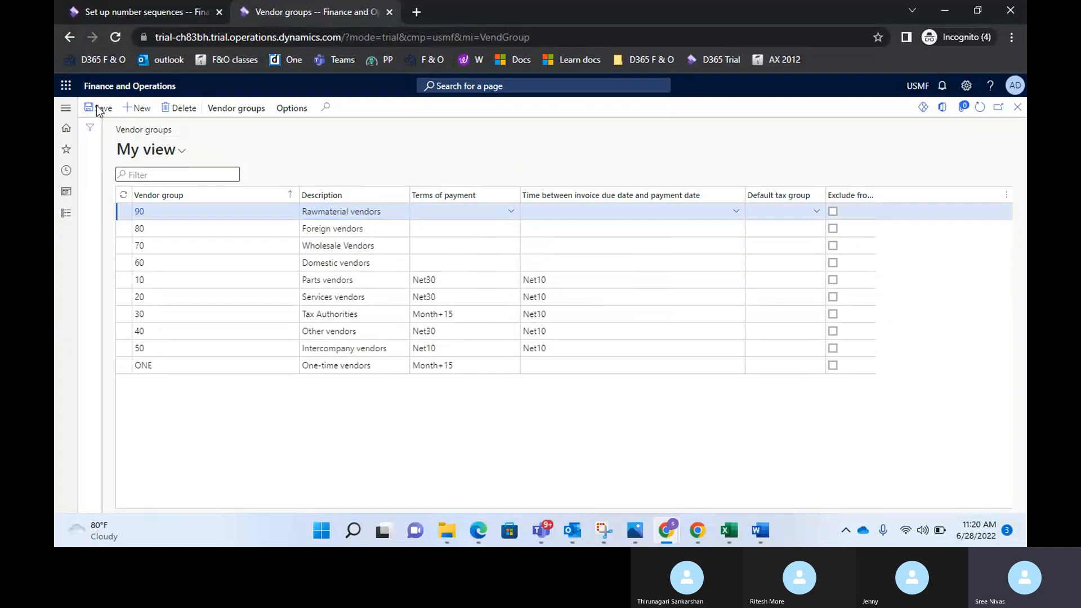
click(230, 111)
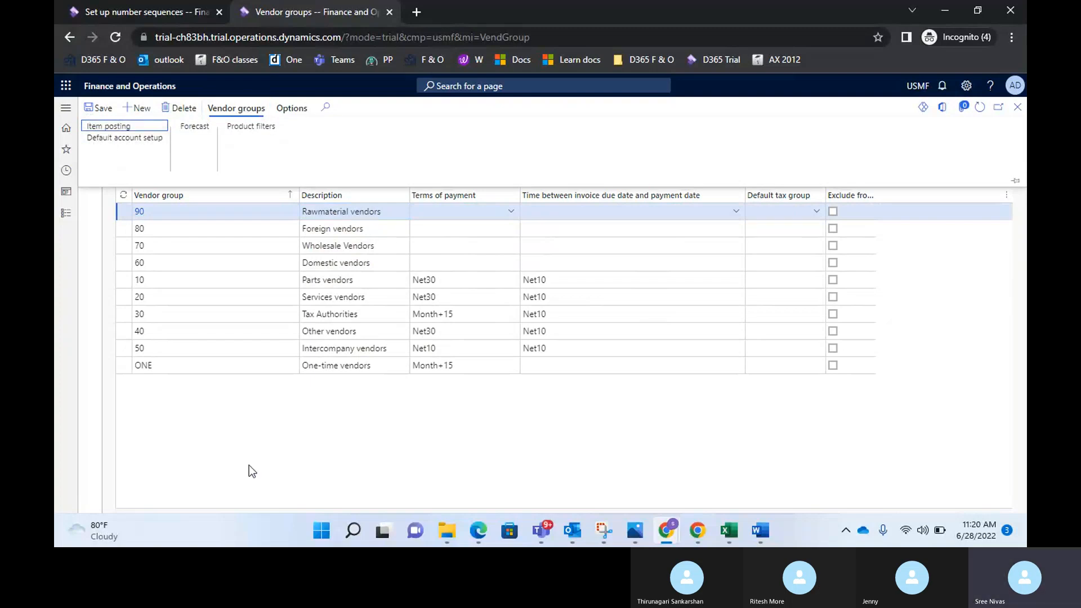
click(219, 415)
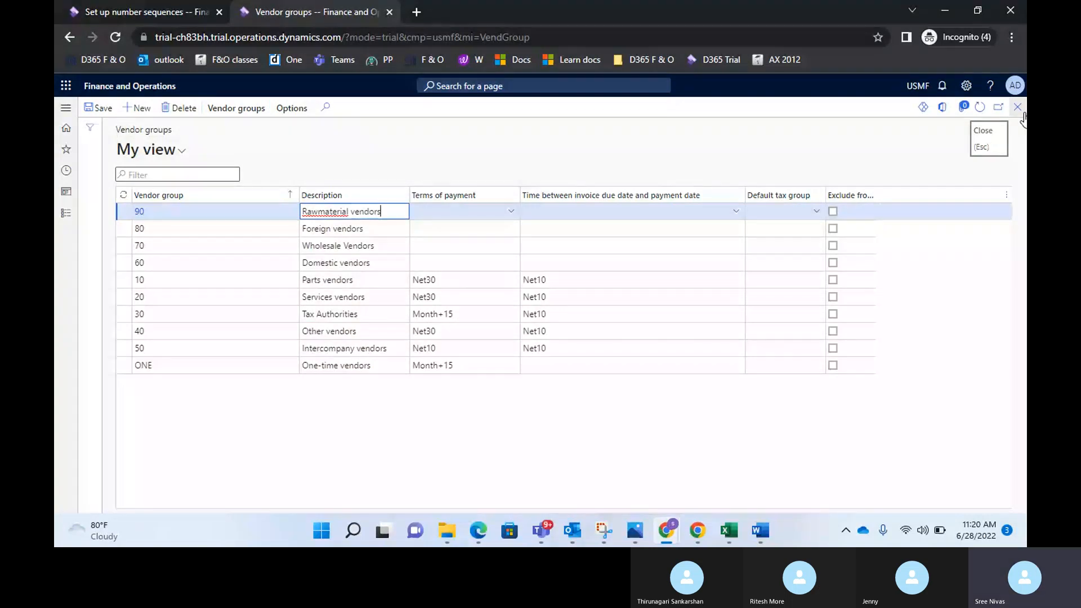
- Return from the vendor groups page to the new Wipro vendor record and assign it to group 60, Domestic vendors
click(1020, 111)
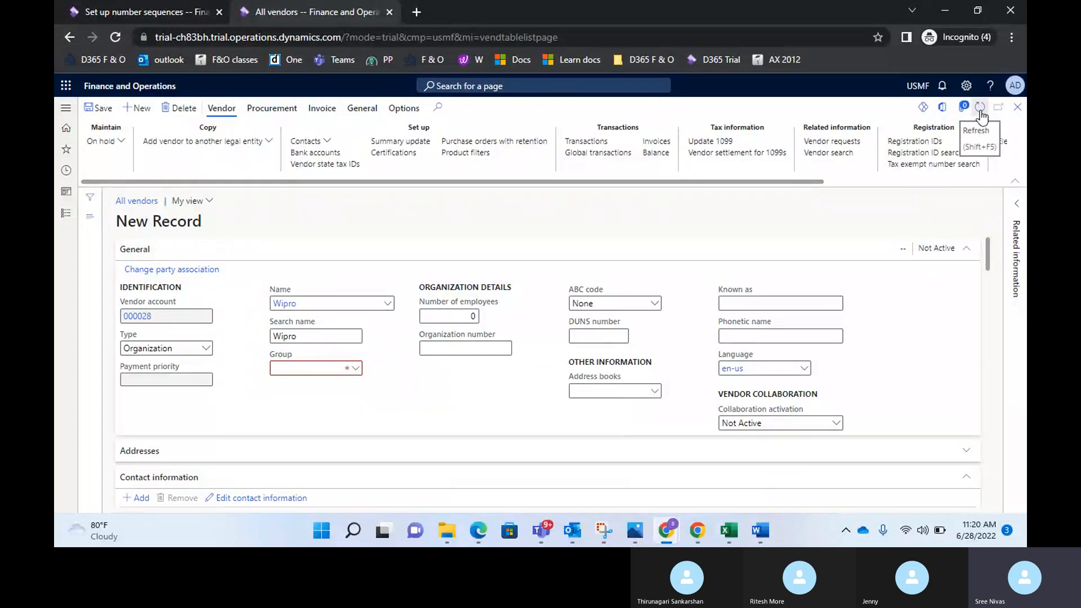
click(980, 111)
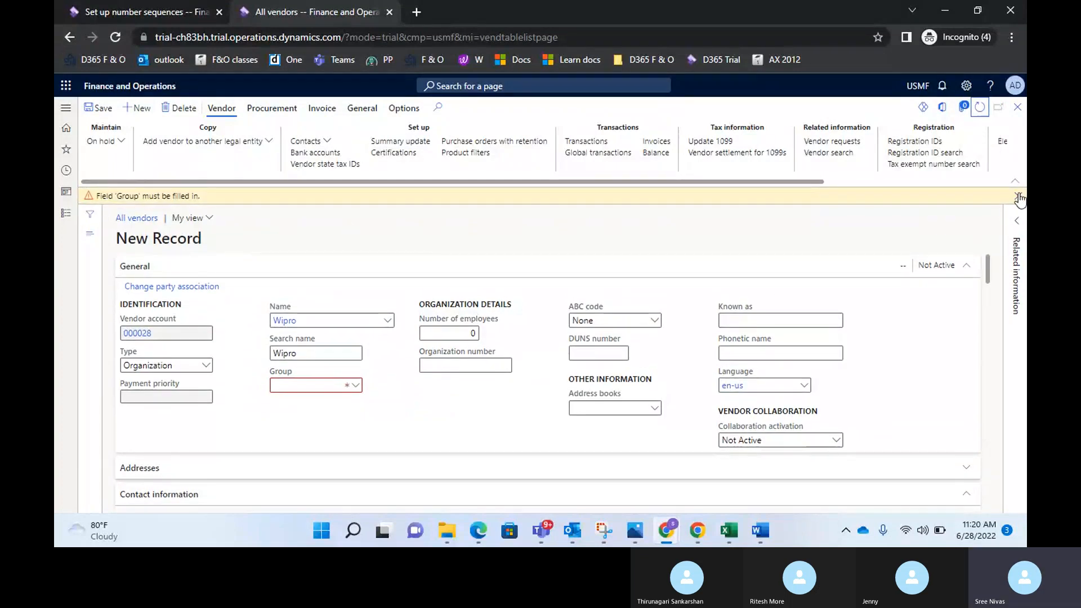
click(354, 370)
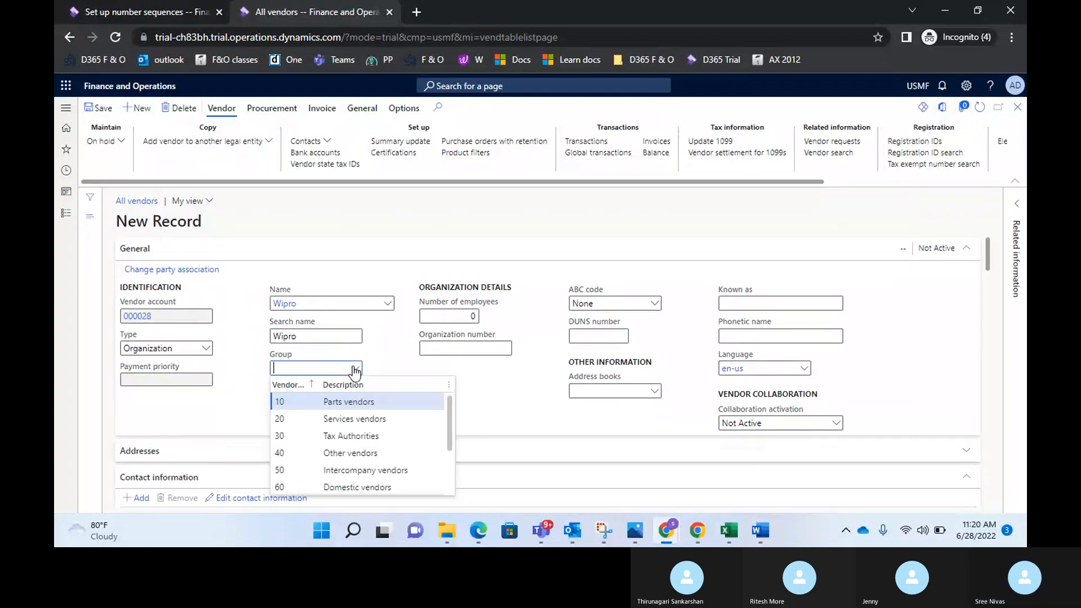
scroll(361, 436, down, 2)
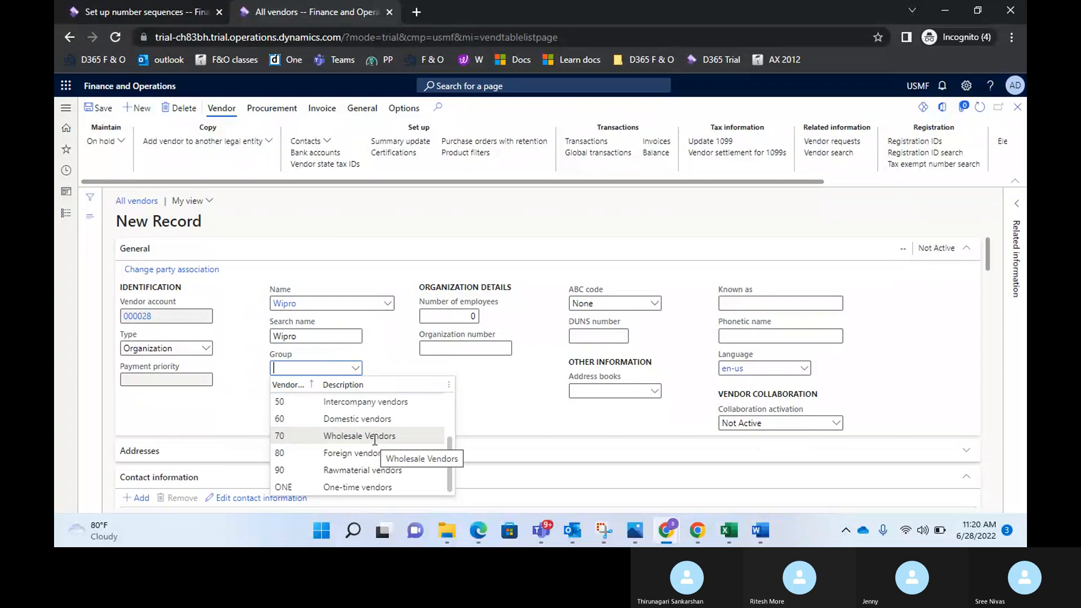
scroll(341, 447, up, 2)
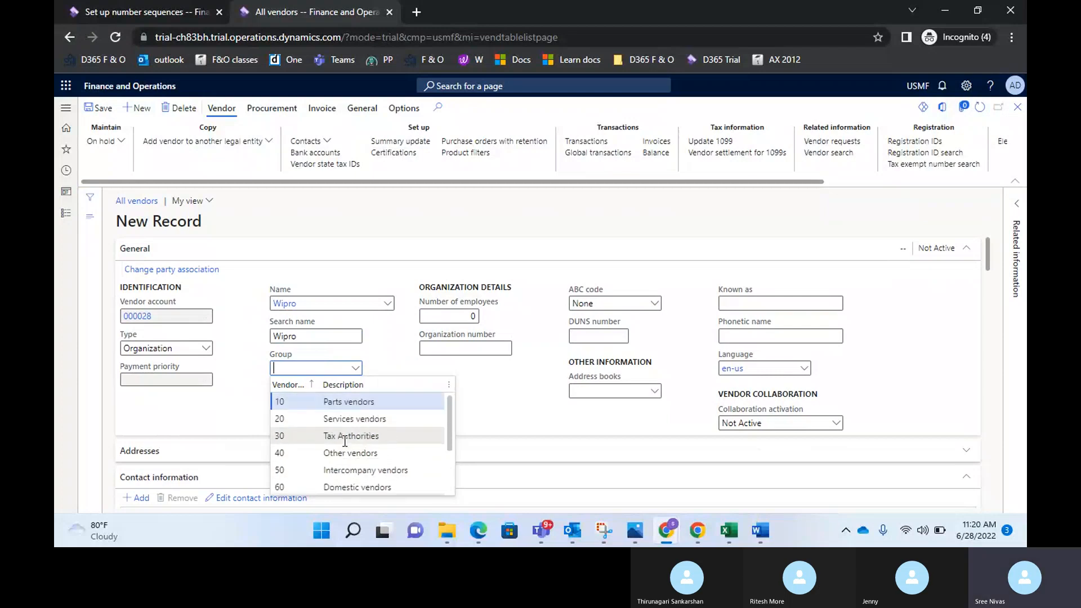
scroll(345, 445, down, 2)
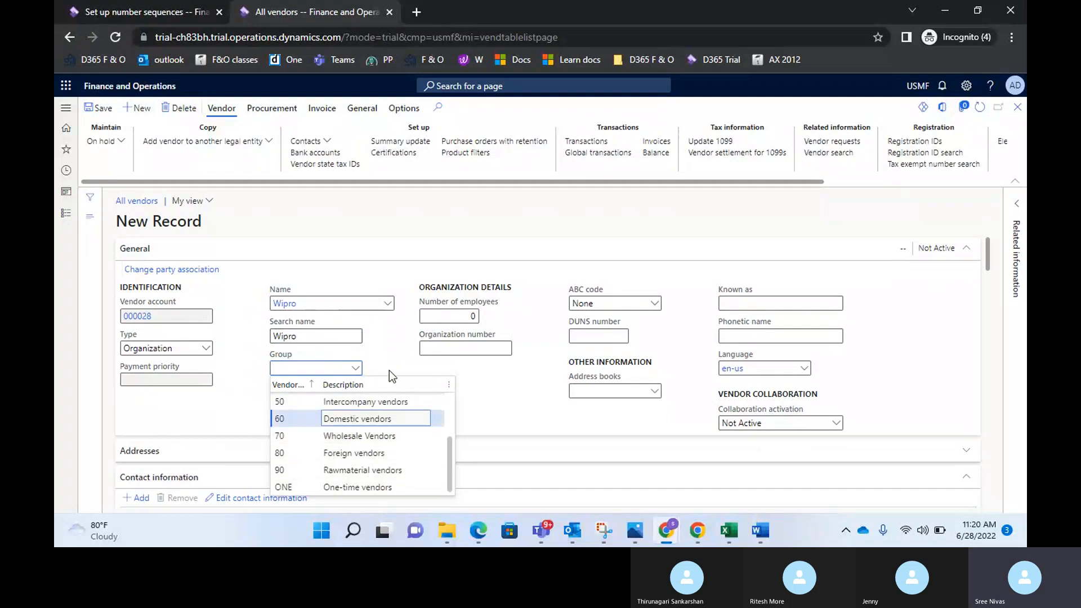
click(358, 419)
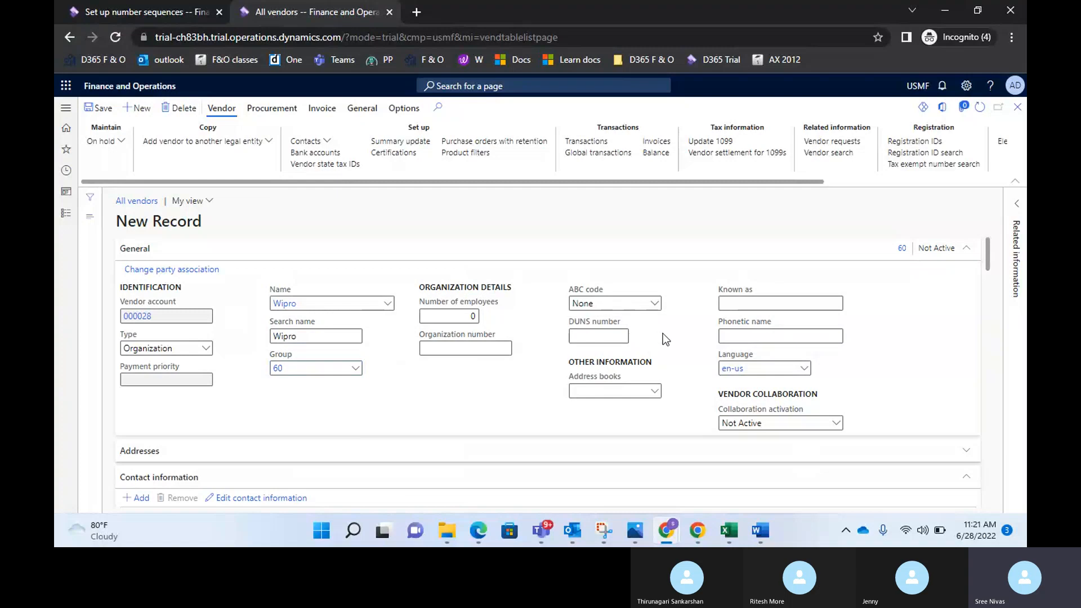
- Examine the ABC code choices, the address book list and the other general fields of the new vendor record
click(654, 304)
click(690, 320)
click(653, 394)
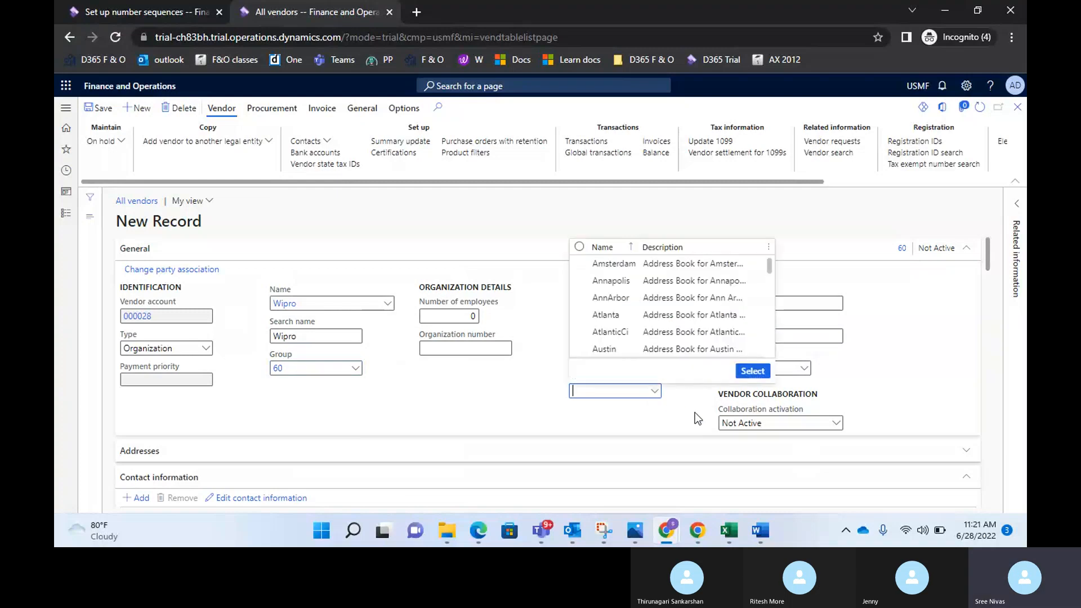
click(674, 397)
click(802, 304)
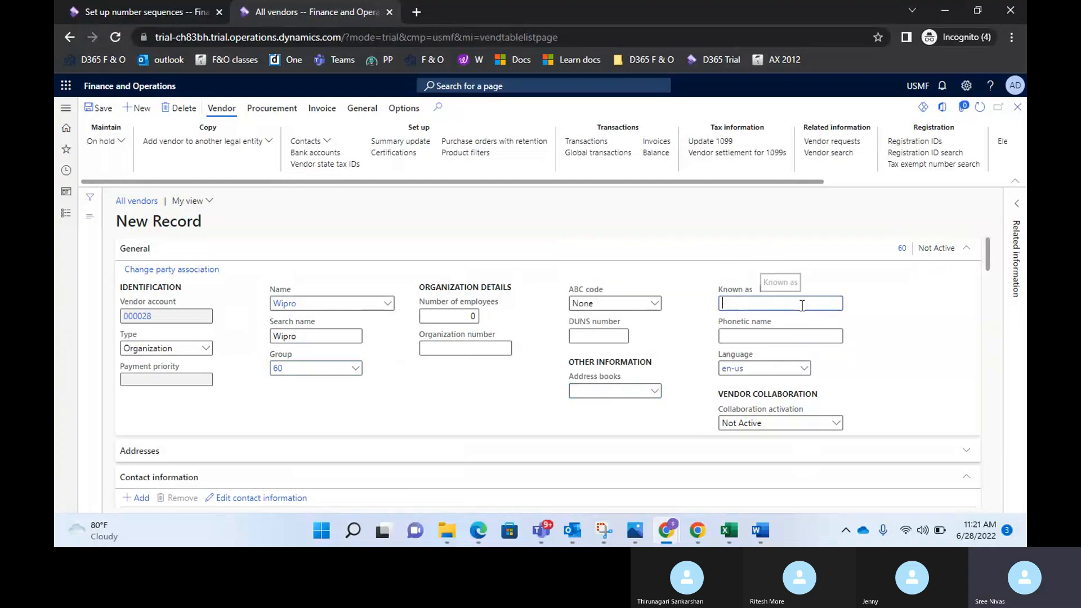
scroll(865, 401, down, 1)
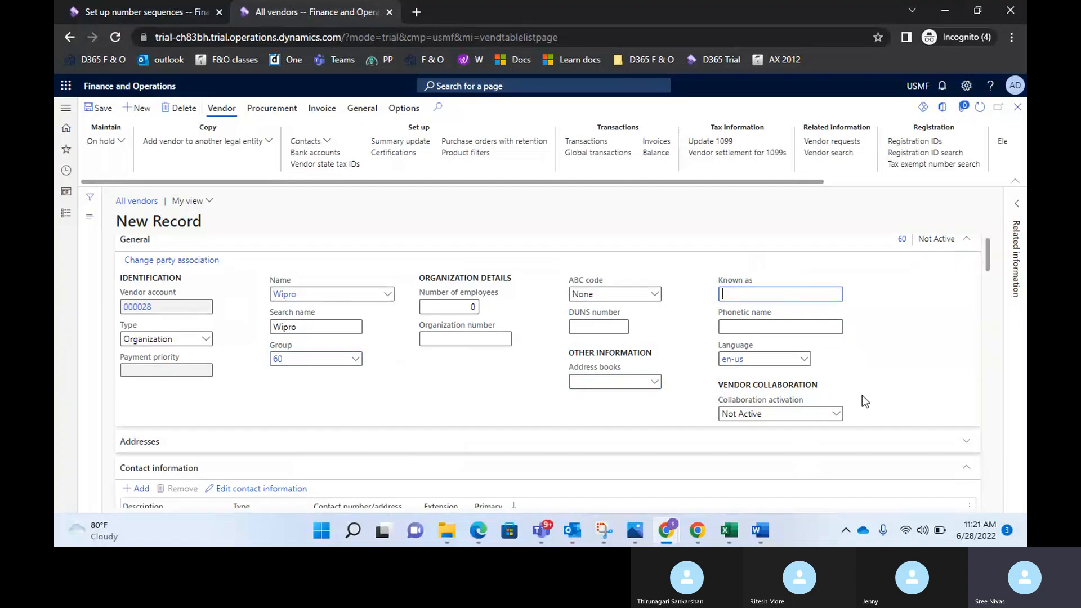
scroll(863, 395, down, 3)
scroll(849, 376, up, 4)
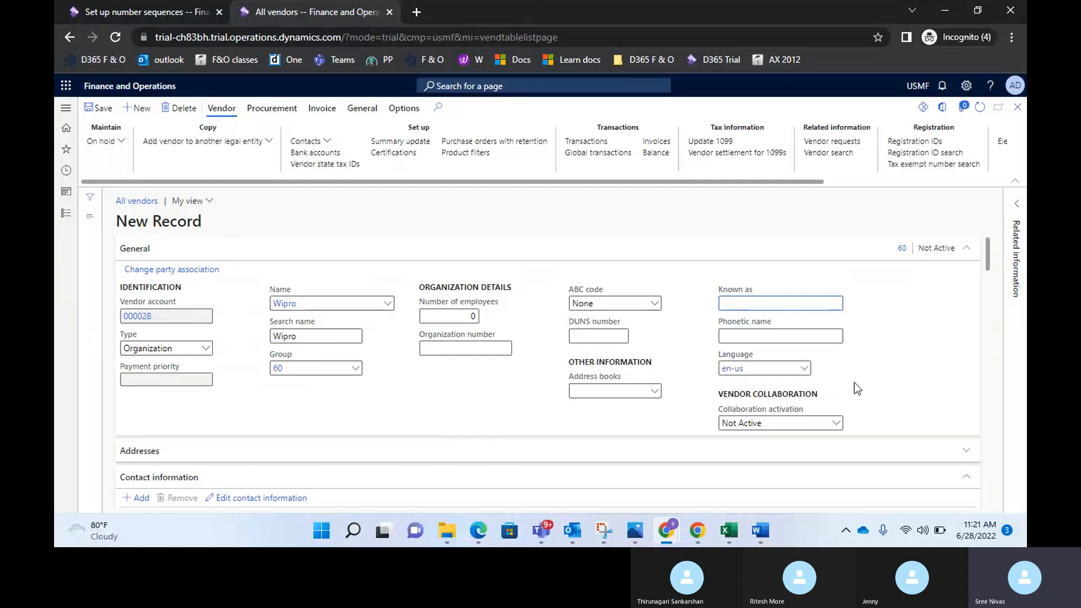
- Switch to the number sequence wizard and dismiss the warnings about company rel already being associated with a legal entity
click(107, 14)
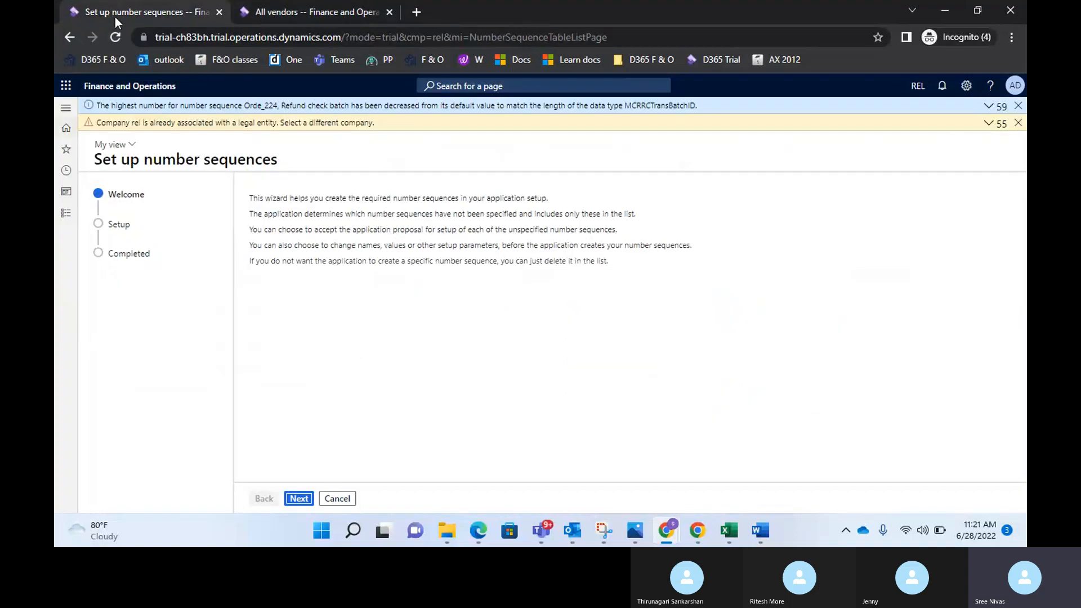
click(336, 10)
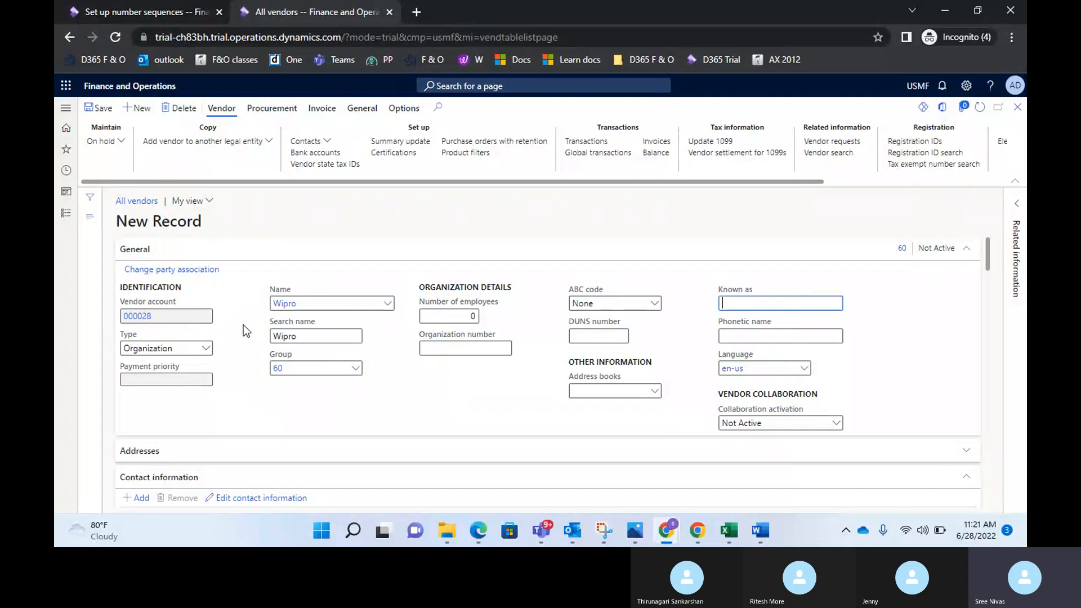
click(118, 15)
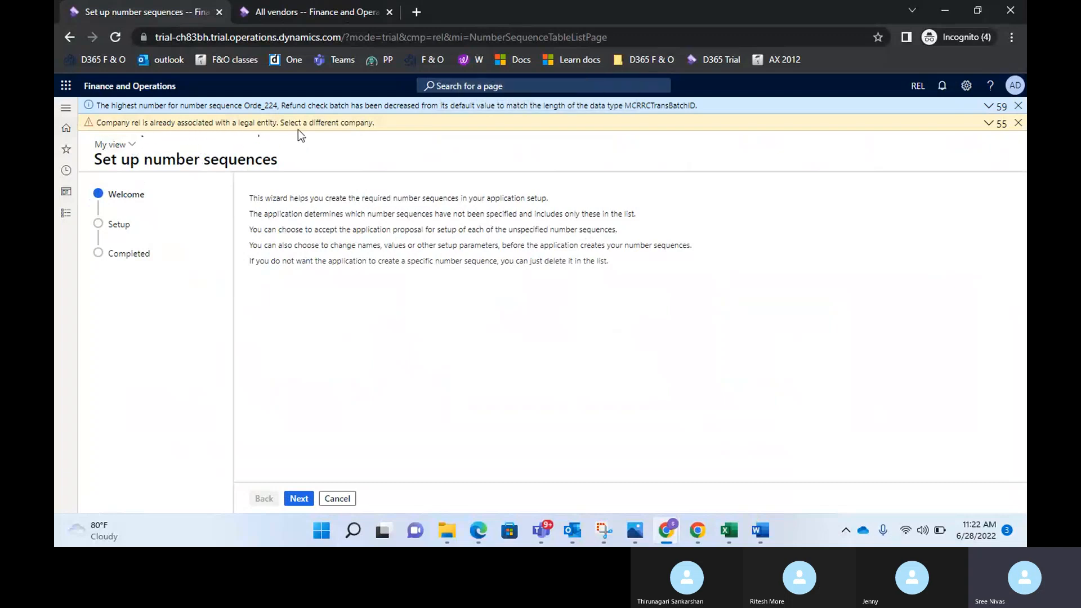
click(991, 124)
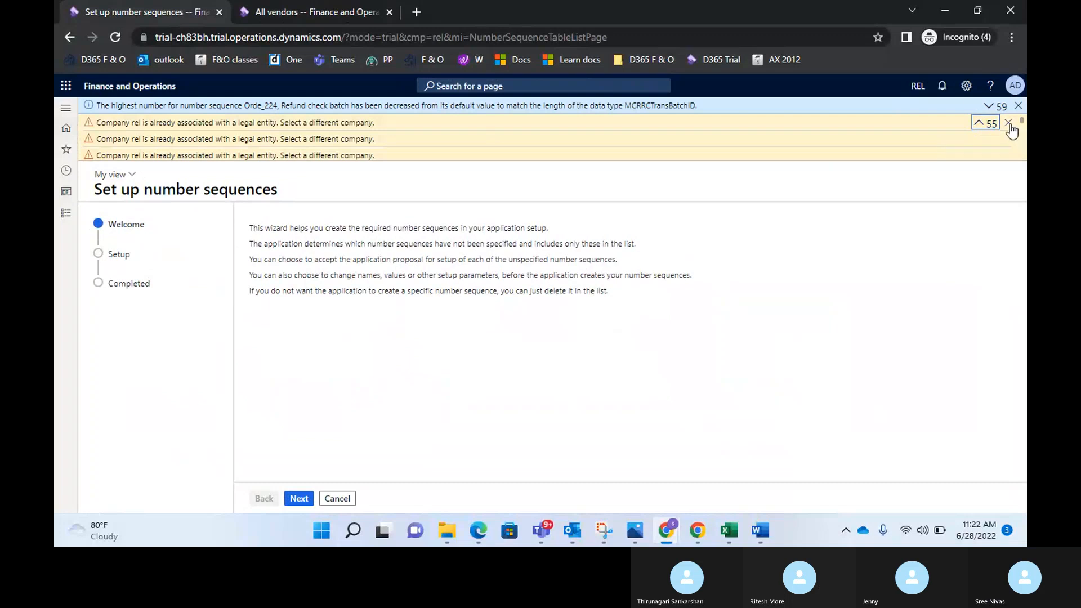
click(1009, 124)
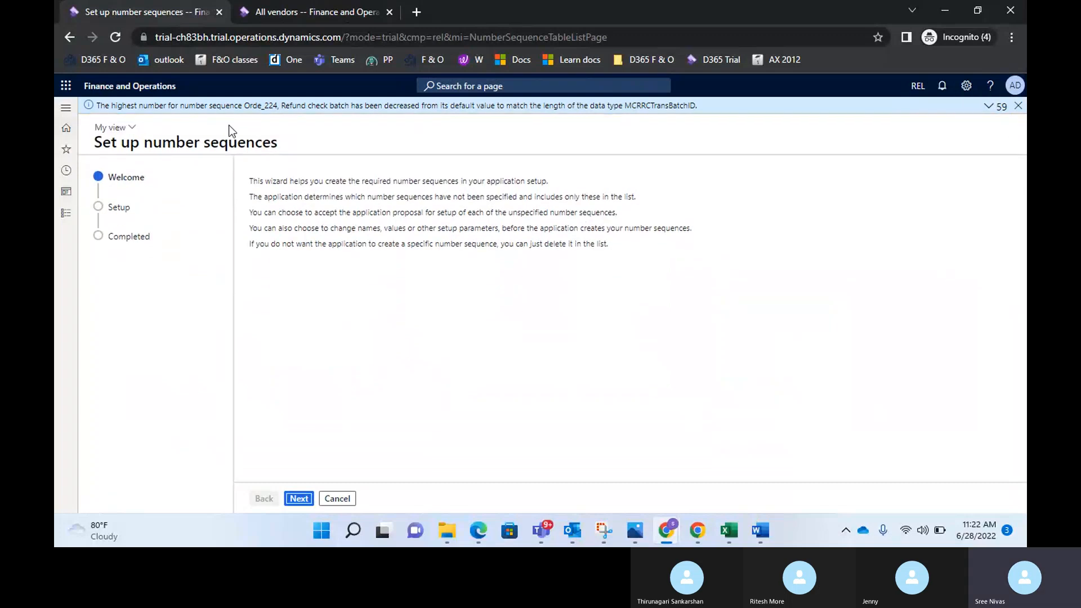
- Duplicate the All vendors page in a new browser tab and look through the list of companies to switch to
click(315, 11)
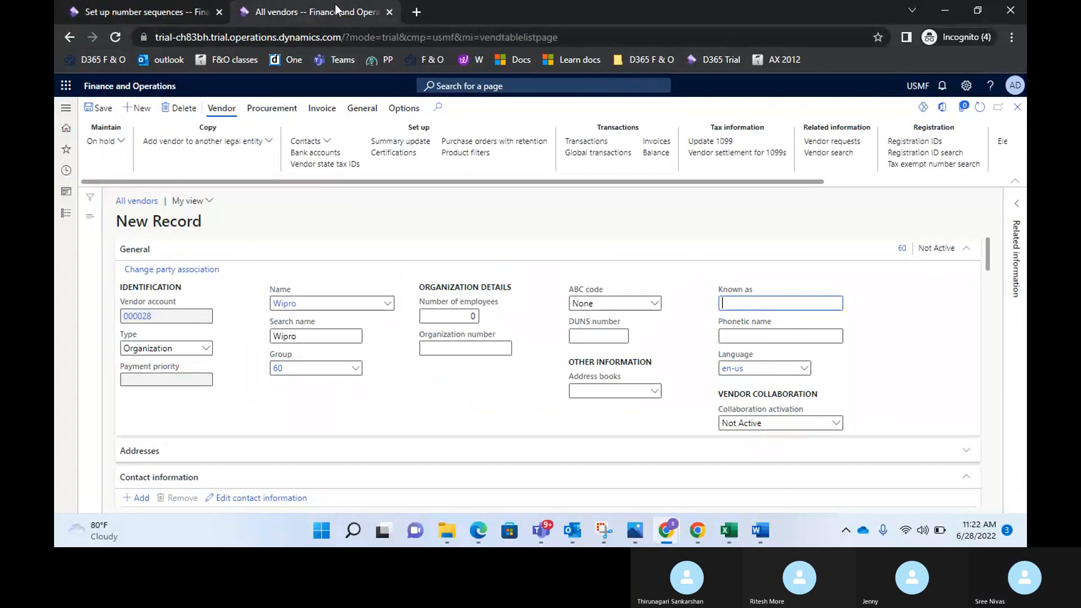
right_click(337, 11)
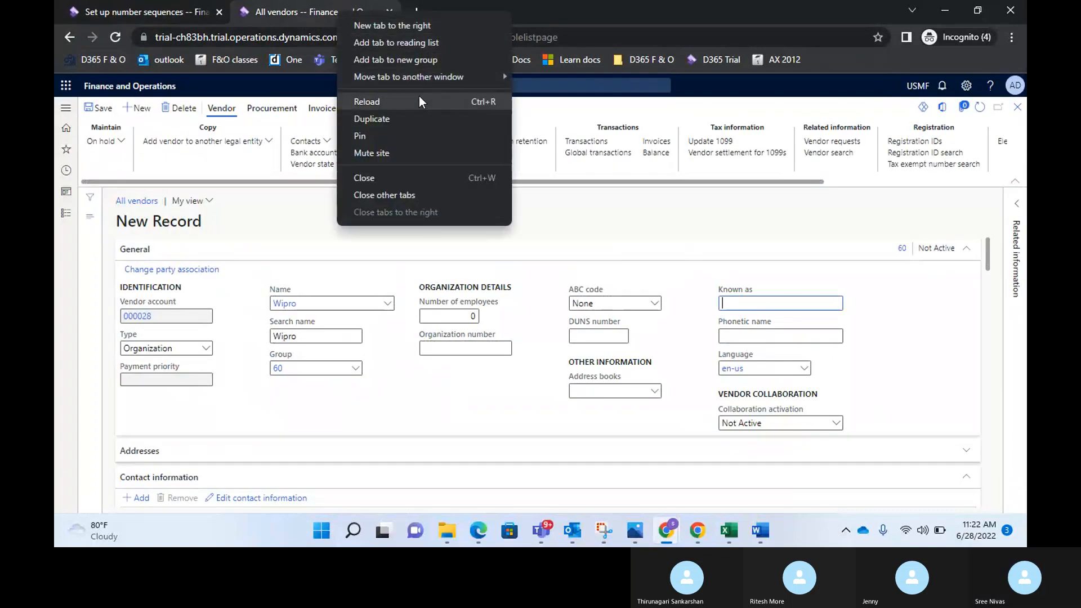
click(413, 118)
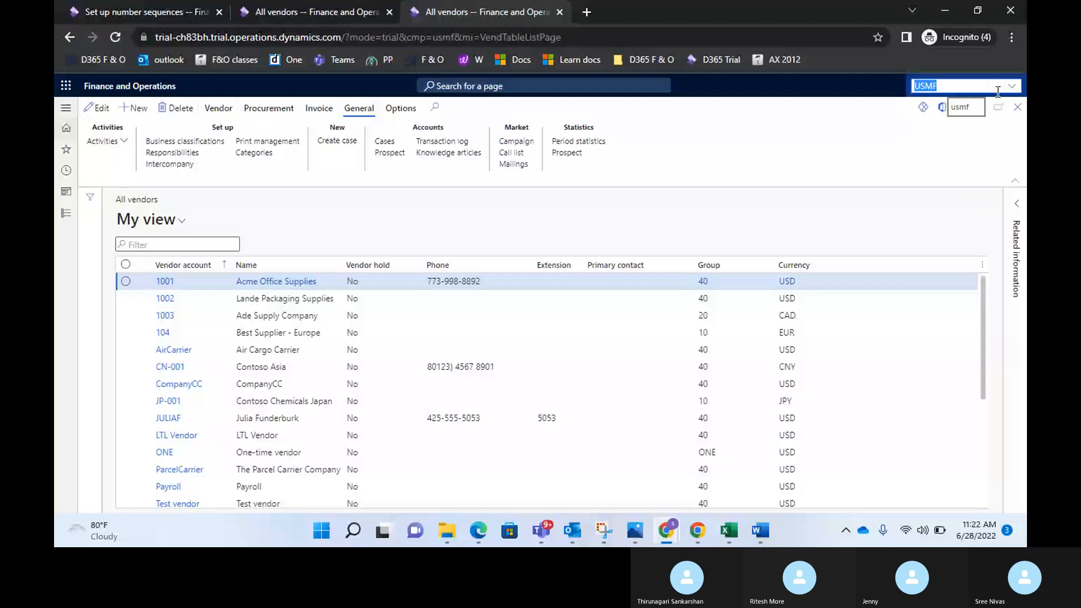
key(BackSpace)
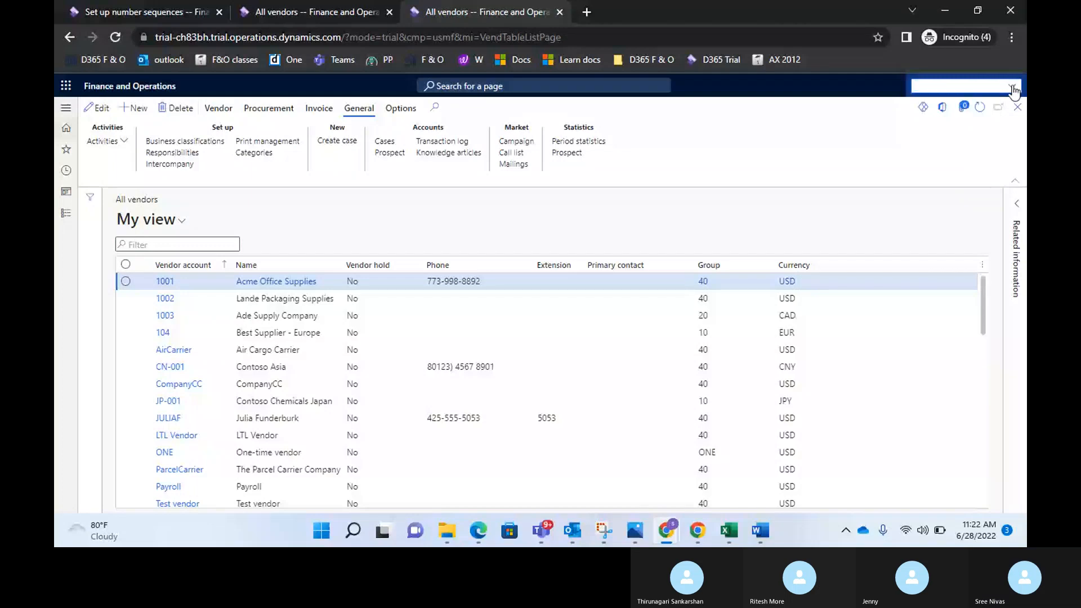
click(1012, 88)
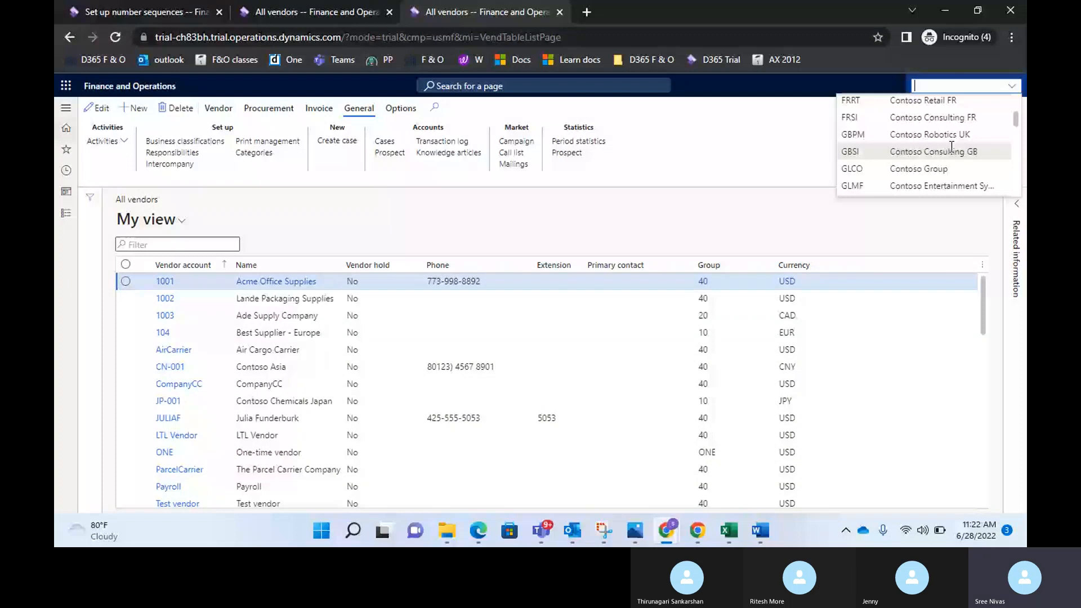
scroll(938, 152, down, 2)
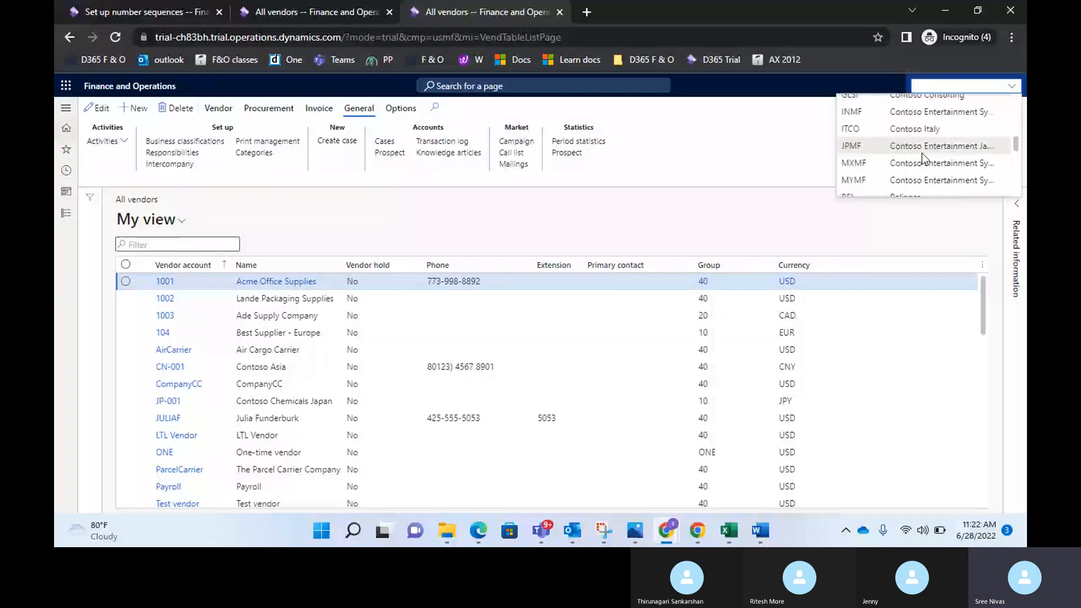
scroll(920, 153, down, 2)
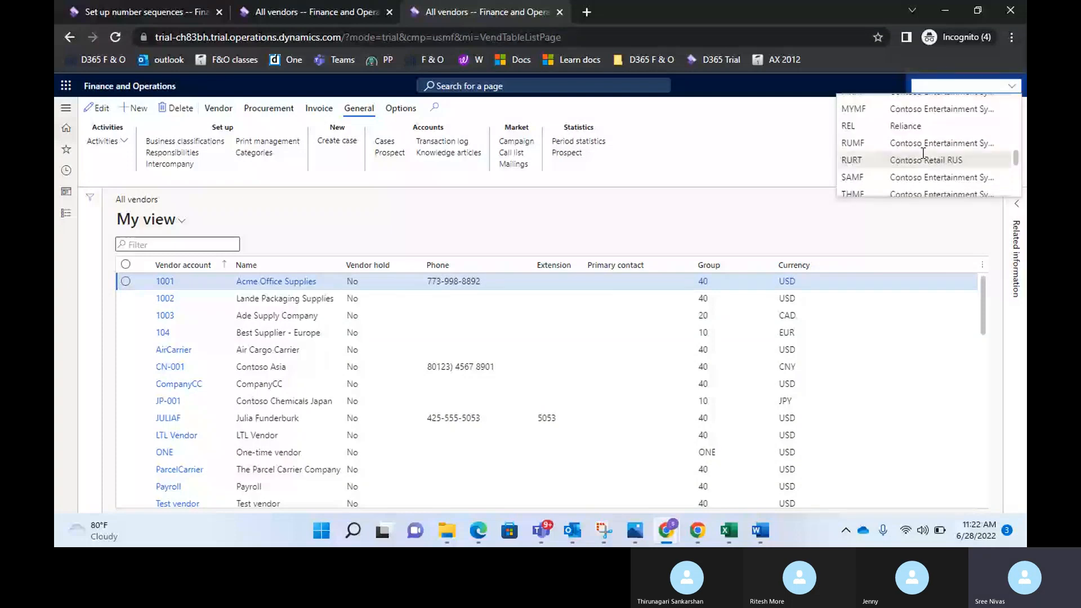
- Run the number sequence wizard for company REL through to completion, accepting the proposed sequences
click(138, 12)
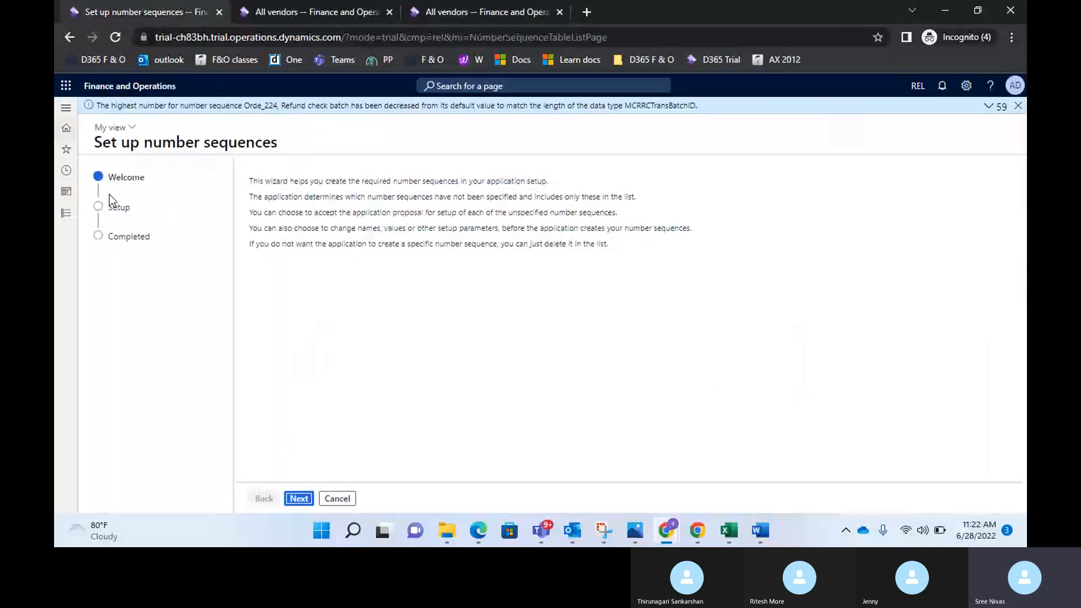
click(302, 501)
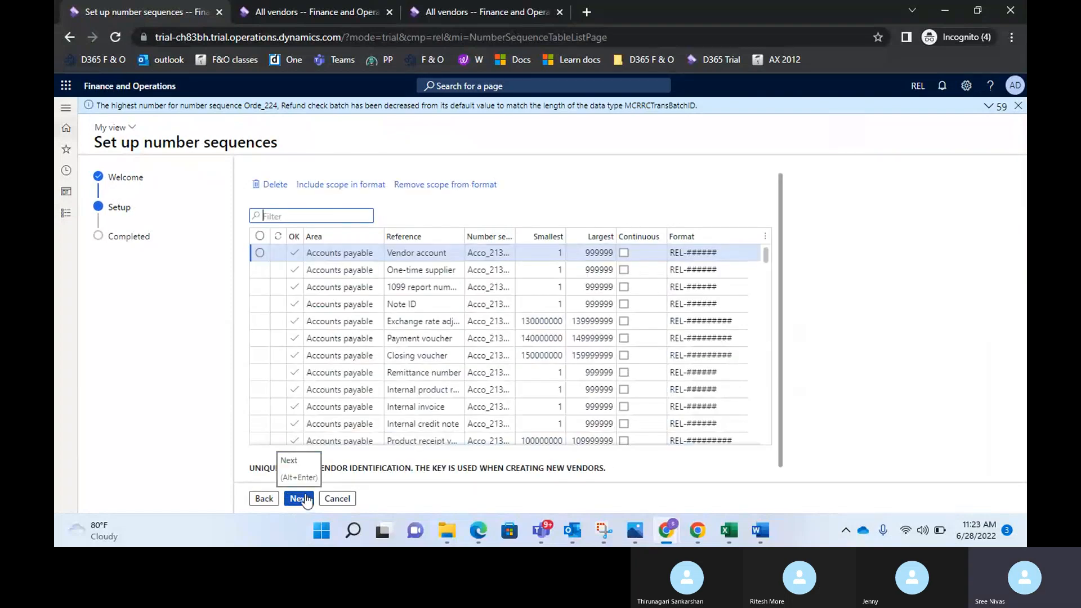
click(302, 500)
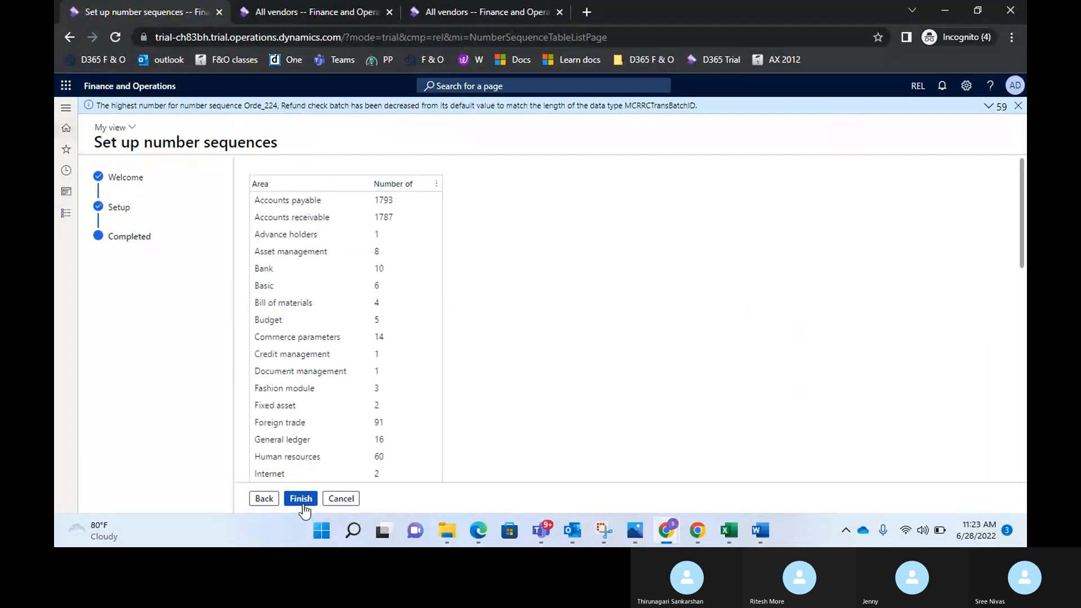
click(305, 500)
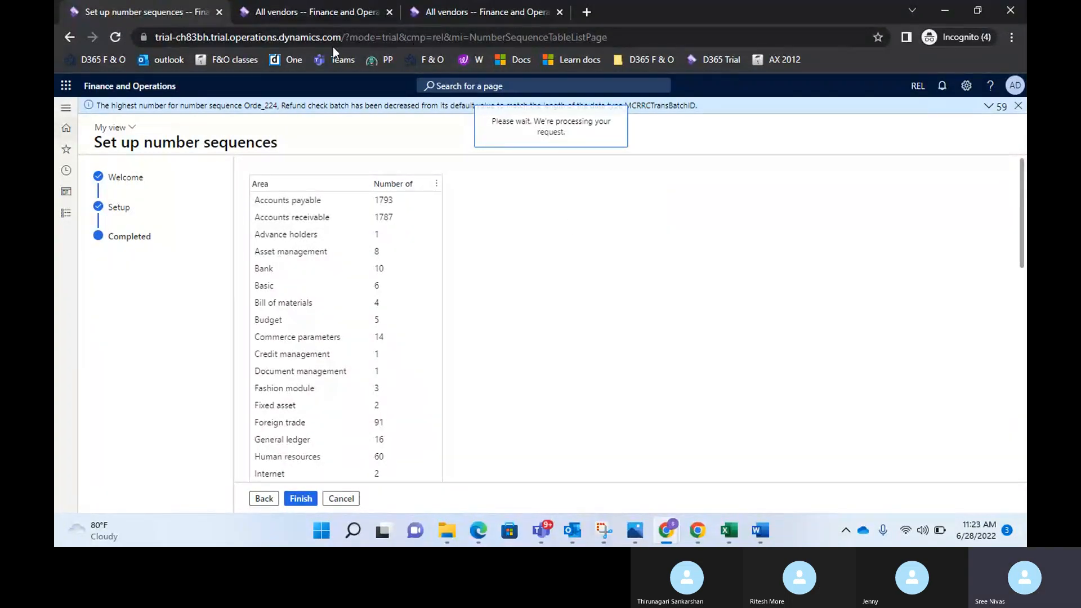
- Return to the new Wipro vendor record and collapse its General section
click(322, 12)
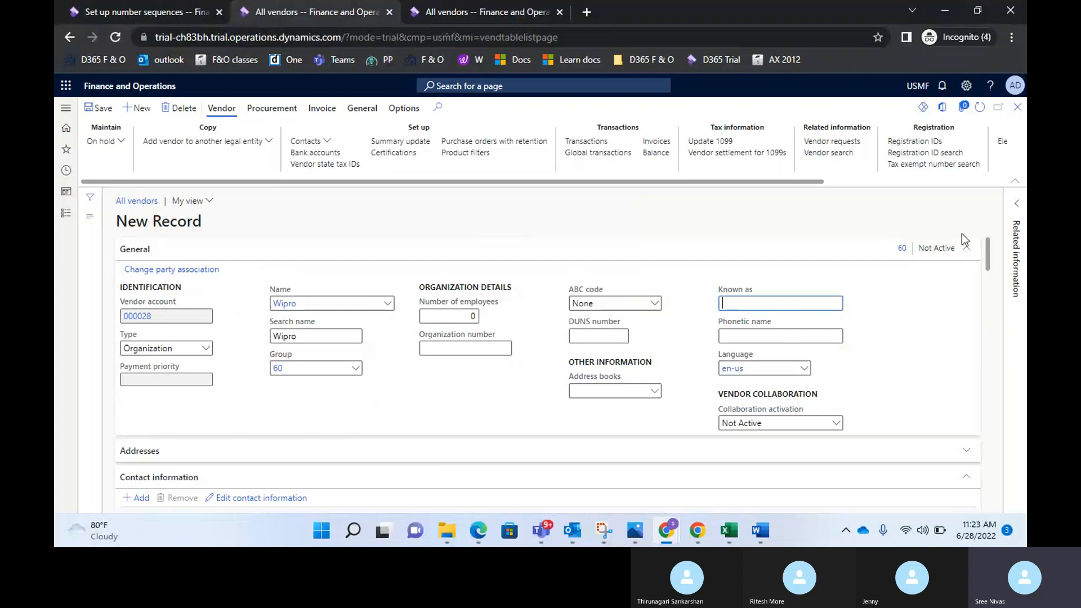
click(965, 251)
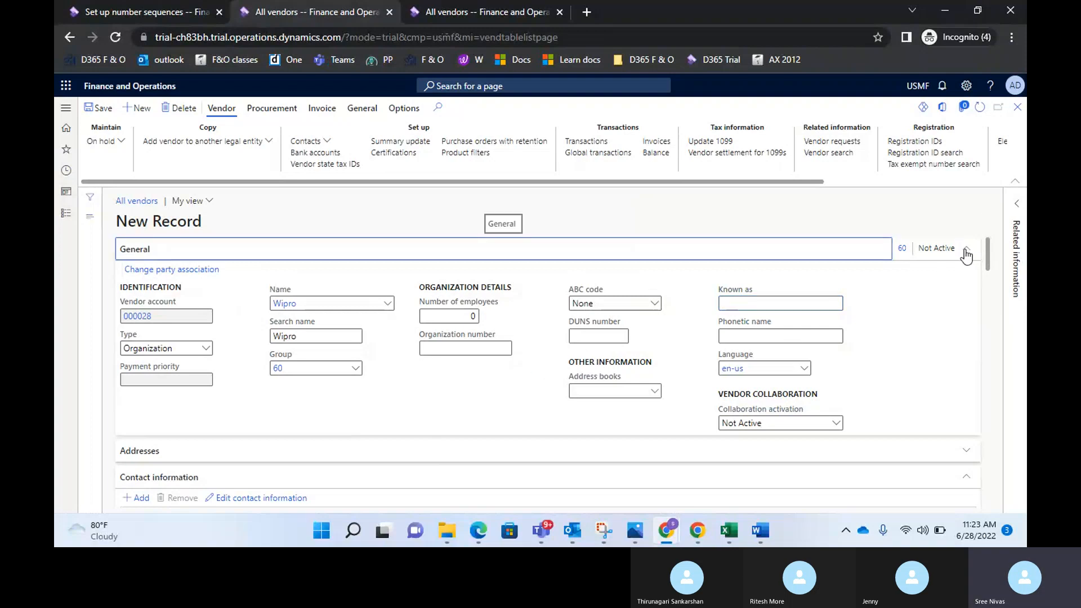
click(966, 251)
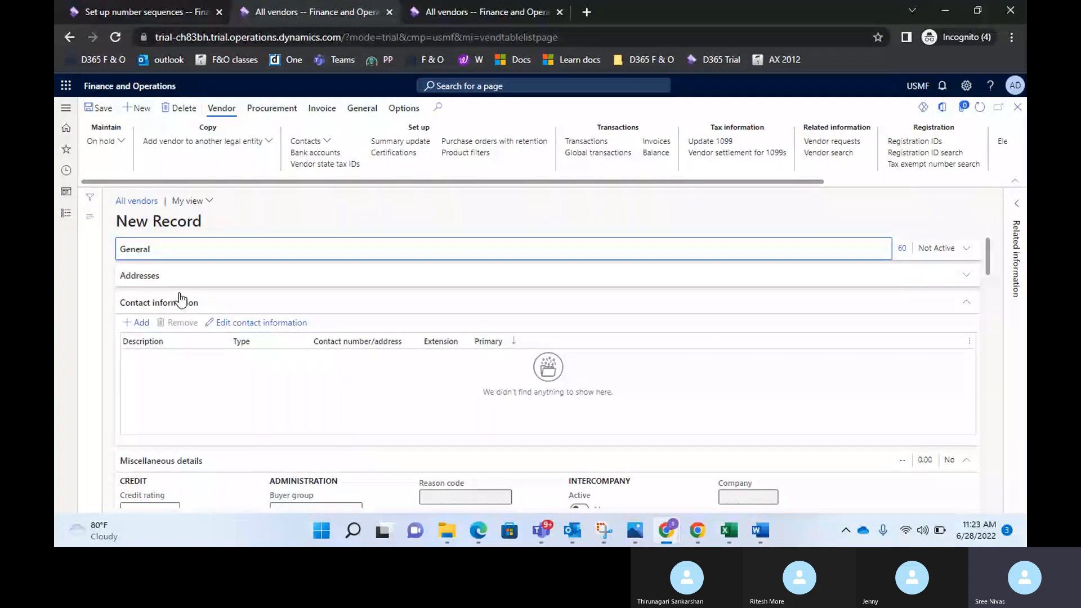
- Review the new address form in the Wipro vendor's Addresses section, cancel it without entering anything, and collapse the section
click(178, 279)
scroll(214, 340, down, 3)
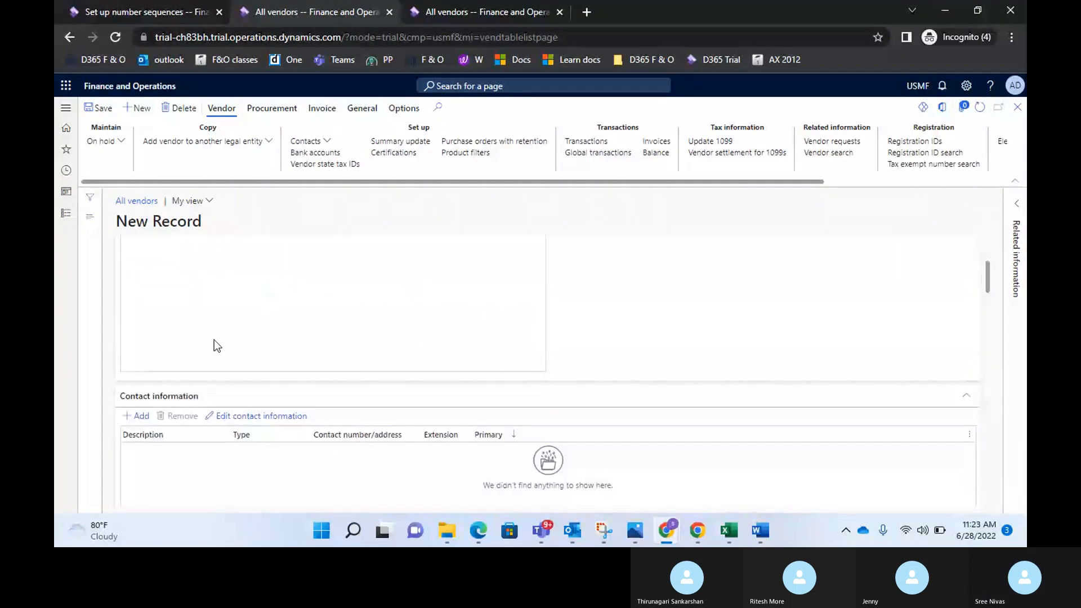
scroll(214, 339, up, 3)
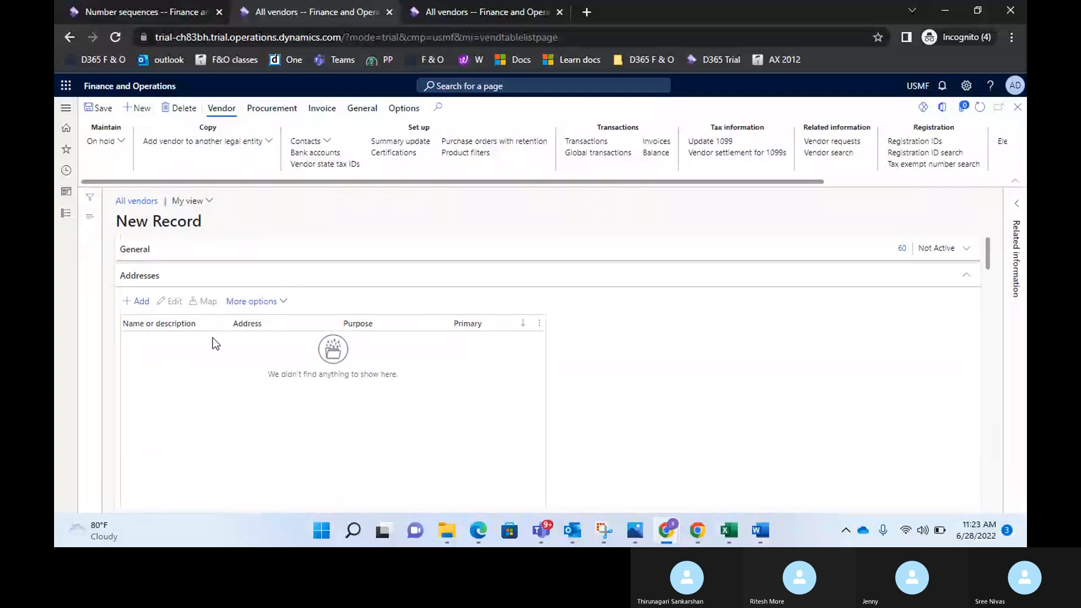
click(136, 307)
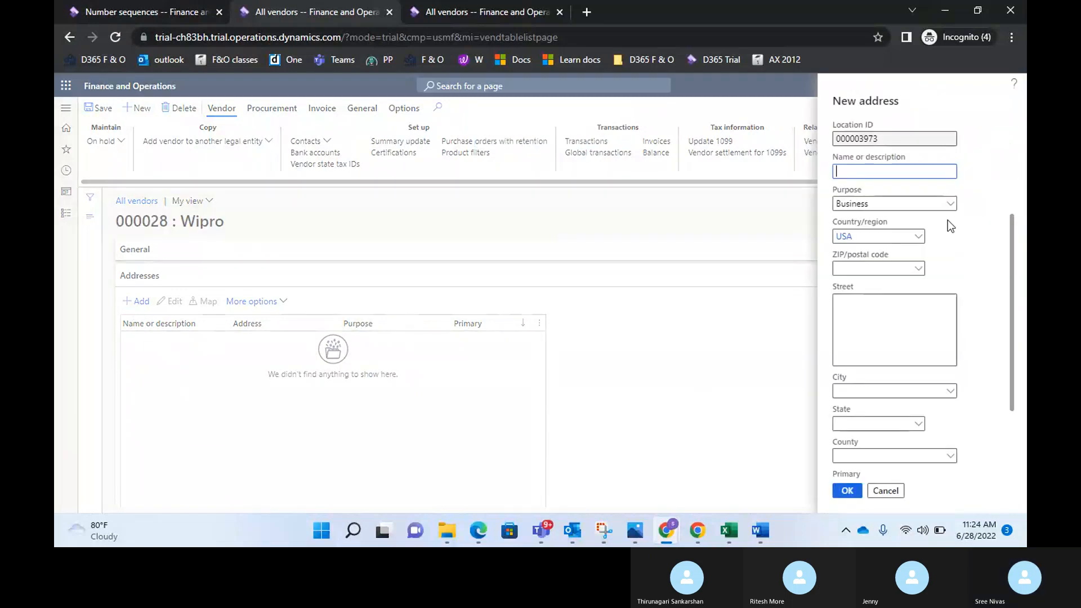
scroll(886, 444, down, 3)
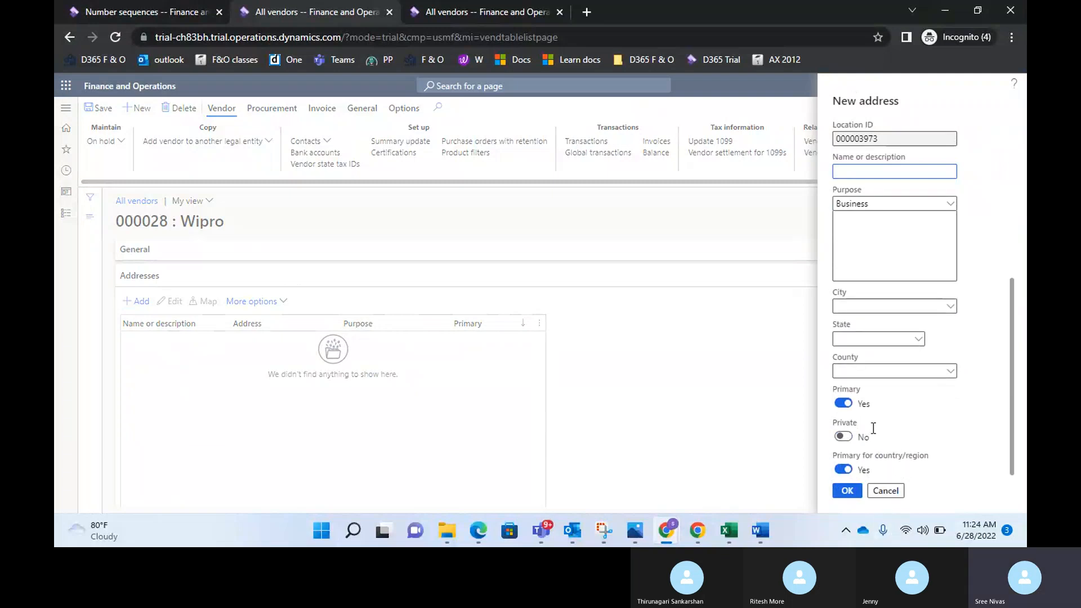
scroll(871, 427, up, 3)
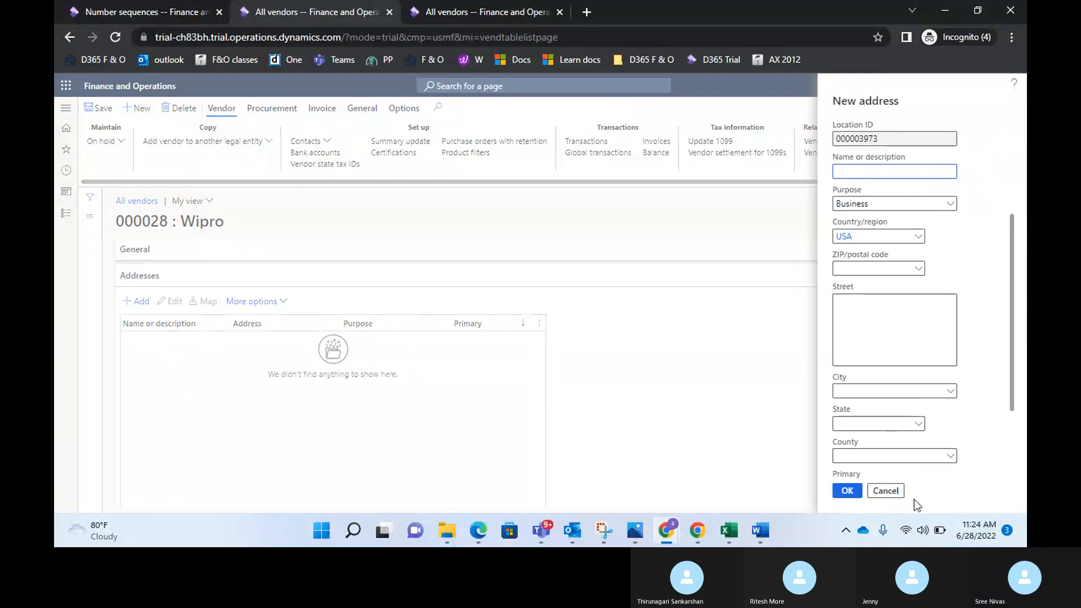
scroll(923, 478, down, 3)
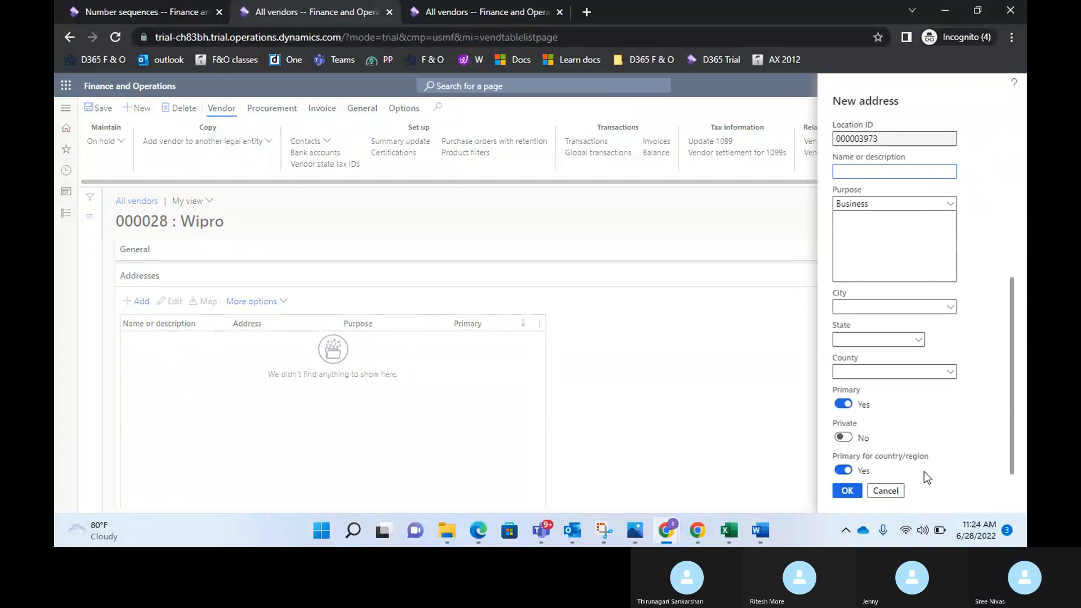
click(892, 491)
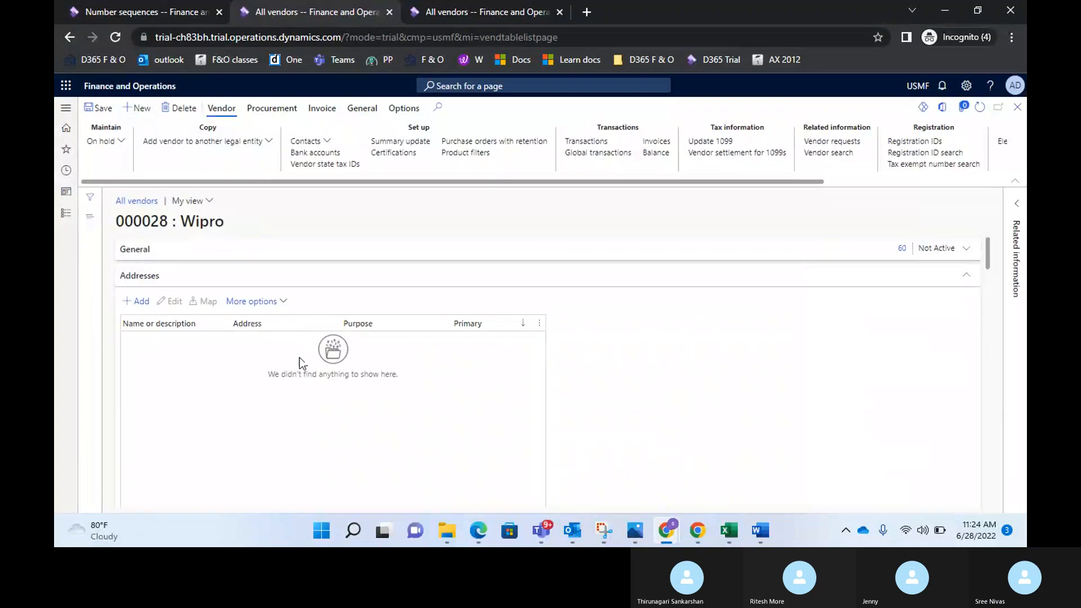
click(966, 275)
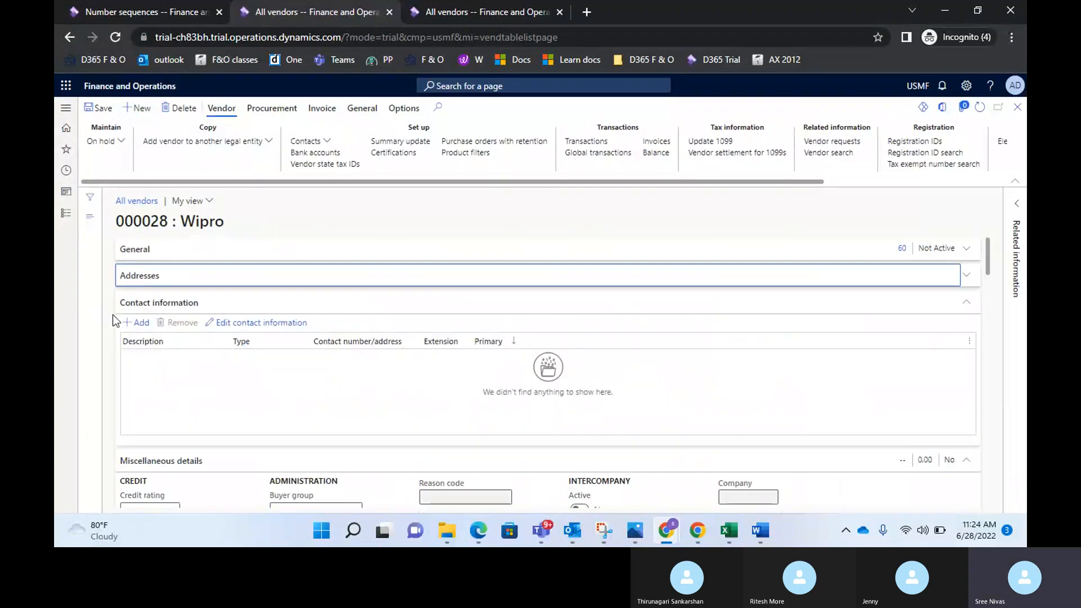
- Add a primary contact entry described as Telephone, of type Phone, and enter the vendor's phone number
click(140, 323)
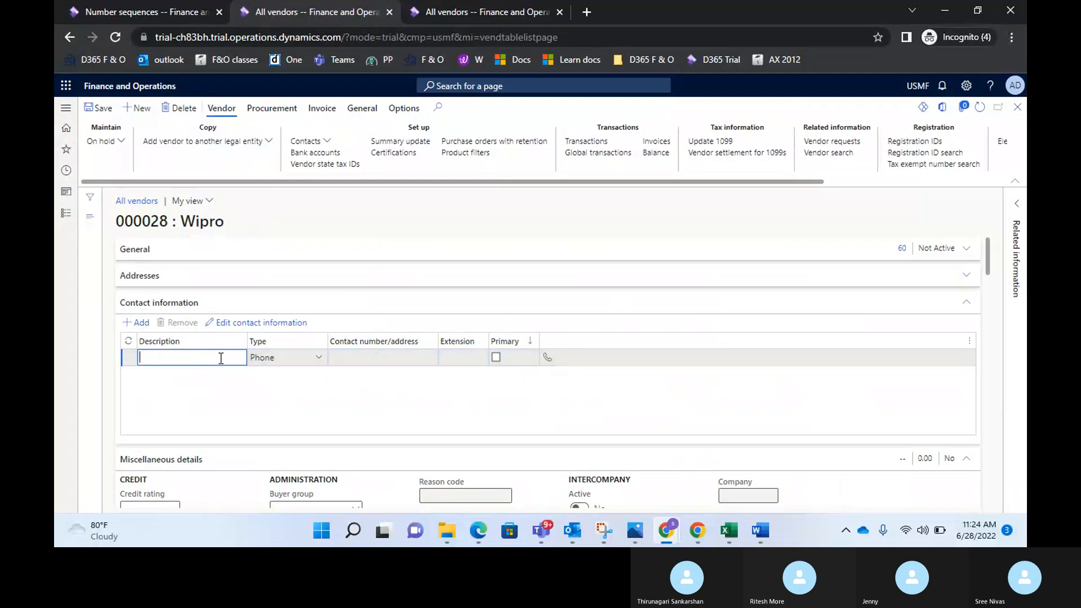
text(Telephone)
key(Tab)
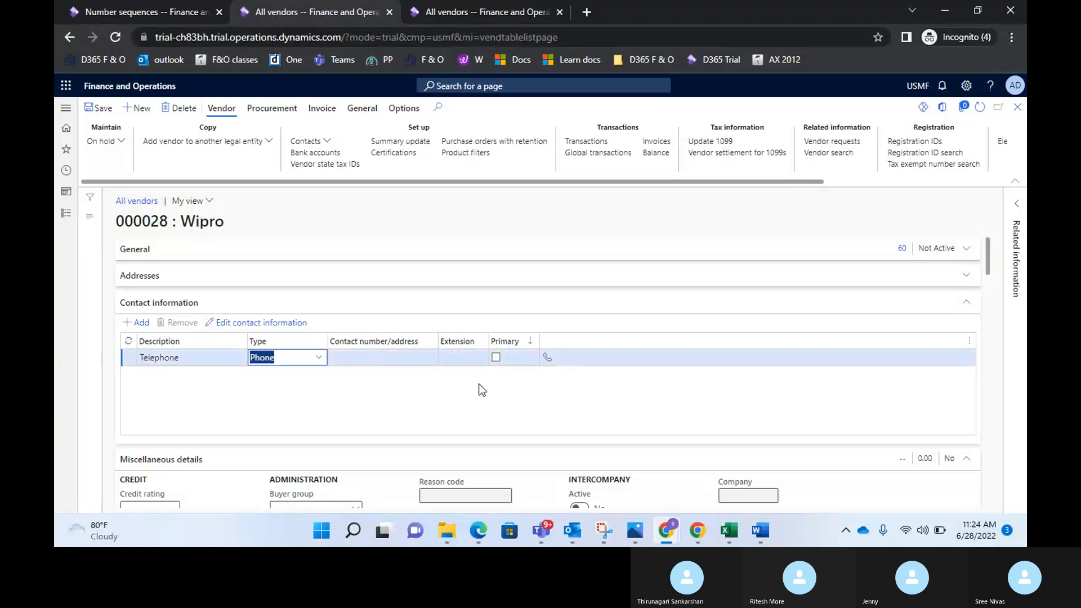
click(431, 355)
text(123)
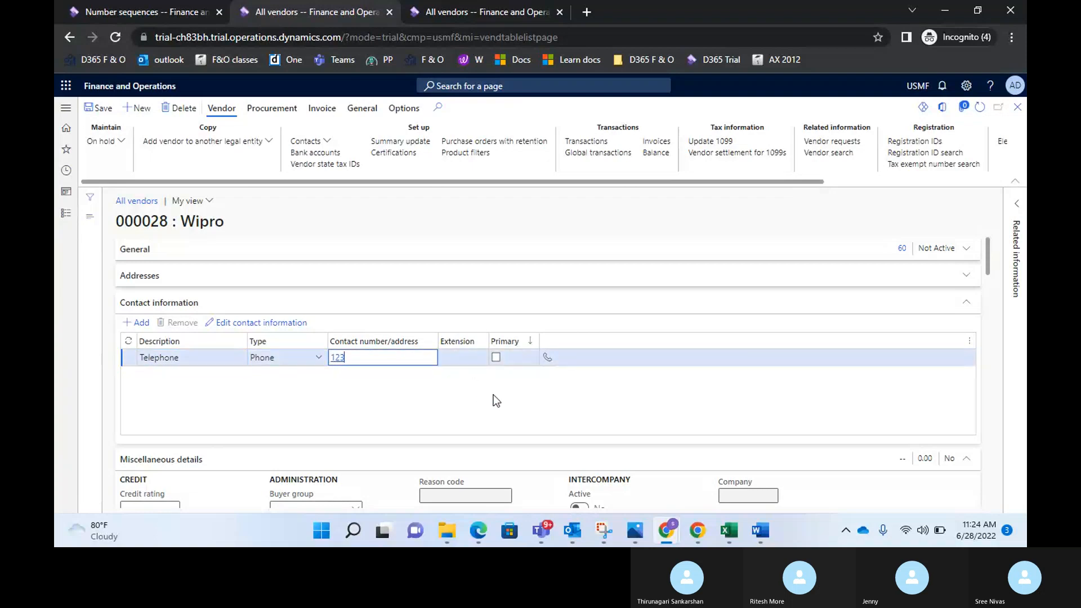
text(456)
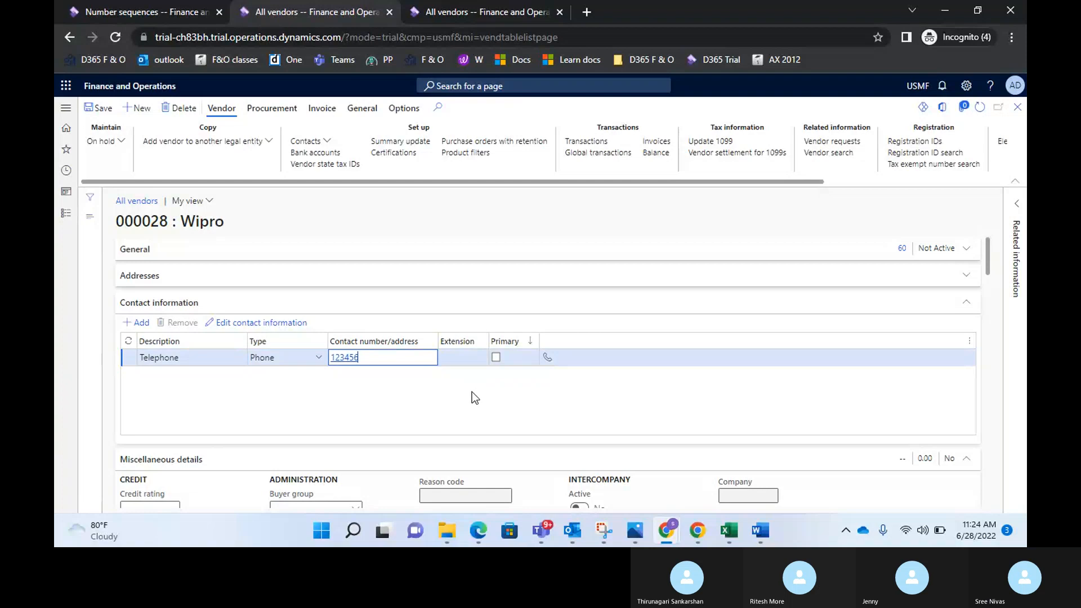
click(497, 356)
click(137, 327)
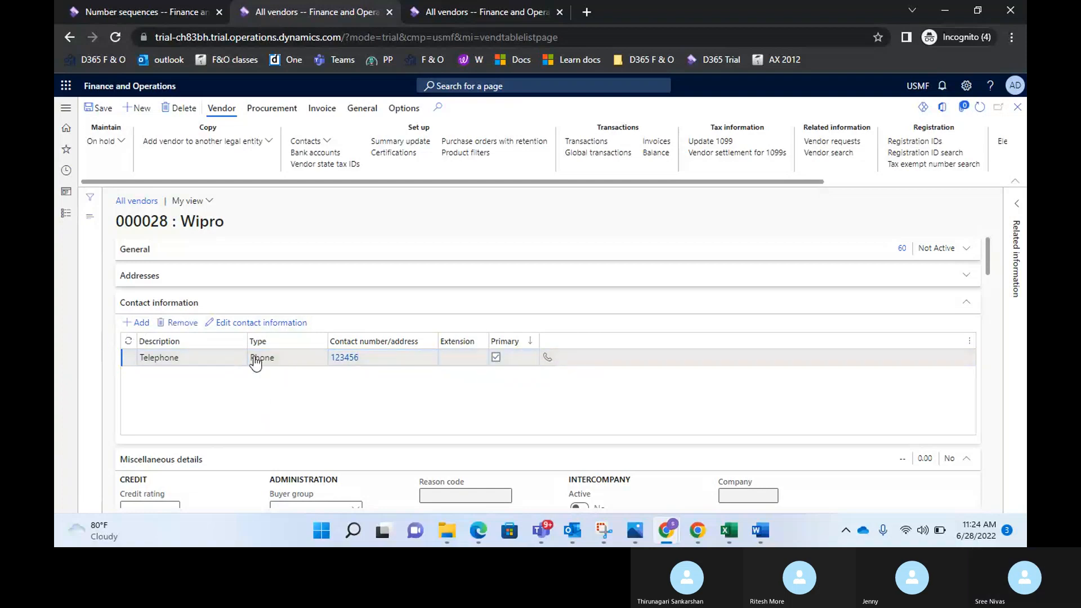
- Add a second contact entry described as support, of type Email address, enter the vendor's e-mail and mark it as primary
click(136, 322)
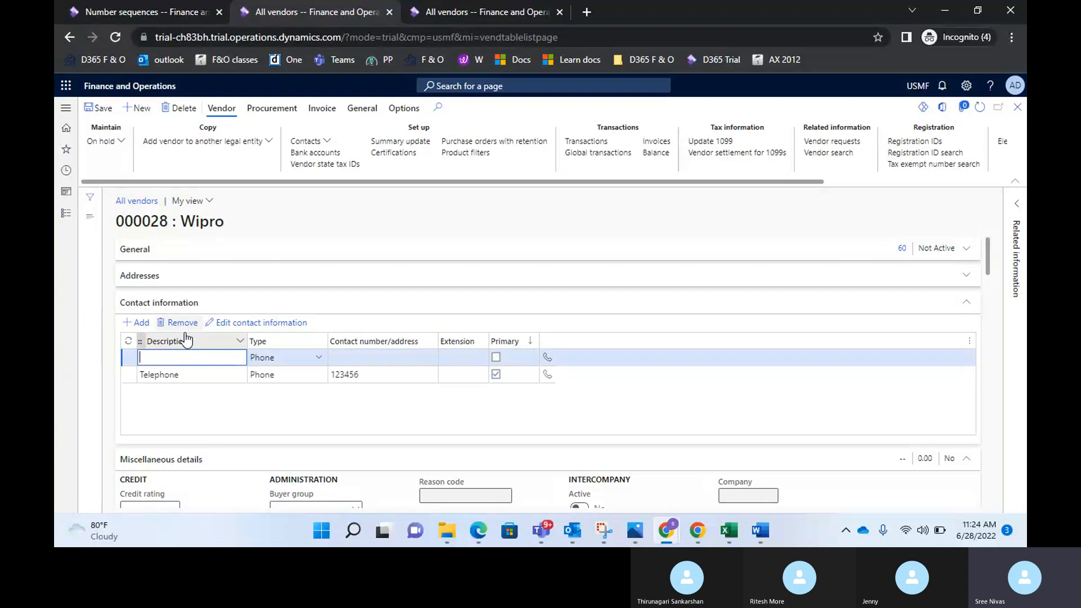
click(319, 358)
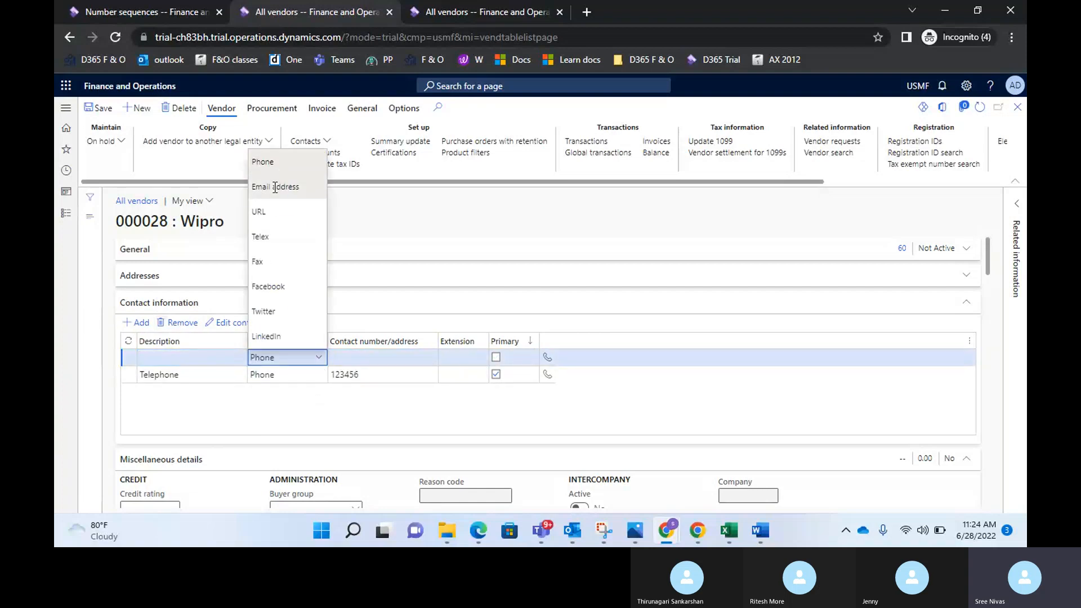
click(316, 184)
click(176, 357)
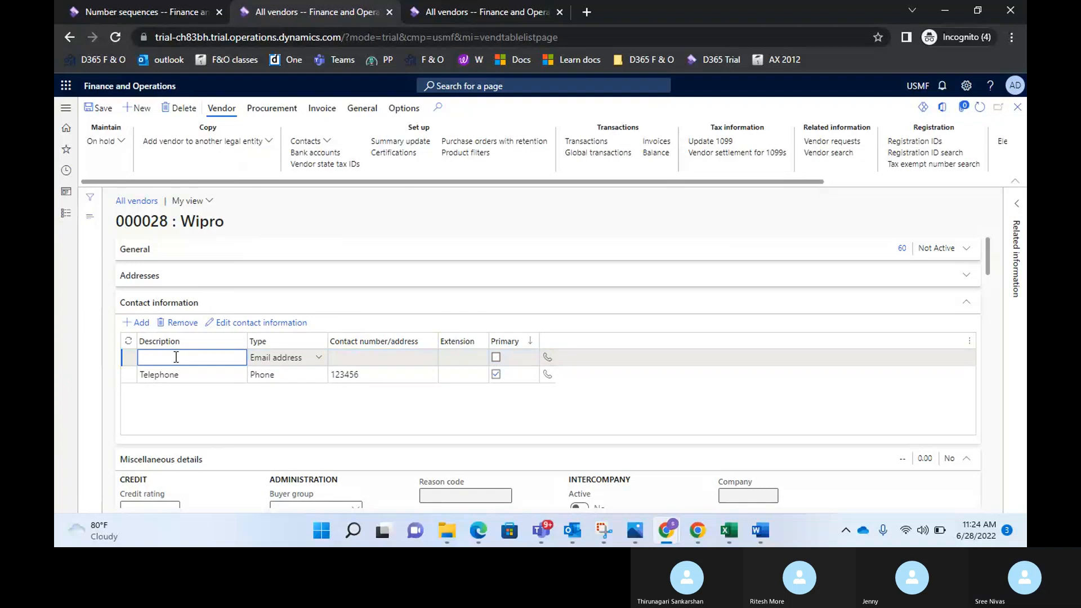
text(support)
key(Tab)
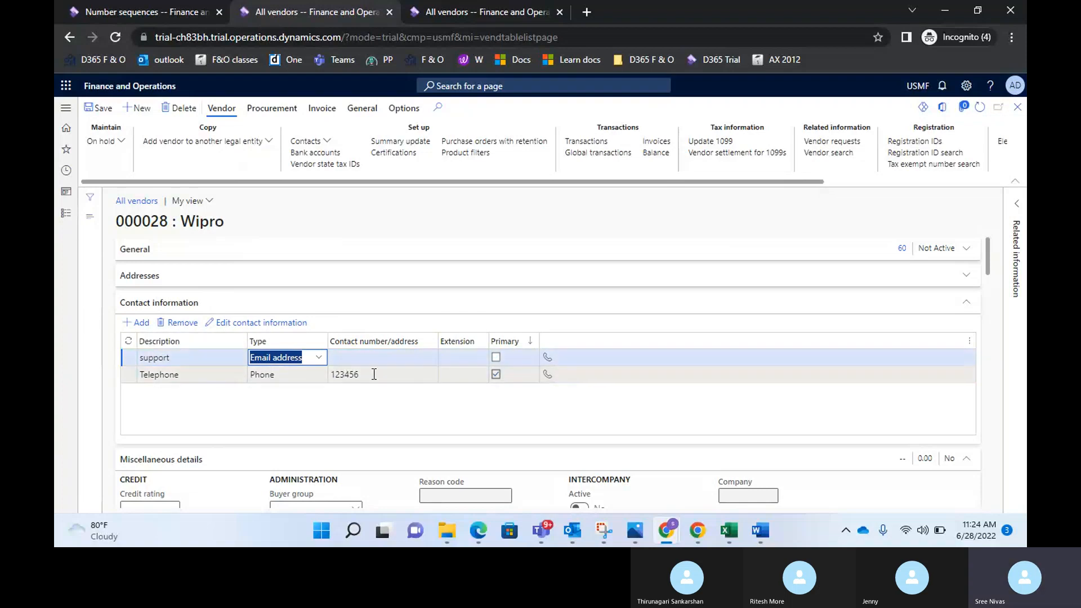
click(361, 352)
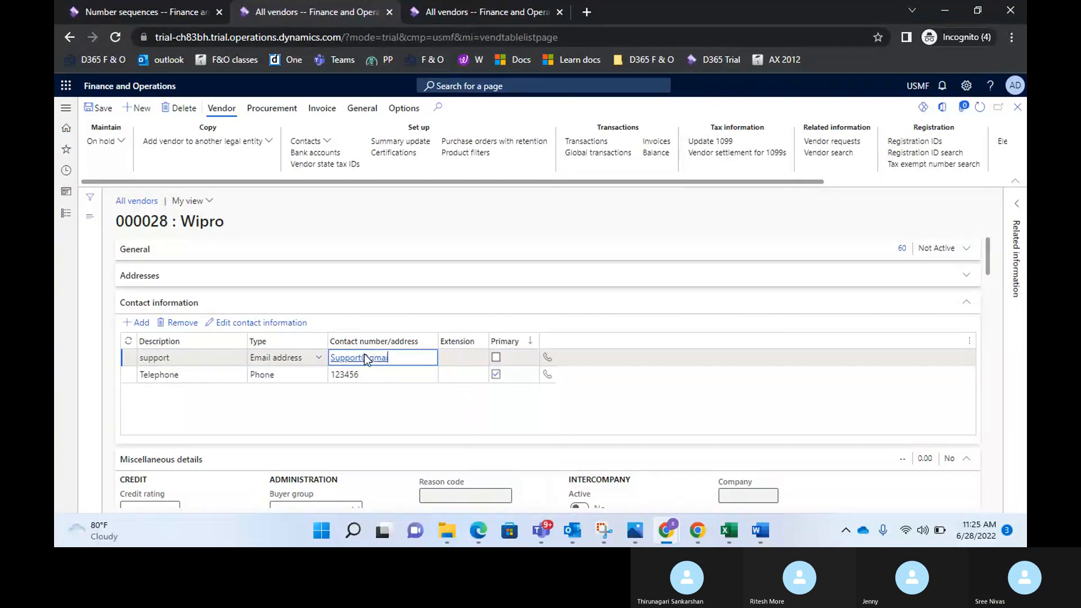
text(il.com)
click(496, 359)
click(496, 357)
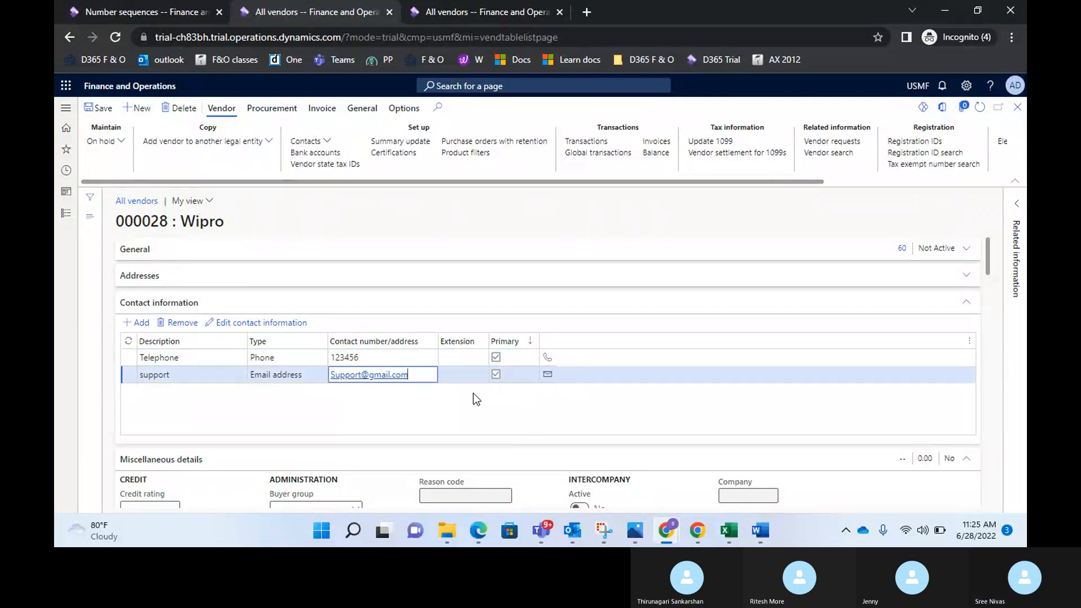
- Set the Wipro vendor's credit limit to 10,000 in the Miscellaneous details section
scroll(214, 356, down, 3)
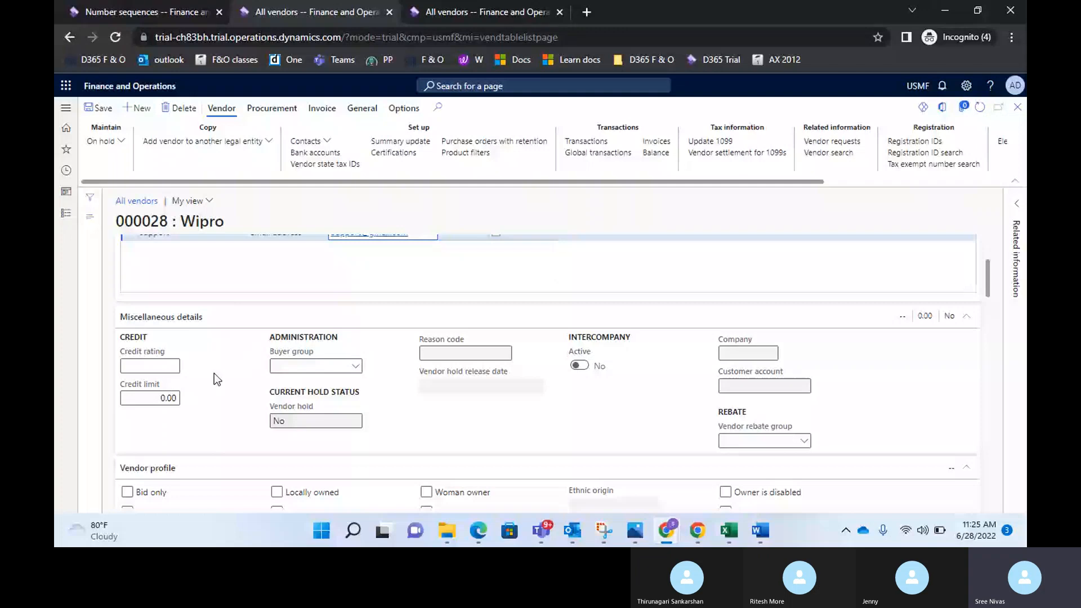
click(169, 367)
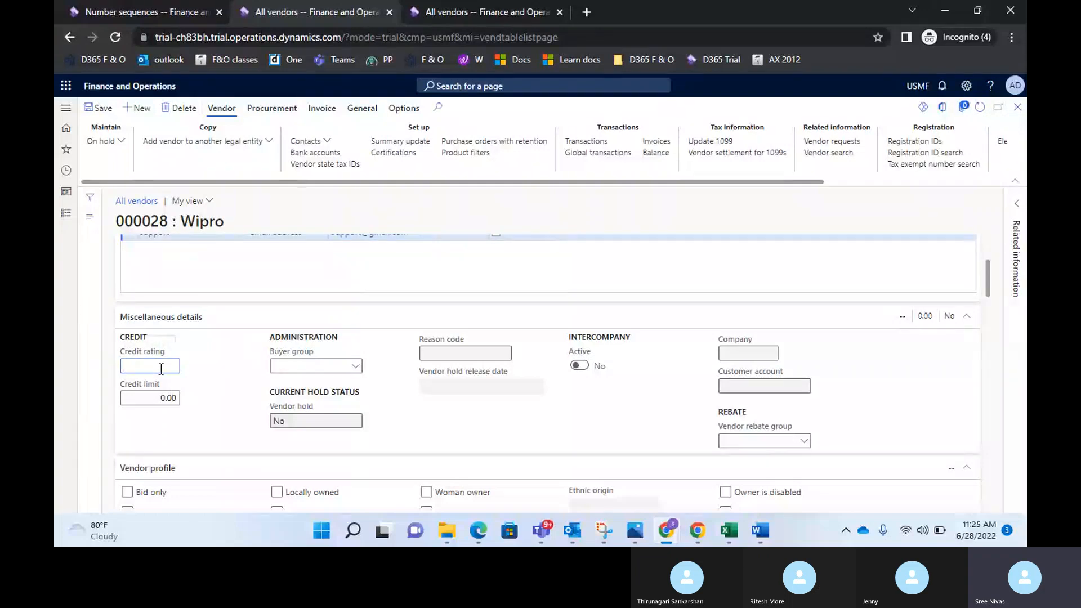
click(171, 398)
key(BackSpace)
text(10000)
- Look through the available buyer groups under Administration without selecting one
click(357, 366)
click(357, 367)
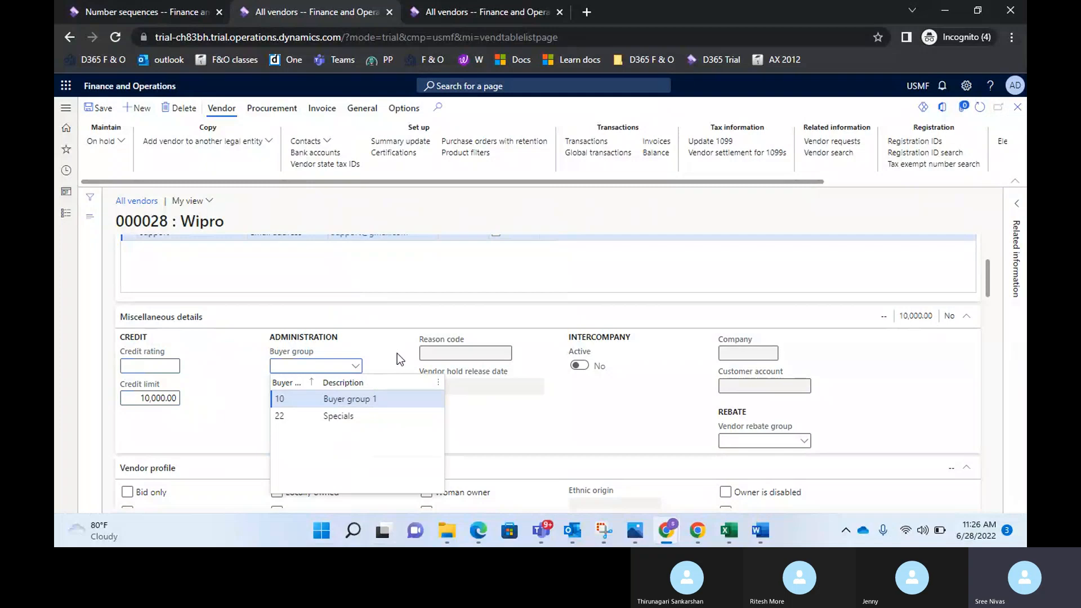
click(306, 366)
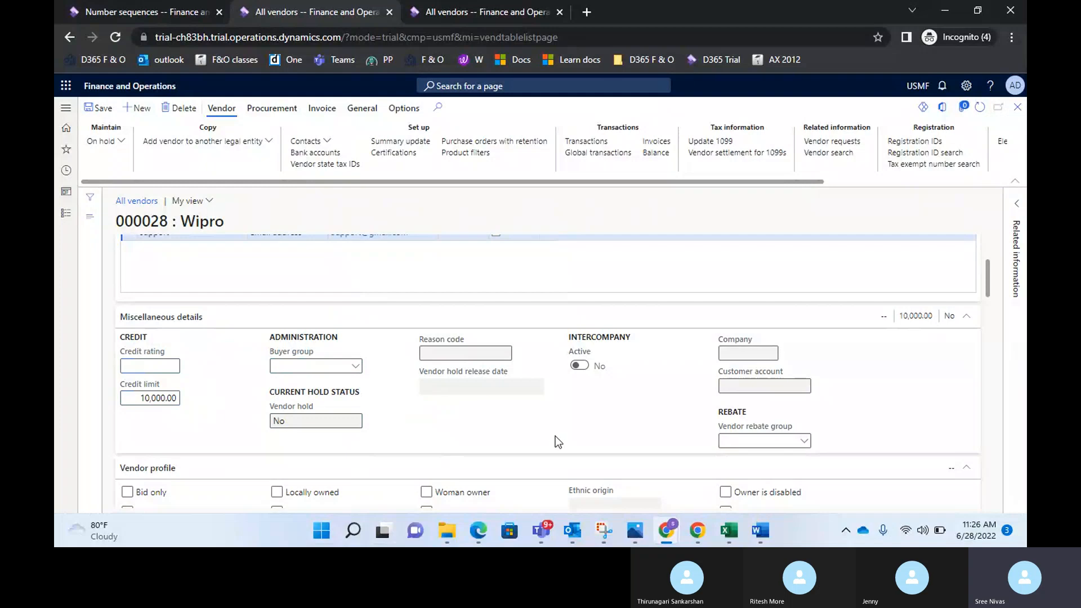
- Examine the Vendor profile options and the Purchasing demographics section of the Wipro vendor record
scroll(555, 435, down, 3)
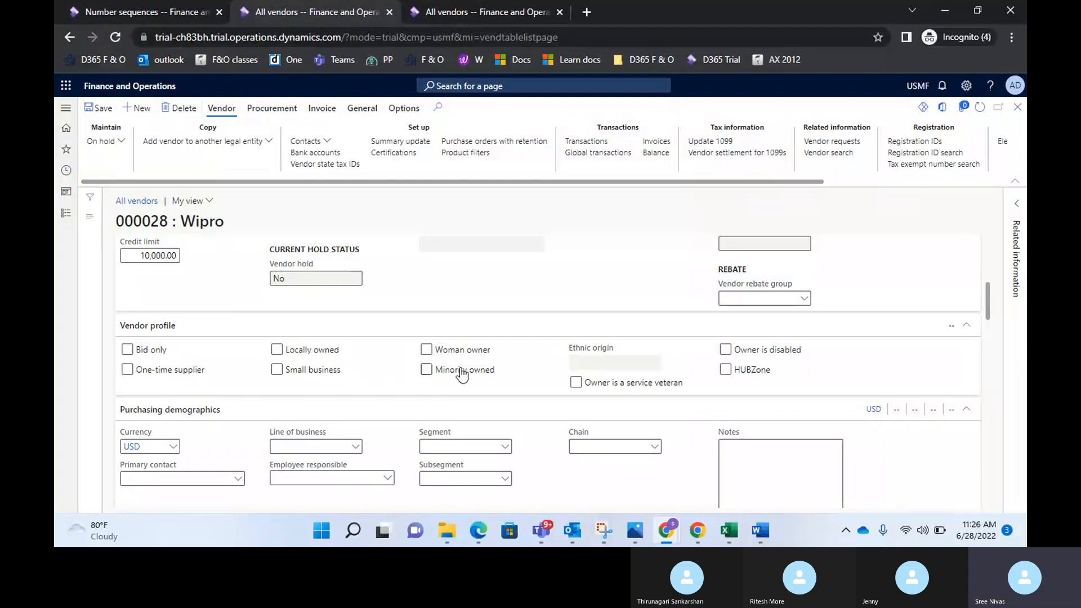
click(435, 354)
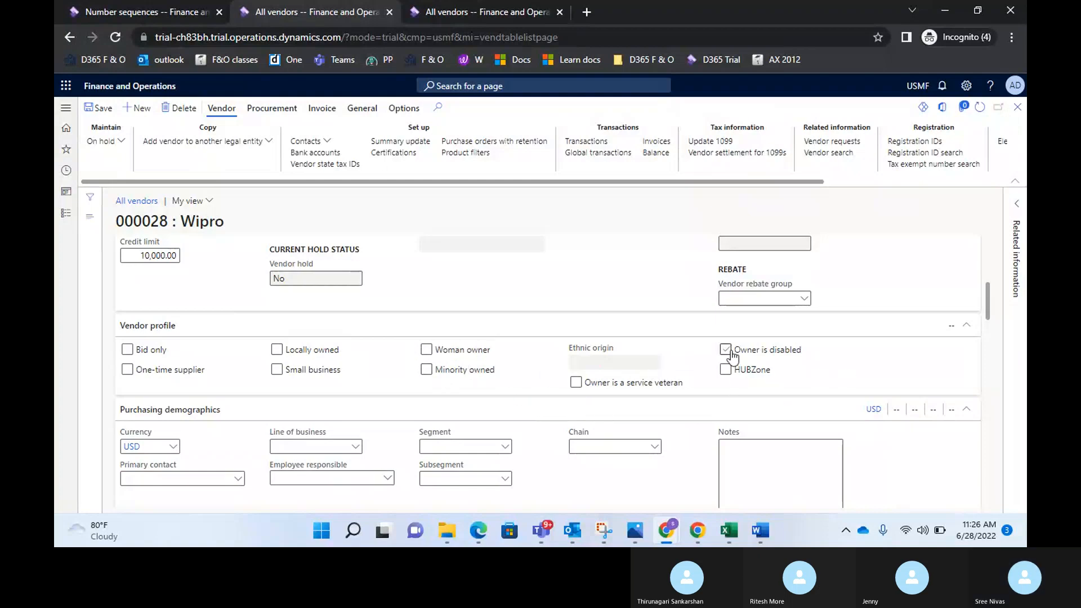
scroll(673, 388, down, 1)
scroll(673, 388, down, 1)
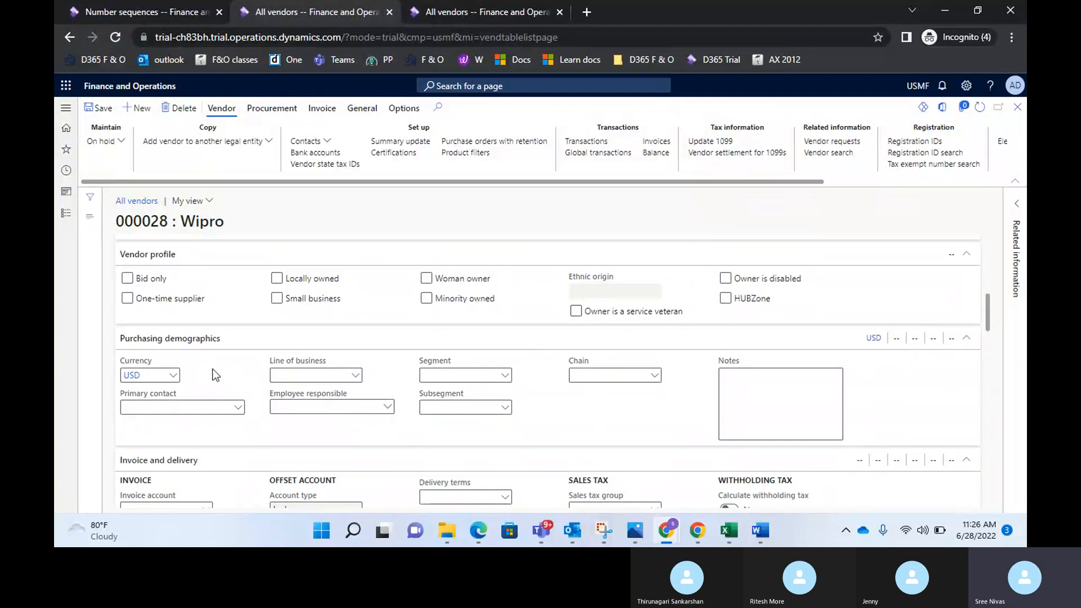
scroll(212, 369, down, 1)
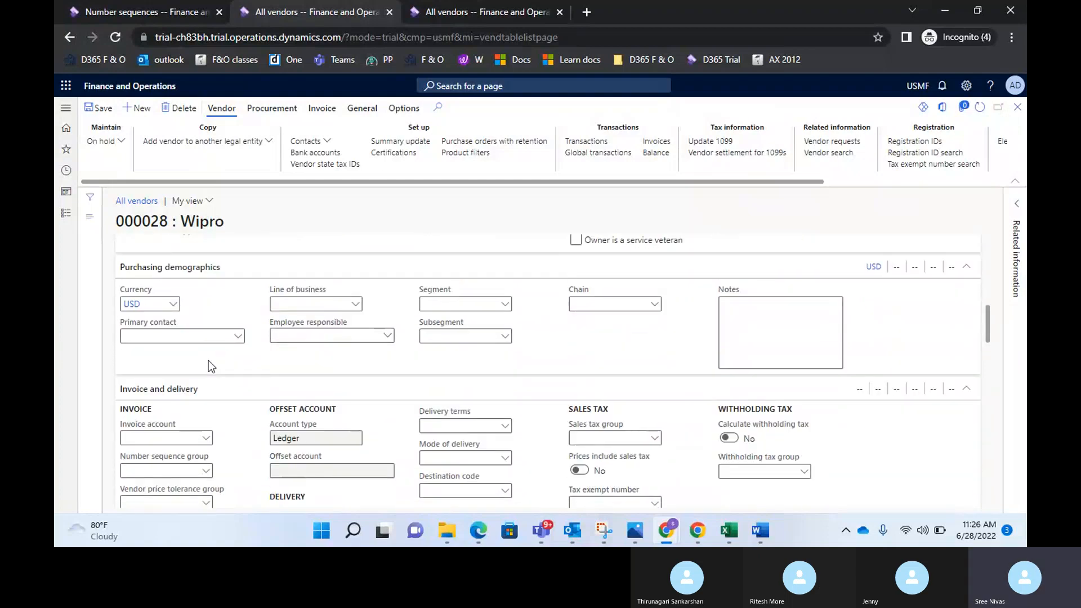
scroll(300, 414, up, 6)
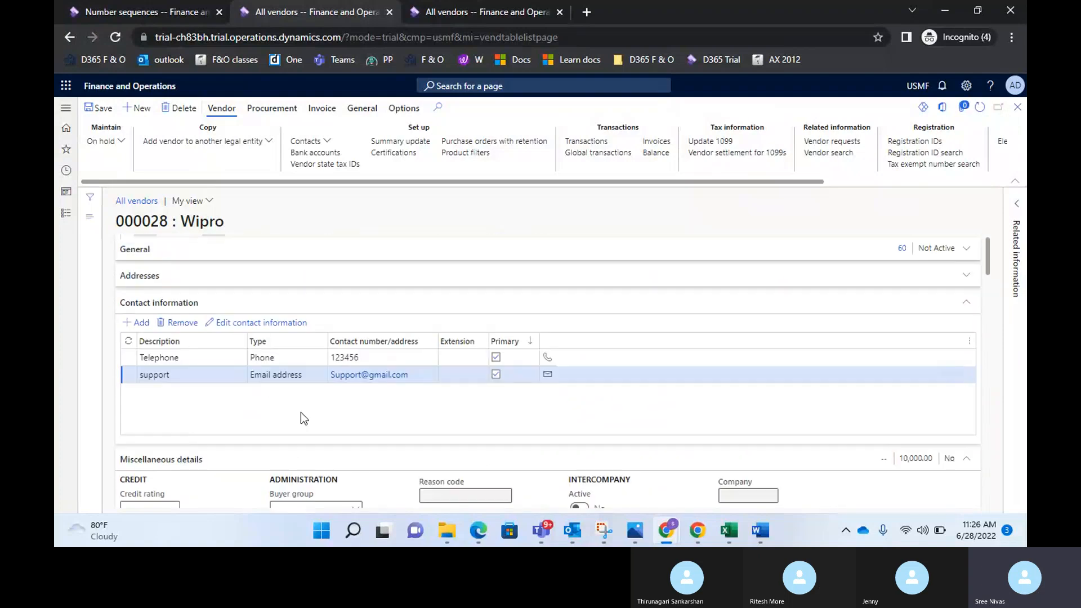
scroll(301, 413, down, 8)
scroll(276, 415, up, 2)
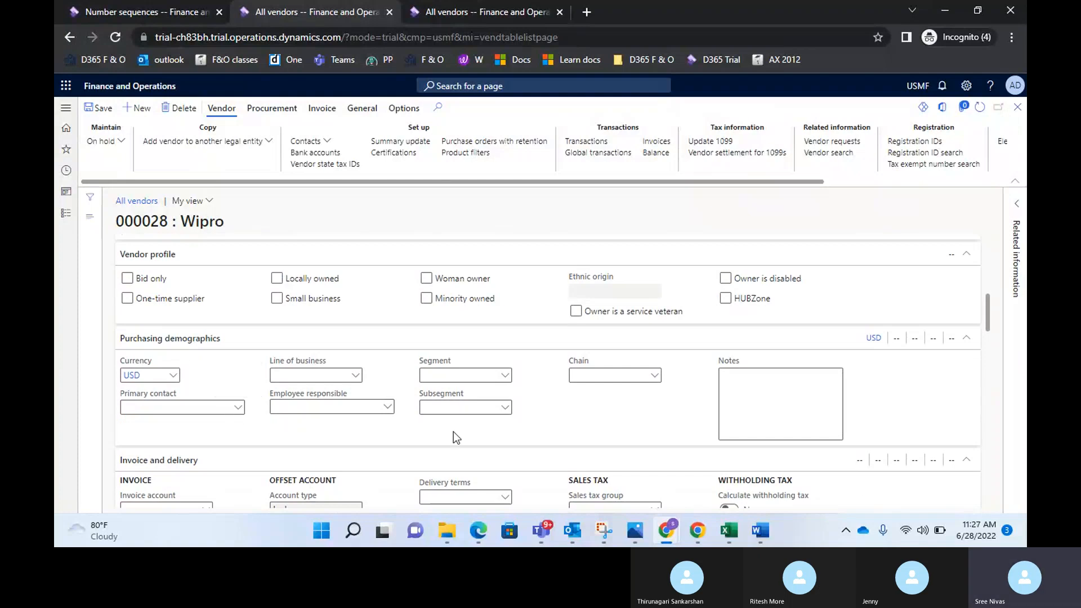
- Look through the Primary contact, Employee responsible and Segment choices under Purchasing demographics without selecting any
click(242, 415)
click(240, 408)
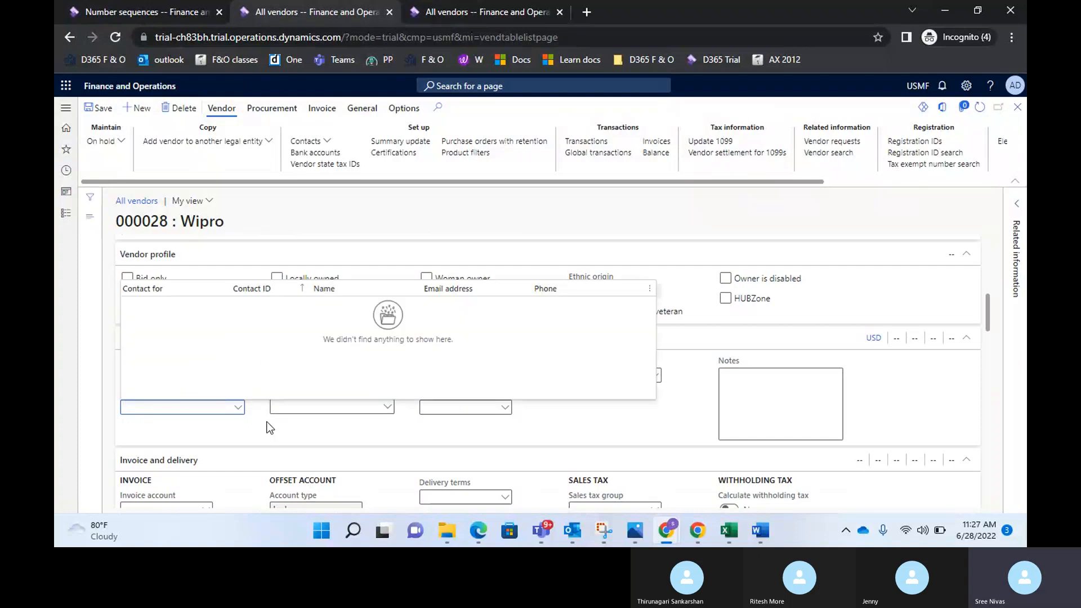
click(261, 428)
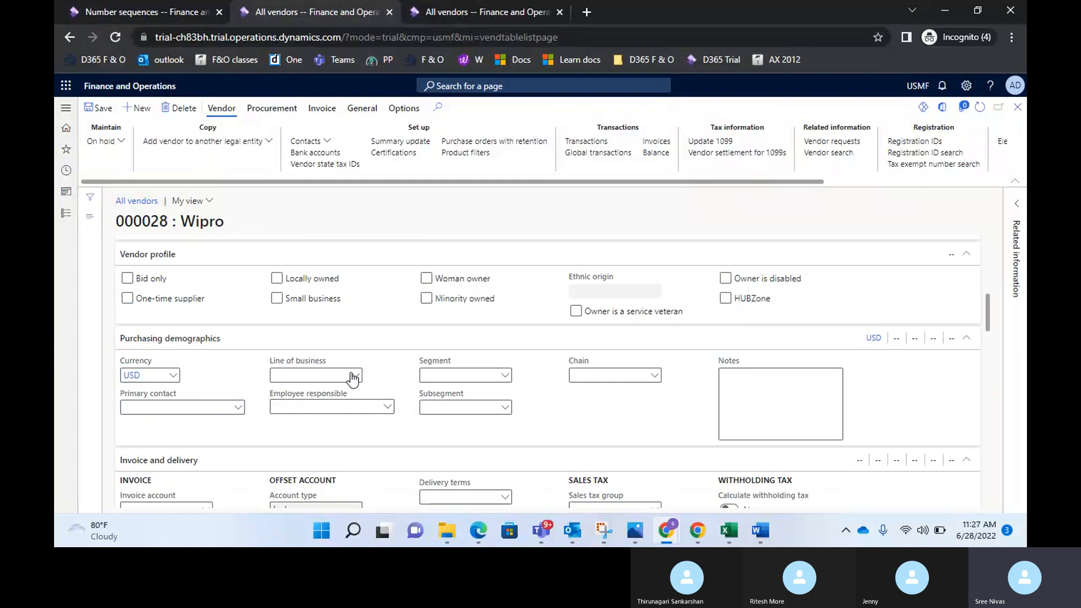
click(387, 410)
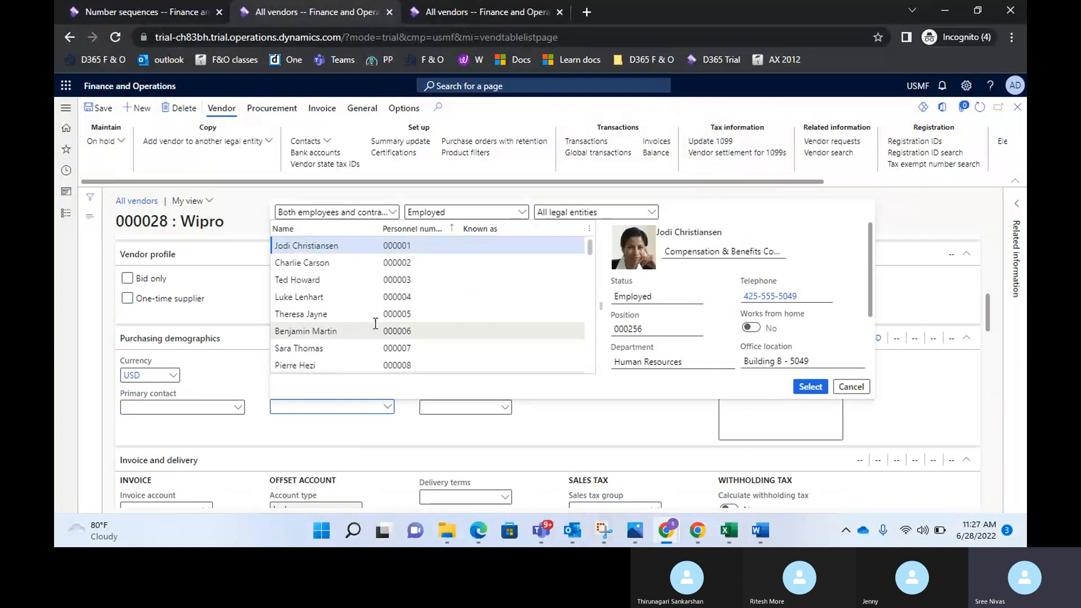
click(386, 423)
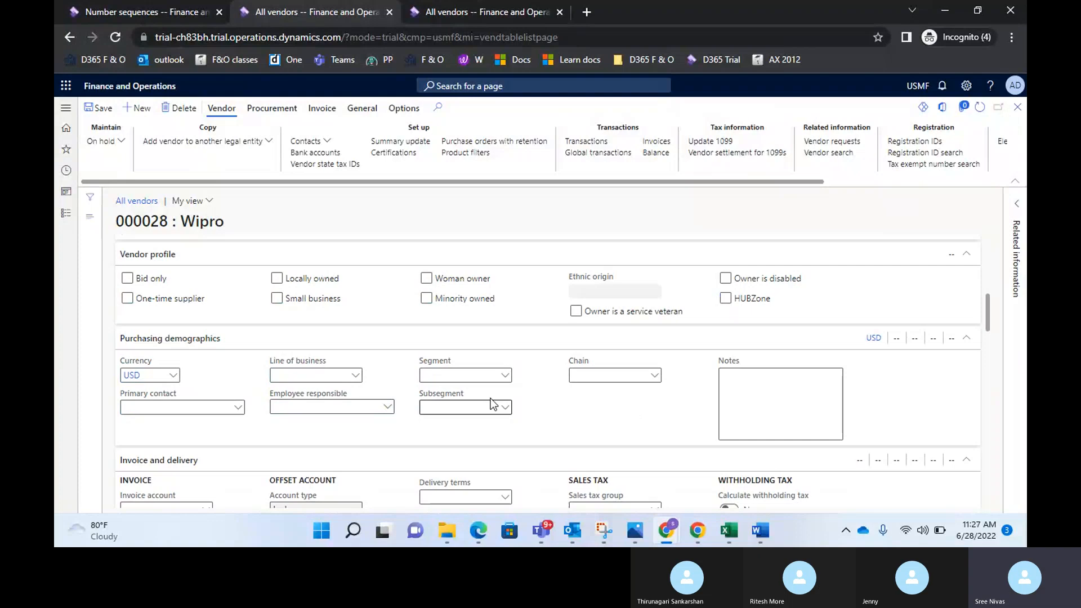
click(774, 417)
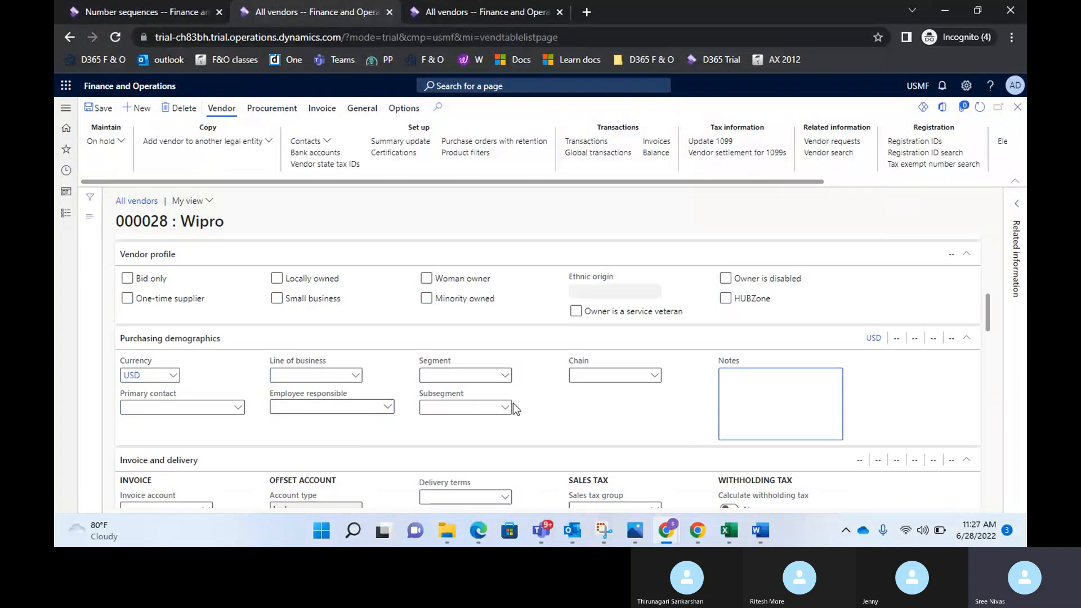
click(506, 375)
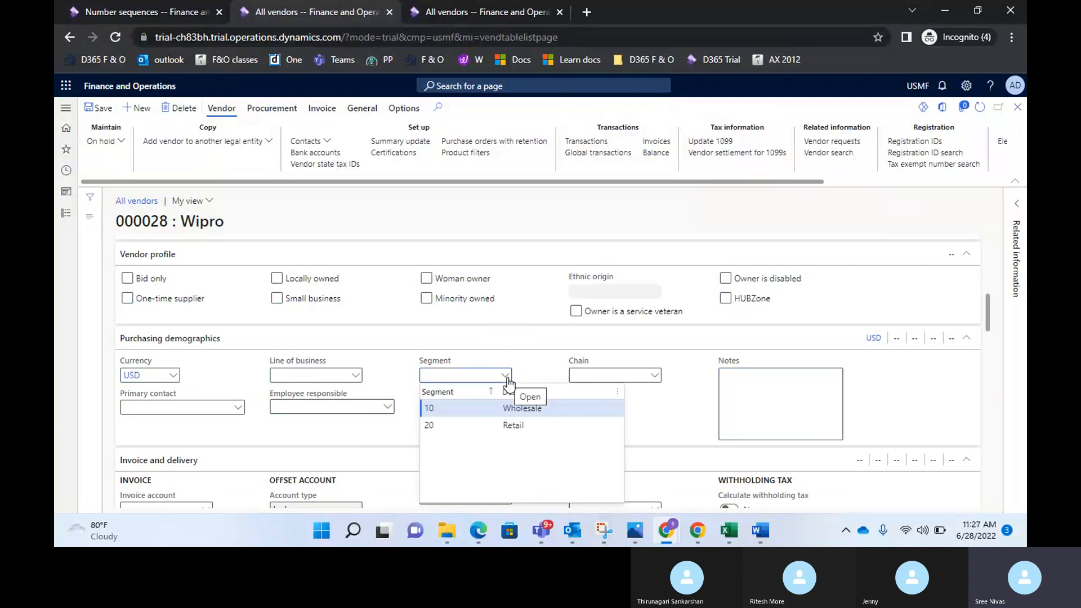
click(545, 371)
- Look through the available invoice accounts under Invoice and delivery and check the vendor's own account in the General section
scroll(545, 370, down, 2)
scroll(545, 370, down, 2)
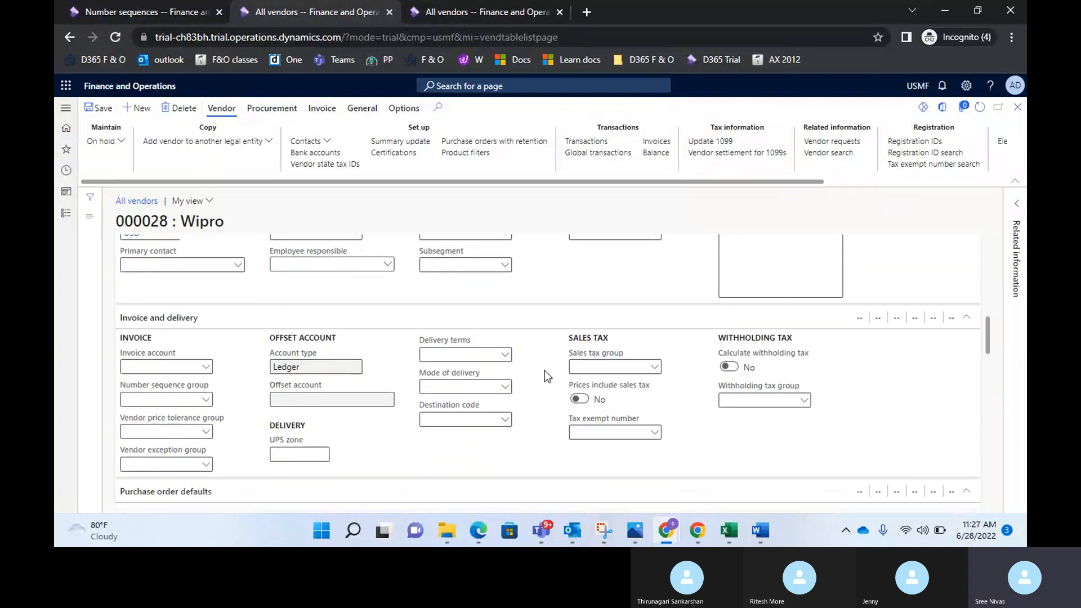
scroll(545, 371, down, 2)
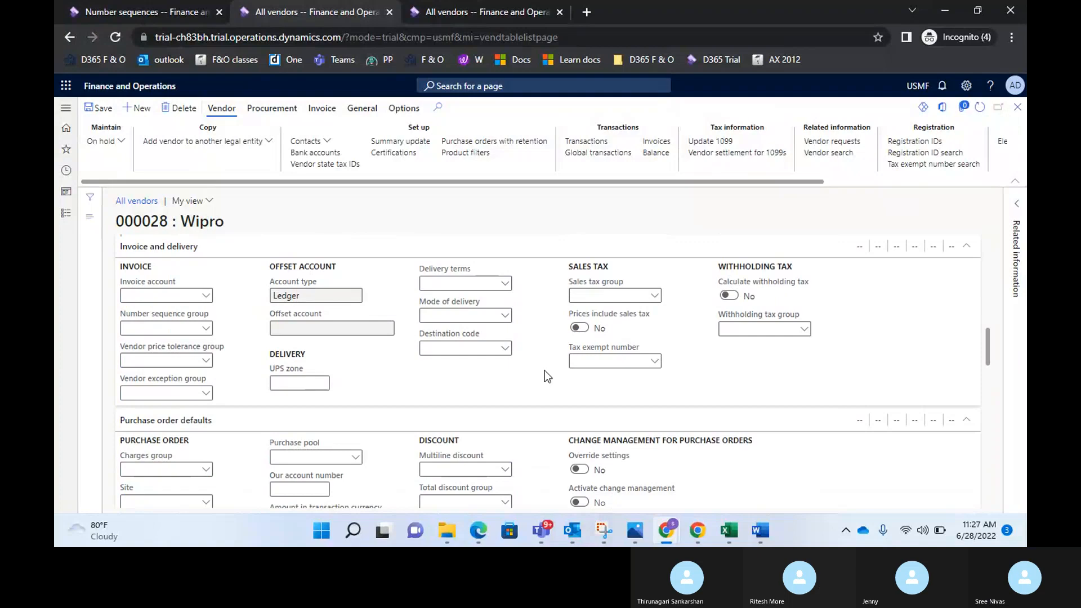
scroll(545, 371, up, 2)
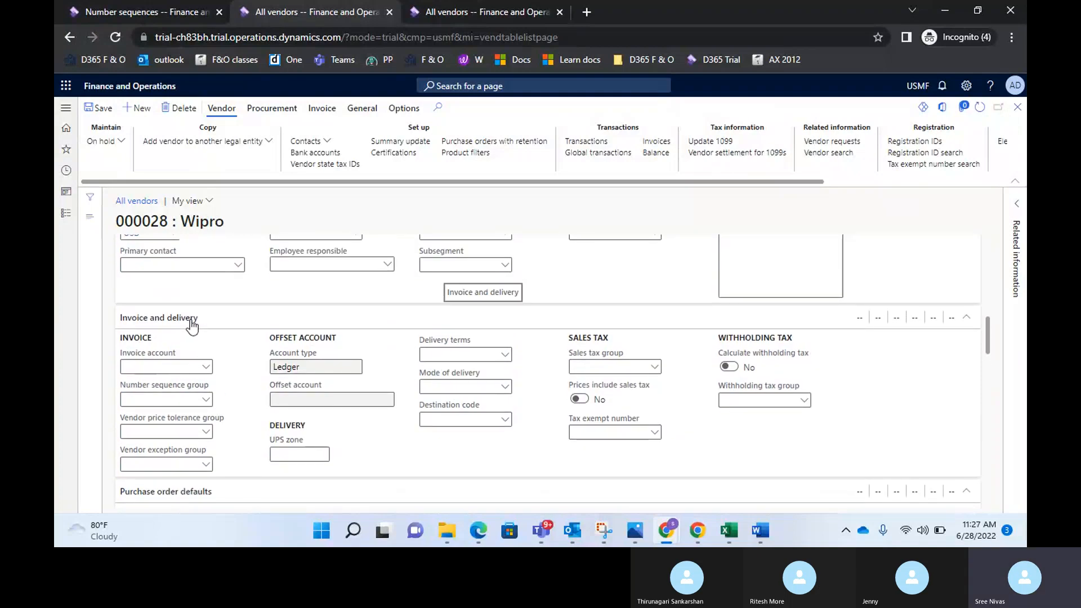
click(212, 369)
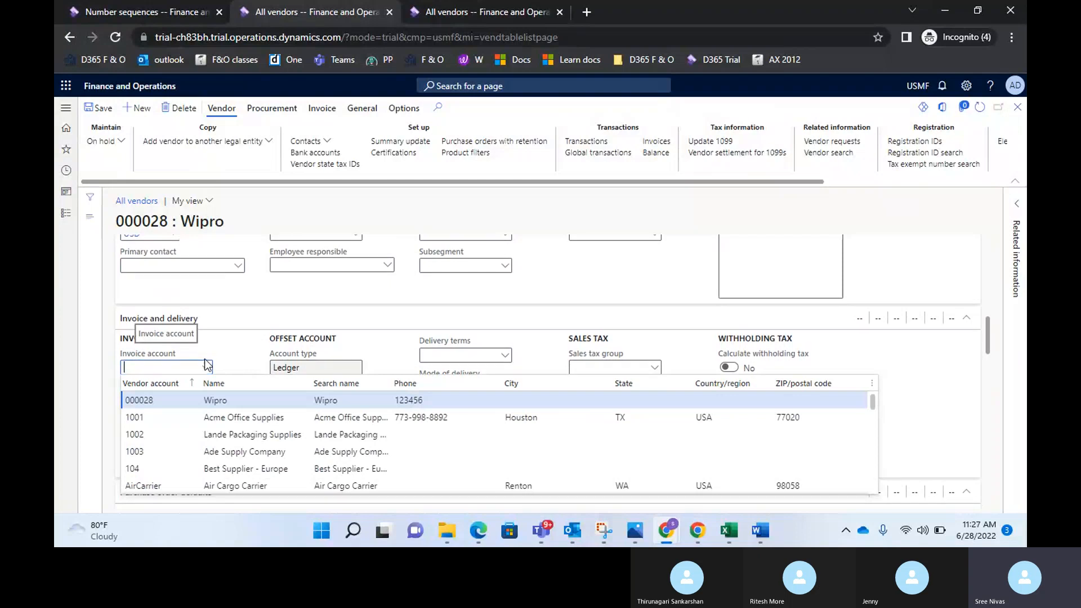
scroll(204, 358, up, 5)
scroll(204, 358, up, 1)
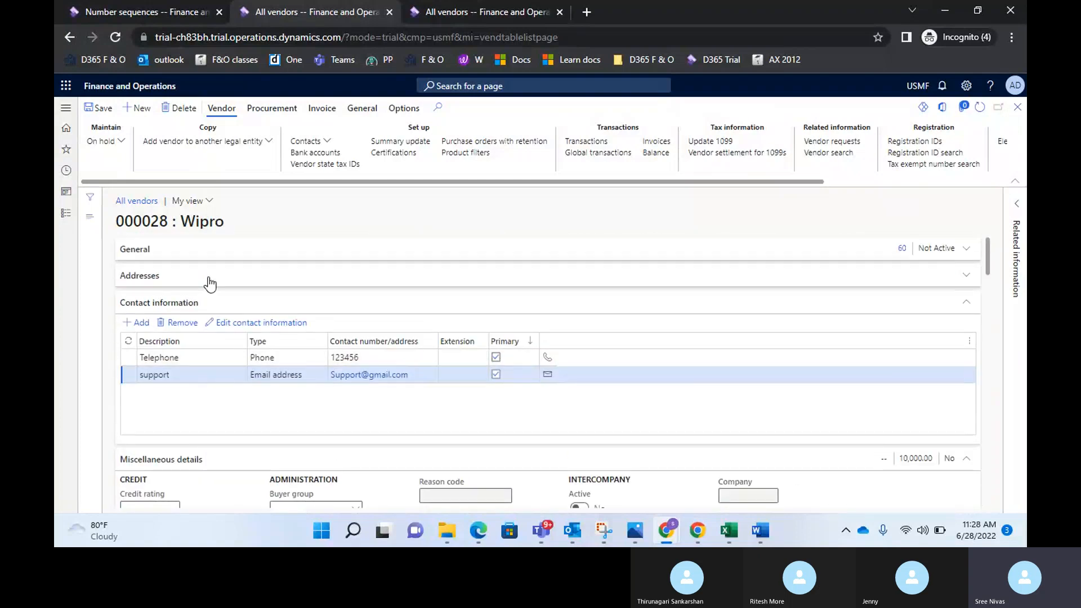
scroll(216, 253, down, 5)
scroll(205, 328, up, 4)
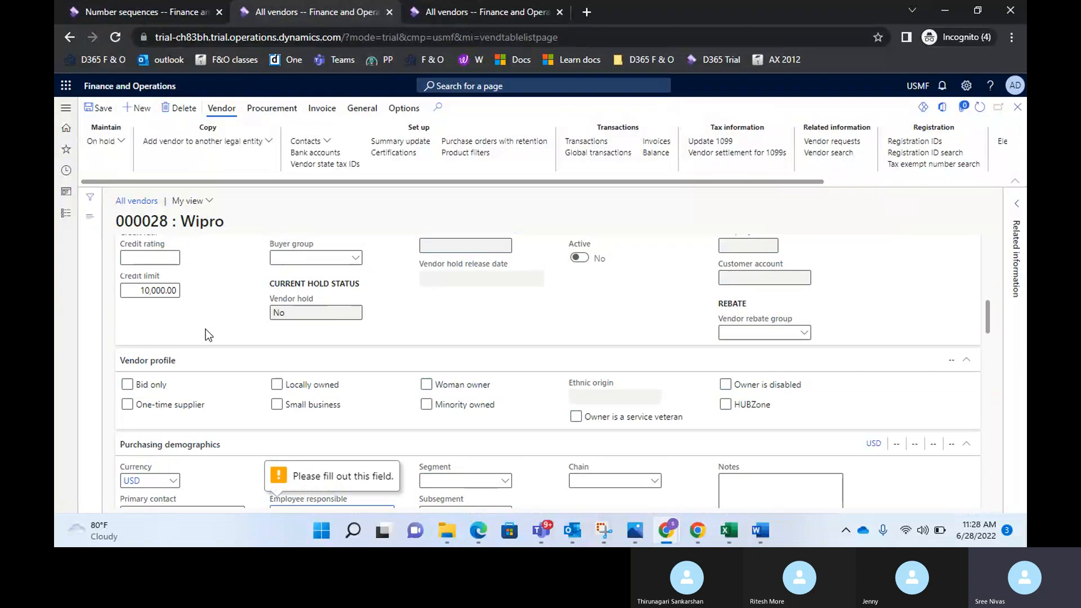
scroll(205, 328, up, 4)
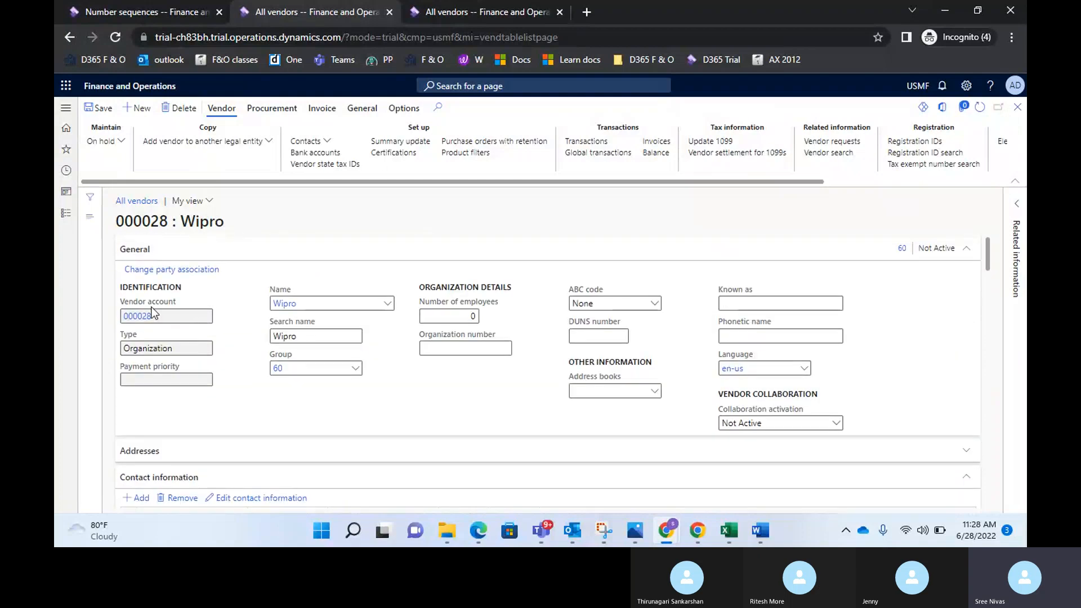
scroll(268, 393, down, 10)
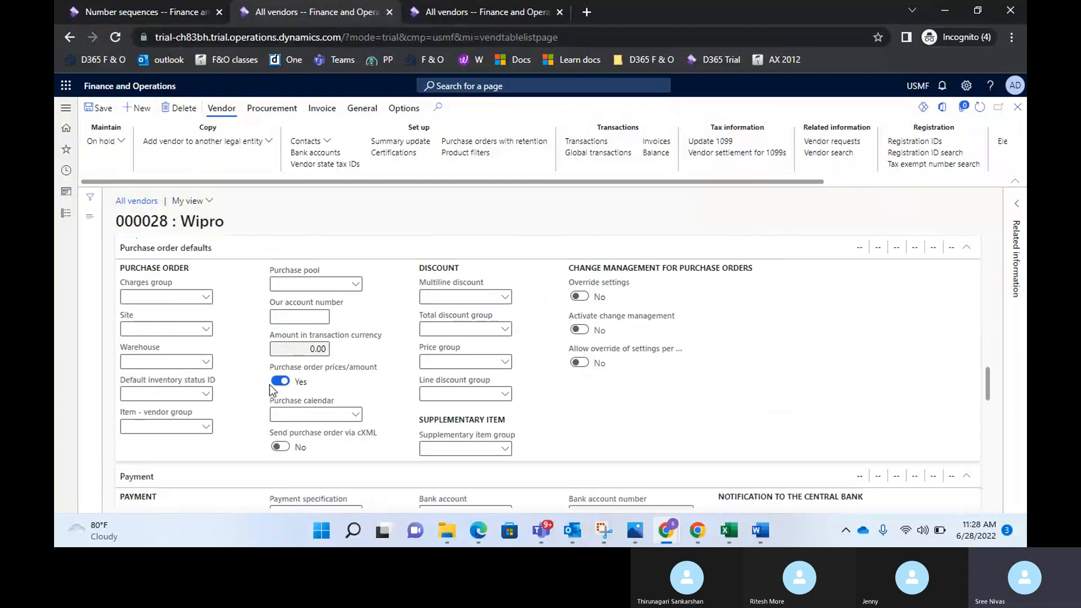
scroll(230, 368, up, 5)
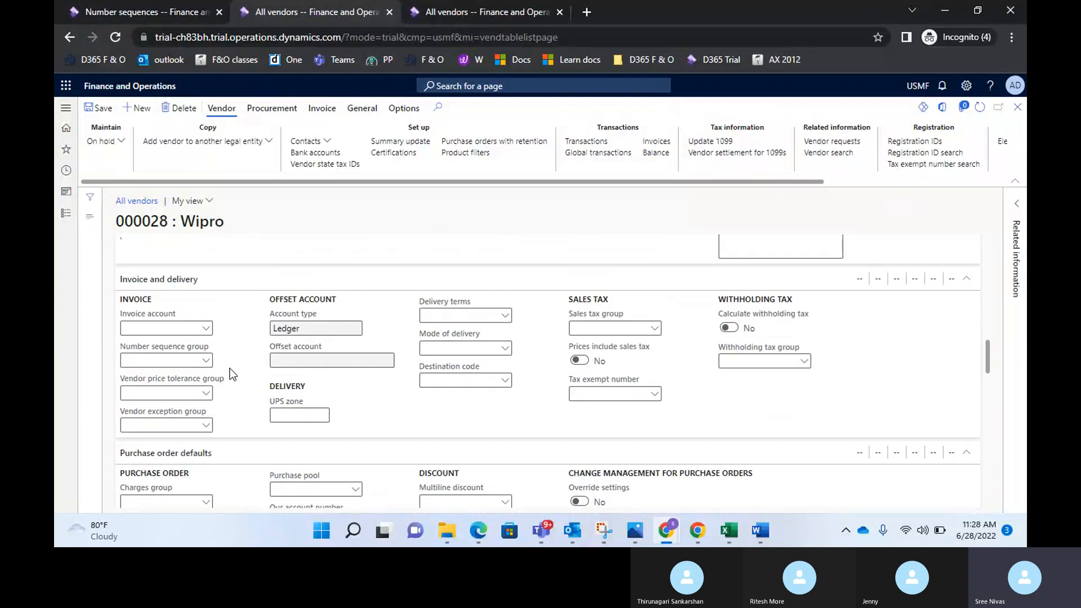
- Look through the Number sequence group and Vendor price tolerance group choices under Invoice and delivery without selecting any
scroll(230, 368, down, 1)
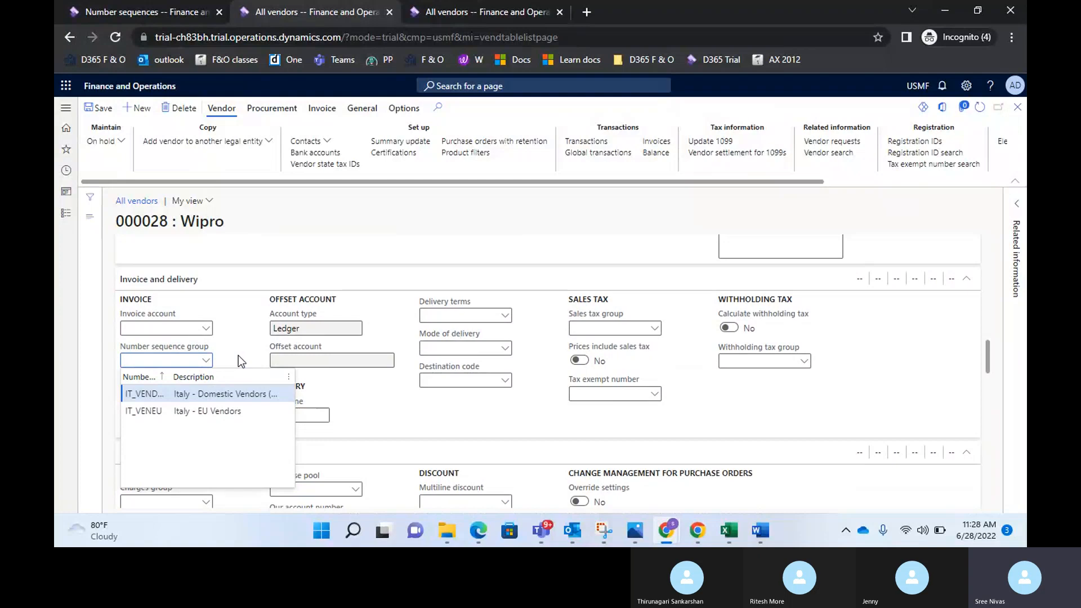
click(239, 356)
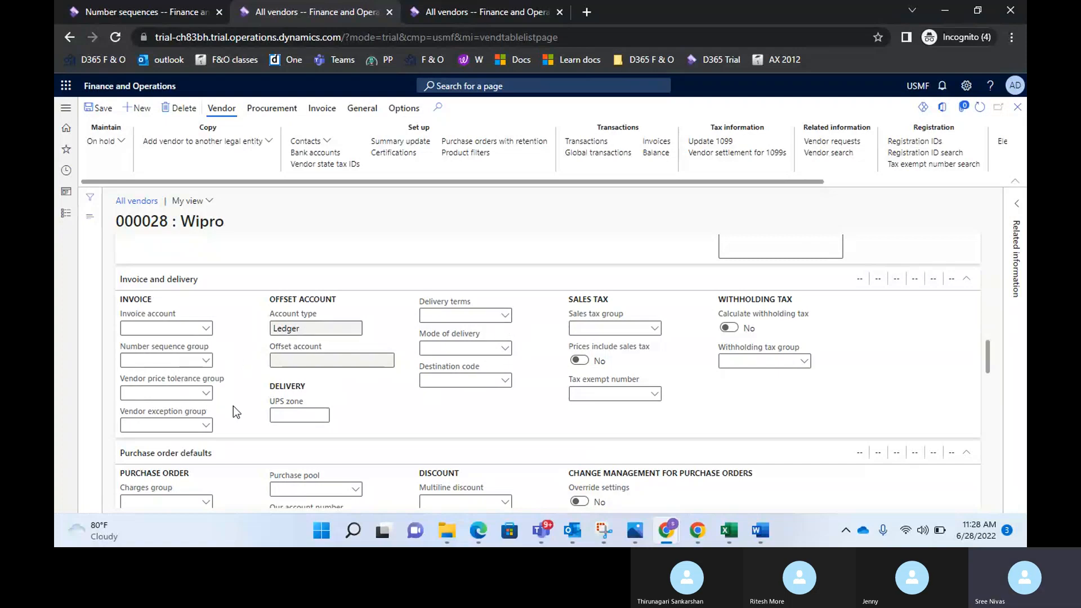
click(205, 394)
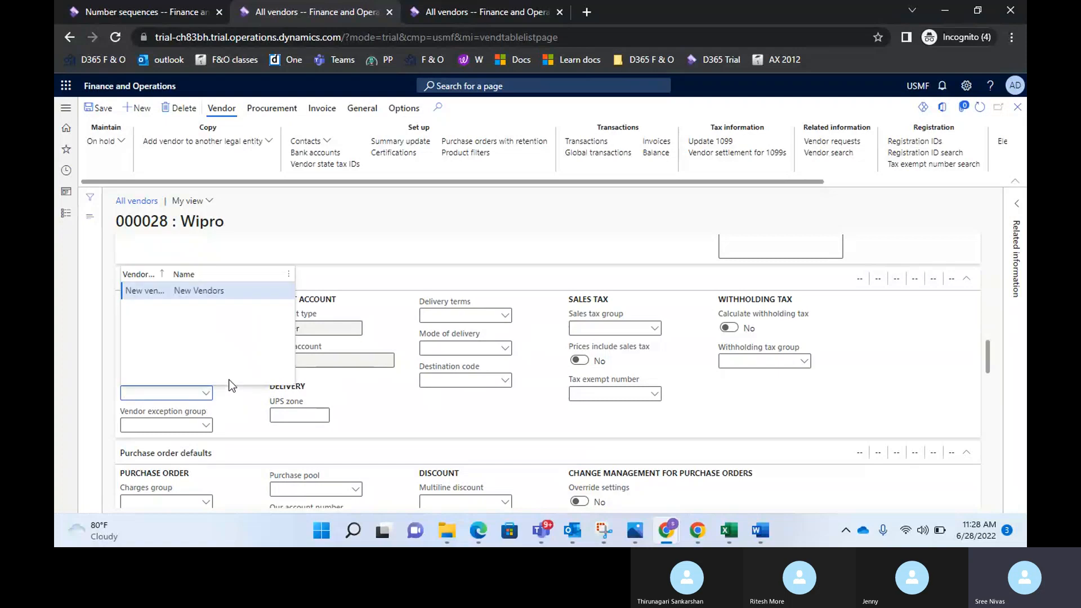
click(235, 402)
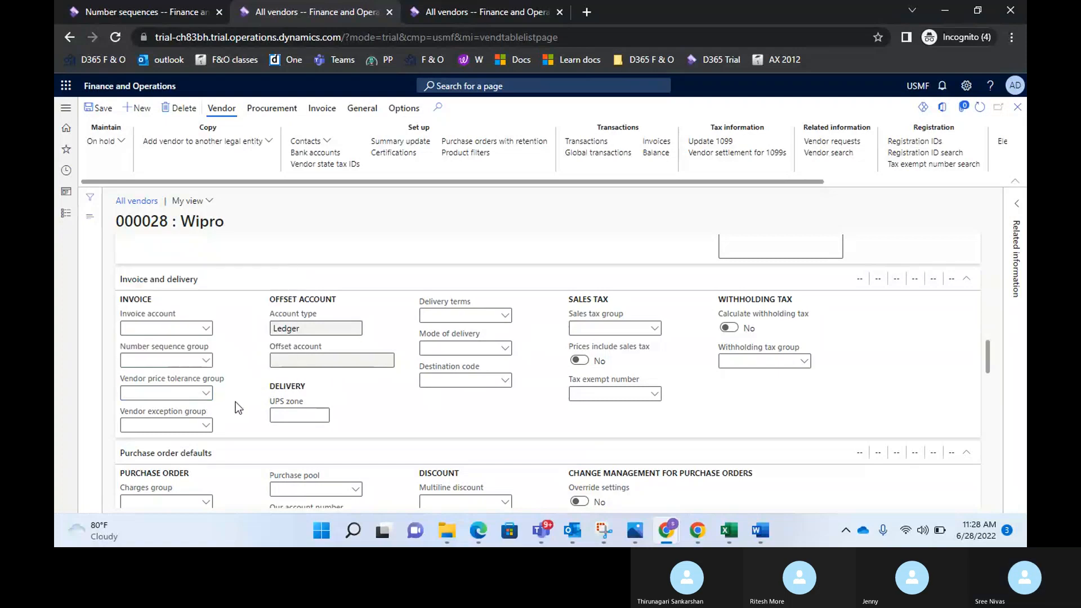
right_click(197, 395)
key(Escape)
- Examine the Purchase order defaults section and look through the Site choices and the Warehouse field without selecting anything
scroll(390, 438, down, 3)
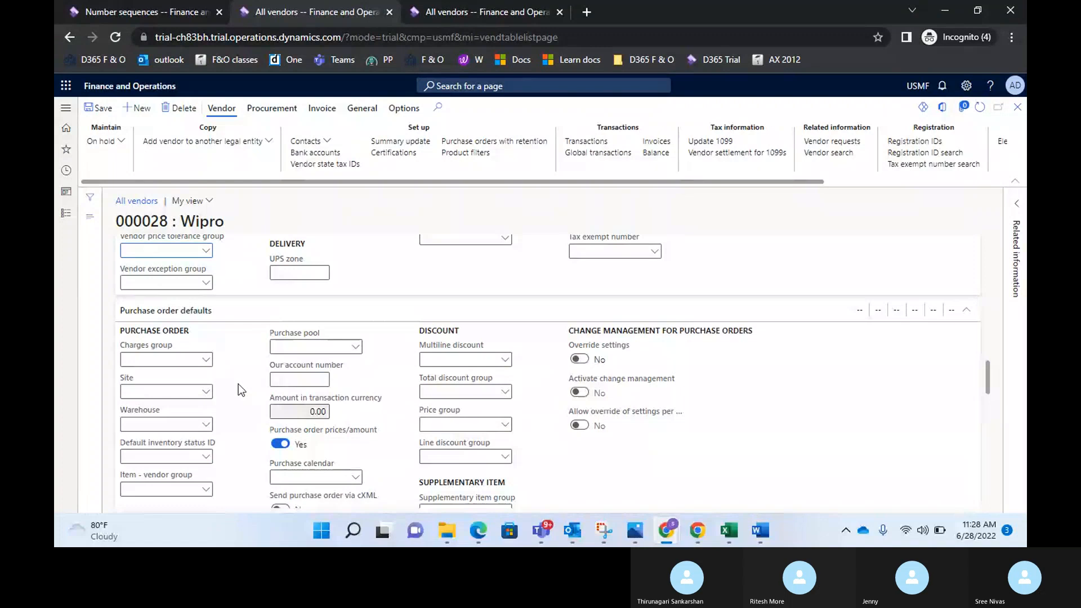
scroll(259, 371, down, 3)
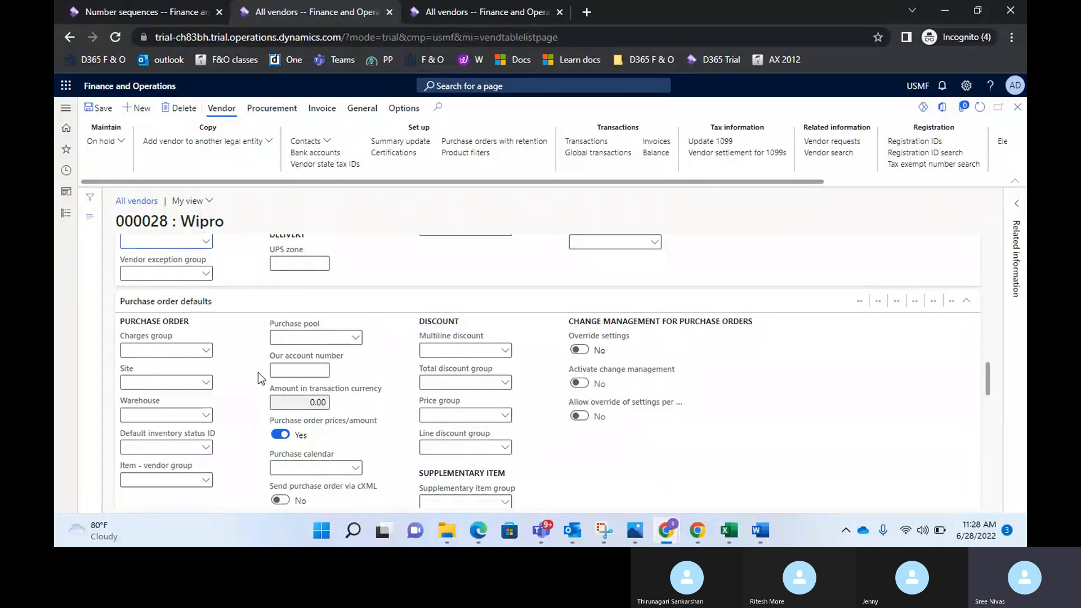
scroll(257, 372, up, 3)
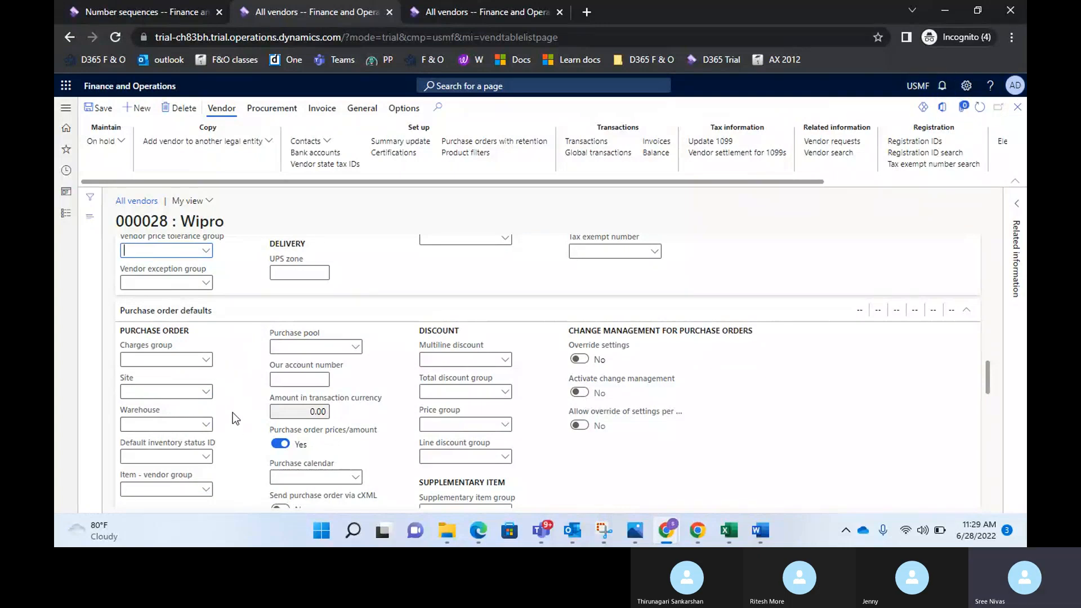
click(207, 397)
click(207, 394)
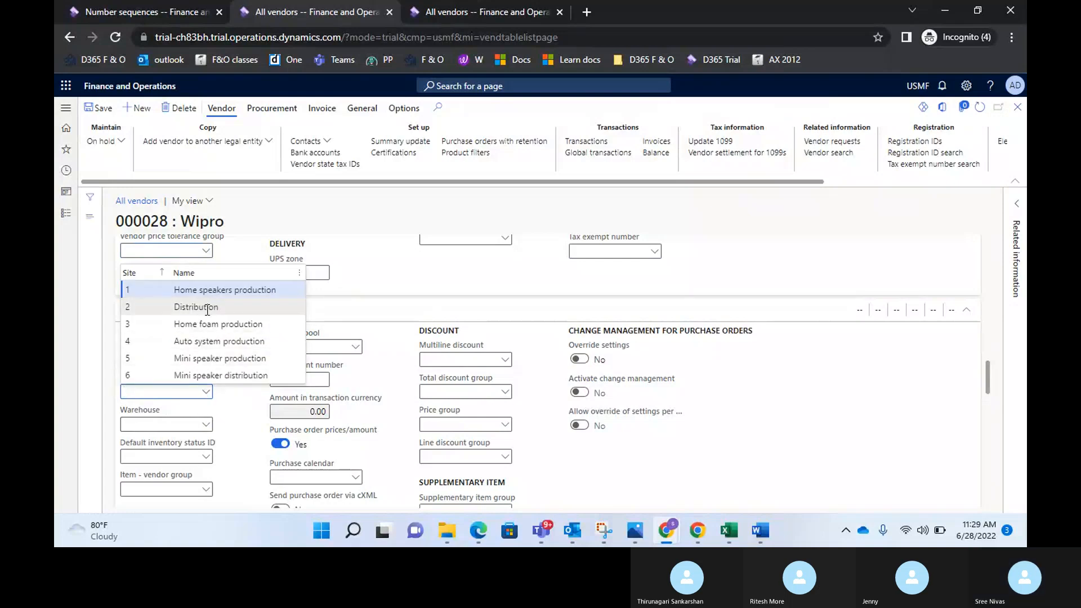
click(222, 401)
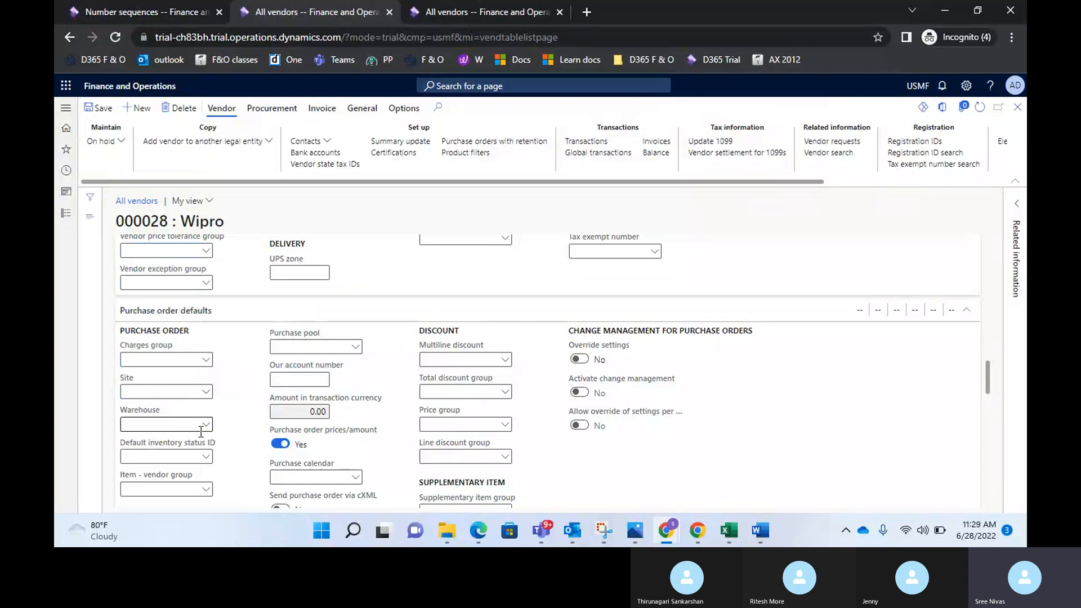
click(206, 425)
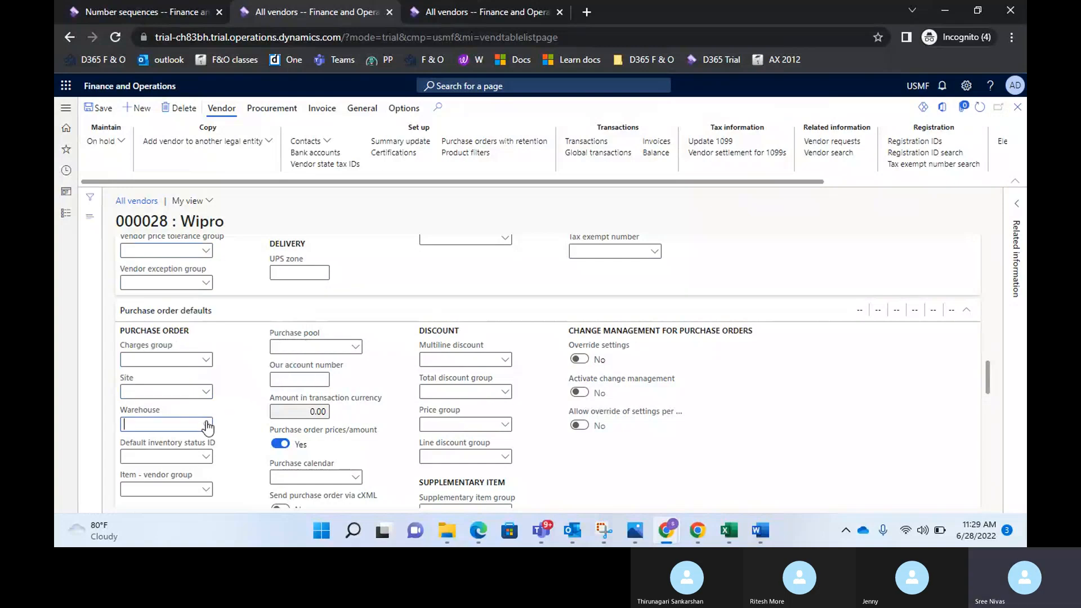
click(245, 440)
scroll(255, 428, down, 3)
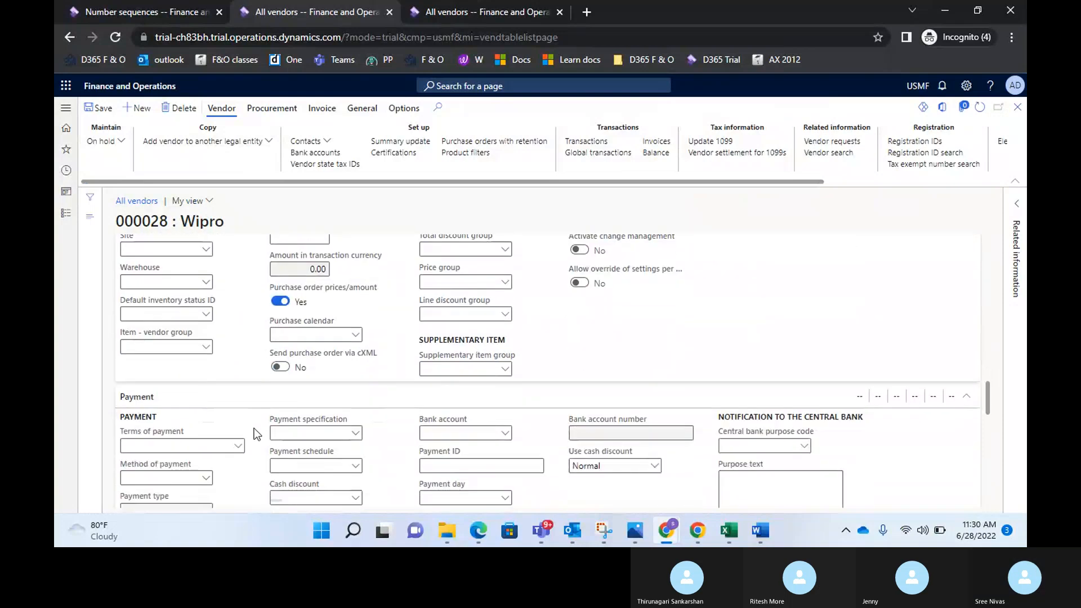
- Look through the available price groups under Discount in Purchase order defaults without selecting one
scroll(248, 380, up, 3)
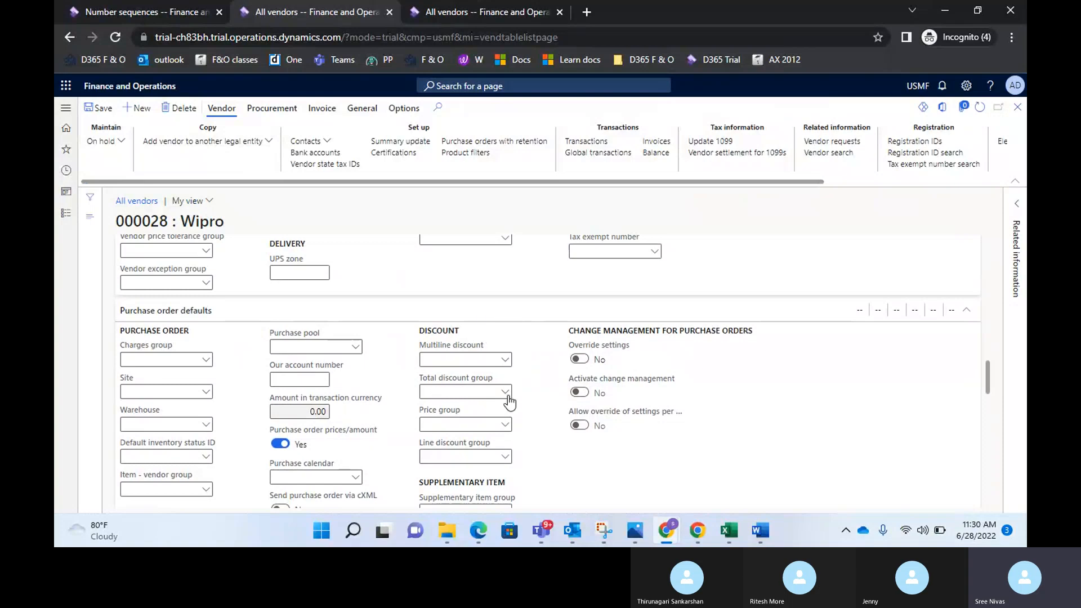
scroll(514, 431, down, 1)
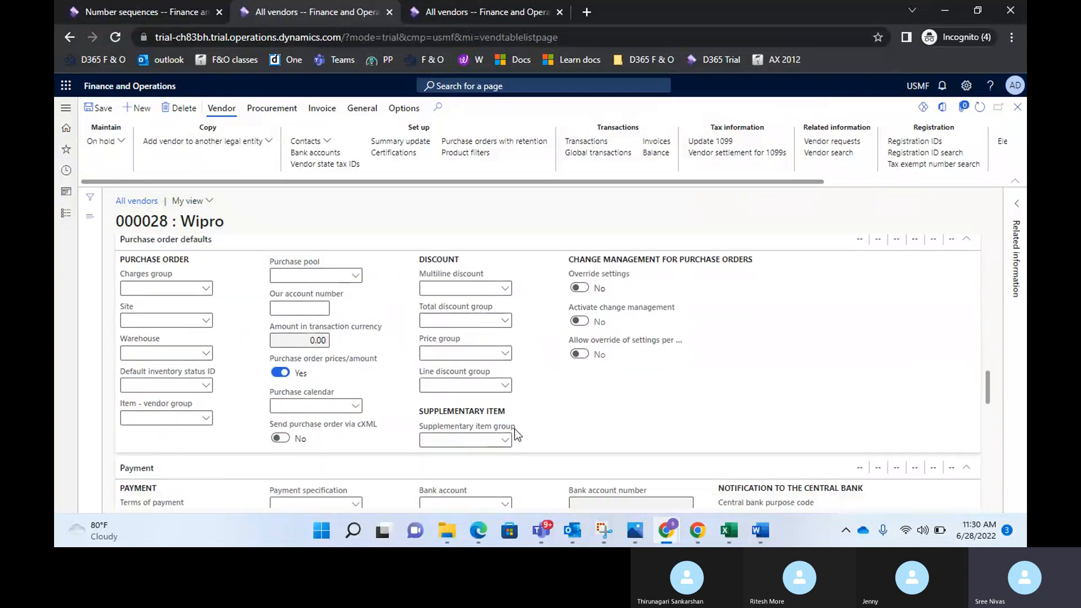
click(506, 353)
click(506, 353)
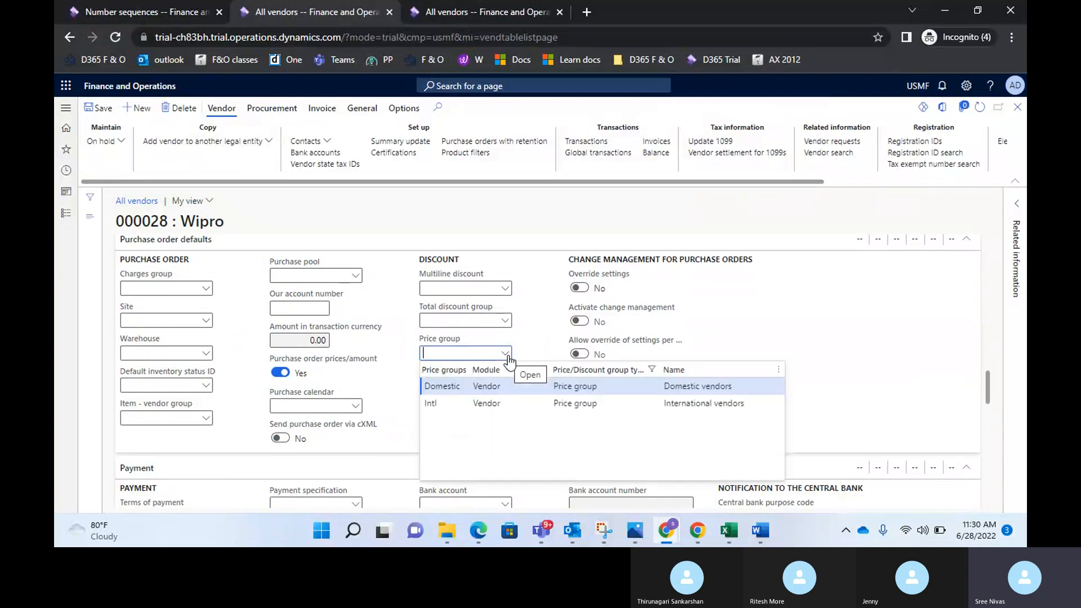
click(540, 341)
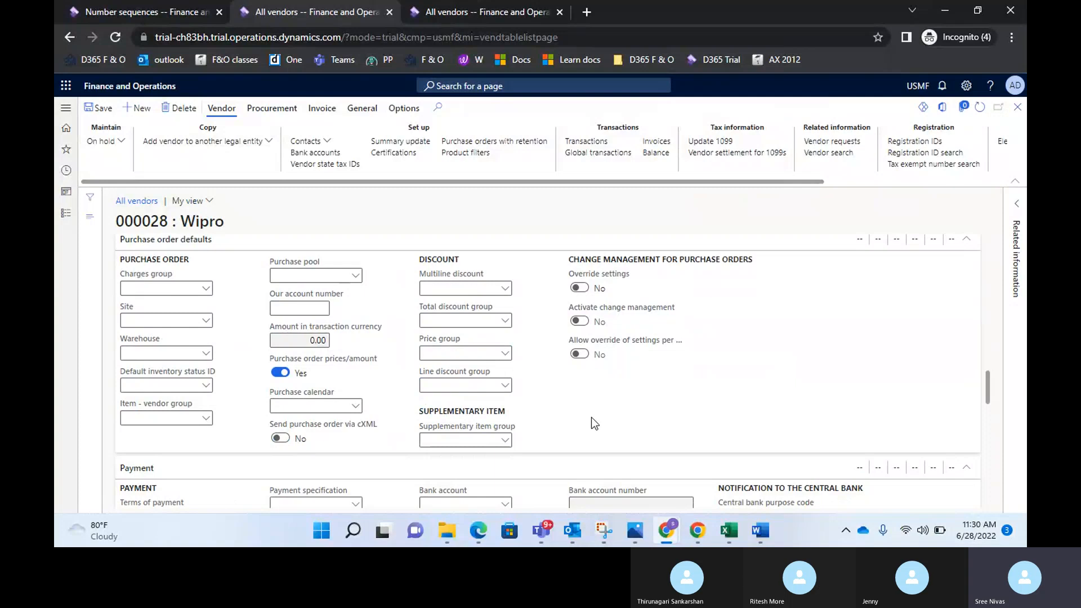
- Review the Payment and Tax 1099 sections, switching the Report 1099 option on and back off
scroll(581, 409, down, 3)
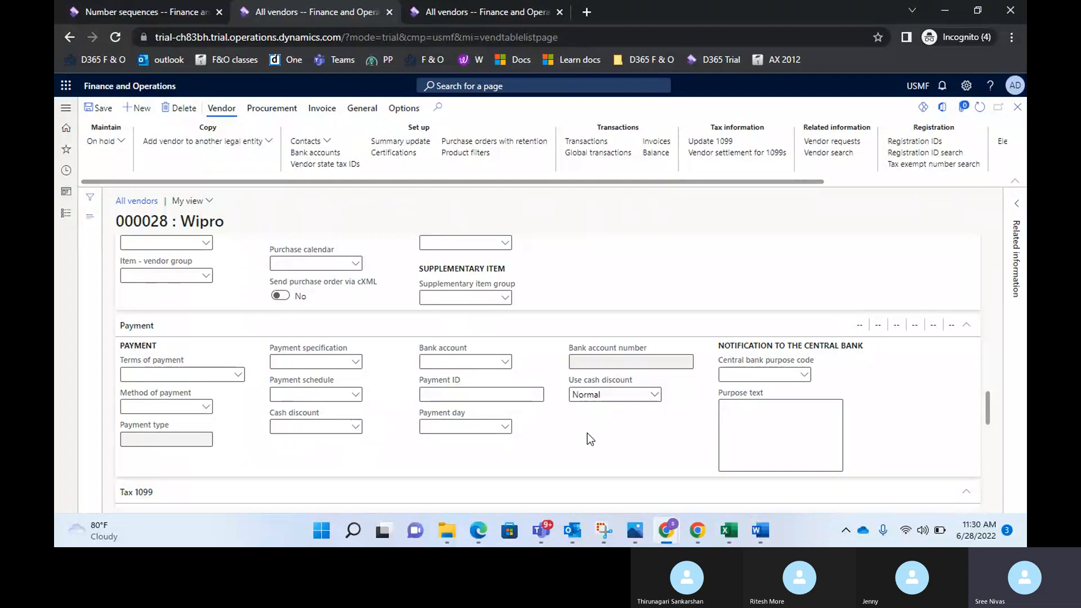
scroll(586, 436, down, 3)
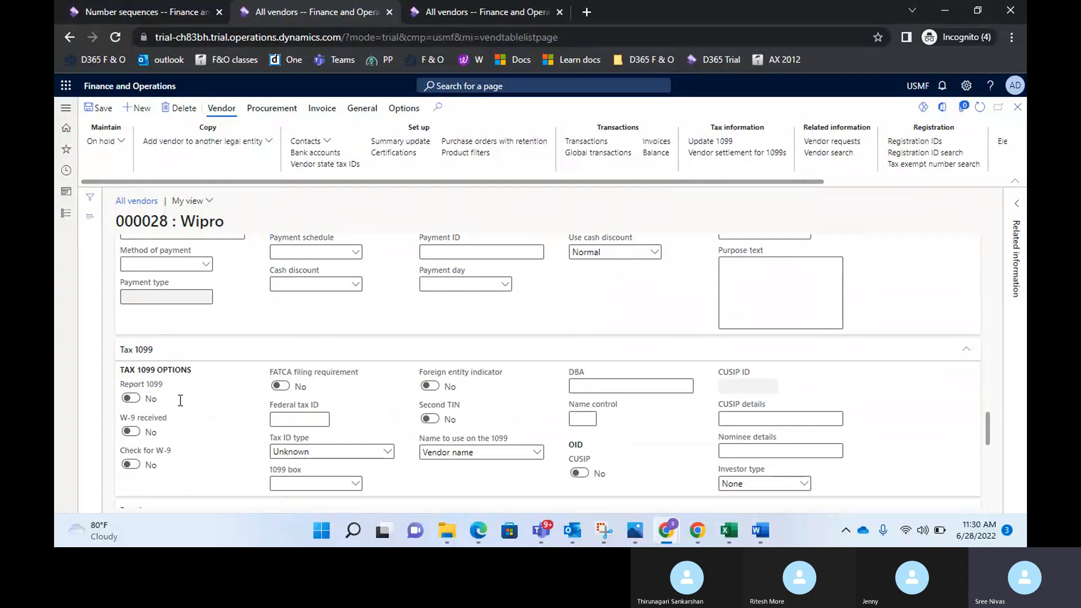
click(134, 400)
click(134, 399)
- Check the Sales price rounding choices in the Retail section and turn on Fixed rate under Exchange rate
scroll(204, 423, down, 3)
click(203, 423)
click(235, 455)
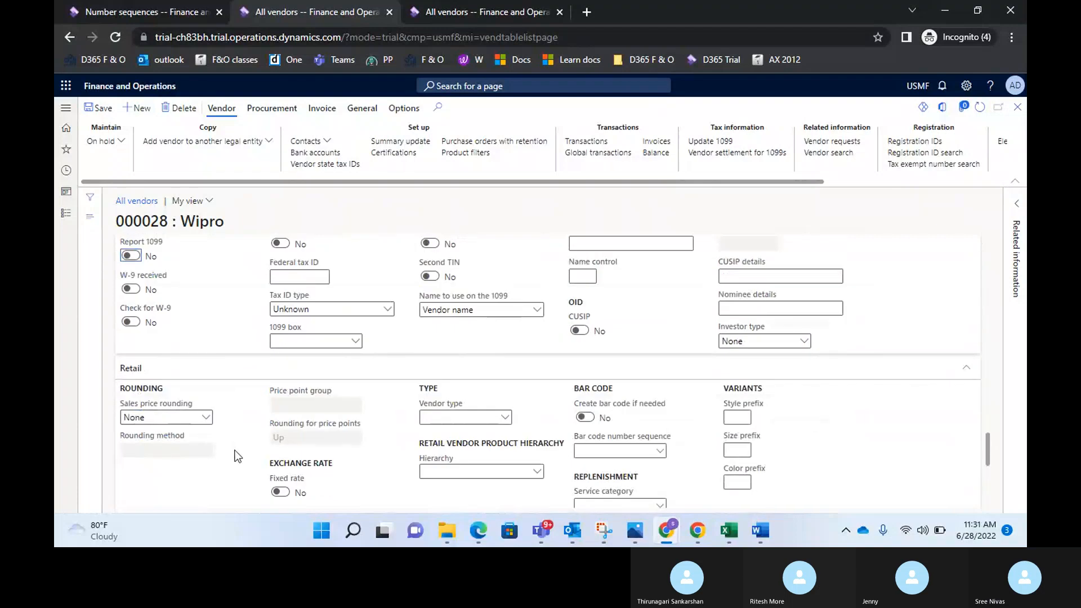
scroll(235, 455, down, 2)
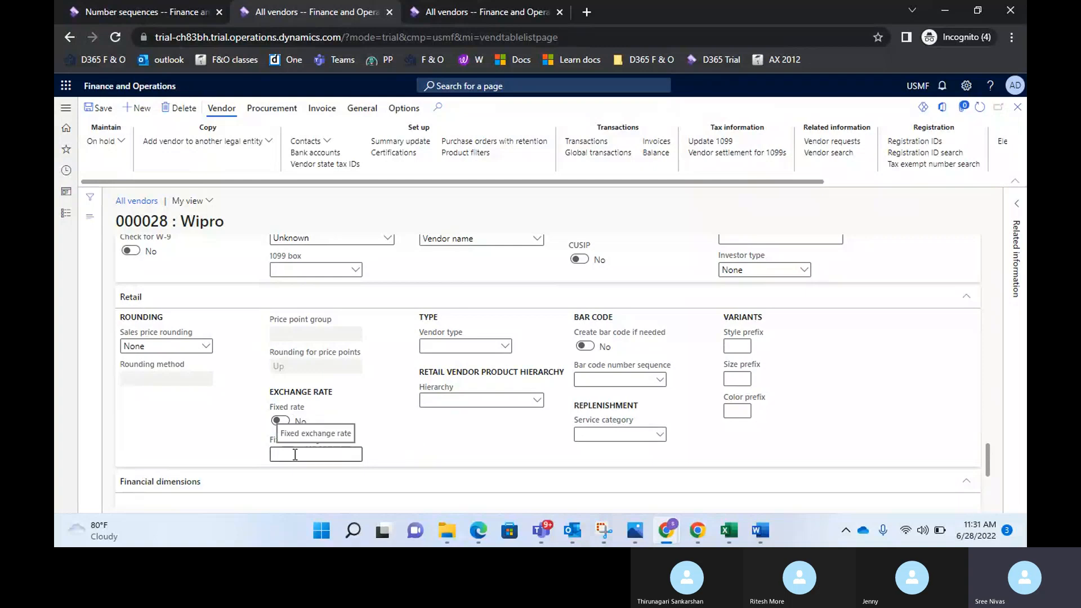
click(281, 422)
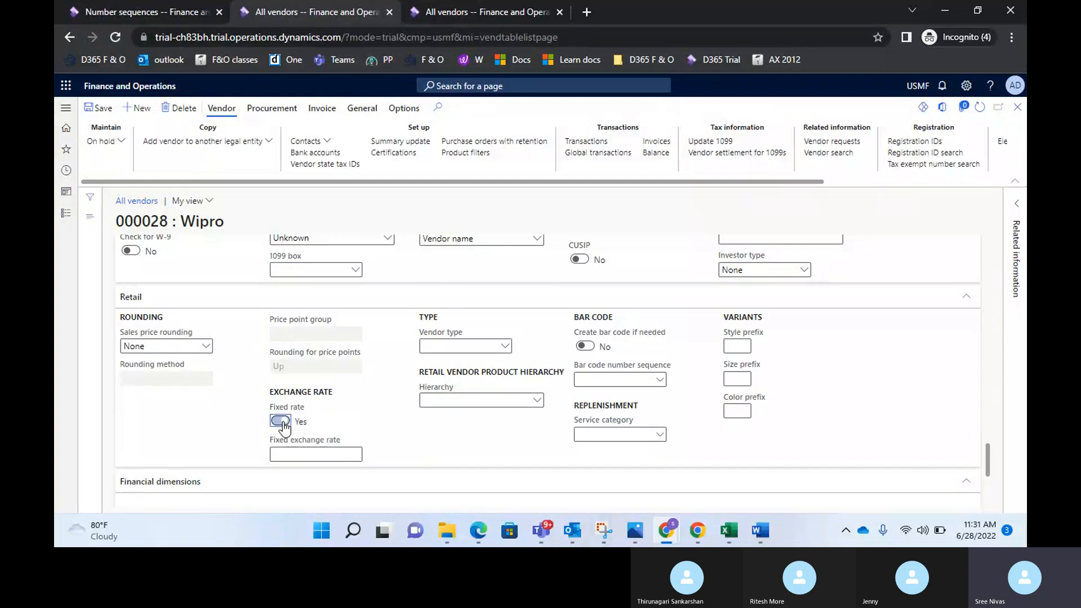
- Turn off Fixed rate under Exchange rate in the Retail section, leaving the Fixed exchange rate field empty
click(281, 422)
click(282, 422)
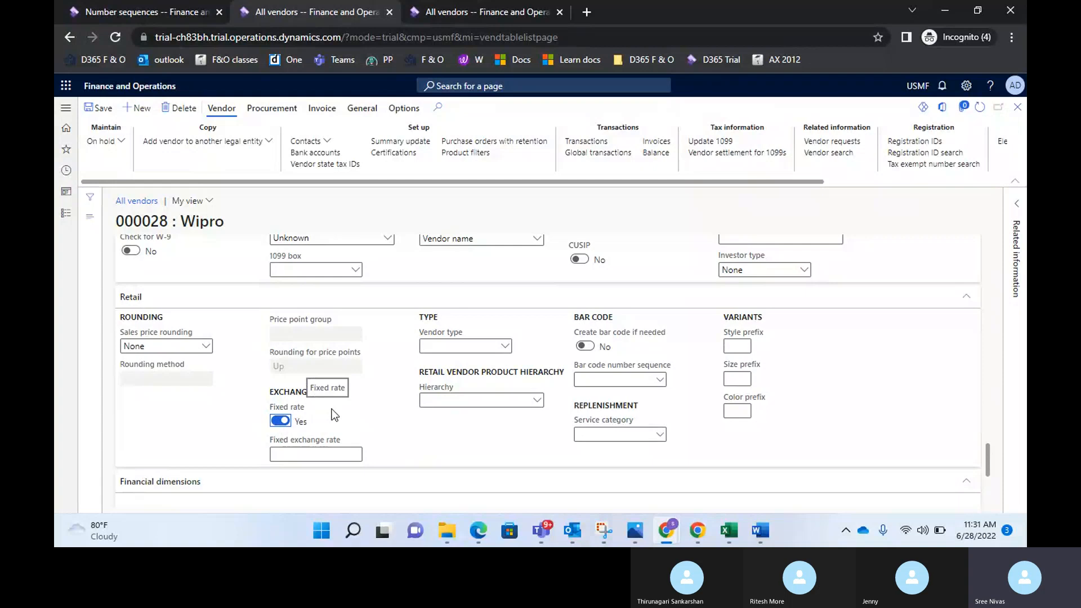
click(321, 457)
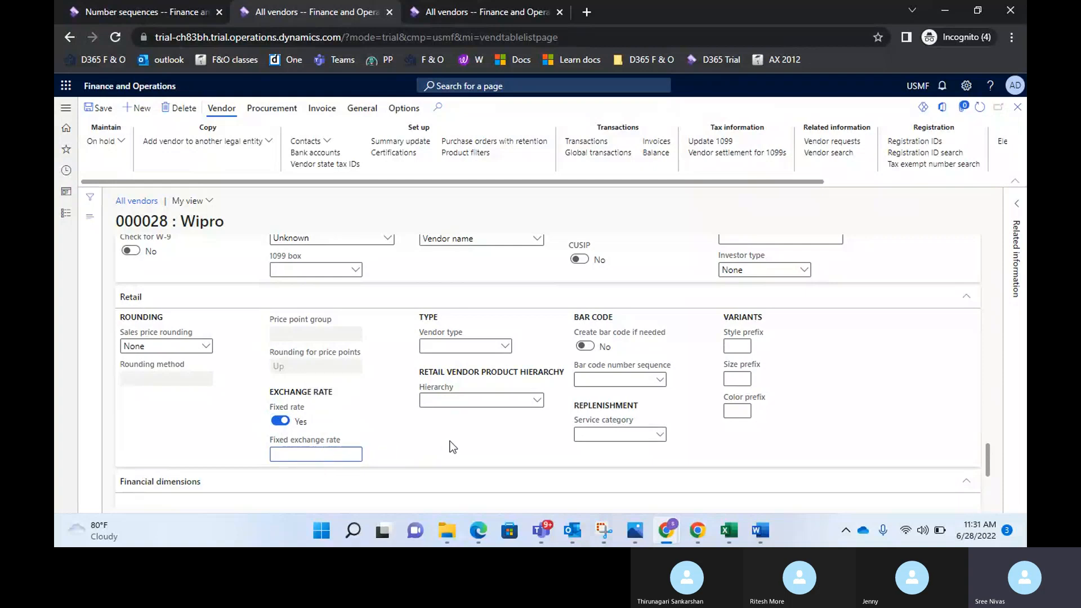
click(279, 420)
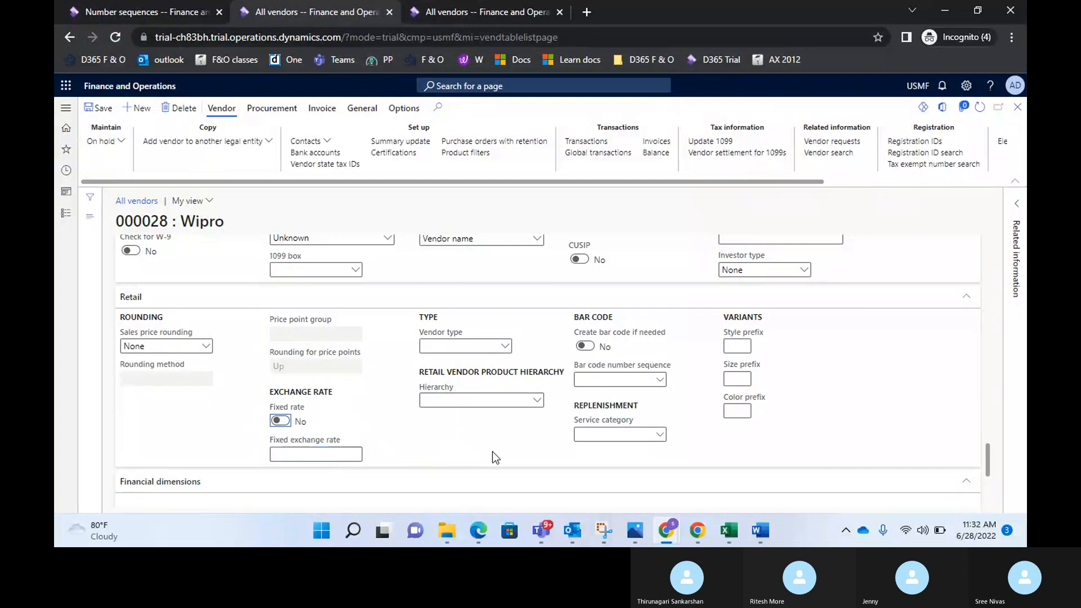
- Look through the available CostCenter values in the Financial dimensions section without selecting one
scroll(494, 457, down, 3)
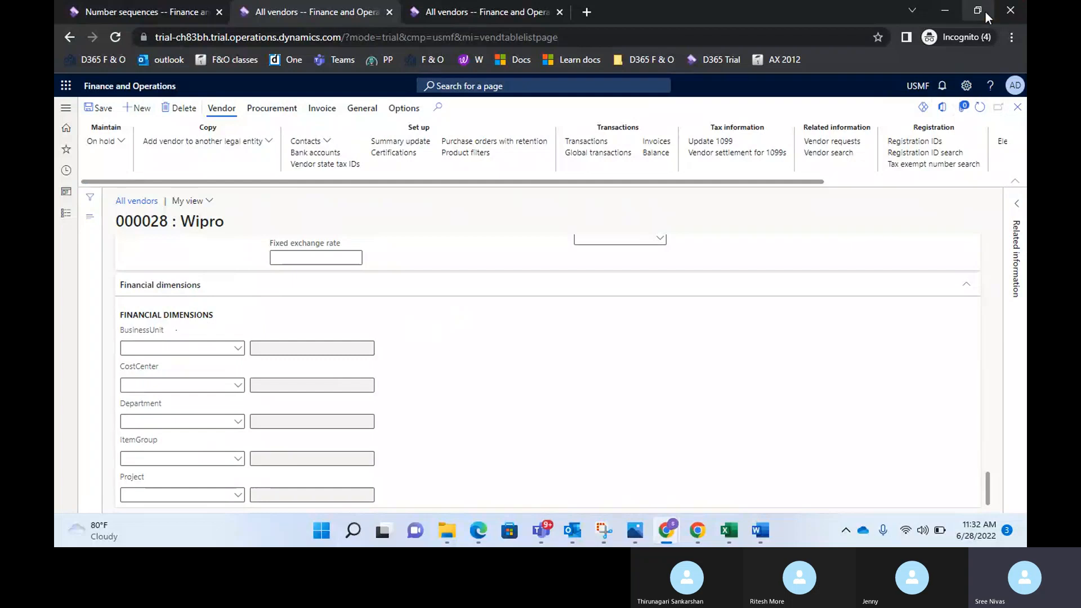
mouse_move(985, 13)
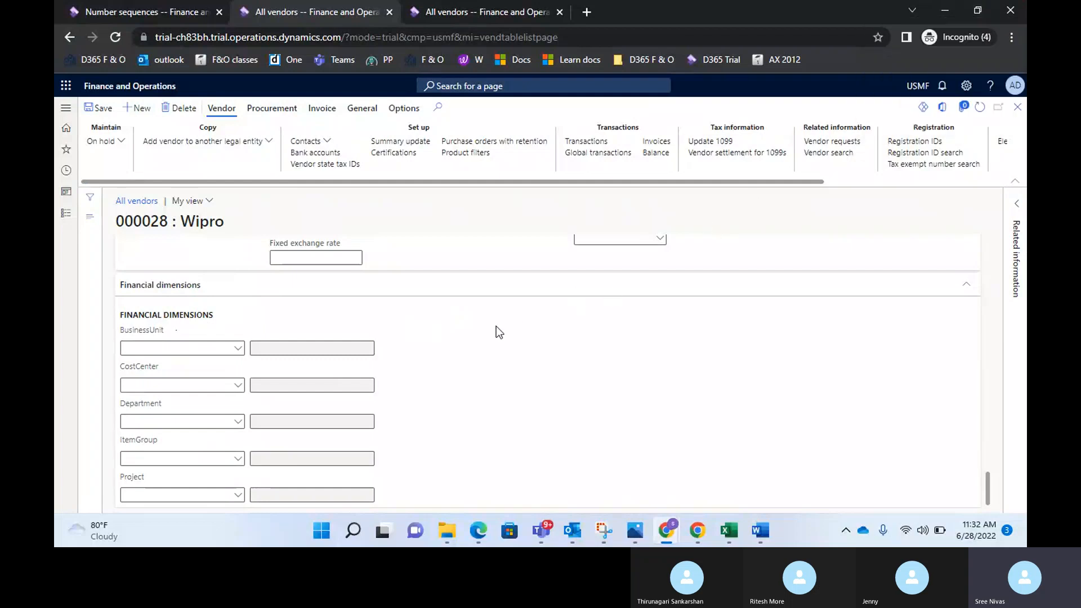
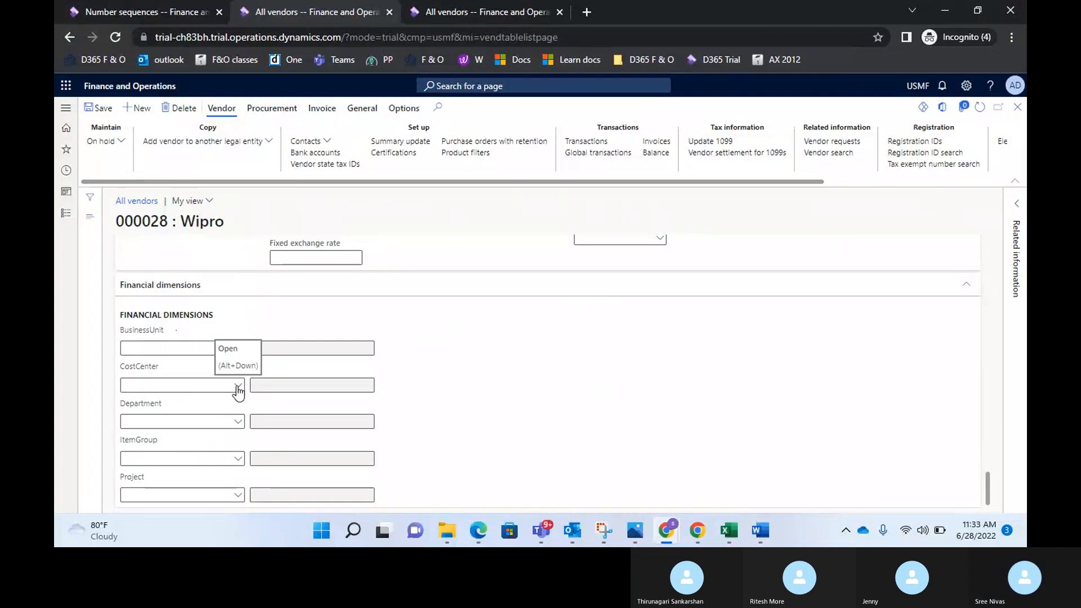
click(239, 386)
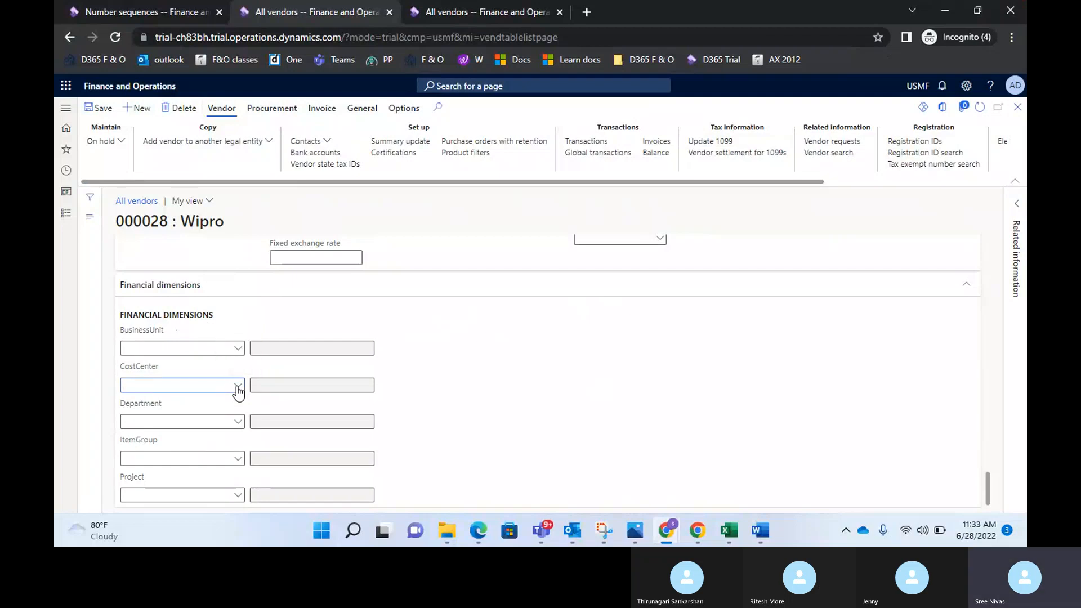
click(238, 386)
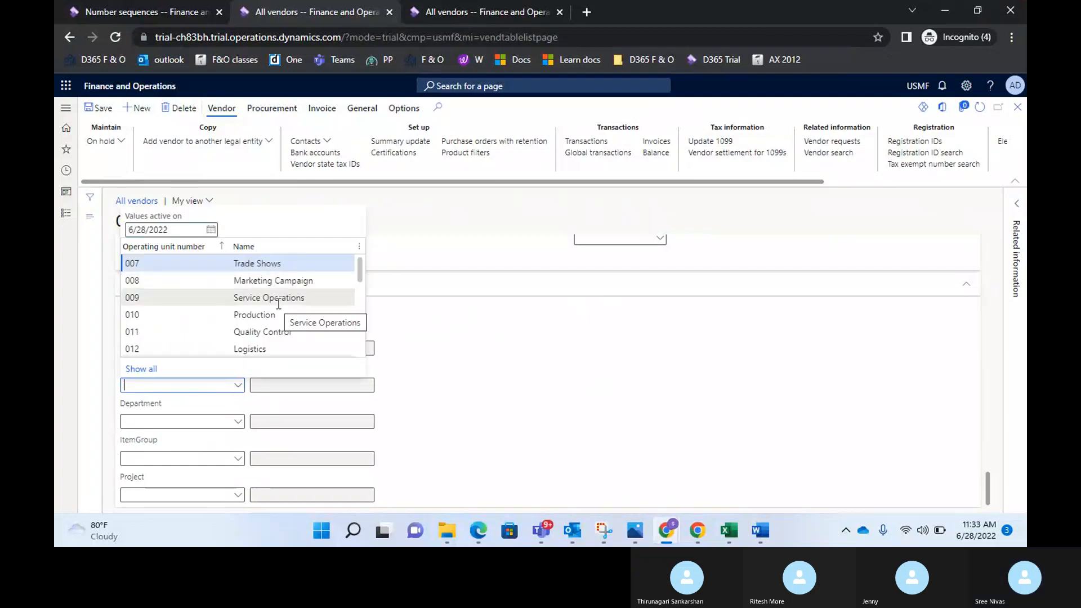
scroll(261, 328, down, 5)
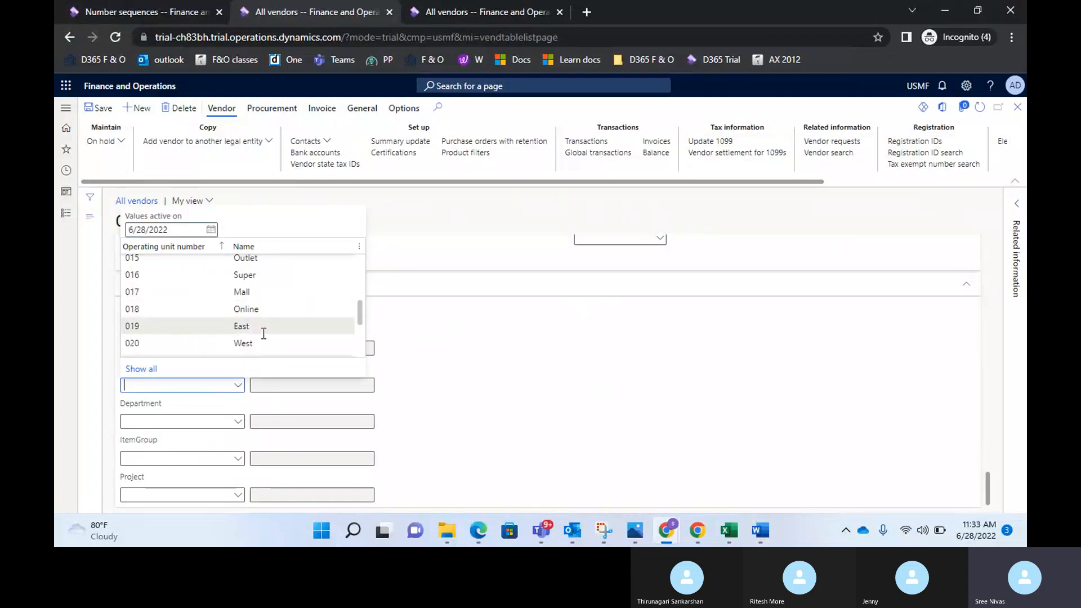
scroll(264, 331, up, 5)
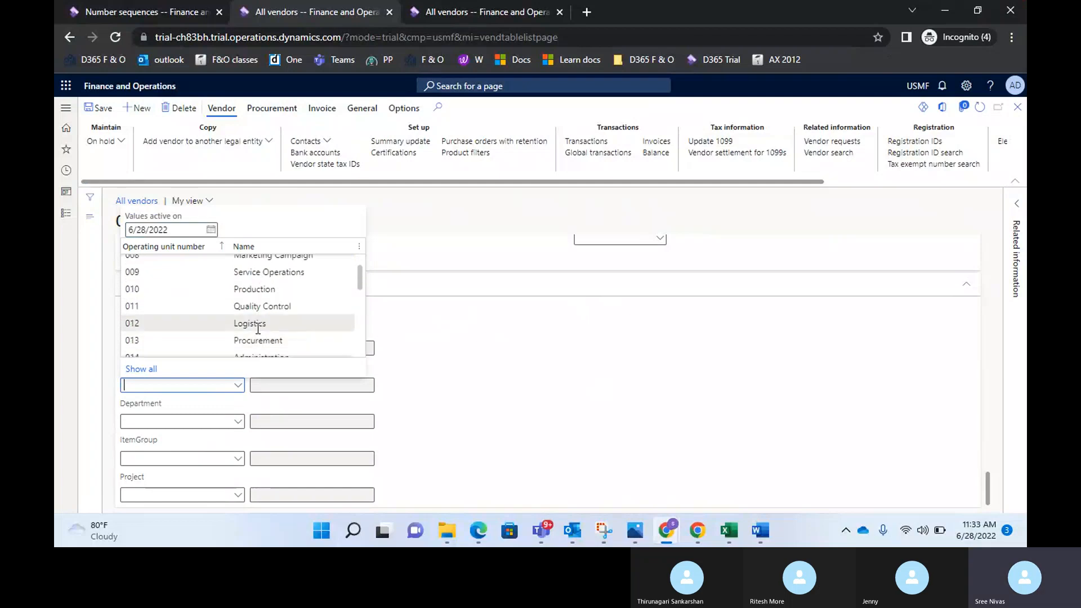
click(391, 320)
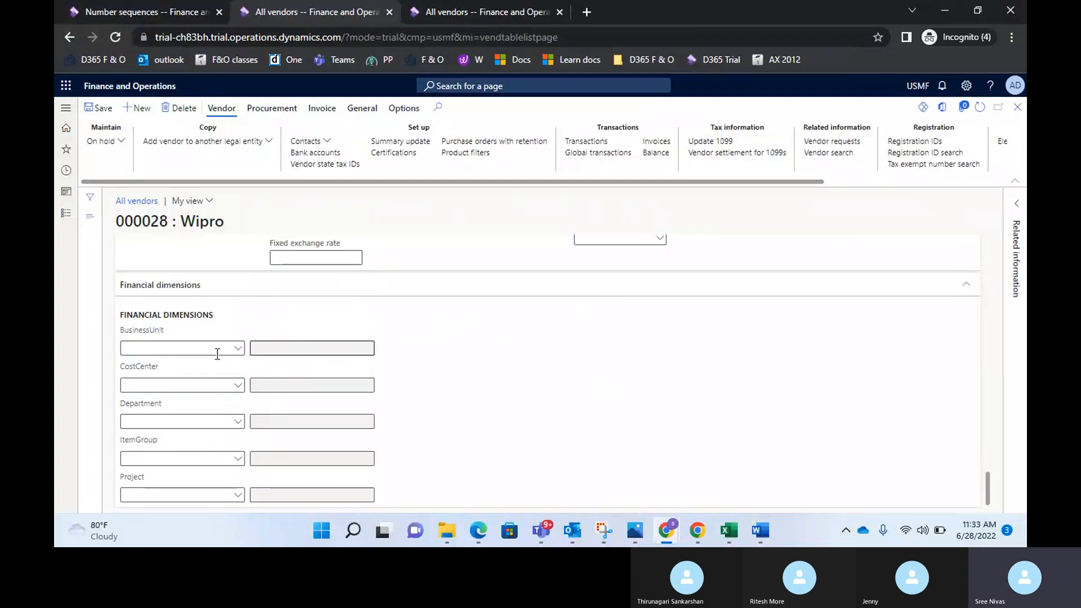
- Look through the available BusinessUnit values under Financial dimensions without selecting one
click(241, 351)
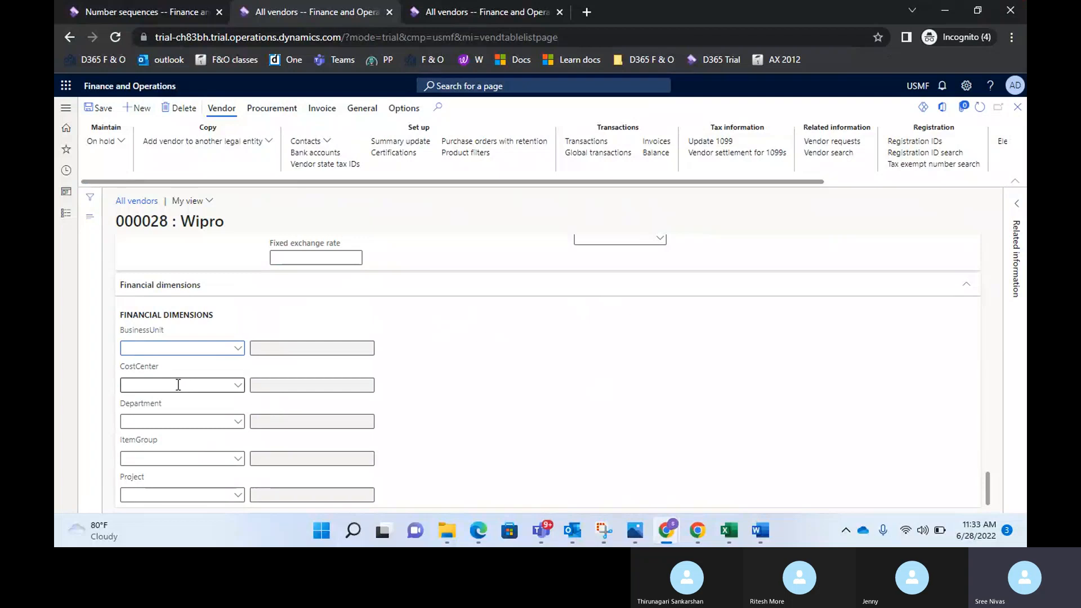
scroll(260, 242, down, 2)
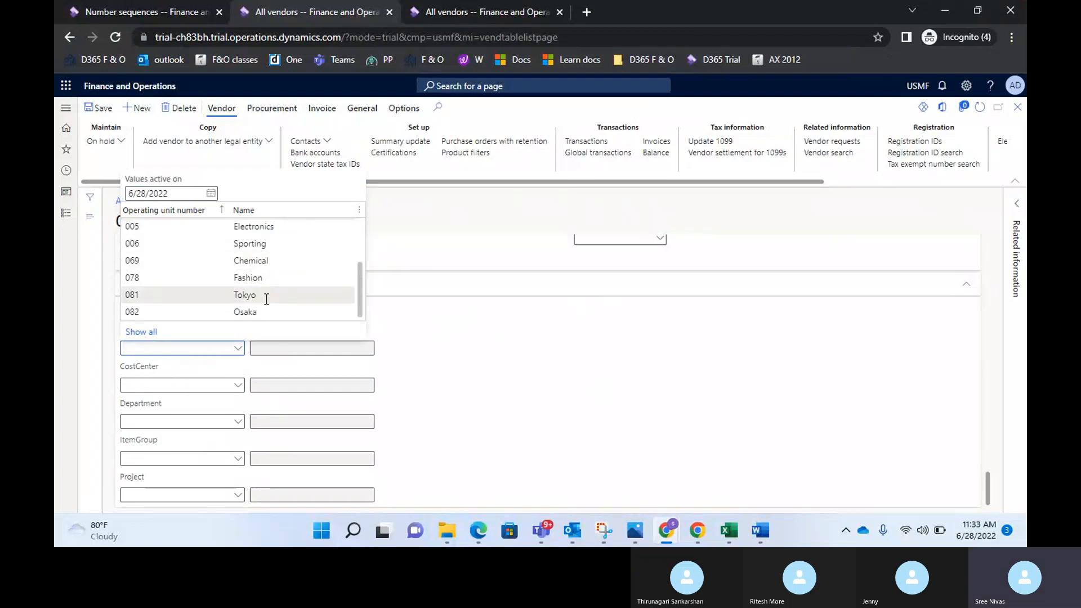
scroll(264, 270, up, 2)
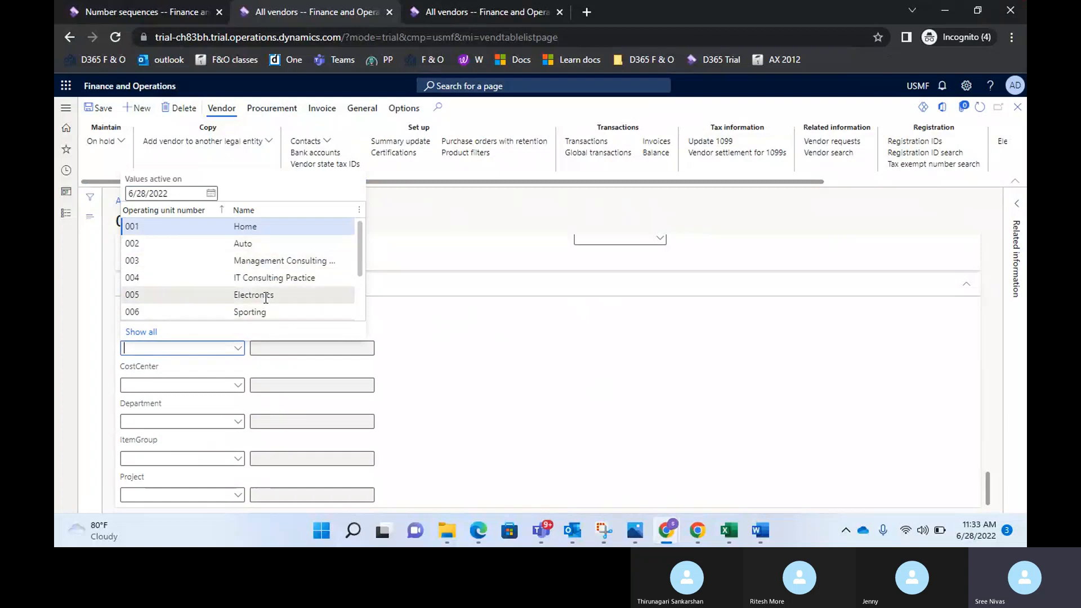
scroll(264, 278, down, 2)
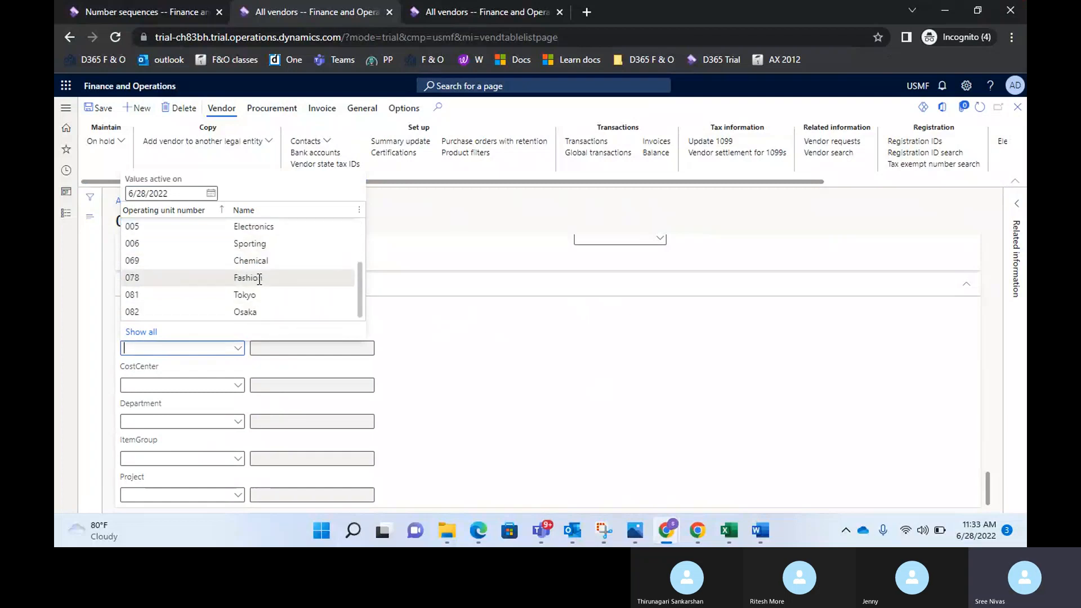
click(409, 336)
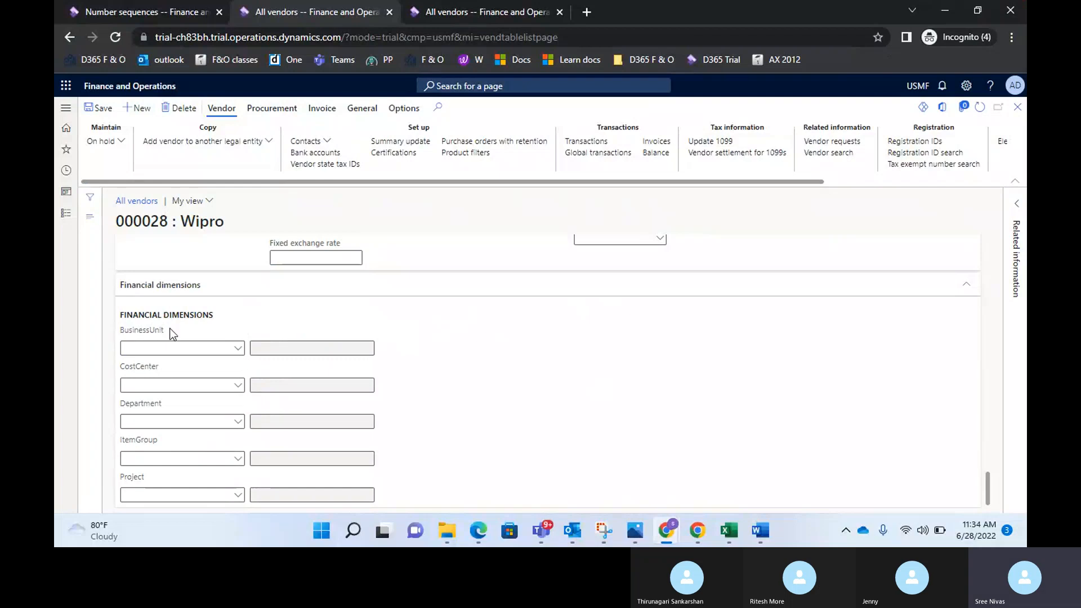
- Review the choices for the CostCenter and Department financial dimensions, leaving both fields empty
click(236, 386)
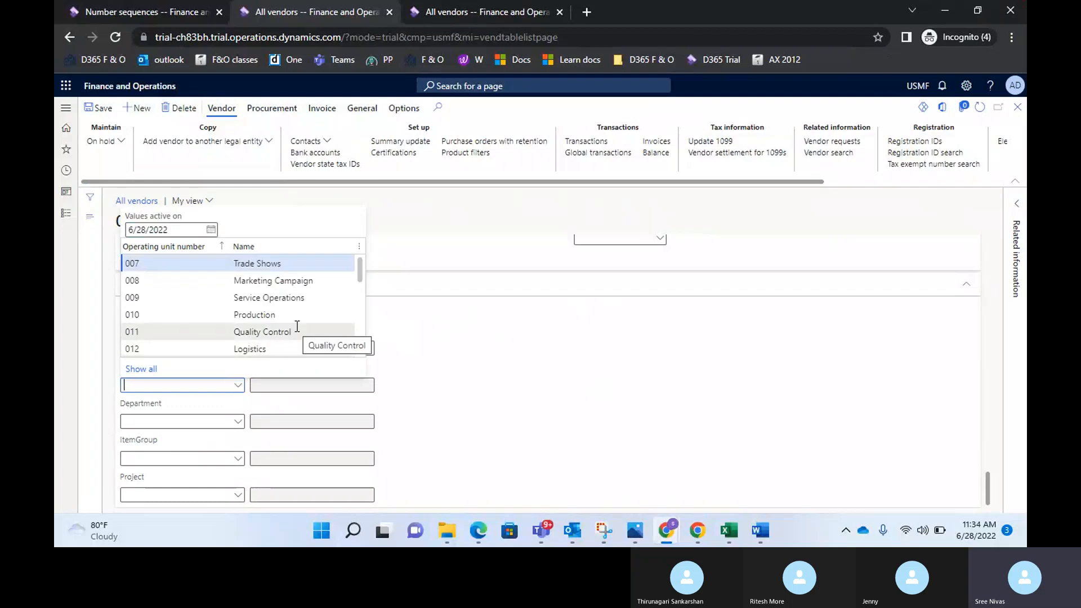
scroll(298, 326, down, 10)
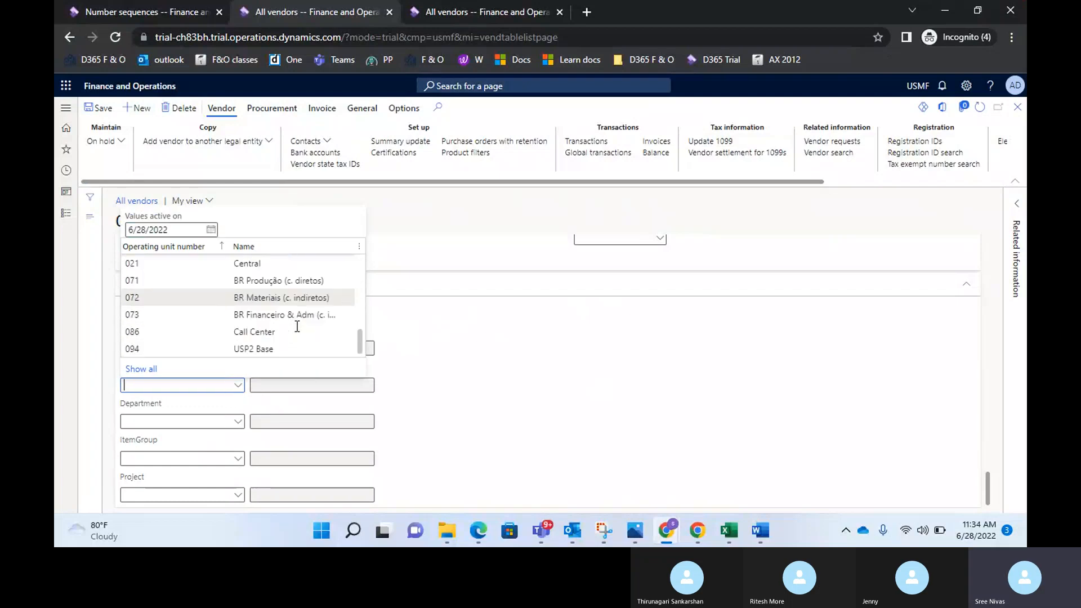
click(238, 417)
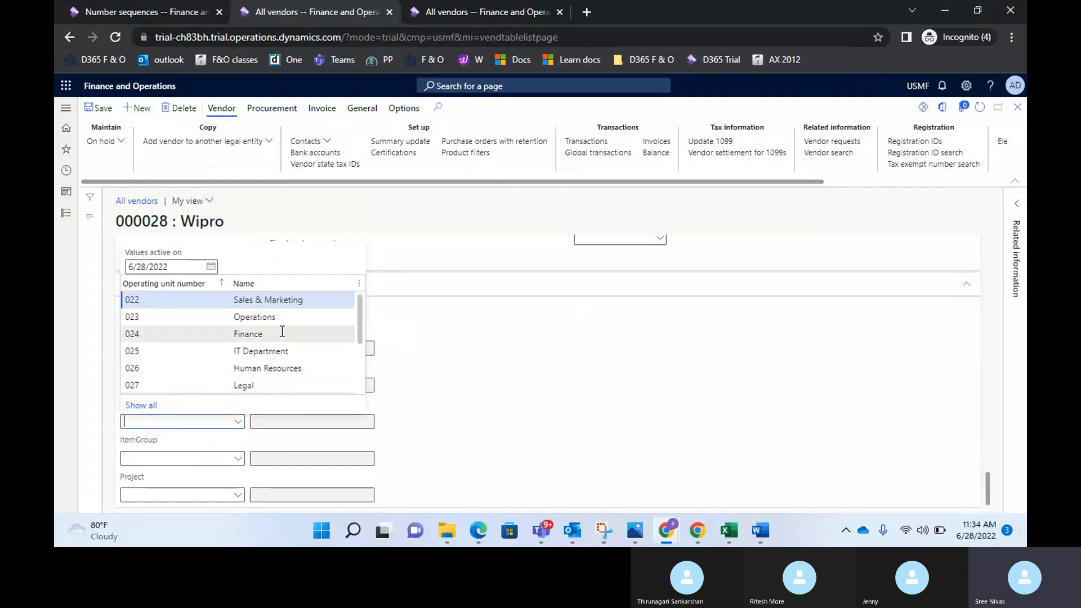
scroll(282, 363, down, 3)
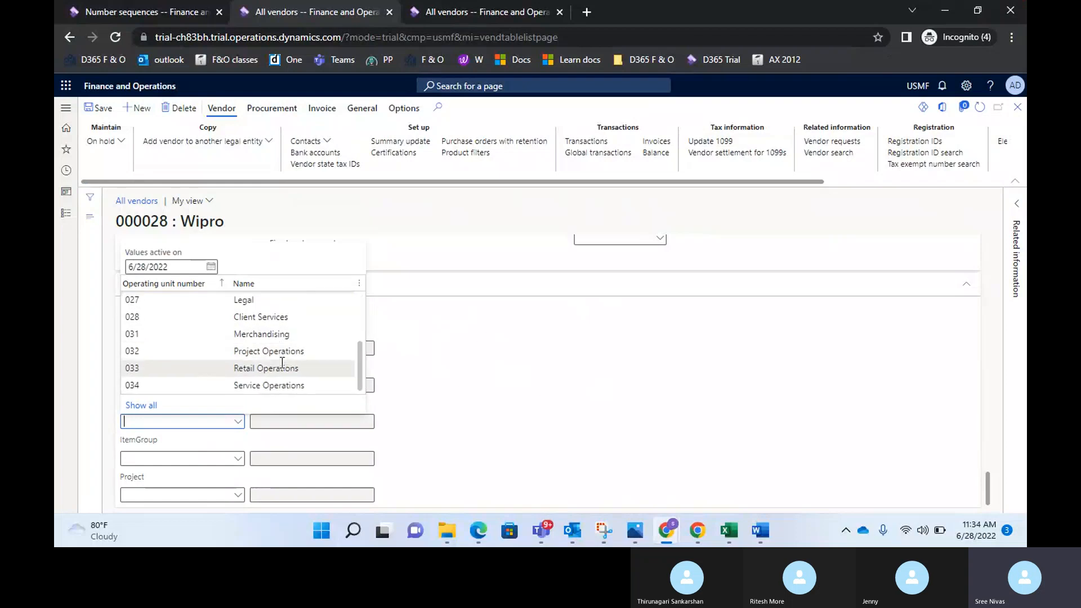
click(445, 401)
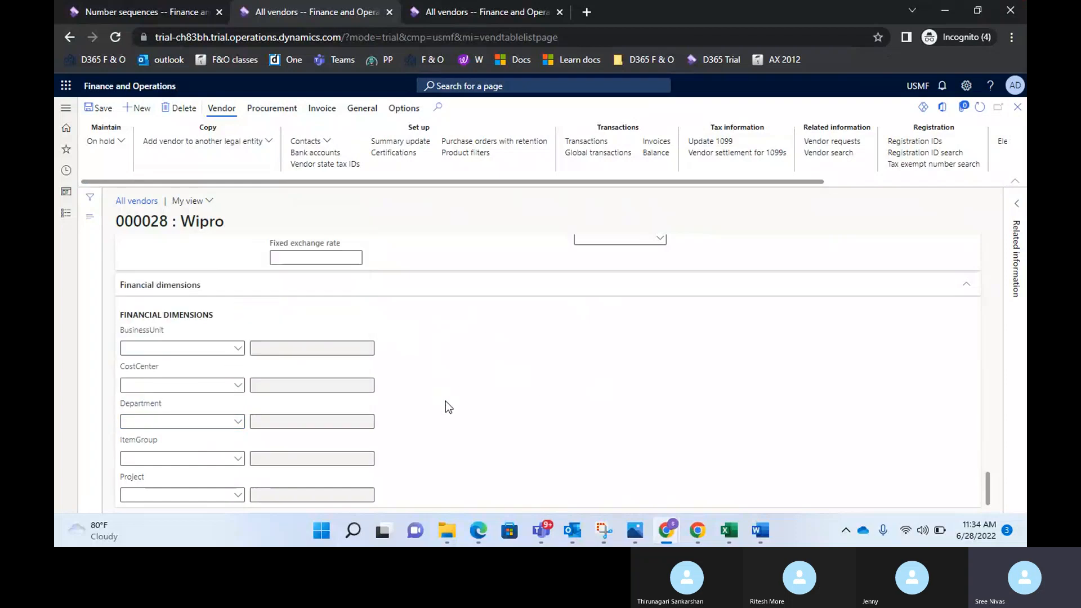
- Look through the available ItemGroup values under Financial dimensions without selecting one
click(236, 460)
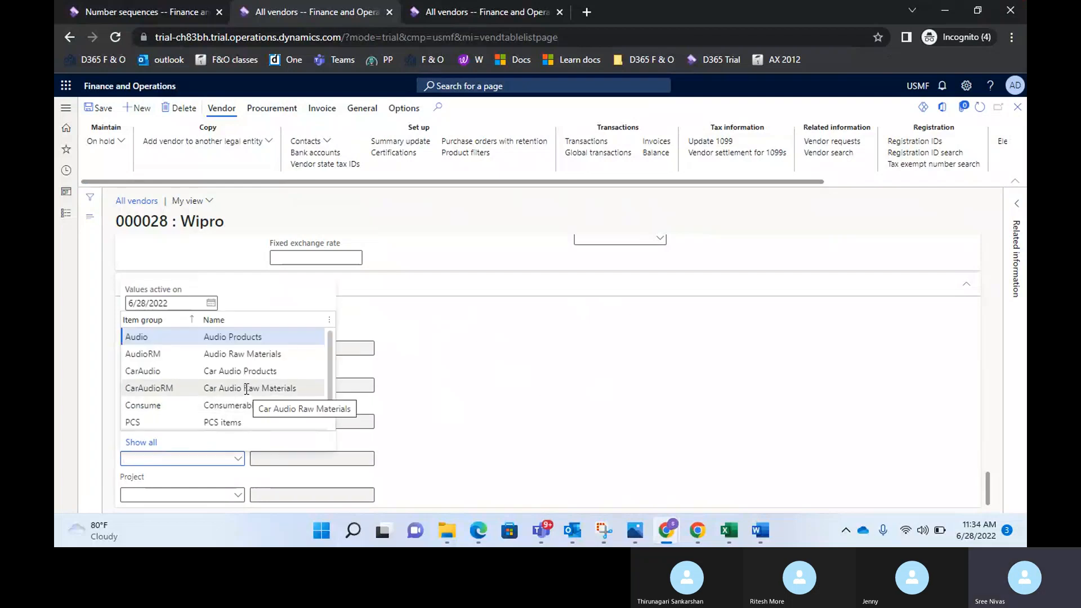
scroll(247, 389, down, 2)
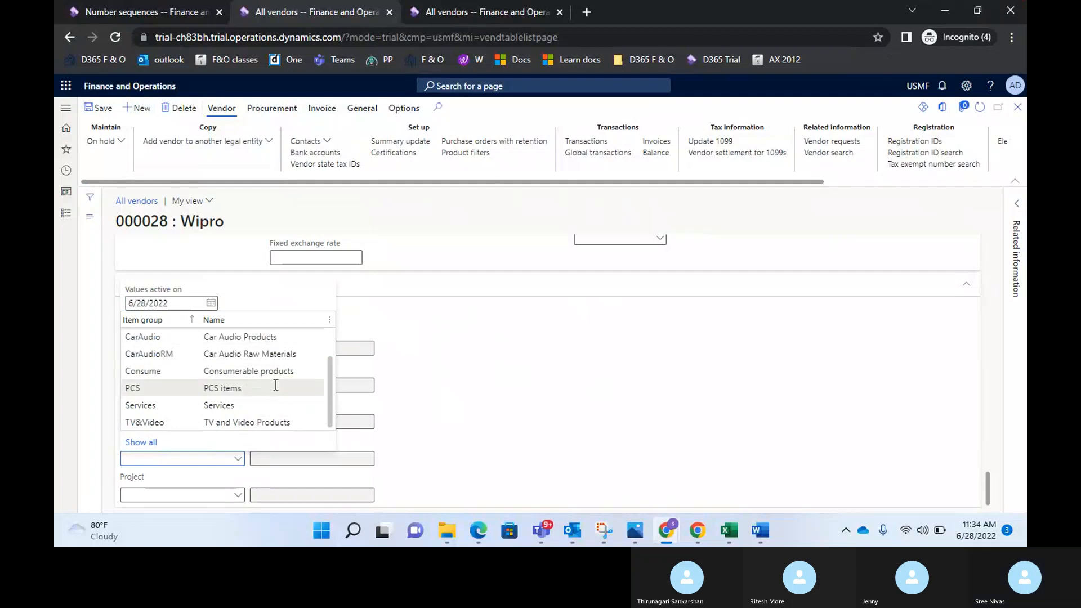
scroll(223, 412, up, 2)
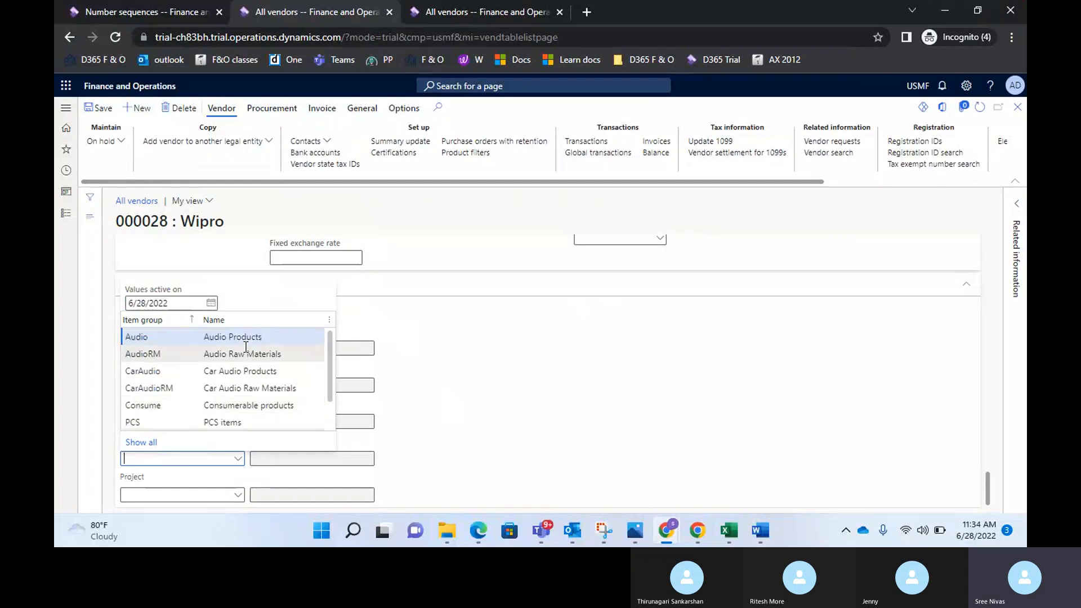
scroll(249, 343, down, 2)
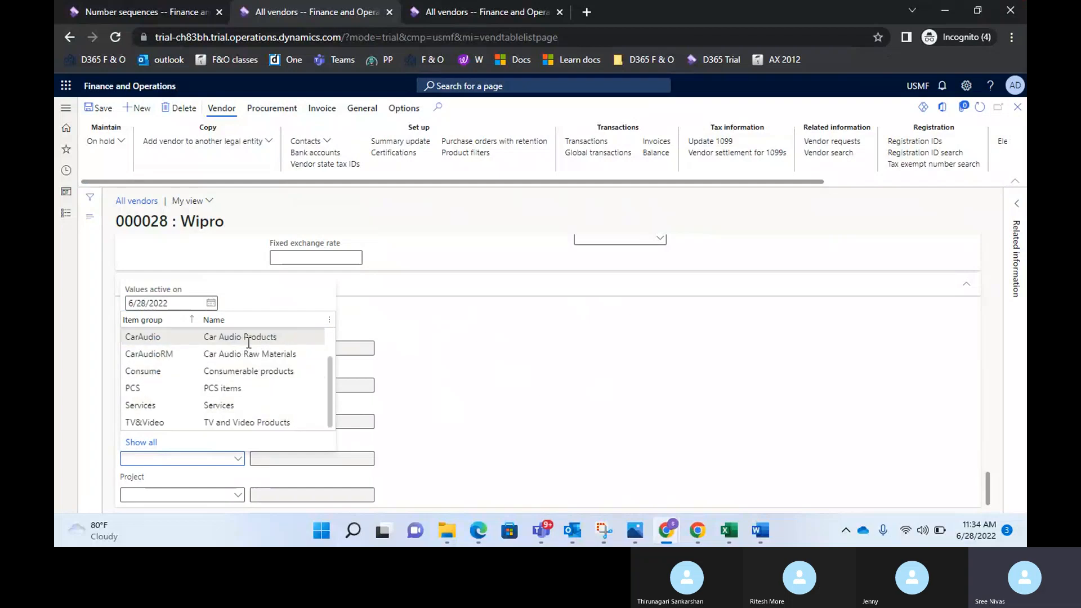
click(496, 398)
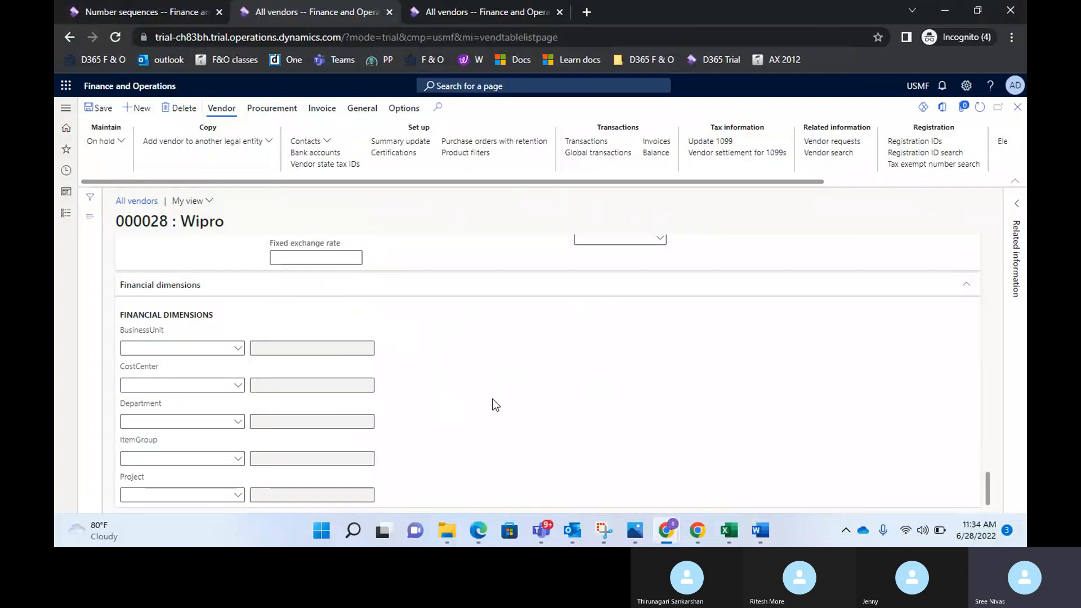
- Browse the project list for the Project financial dimension and close it without selecting a project
click(241, 499)
click(241, 496)
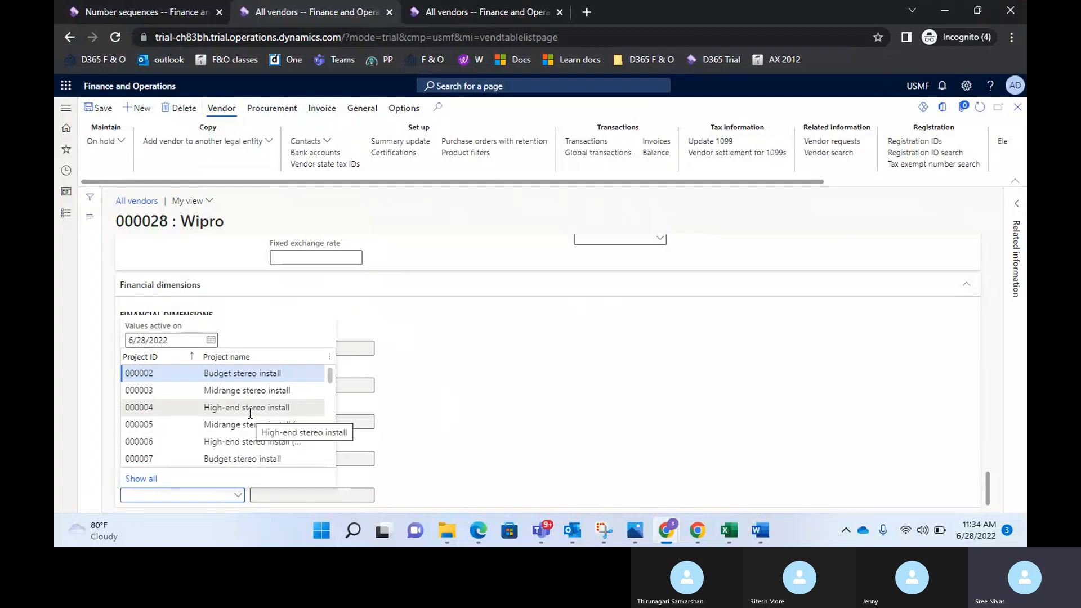
scroll(250, 414, down, 15)
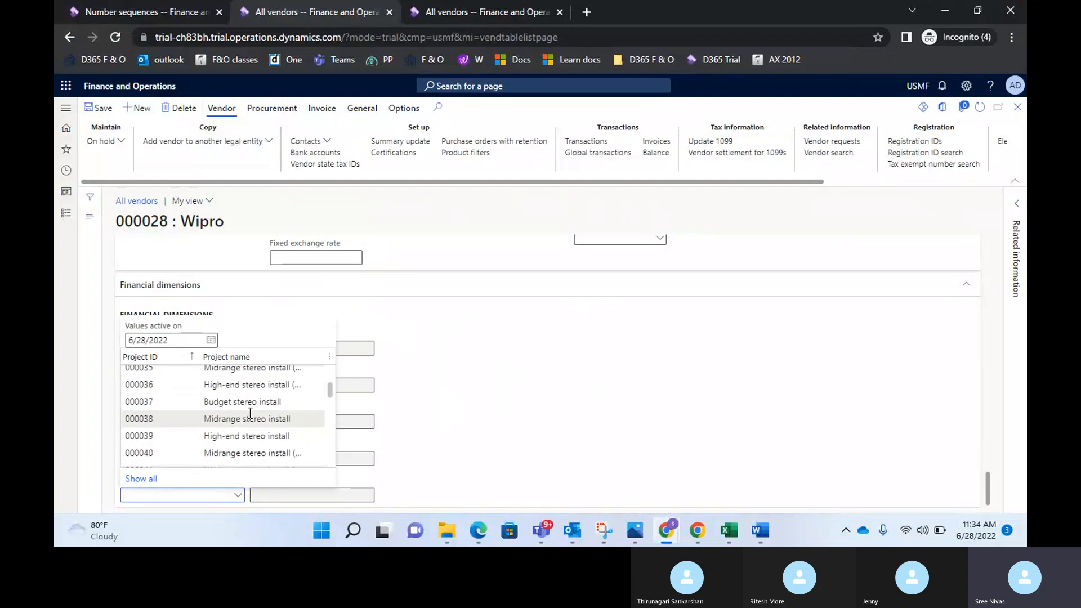
scroll(250, 414, down, 15)
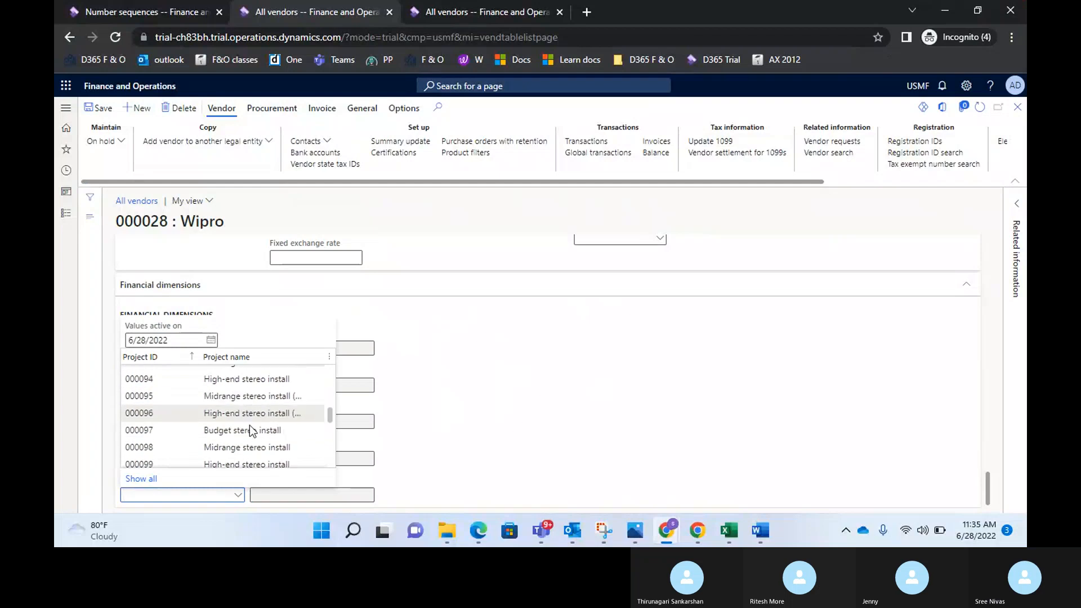
click(472, 424)
scroll(472, 424, up, 3)
scroll(445, 447, down, 3)
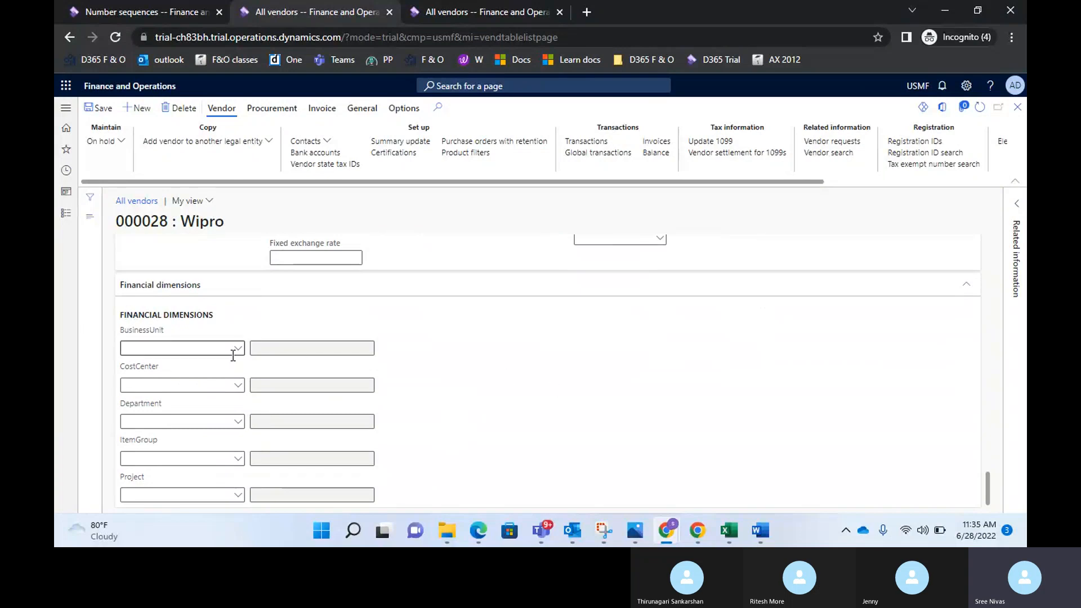
- Check the CostCenter choices once more without selecting one and go back up through the vendor record to Purchasing demographics
click(238, 392)
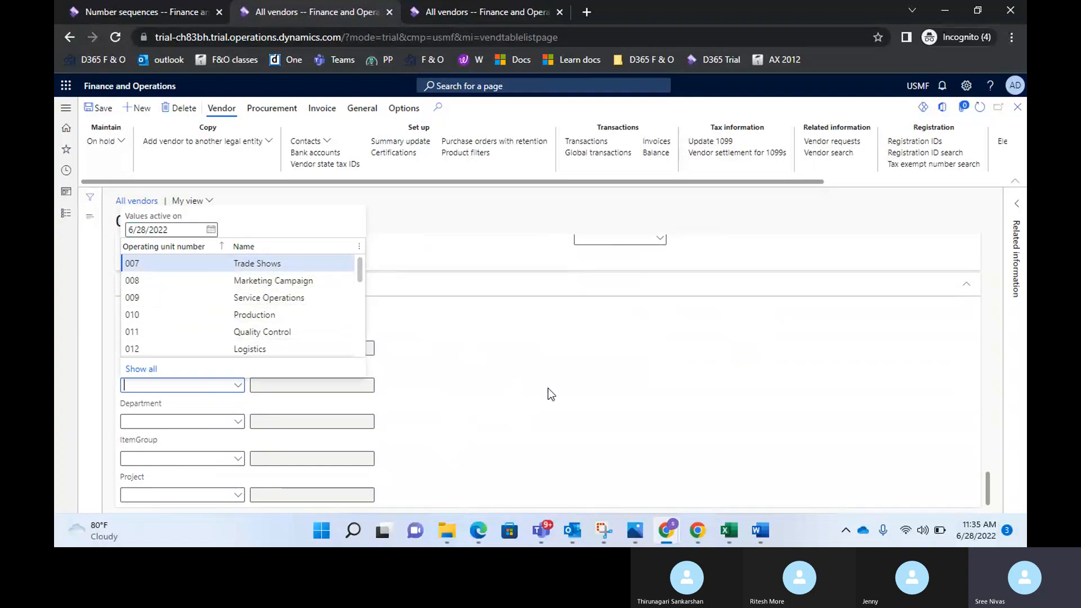
click(434, 380)
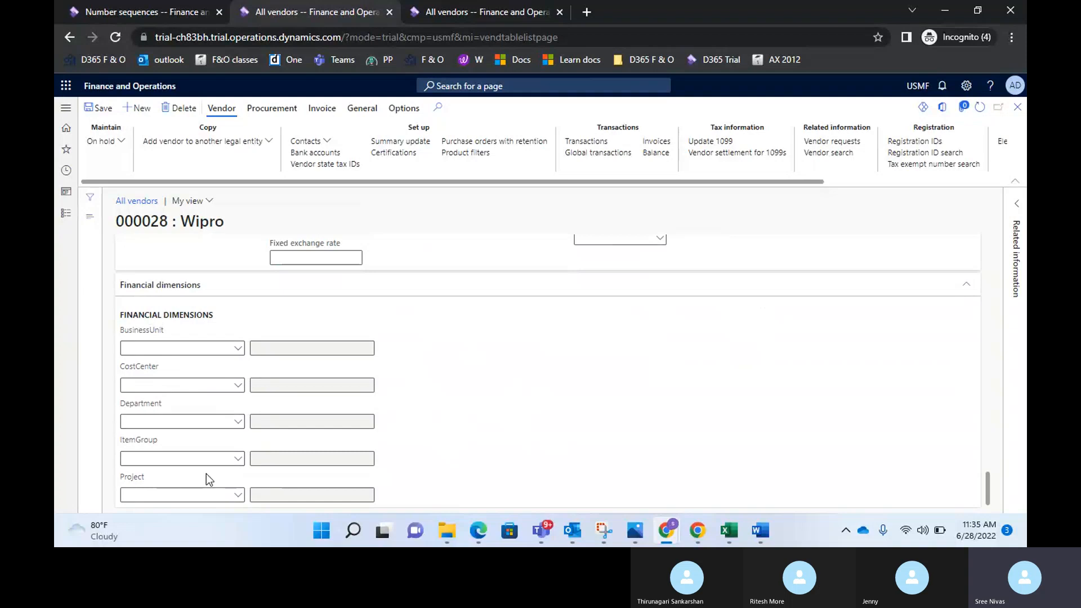
scroll(503, 460, up, 5)
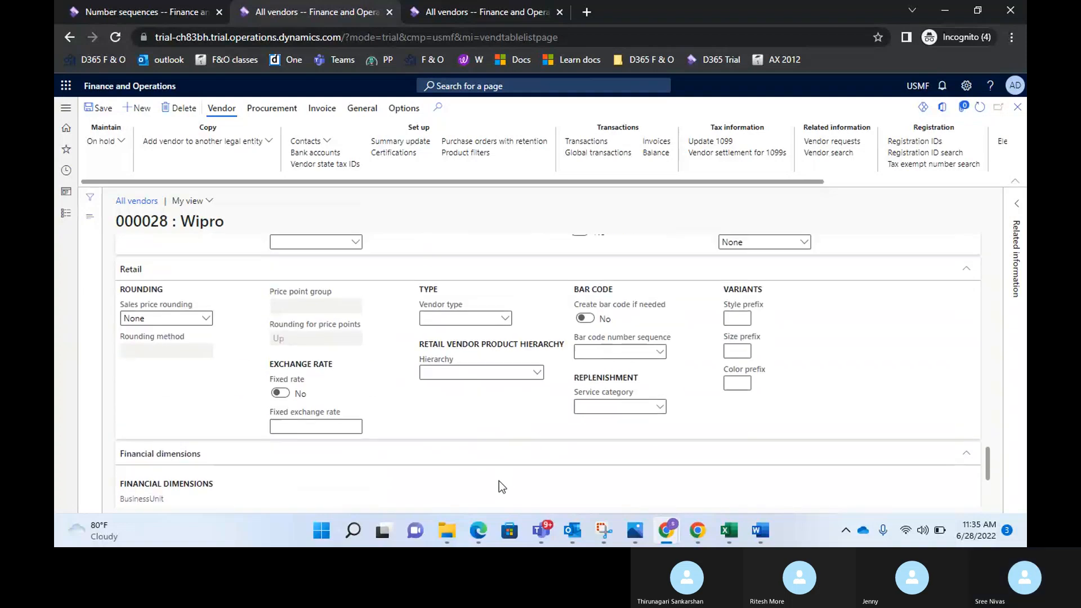
scroll(627, 438, up, 10)
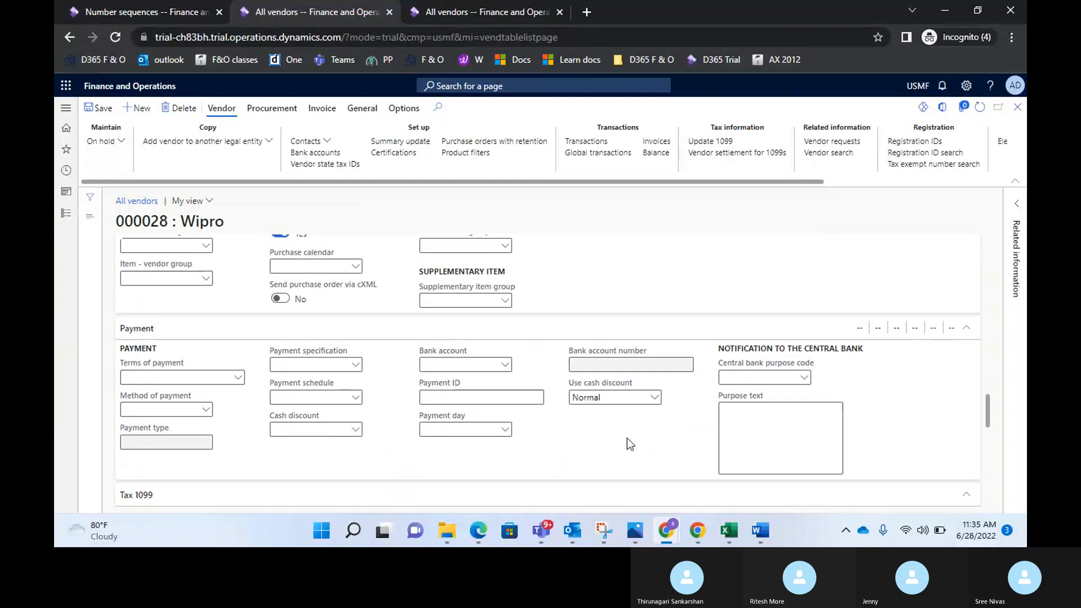
scroll(628, 443, up, 6)
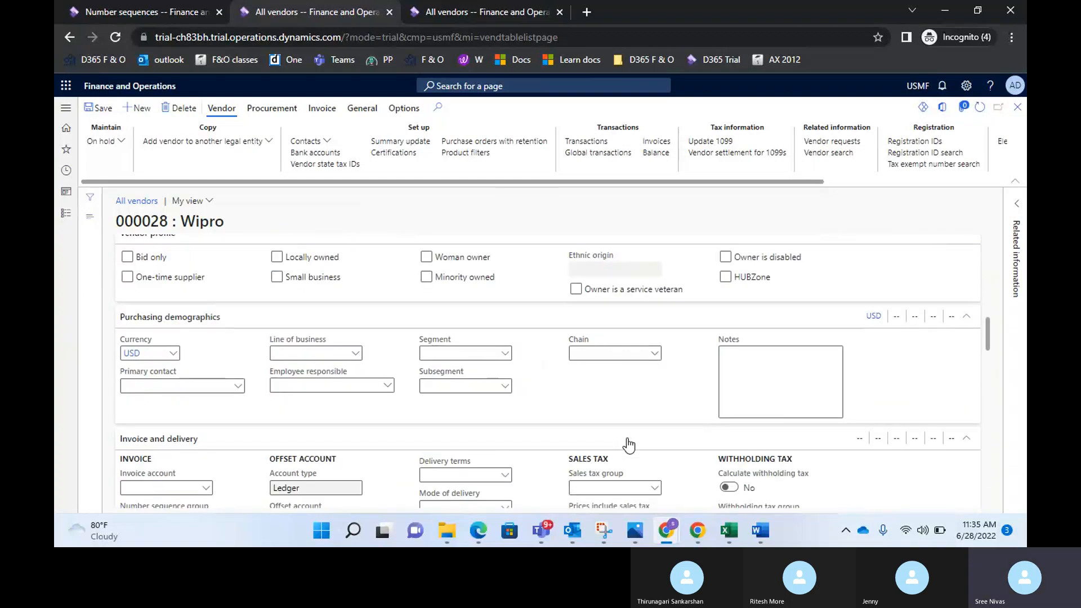
- Save the Wipro vendor record
scroll(629, 445, up, 1)
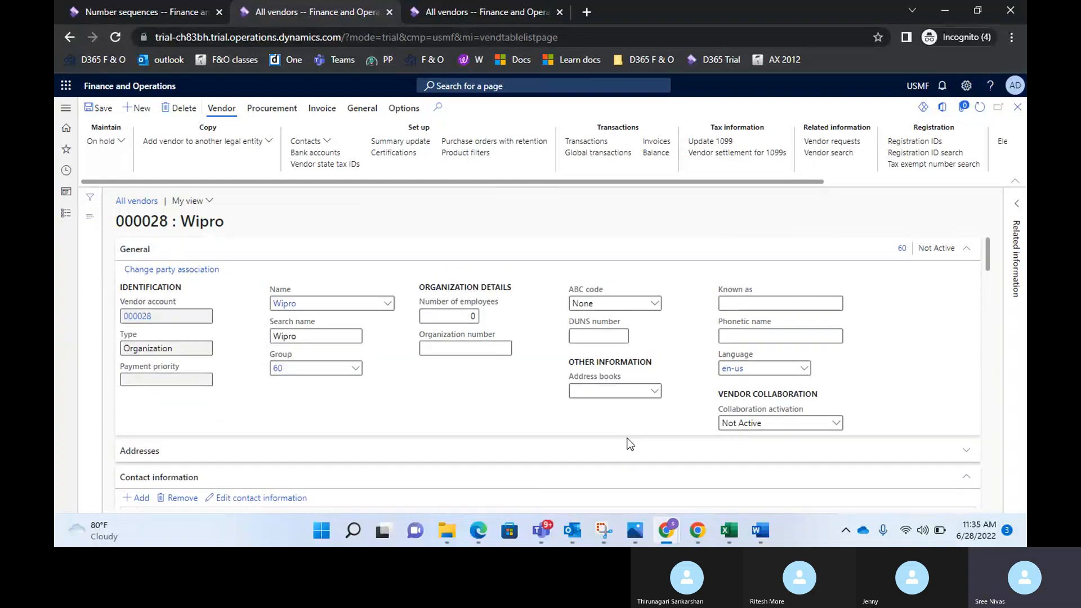
click(105, 113)
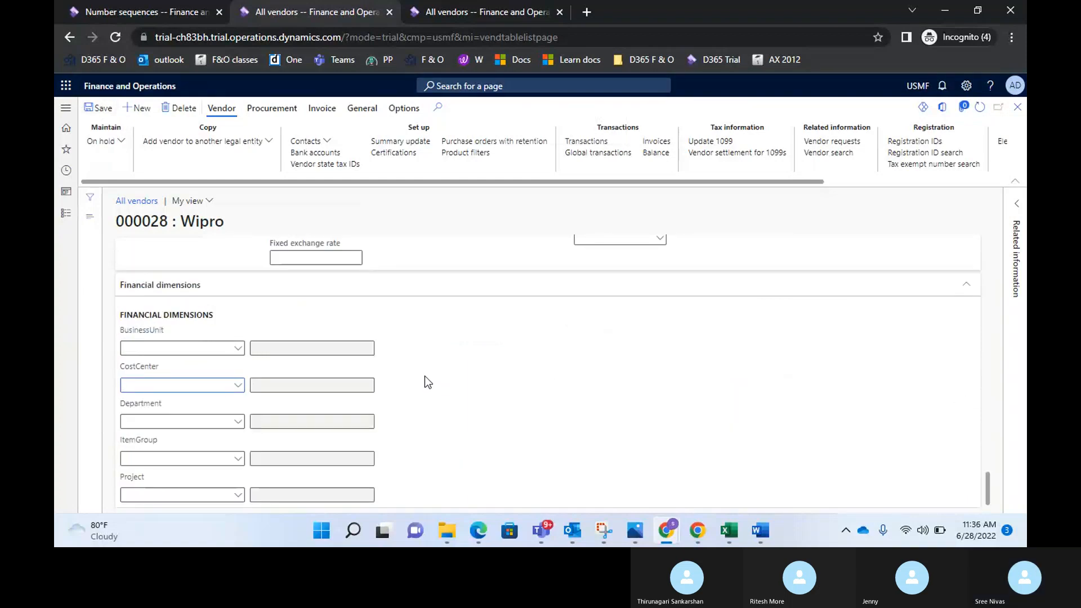
- Return to the number sequences of company REL and start the Generate process for missing number sequences
click(128, 12)
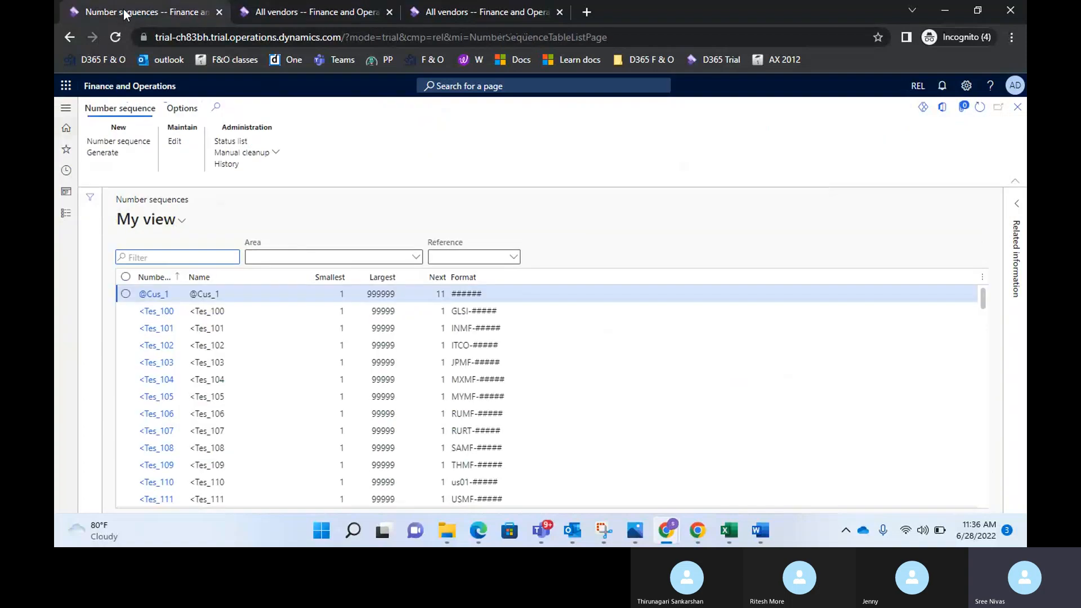
click(110, 156)
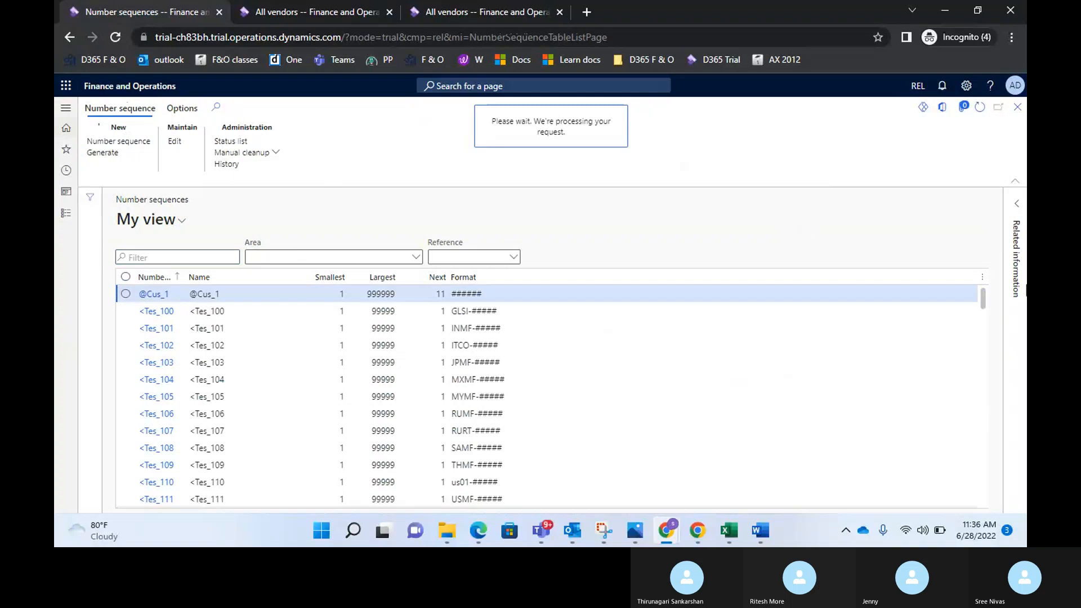
- Go back to the Wipro vendor record and change the active legal entity to REL (Reliance)
click(302, 12)
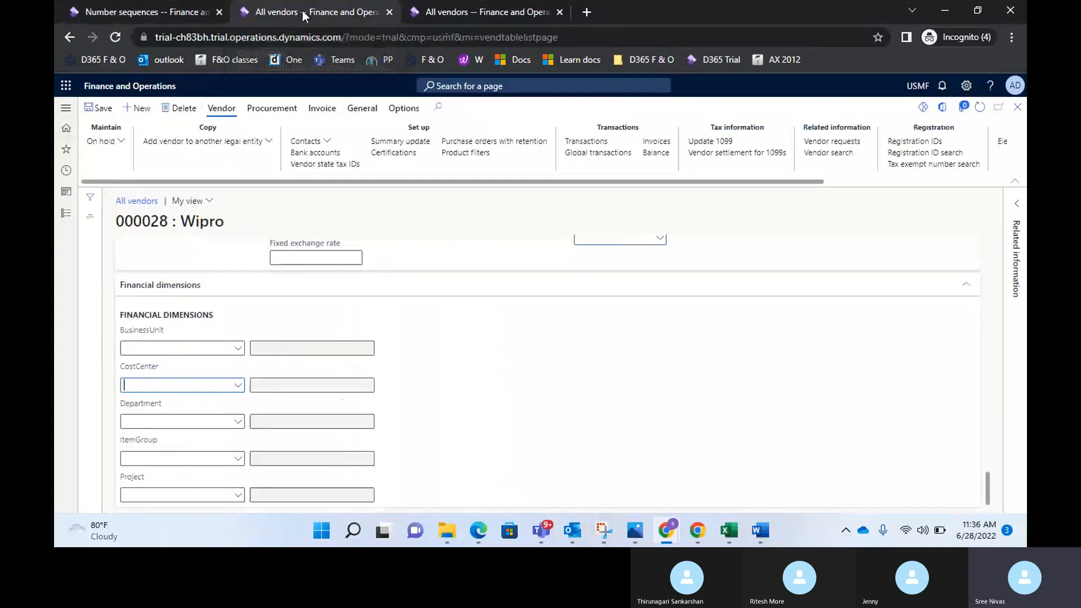
click(64, 215)
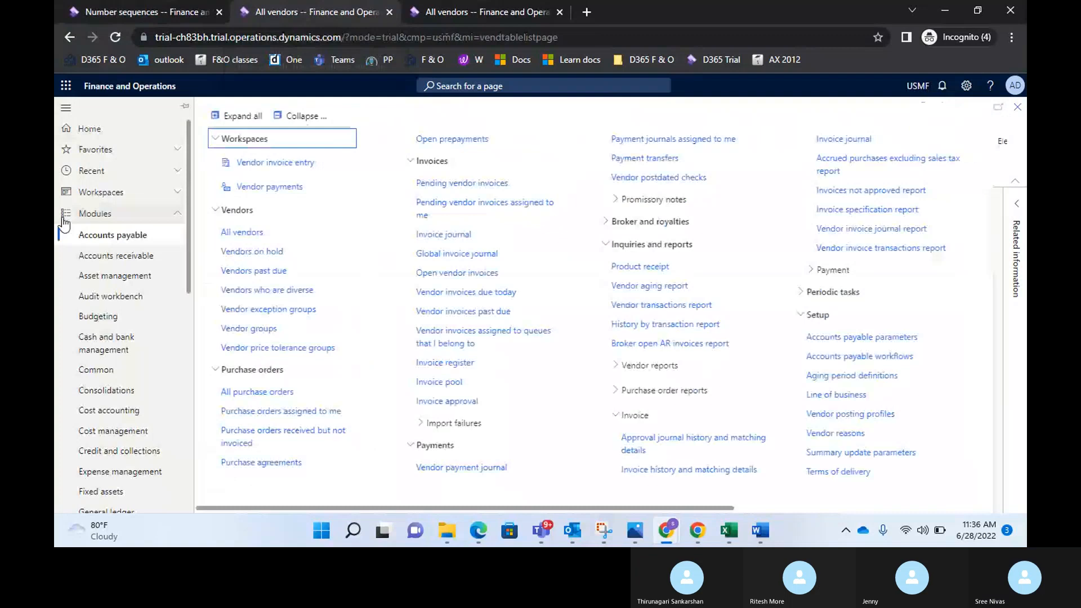
click(919, 90)
text(REL)
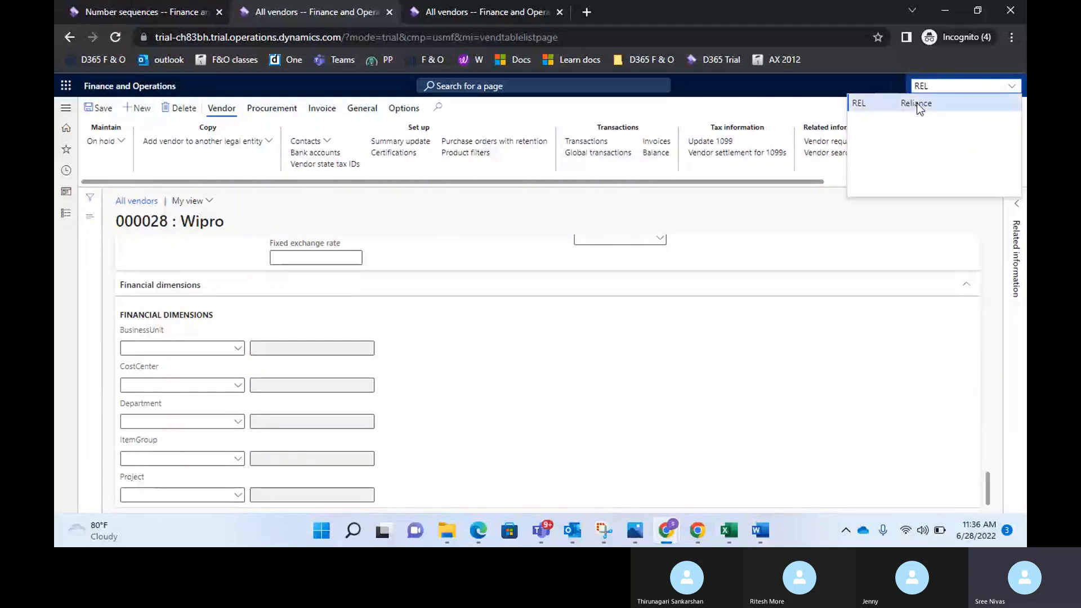
- Switch the active company of the vendor page to REL (Reliance)
click(916, 103)
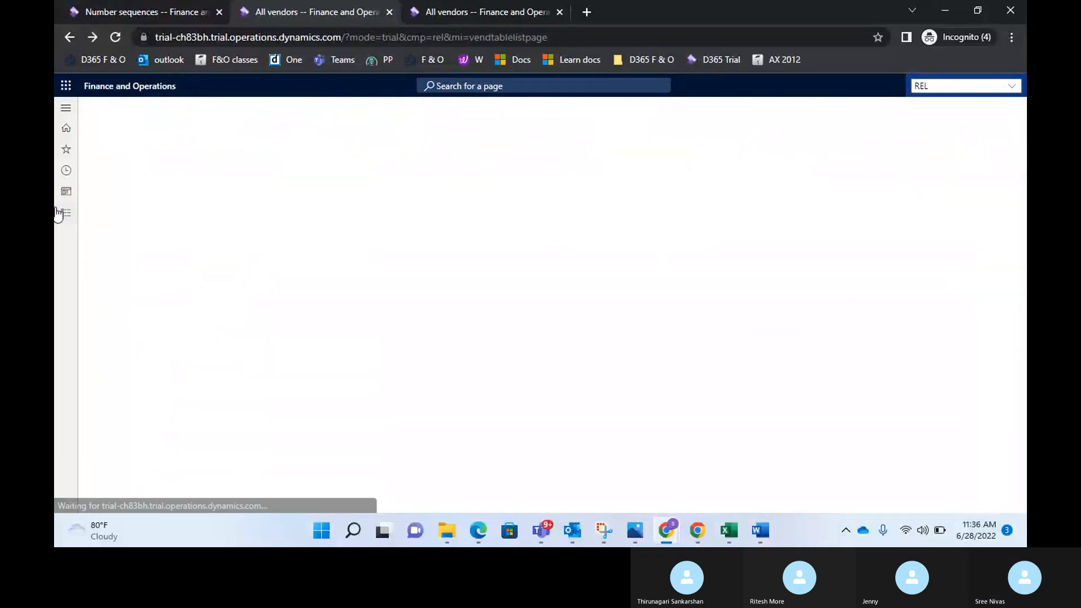
click(123, 13)
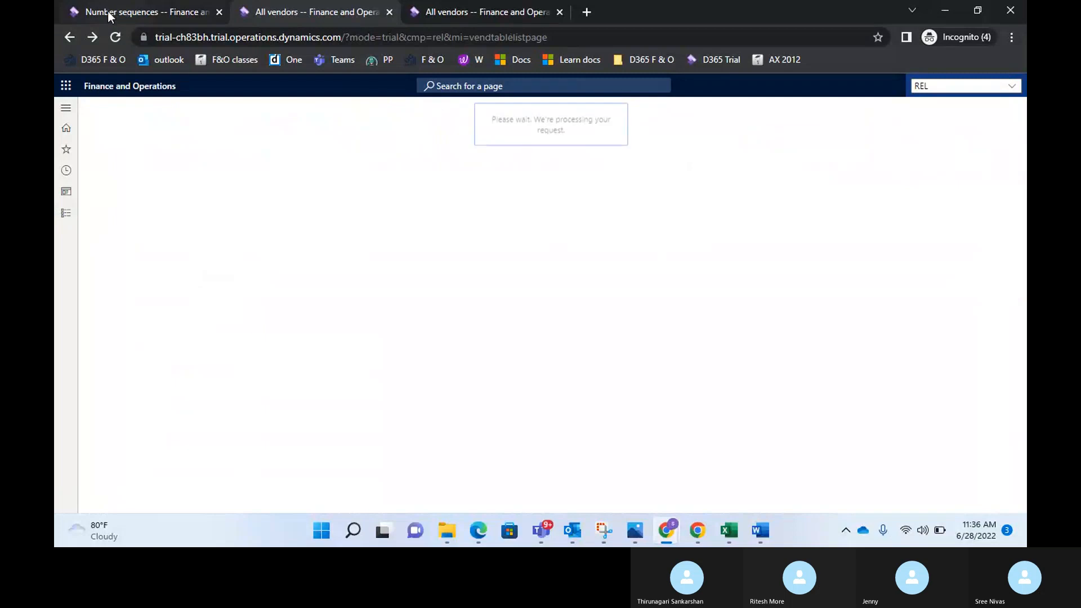
click(306, 14)
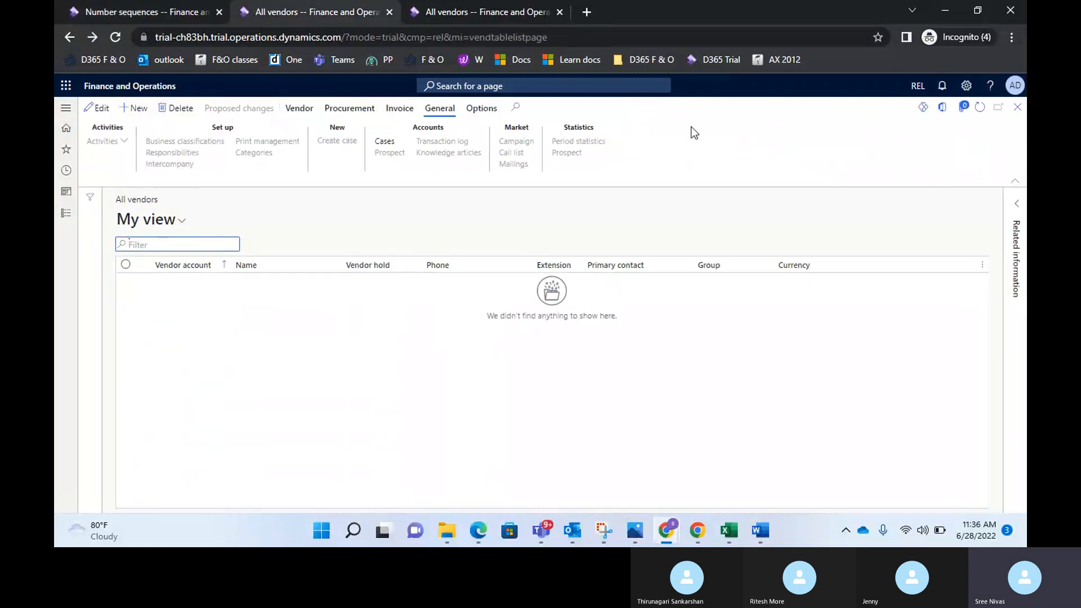
- Open the Accounts payable parameters from the module's setup section and show the number sequences for payables documents
click(66, 213)
scroll(117, 301, down, 5)
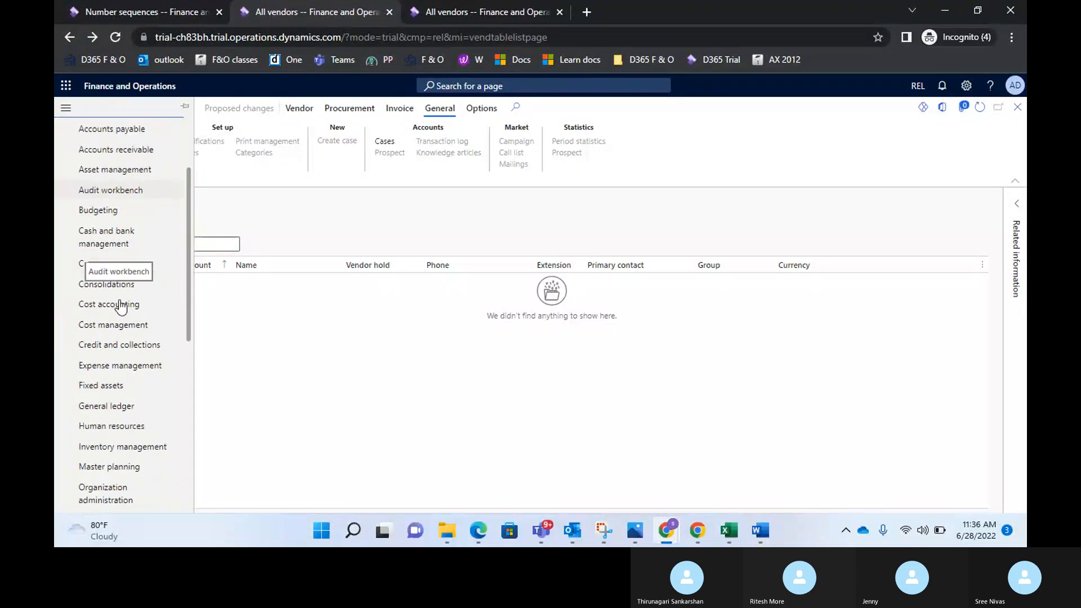
scroll(120, 306, up, 5)
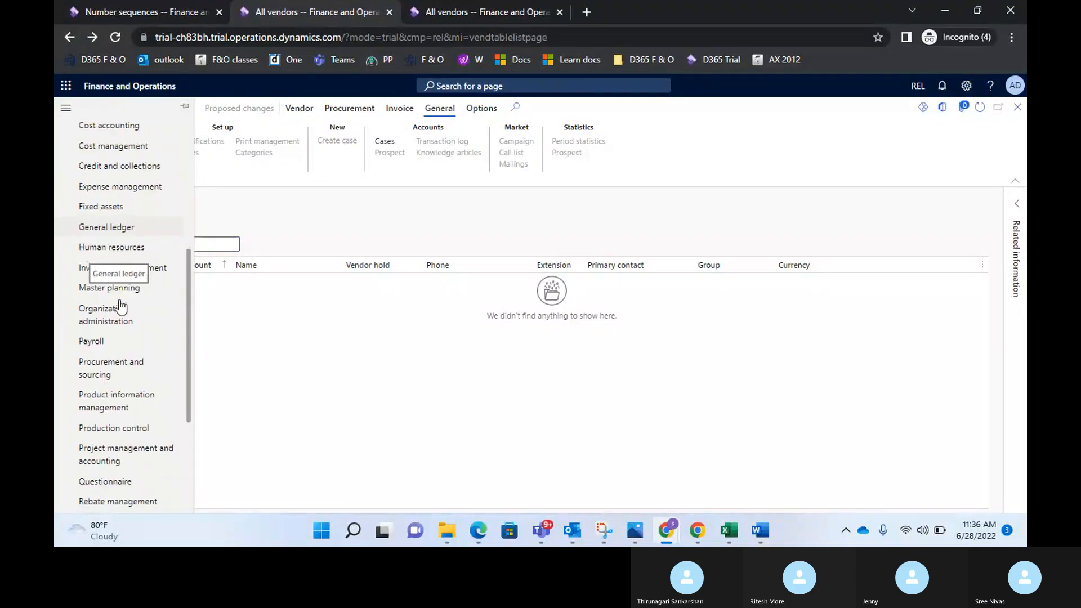
click(117, 235)
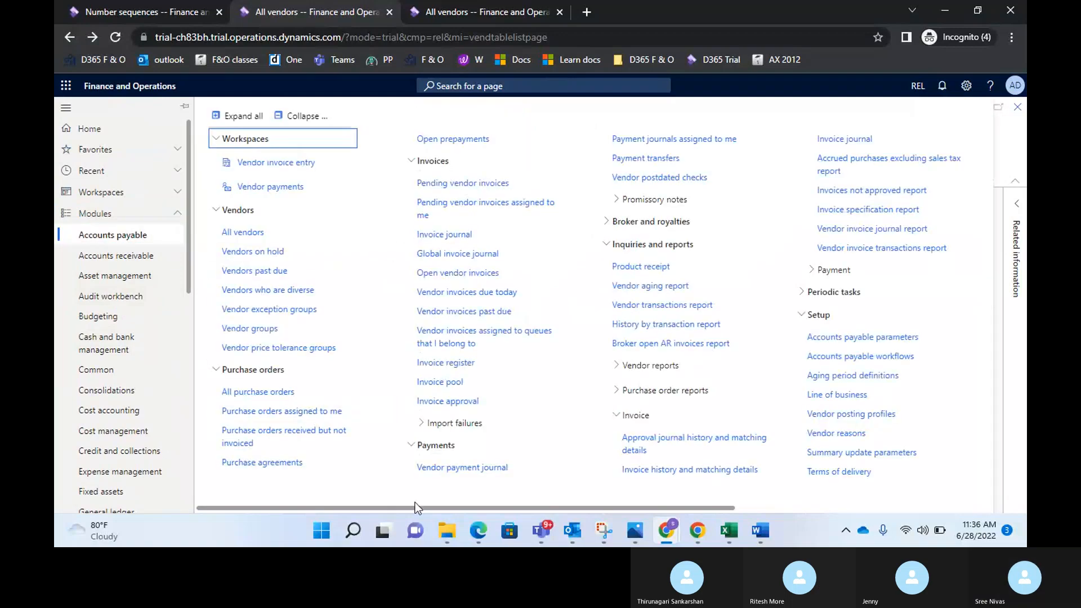
drag(427, 507, 776, 518)
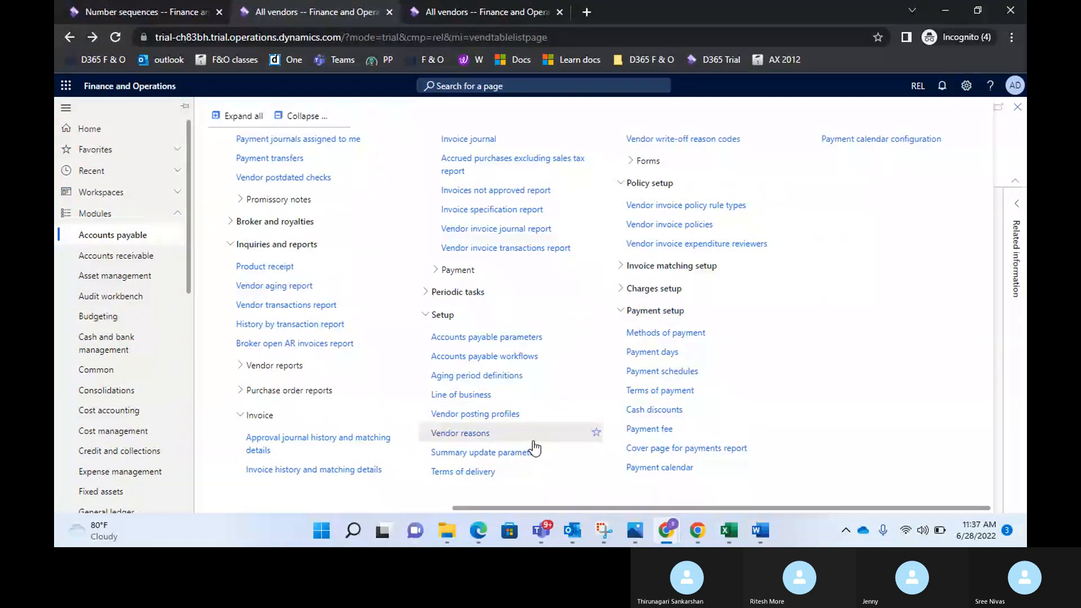
click(493, 337)
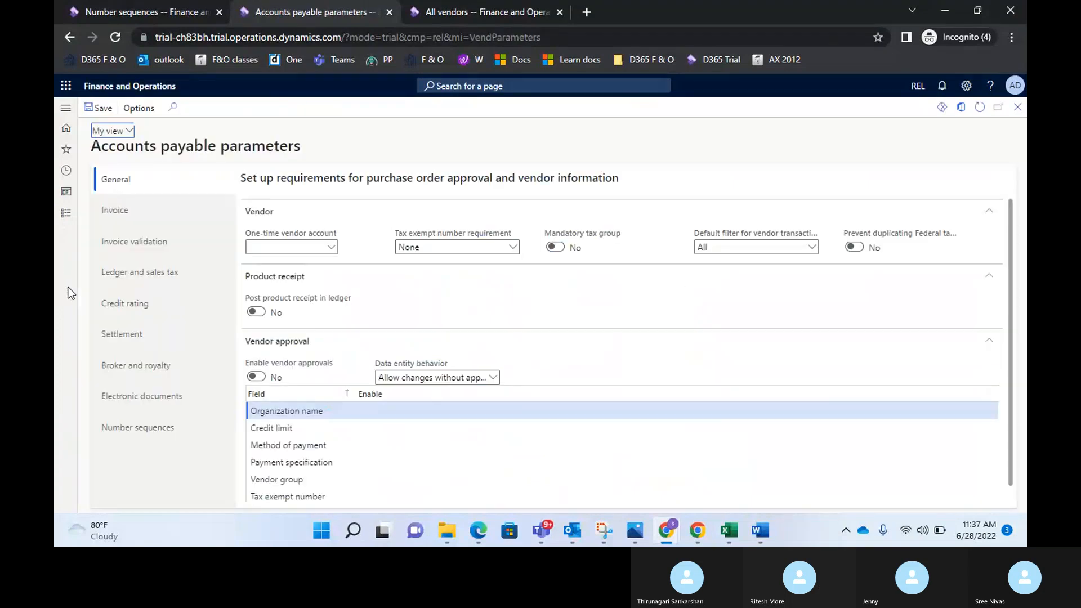
click(139, 432)
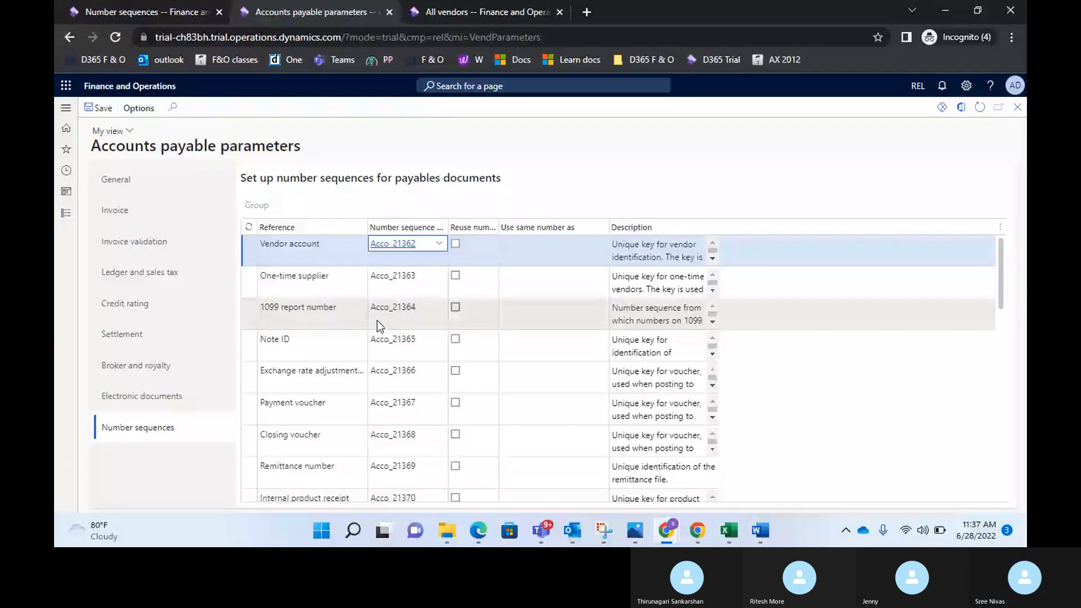
- Dismiss the messages on the Number sequences page, close that page, and clear the dashboard's welcome tour
click(136, 14)
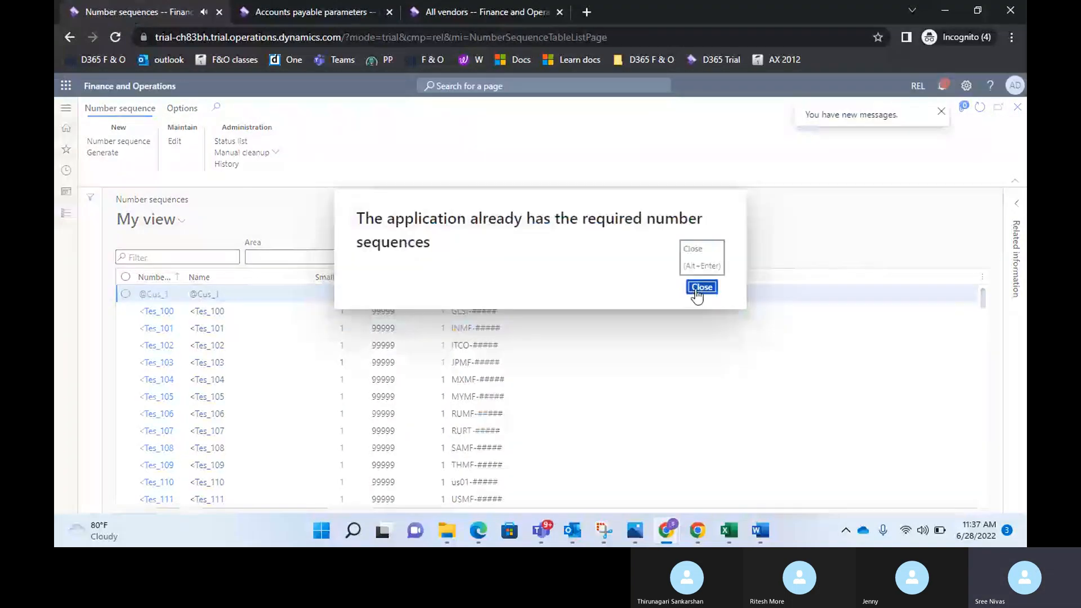
click(701, 288)
click(940, 112)
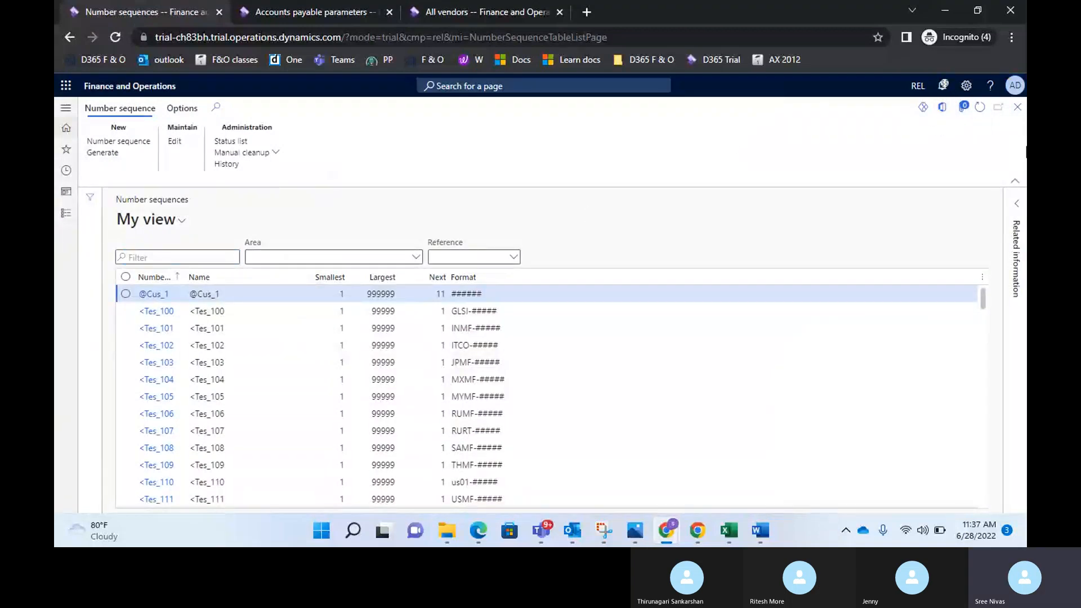
click(1019, 110)
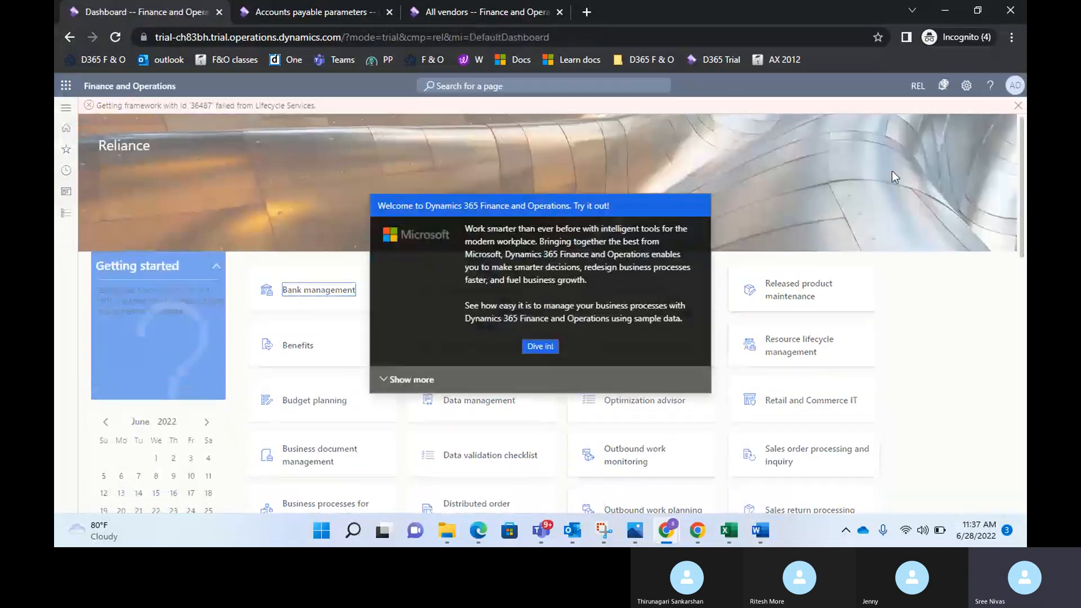
click(537, 347)
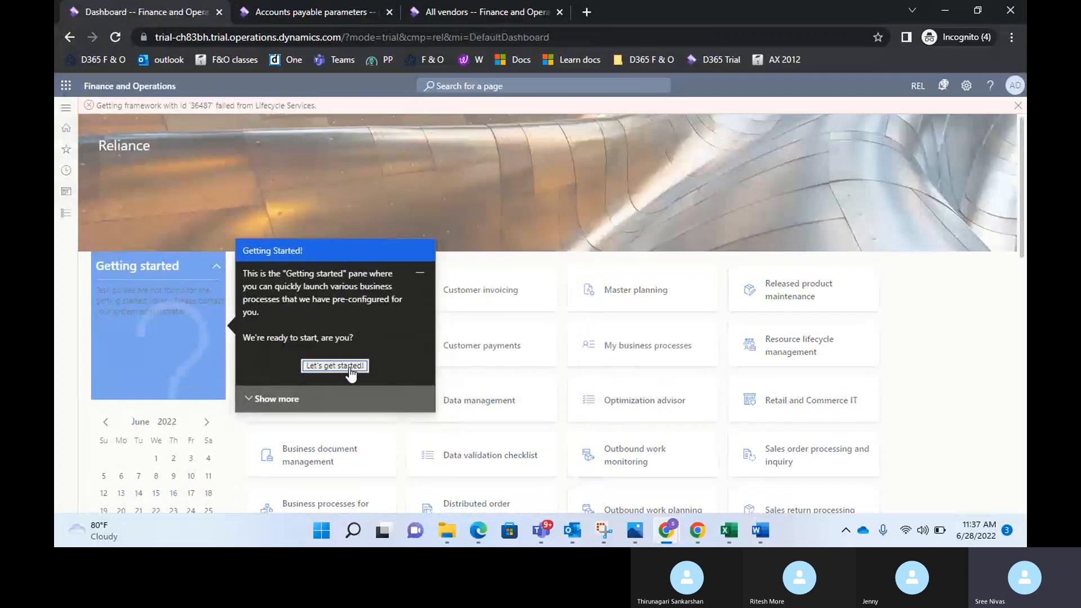
click(335, 366)
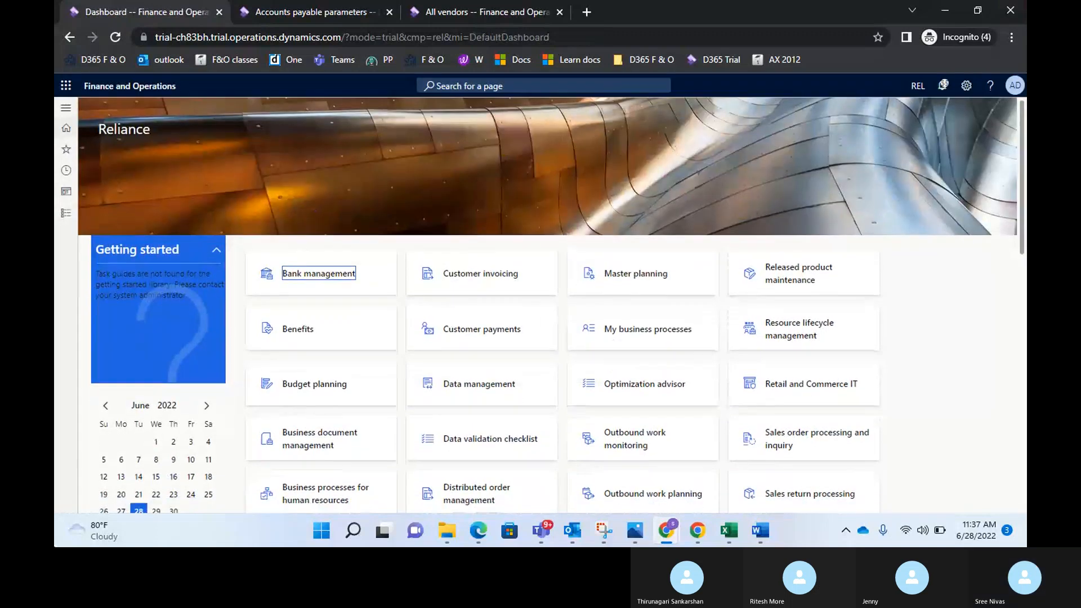
- Open the Number sequences list from Organization administration and look through its entries
click(66, 213)
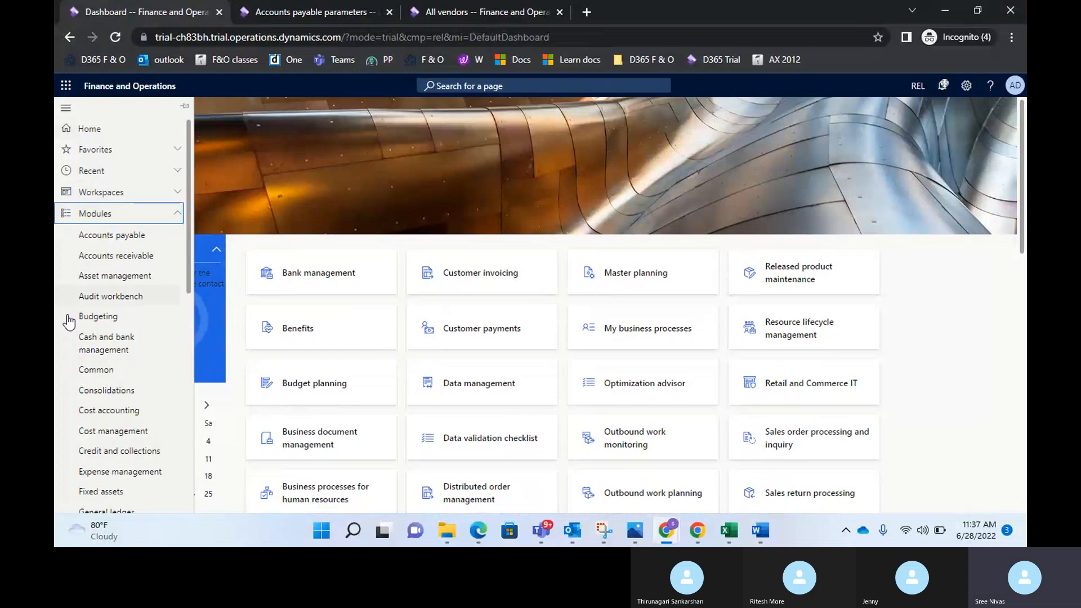
scroll(71, 382, down, 1)
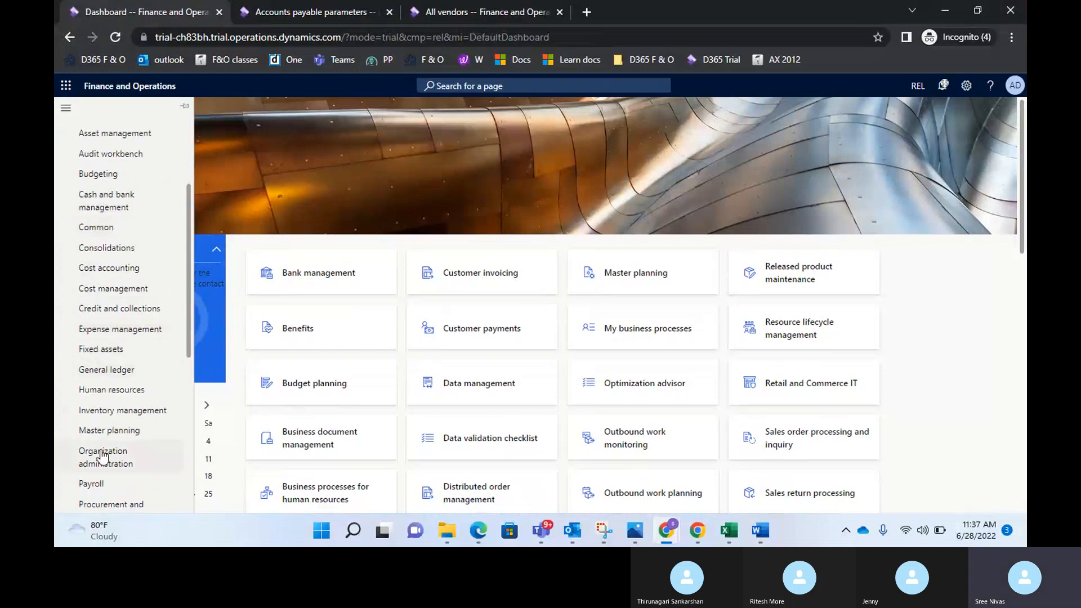
scroll(120, 383, down, 2)
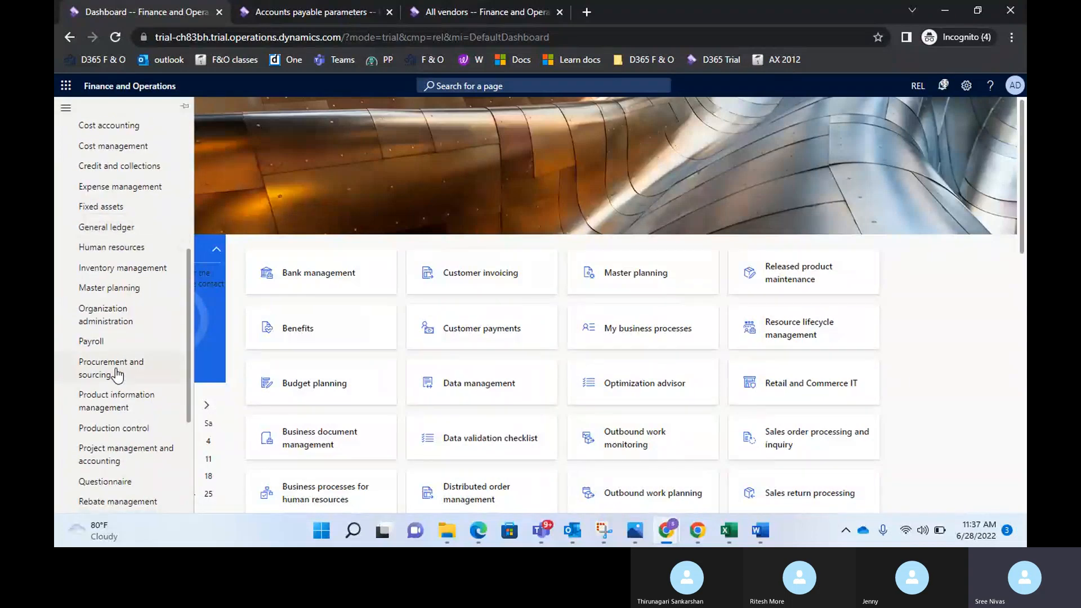
click(113, 318)
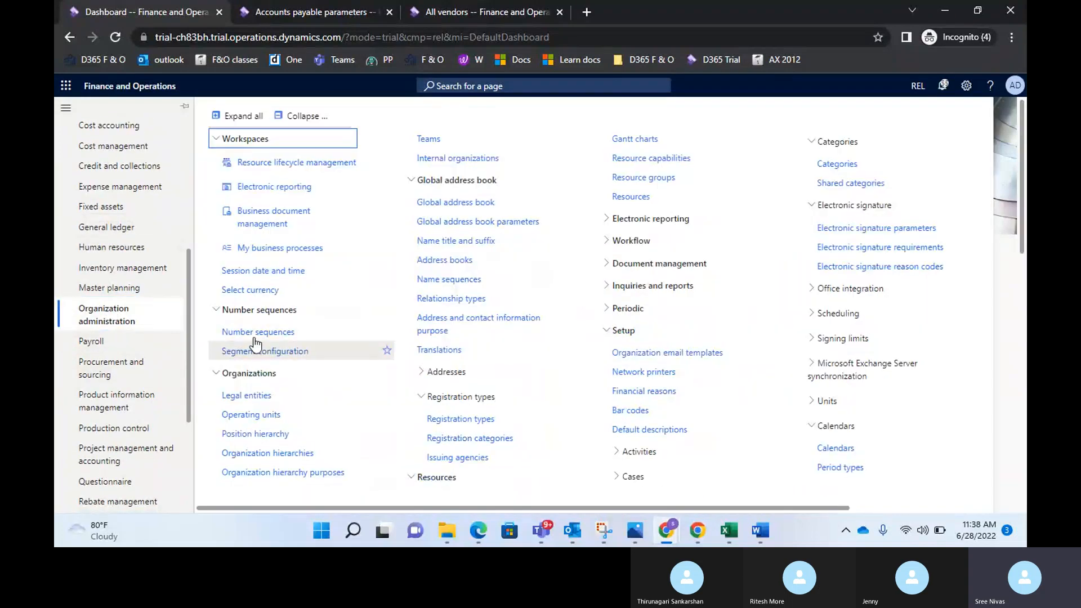
click(255, 332)
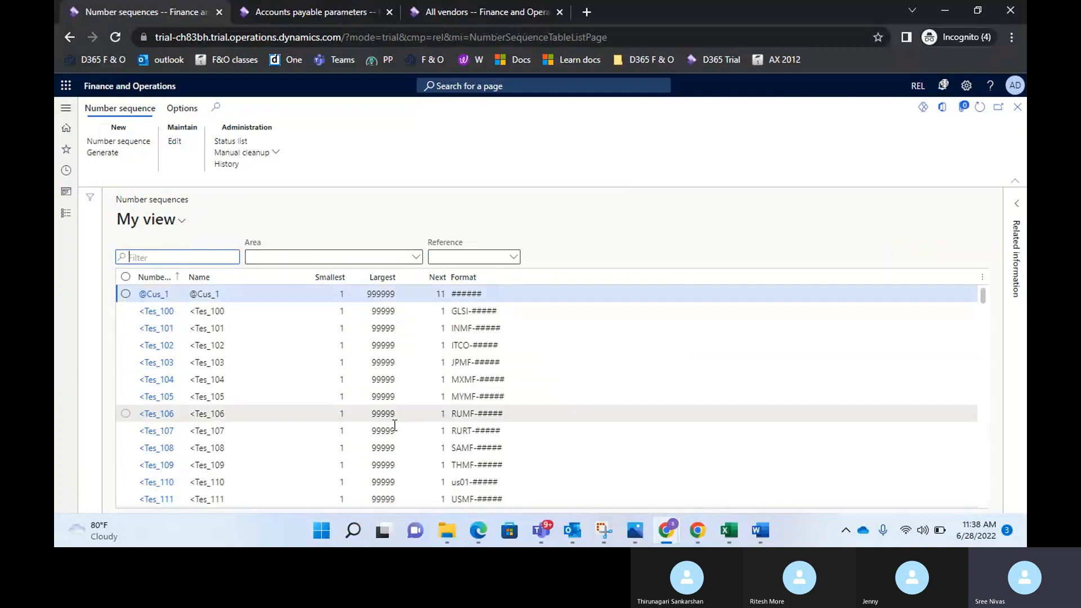
scroll(297, 448, down, 3)
scroll(299, 445, up, 3)
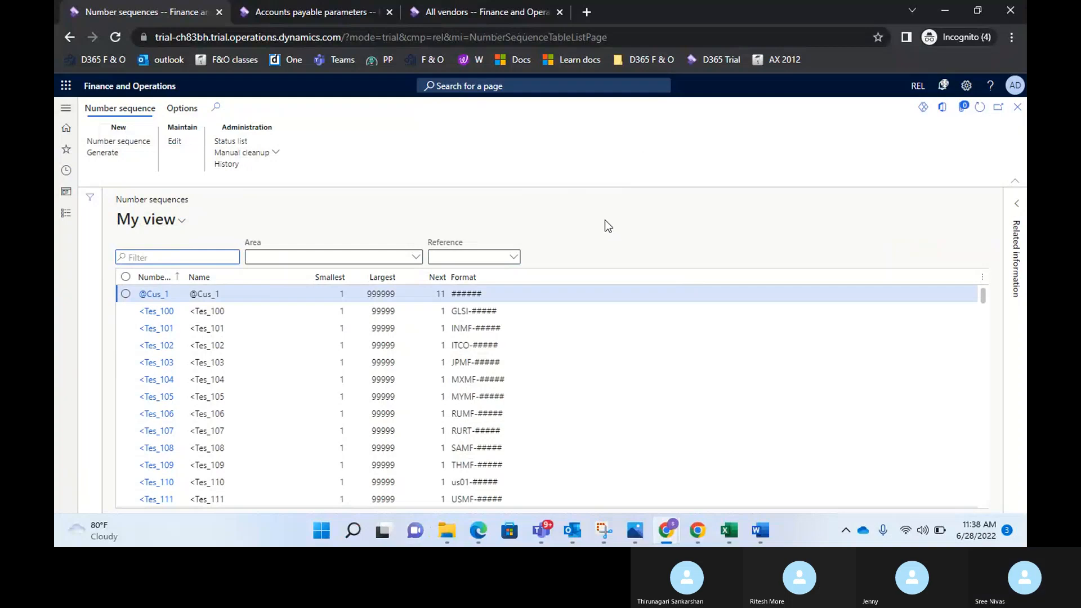
- Show the Accounts payable module's page list and collapse all of its sections
click(65, 217)
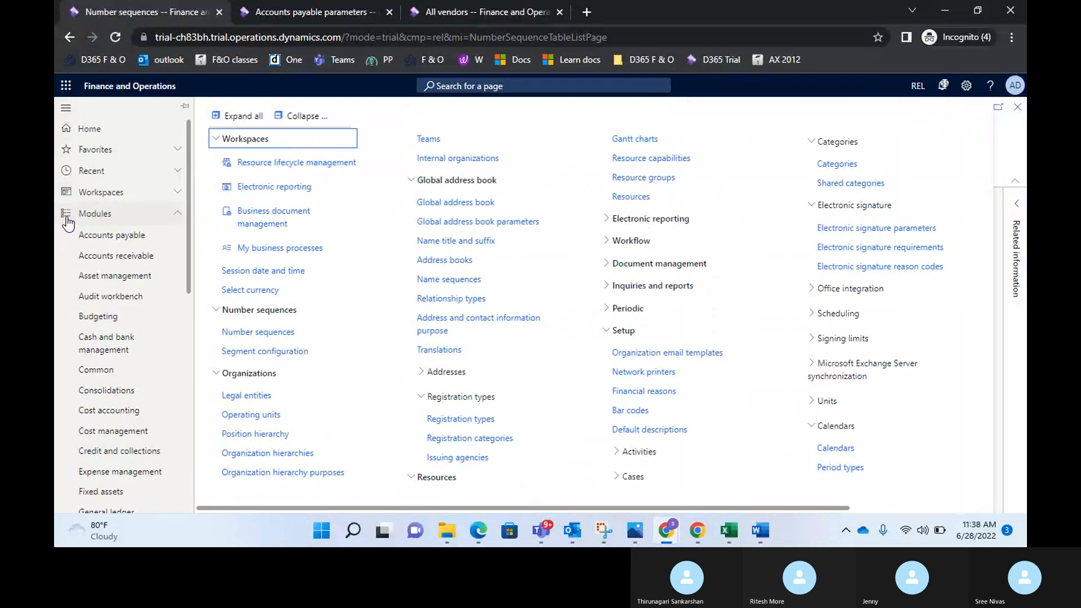
click(123, 240)
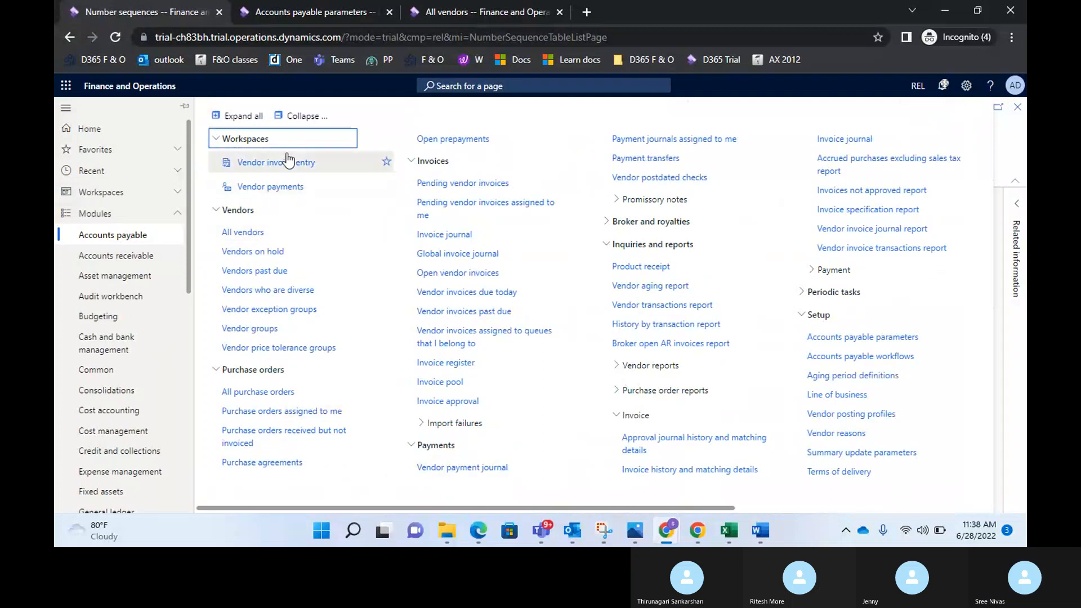
click(286, 115)
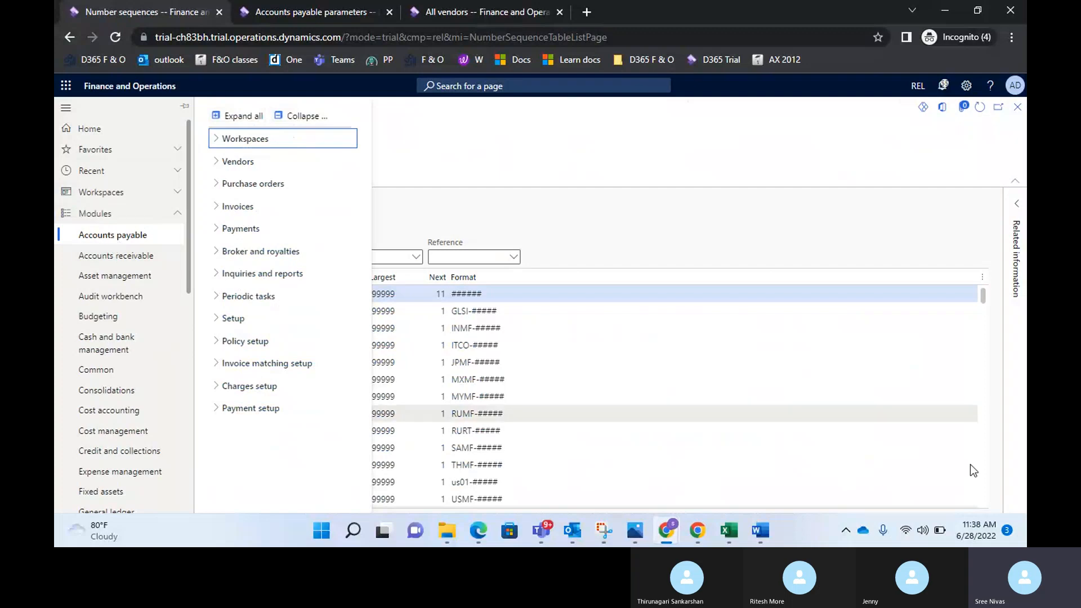
- Switch to the Training notes document in Word and add the line "Parameters:" above "Vendor payment:"
click(760, 533)
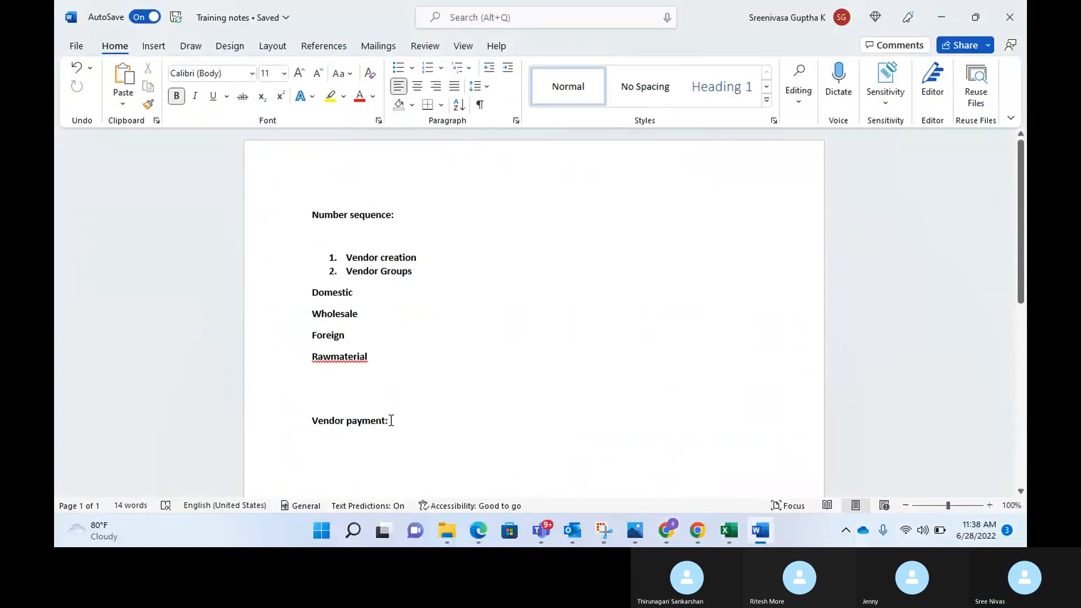
click(374, 398)
text(Parameters:)
key(Return)
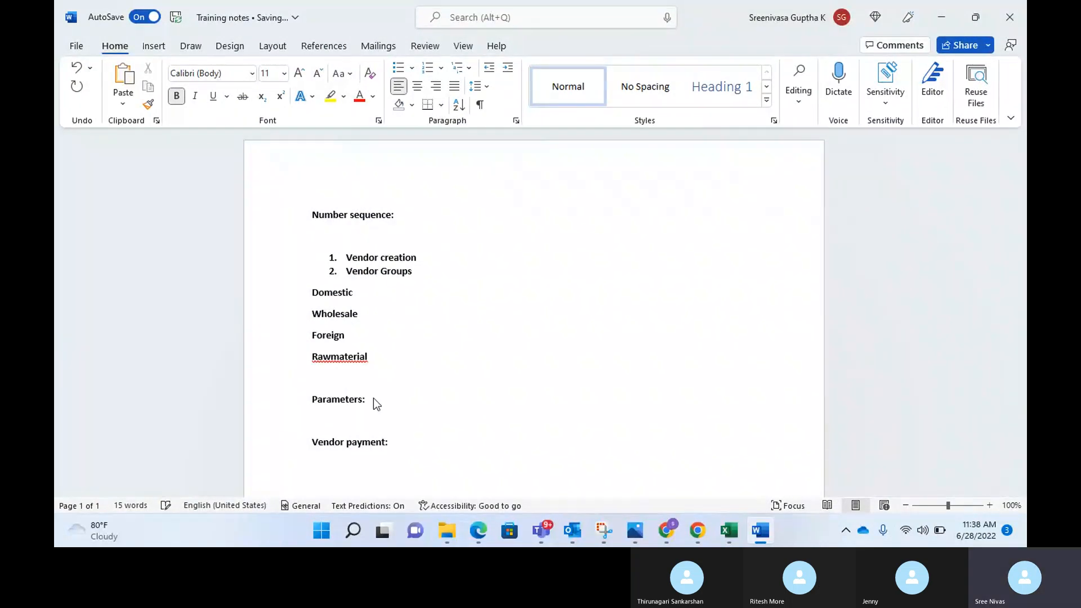
click(405, 404)
- Return to Finance and Operations, open Accounts payable parameters from Setup, and review the general vendor settings and vendor approval fields
key(alt+Tab)
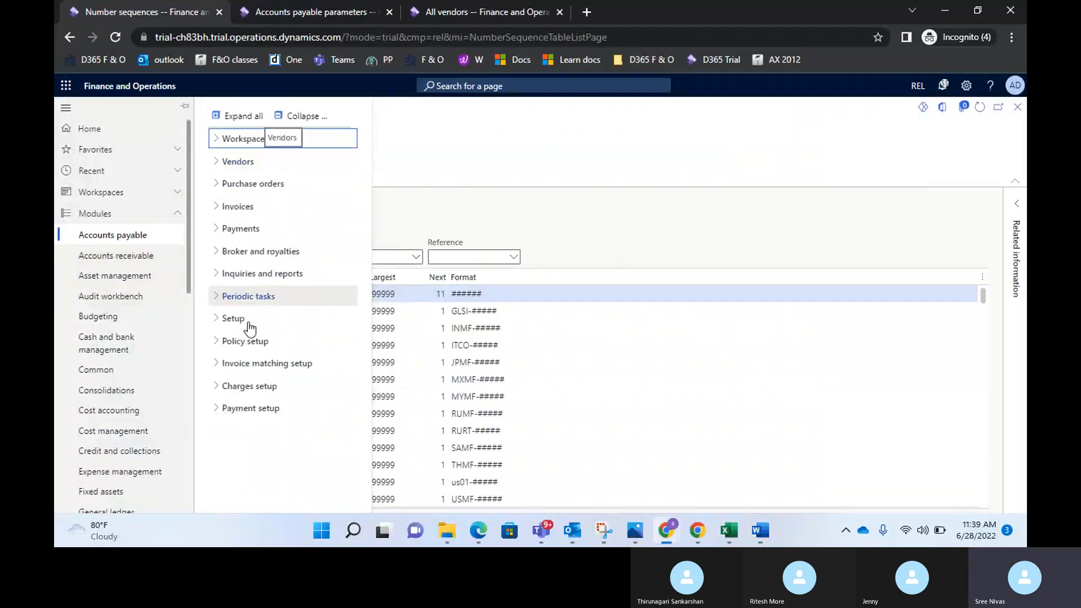
click(218, 326)
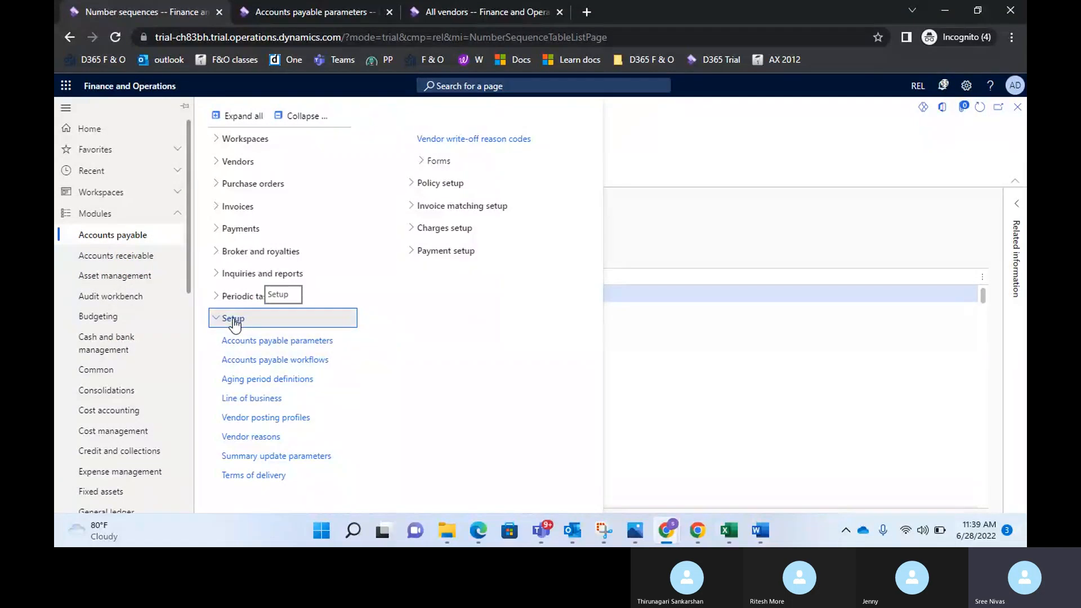
click(273, 345)
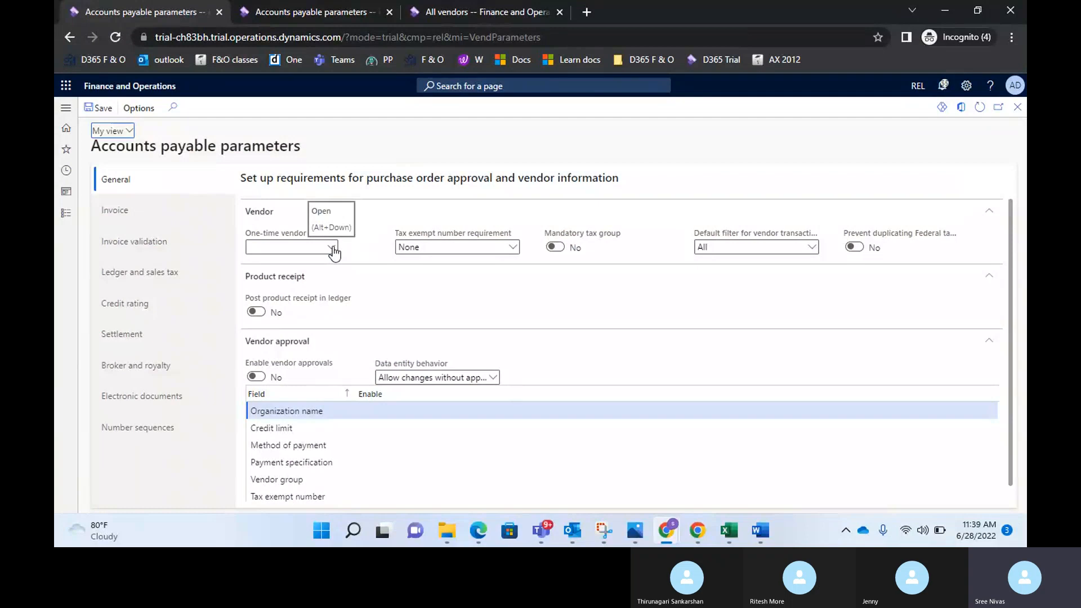
scroll(579, 443, down, 2)
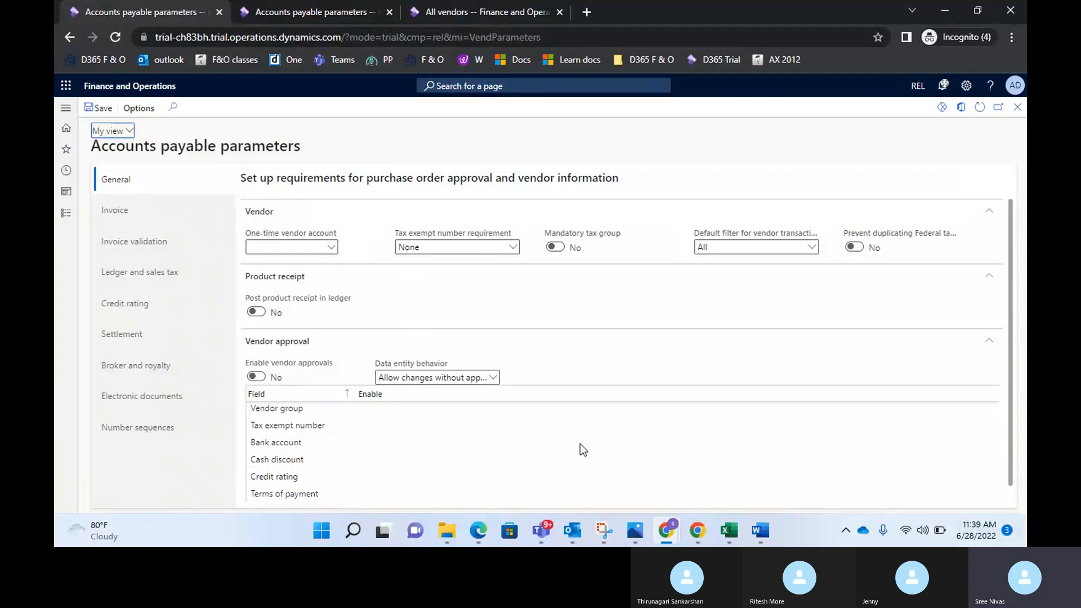
- Show the parameters' number sequences and review the full list of payables document references and codes
click(134, 431)
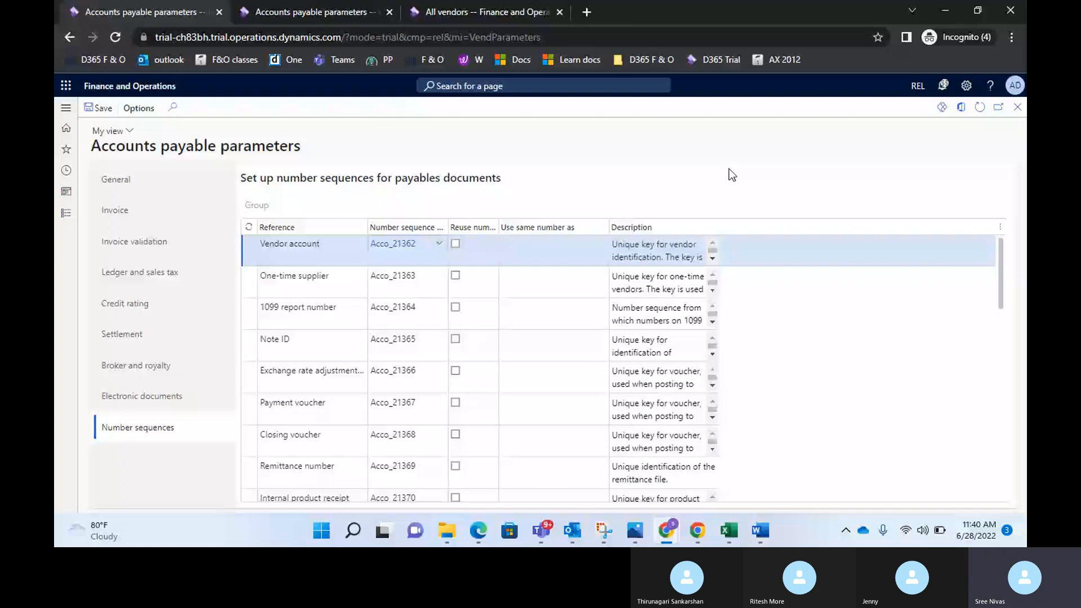
click(708, 173)
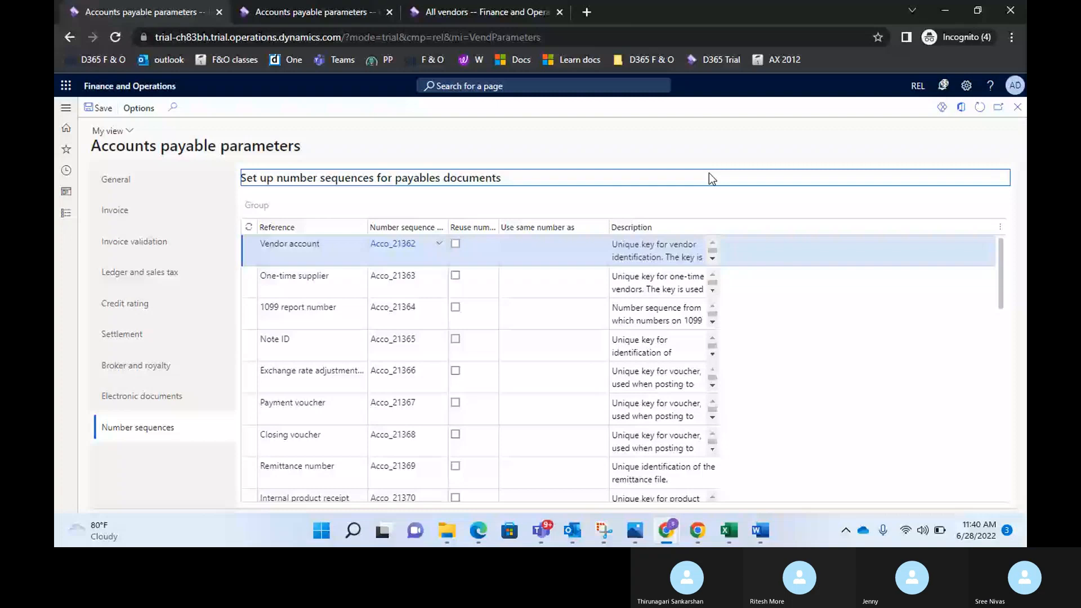
mouse_move(390, 252)
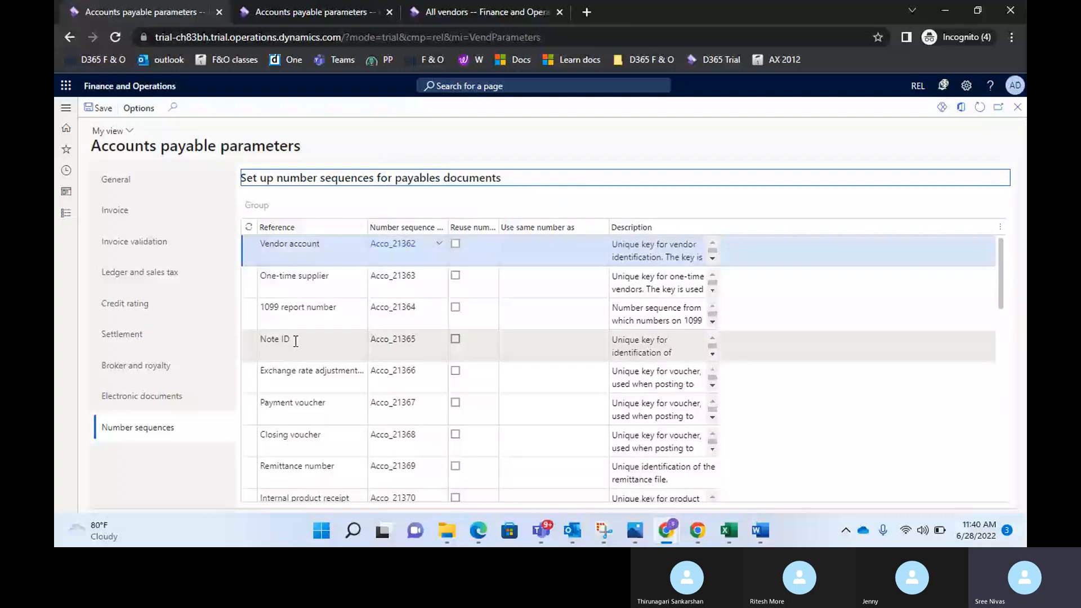
scroll(296, 341, down, 10)
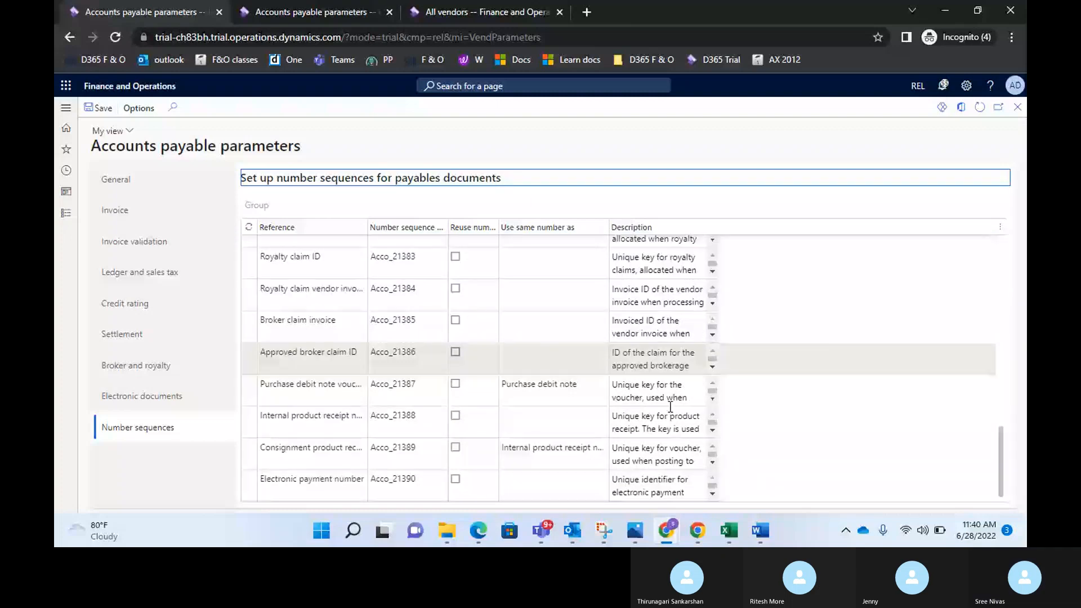
scroll(295, 341, up, 10)
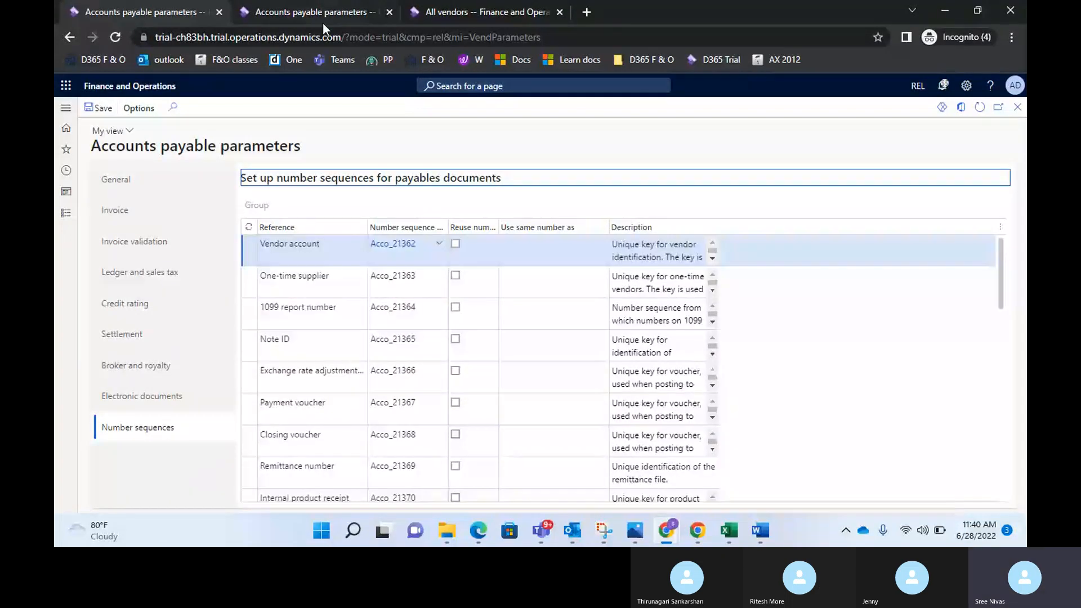
- Start a new vendor record in the USMF company's All vendors list, then return to the REL company's Accounts payable parameters
click(486, 17)
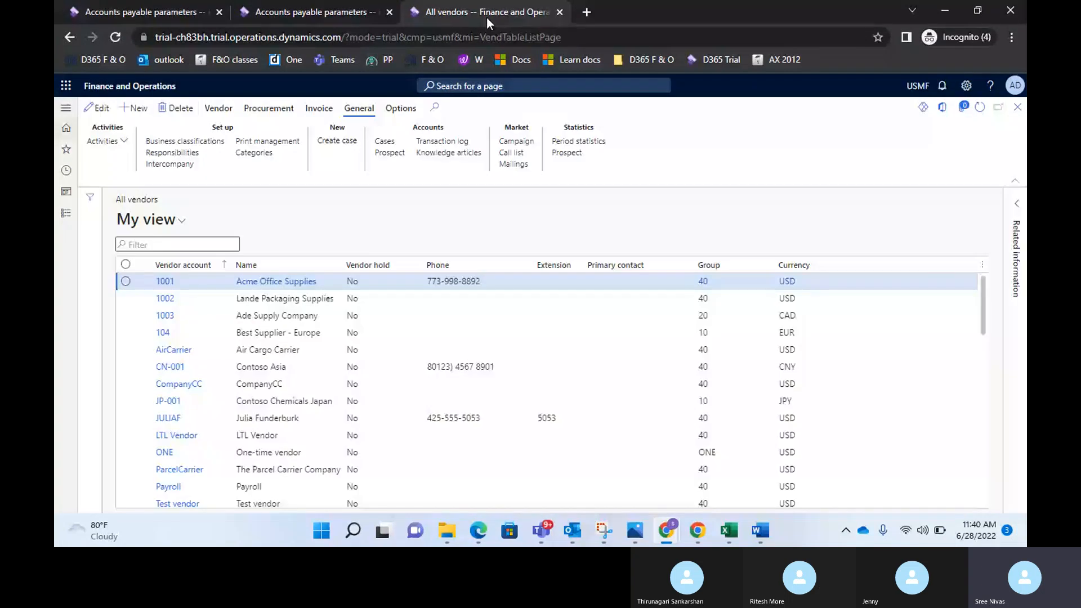
click(138, 109)
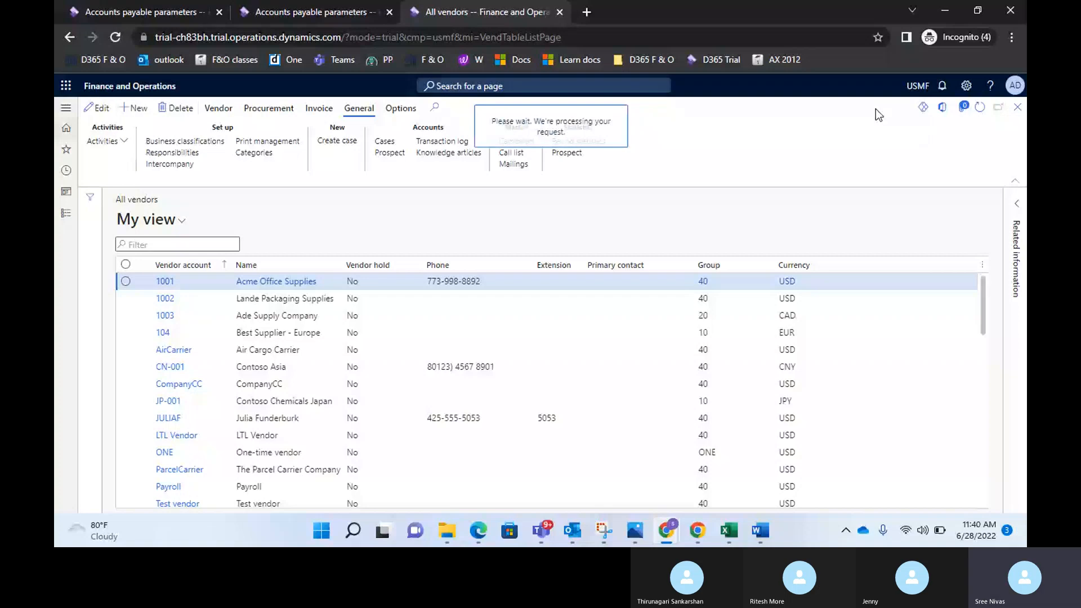
click(325, 12)
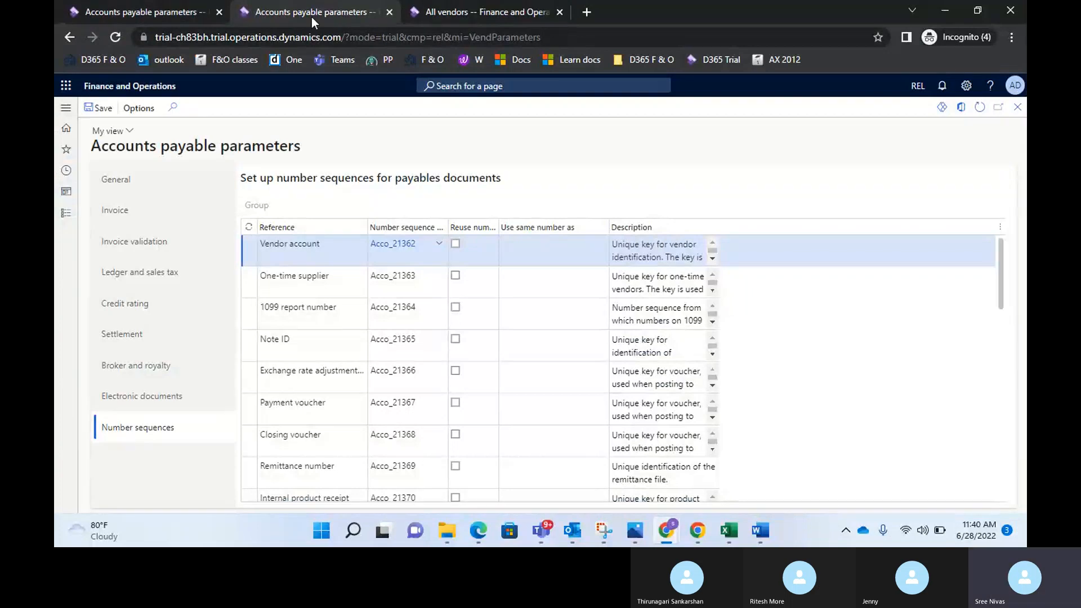
- Open the All vendors list of the Accounts payable module in the REL company and start a new vendor record
click(67, 193)
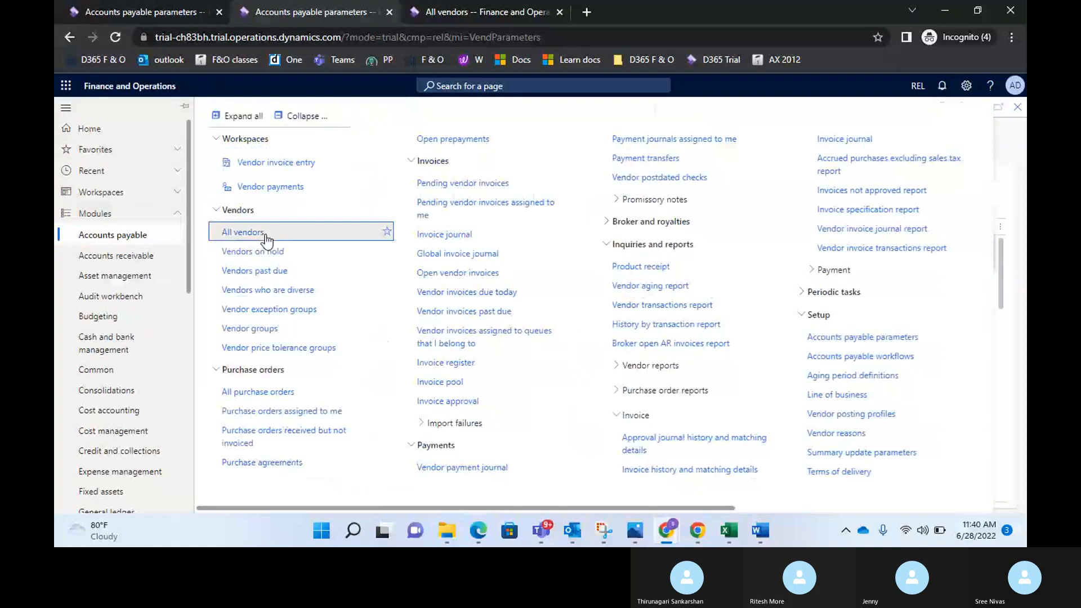
click(266, 235)
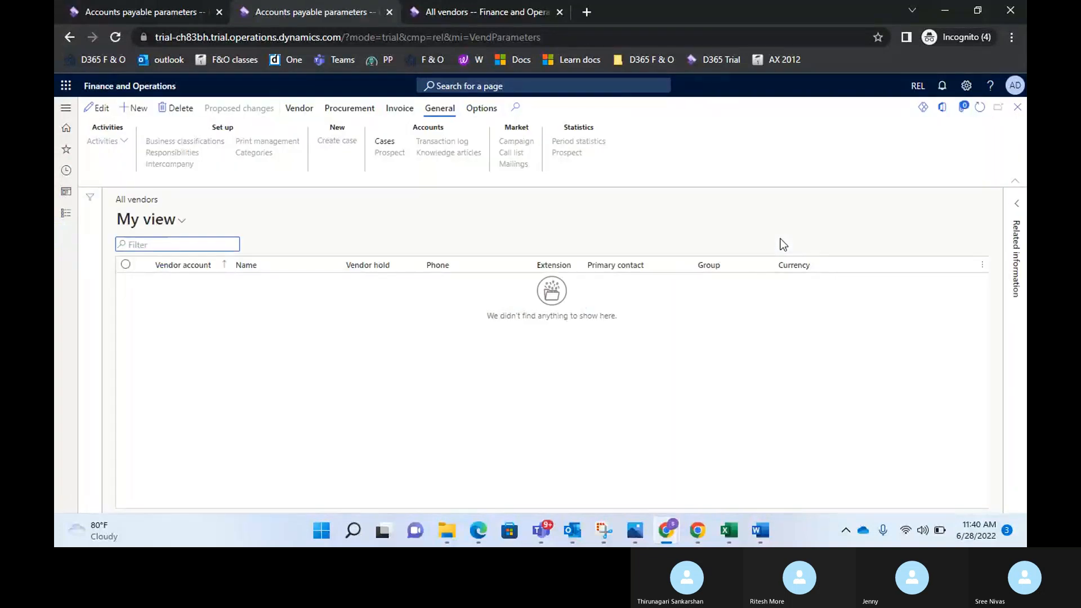
click(139, 113)
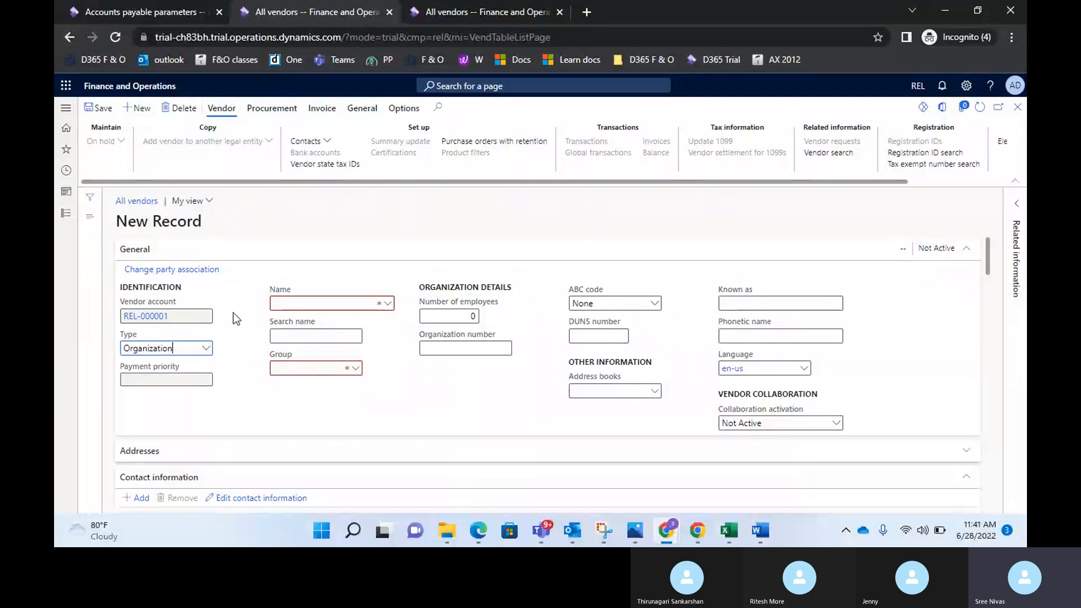
- Follow the vendor account link of the new vendor record, then go back to the All vendors page
click(144, 316)
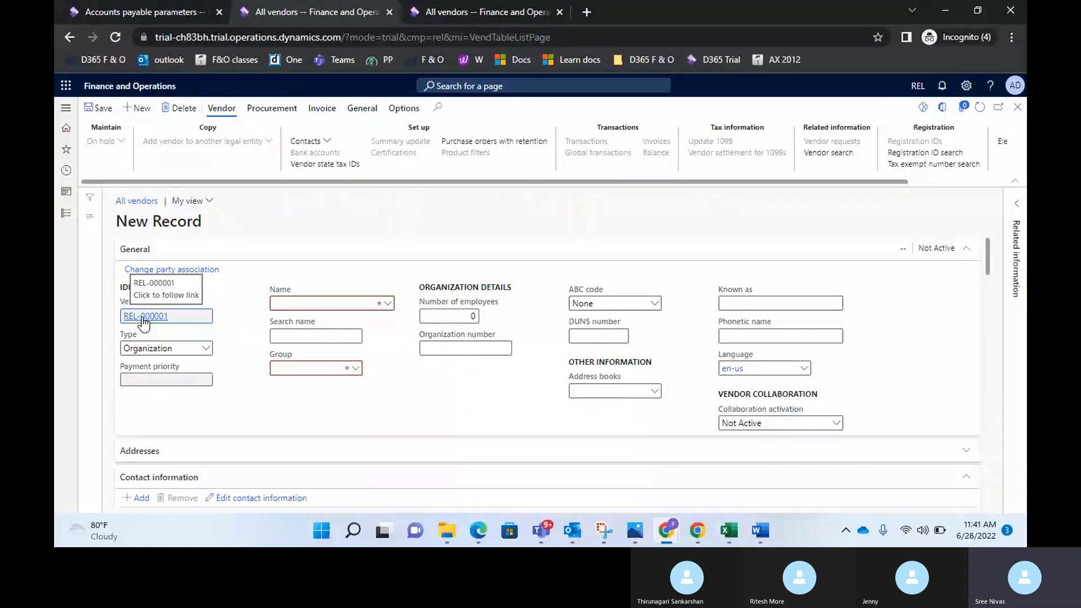
click(144, 318)
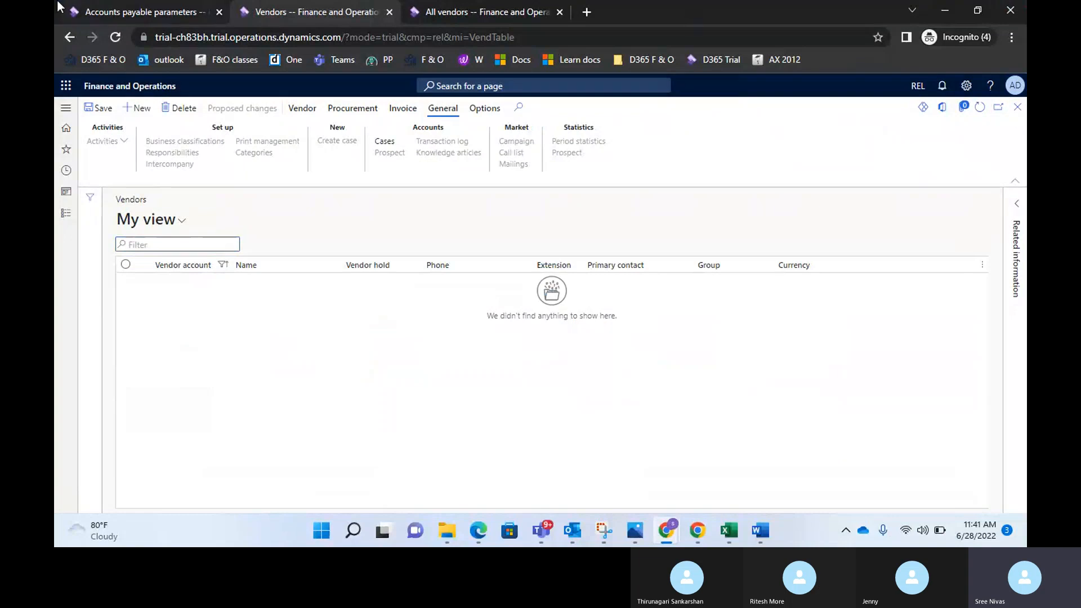
key(alt+Left)
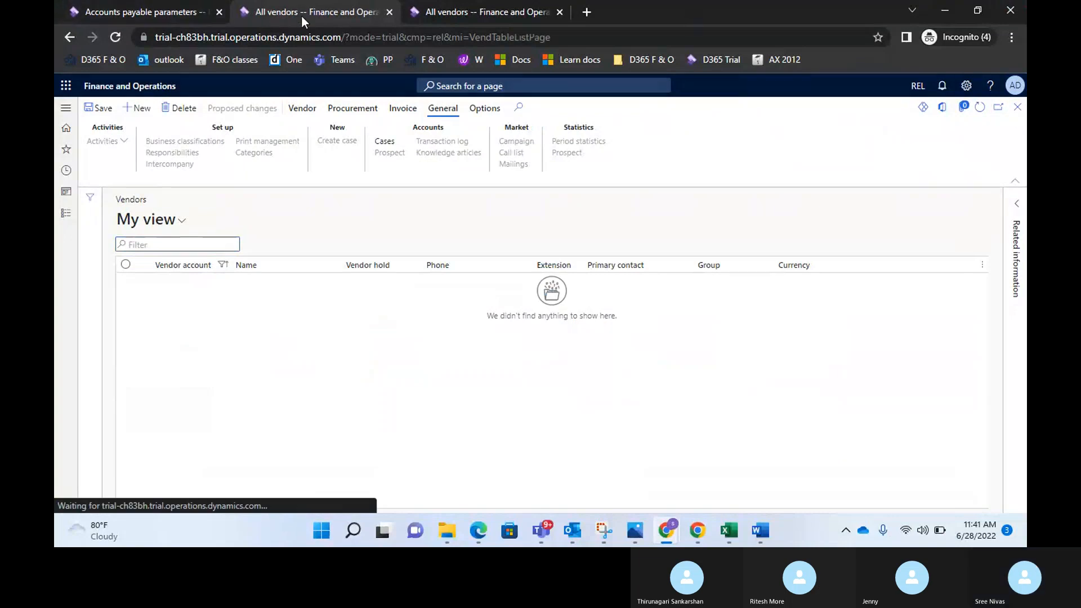
- From the REL Accounts payable parameters, open the number sequence assigned to Vendor account and examine its segments and format
click(148, 17)
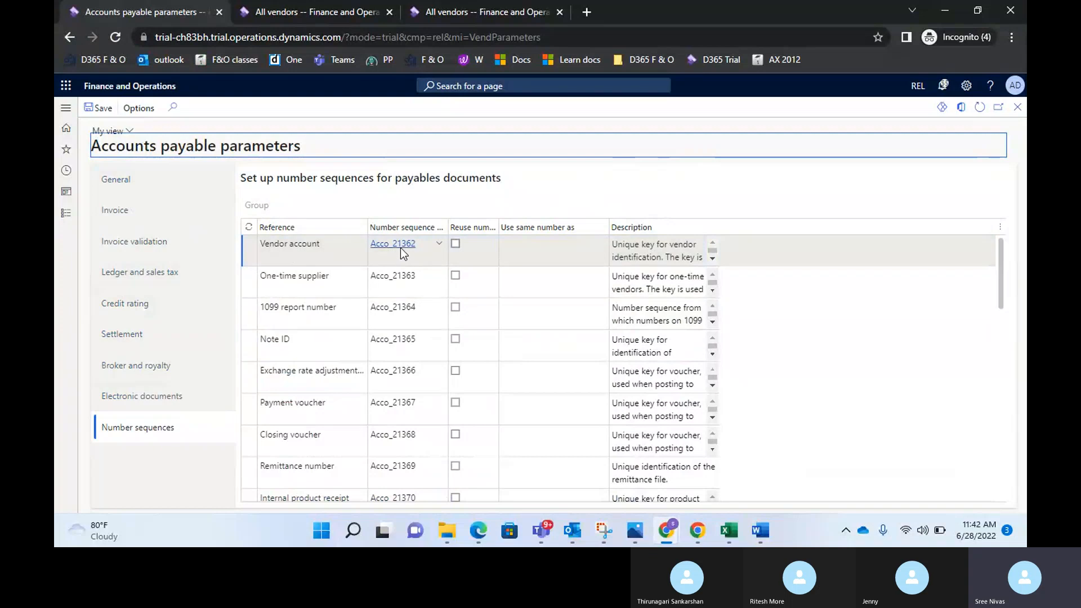
mouse_move(400, 244)
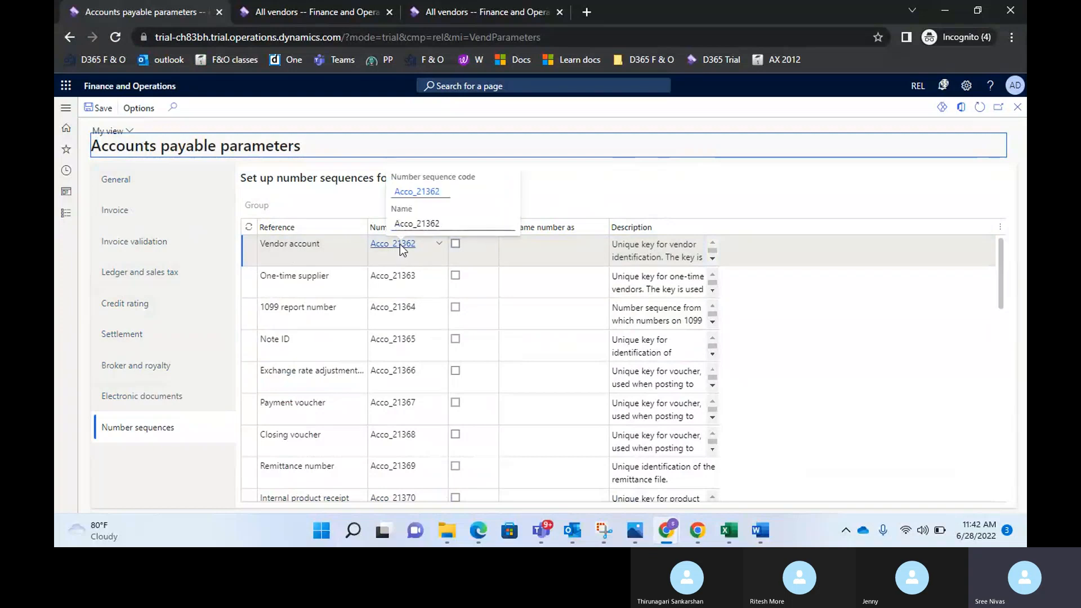
click(400, 245)
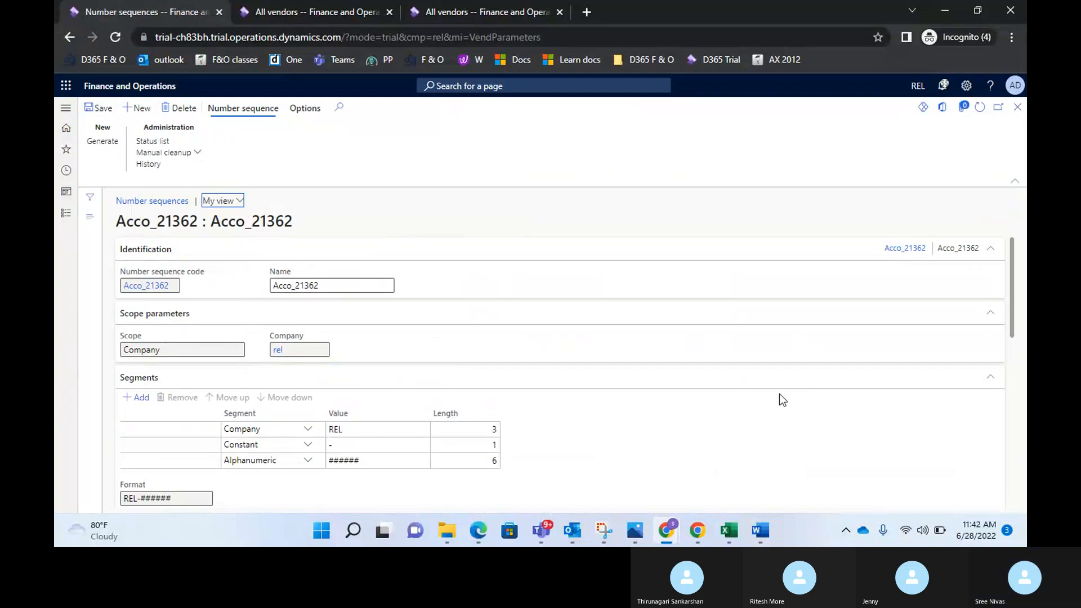
scroll(779, 397, down, 1)
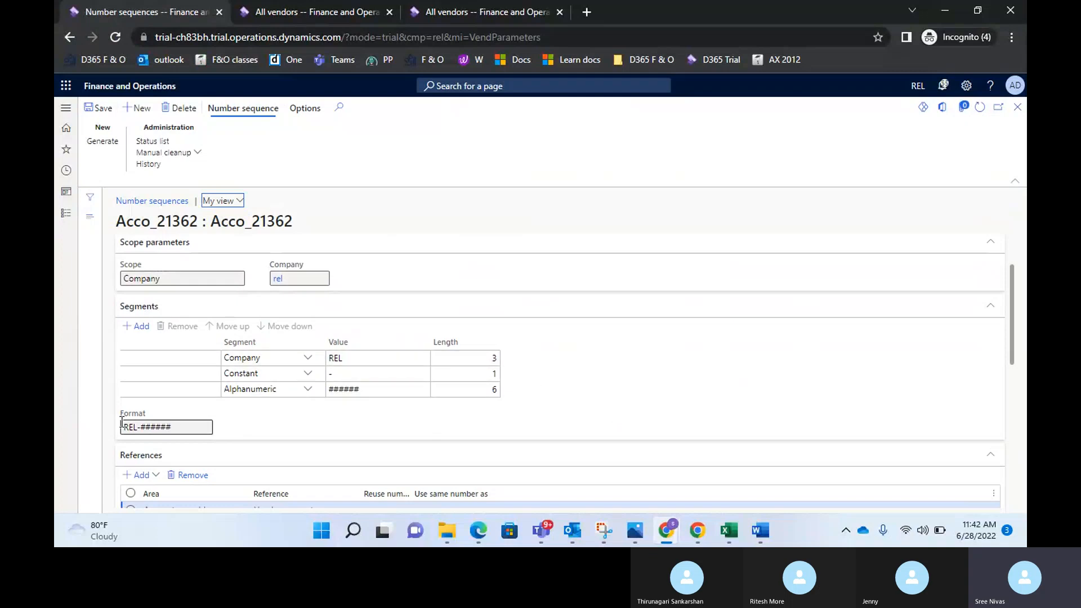
mouse_move(130, 431)
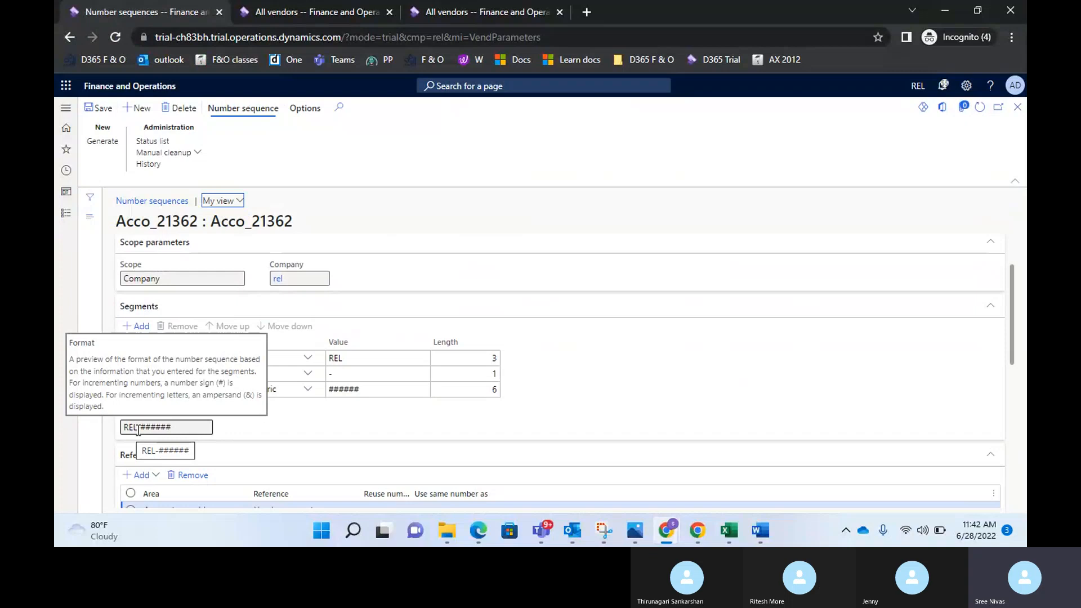
- Remove the Company, Constant and Alphanumeric segments from the vendor account number sequence
click(369, 356)
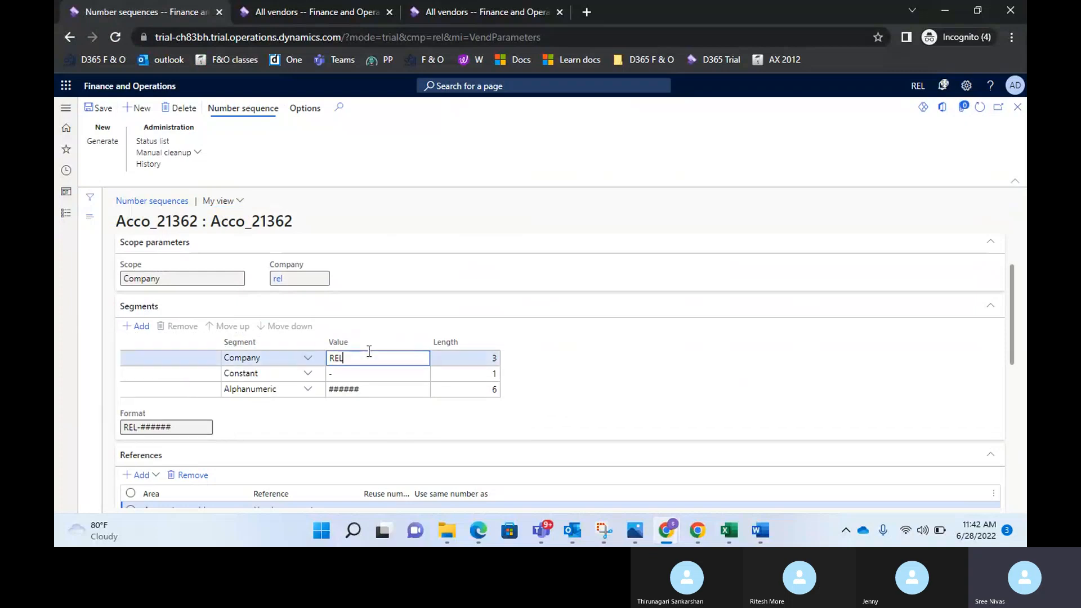
key(BackSpace)
key(BackSpace)
click(182, 326)
click(182, 326)
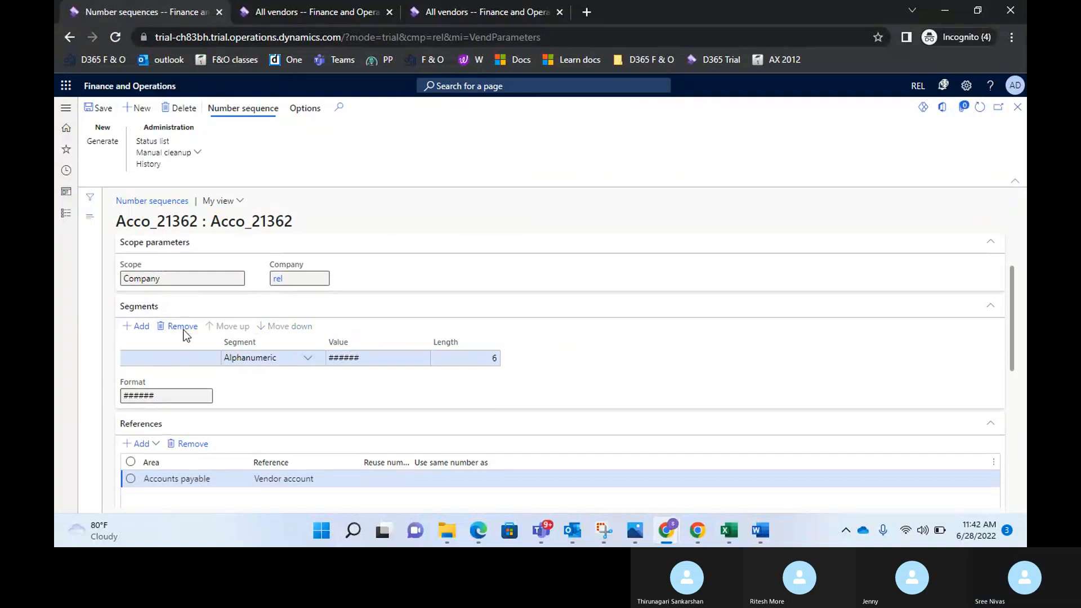
click(182, 327)
scroll(493, 367, up, 1)
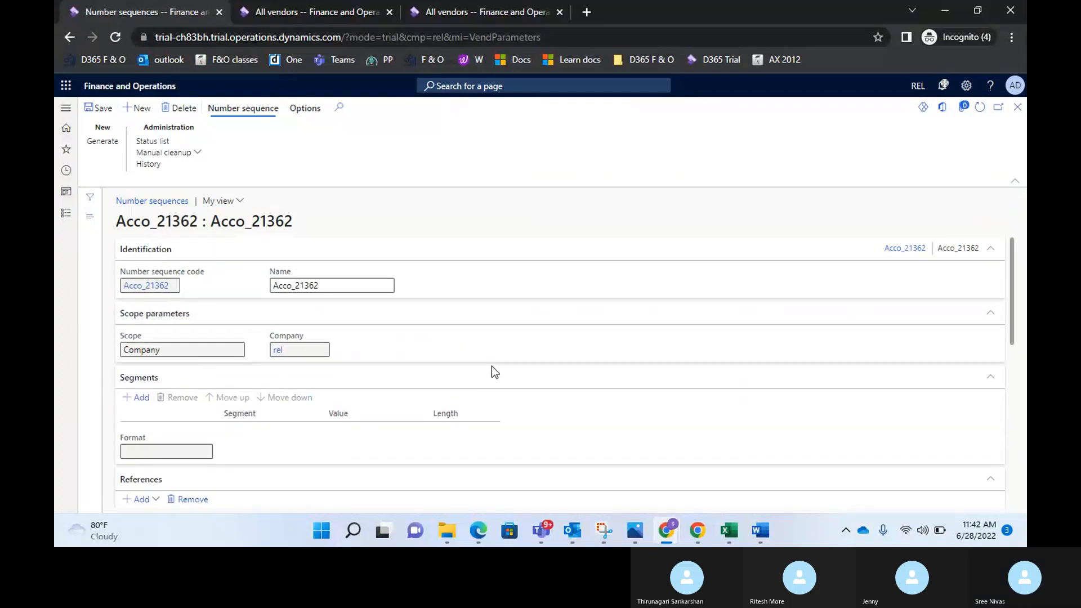
- Accept the number sequence change and create a new number sequence with code "Vendor Acc" and name "Vendor Account"
click(387, 290)
click(141, 112)
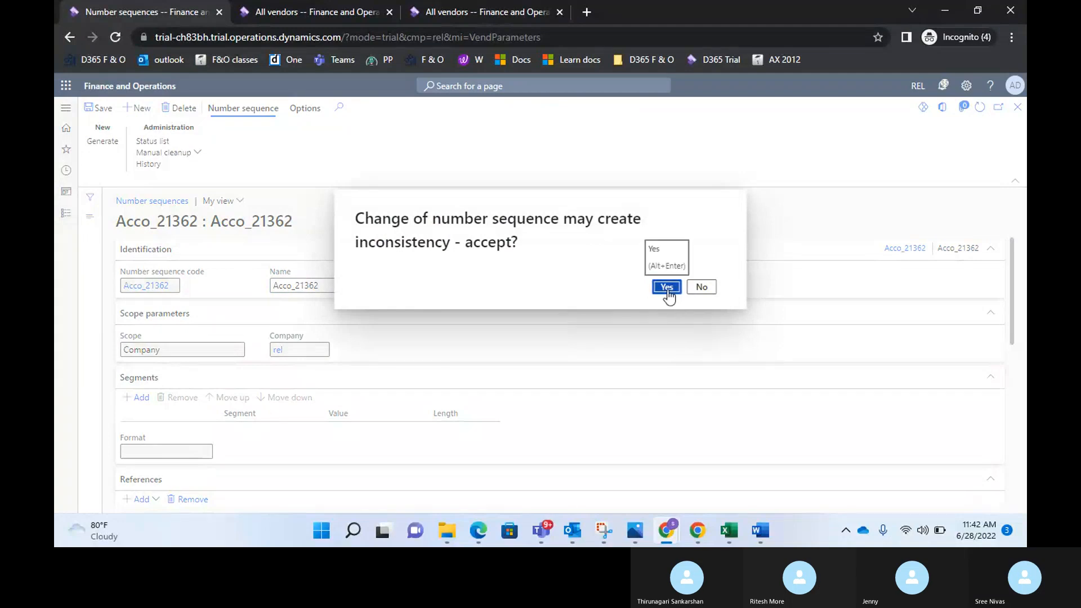
click(668, 288)
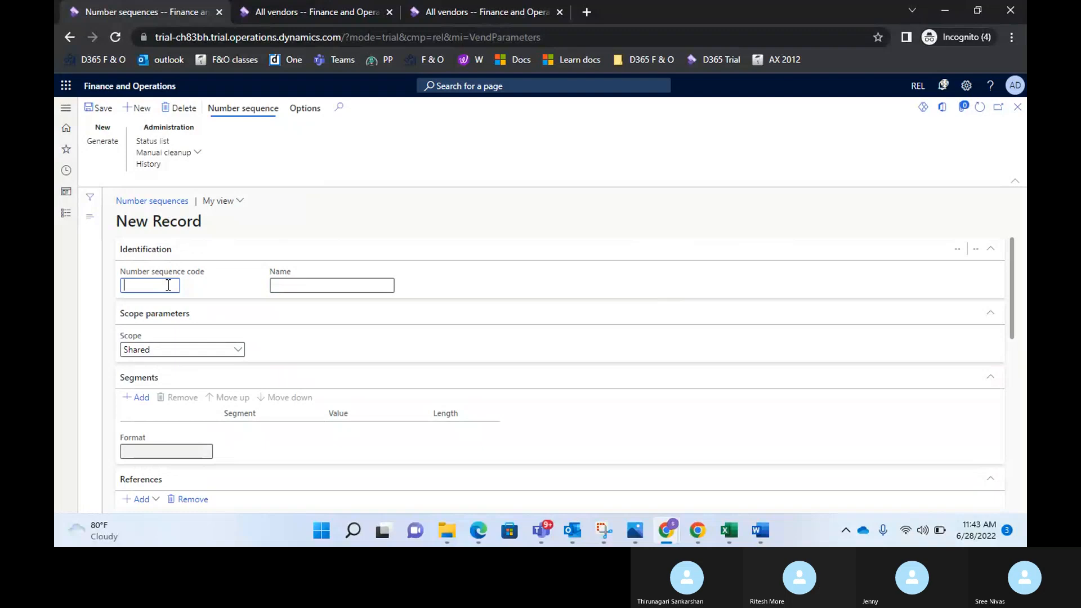
text(Vendor Acc)
key(Tab)
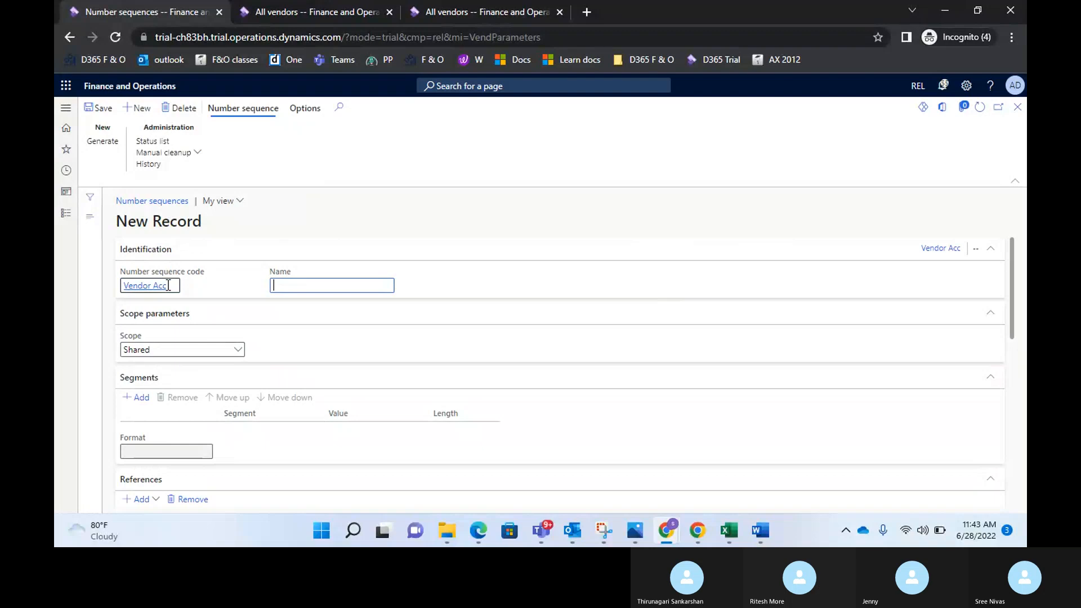
text(Vendor Account)
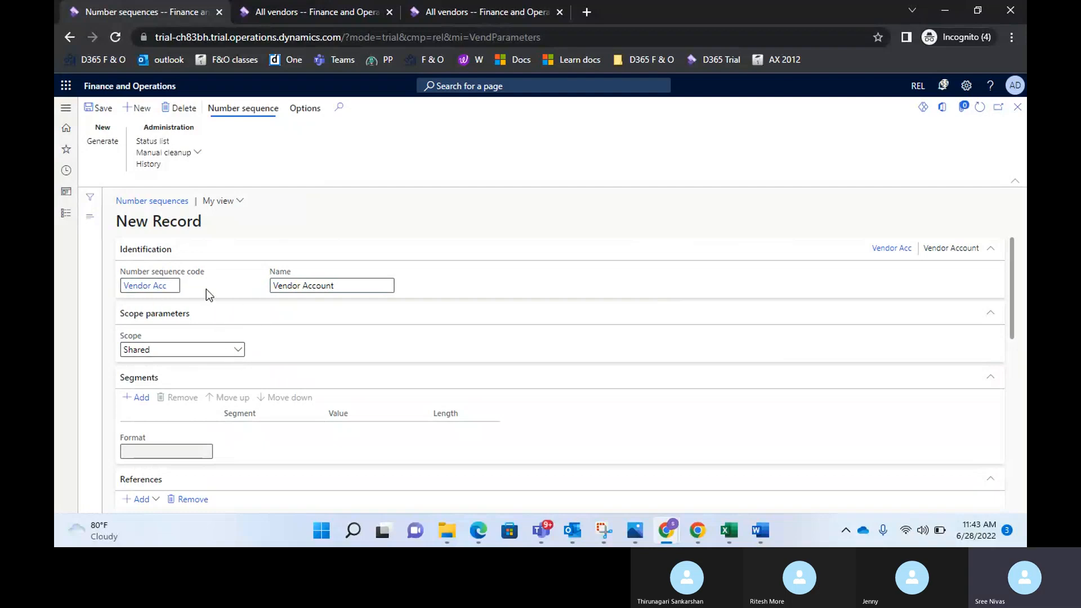
click(354, 289)
- Set the new number sequence's scope to Company and choose REL (Reliance) as its company
click(240, 357)
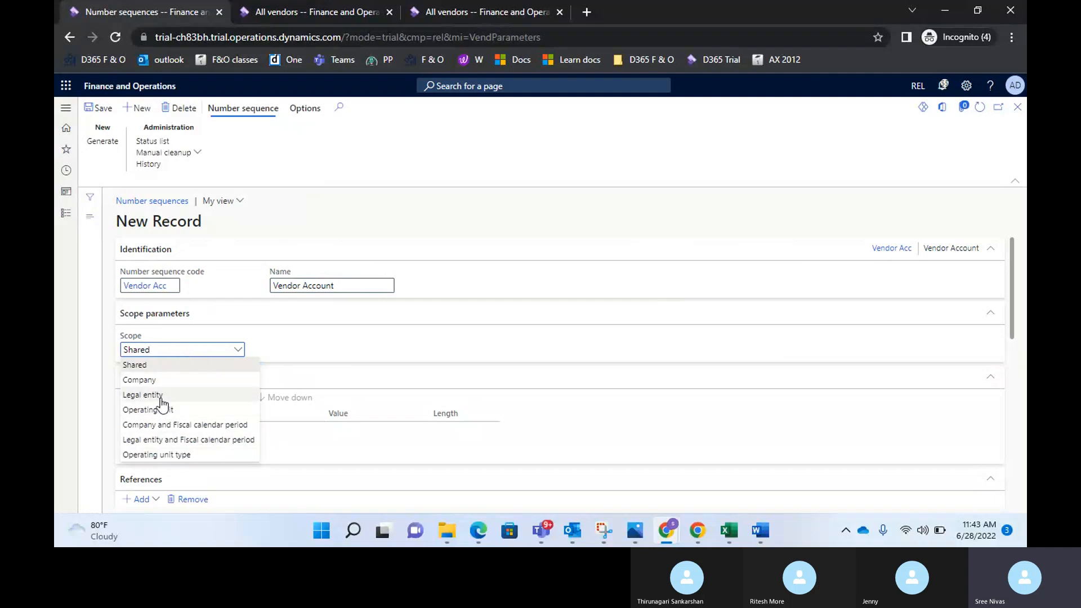
click(154, 382)
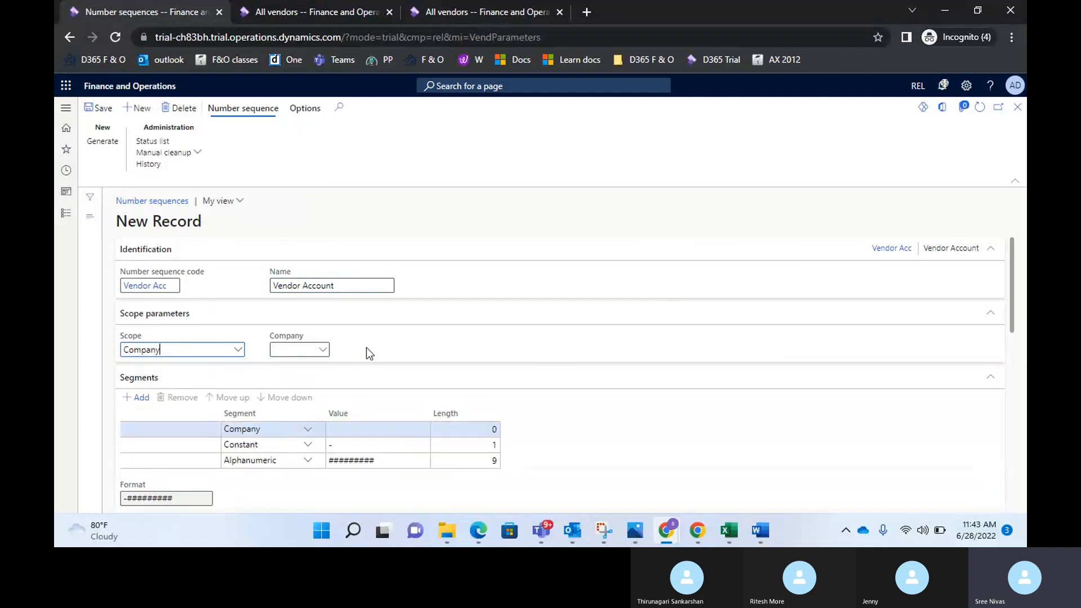
click(324, 352)
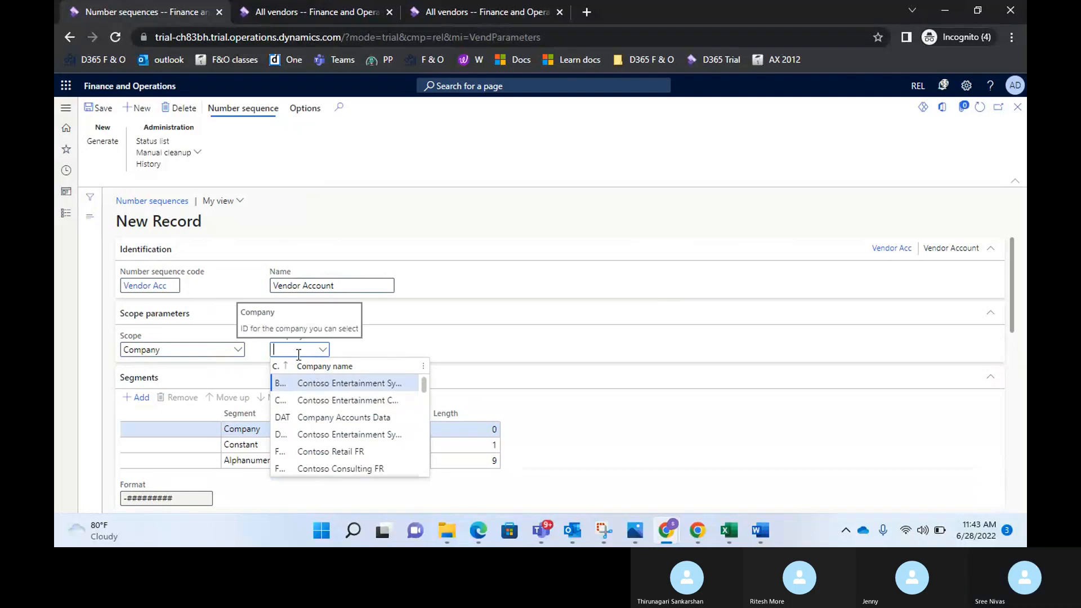
text(er)
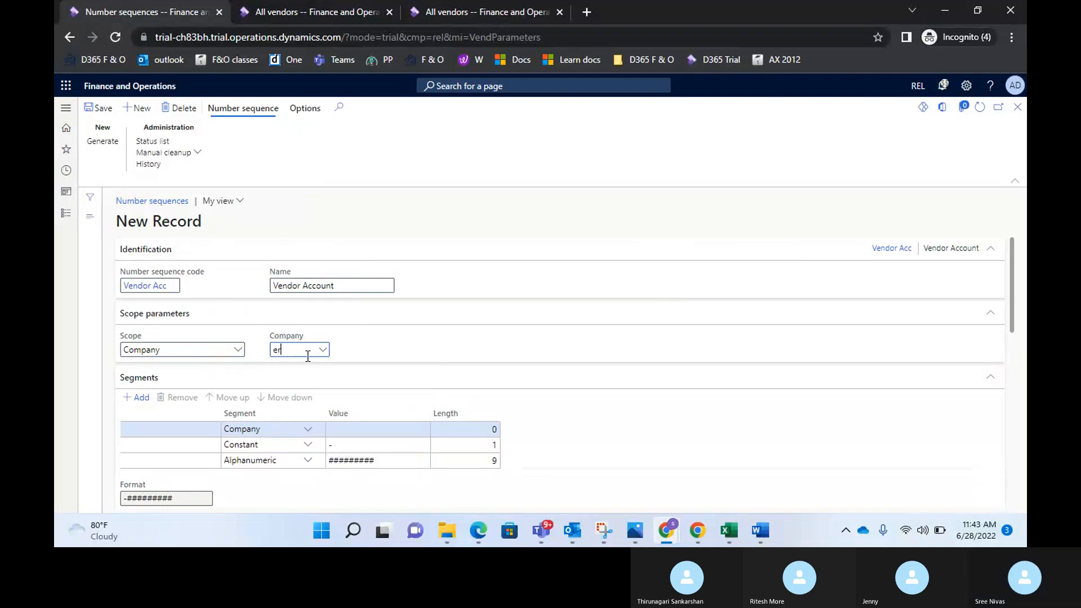
key(BackSpace)
key(BackSpace)
text(re)
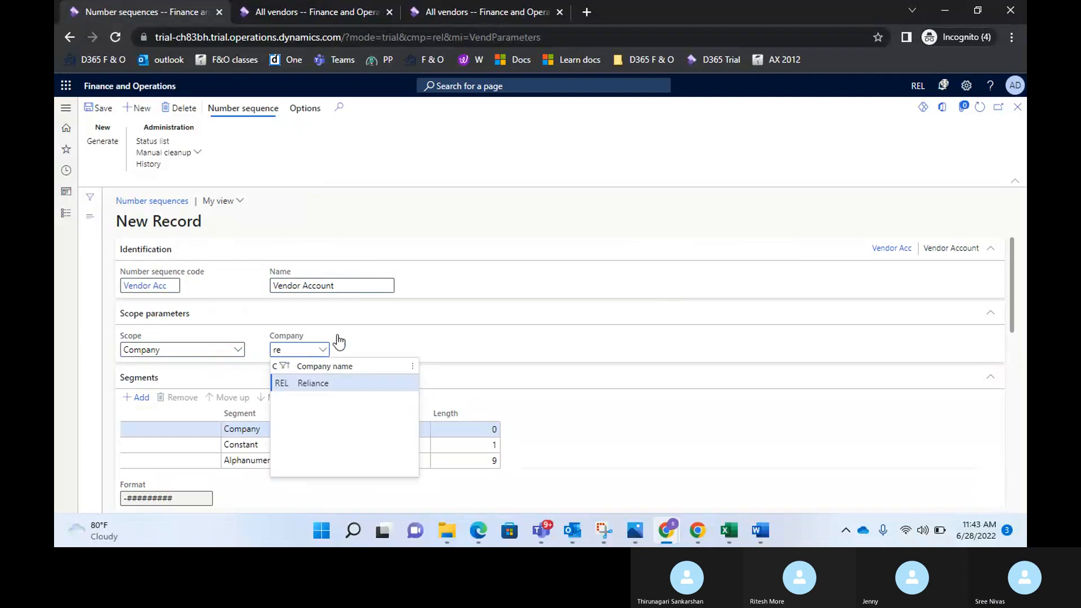
click(312, 385)
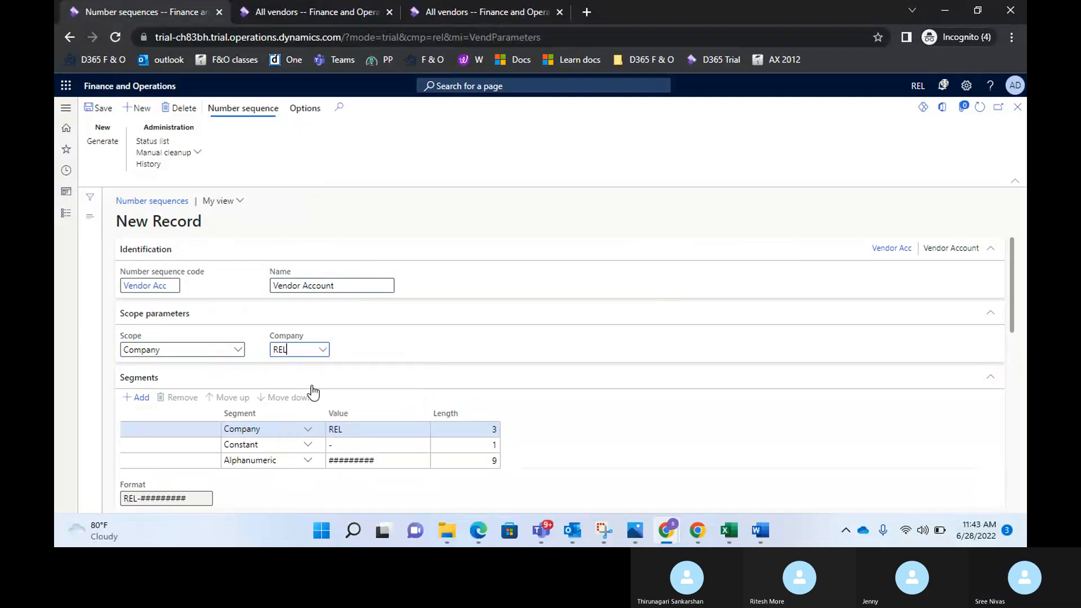
- Remove all default segments (Company, Constant and Alphanumeric) from the new Vendor Account number sequence
scroll(630, 413, down, 2)
scroll(630, 419, up, 1)
scroll(630, 420, down, 1)
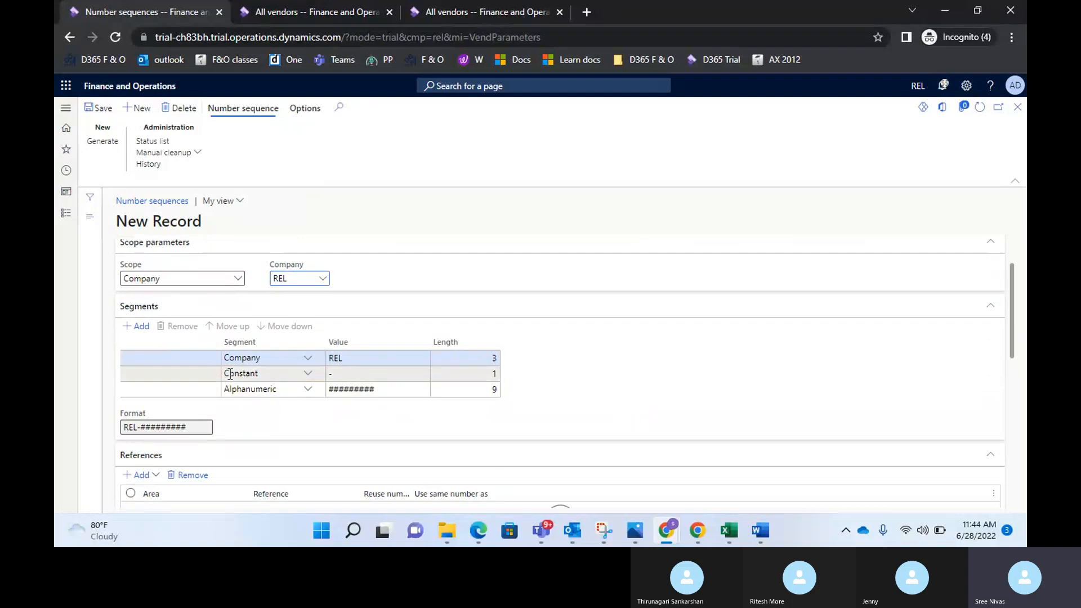
click(197, 360)
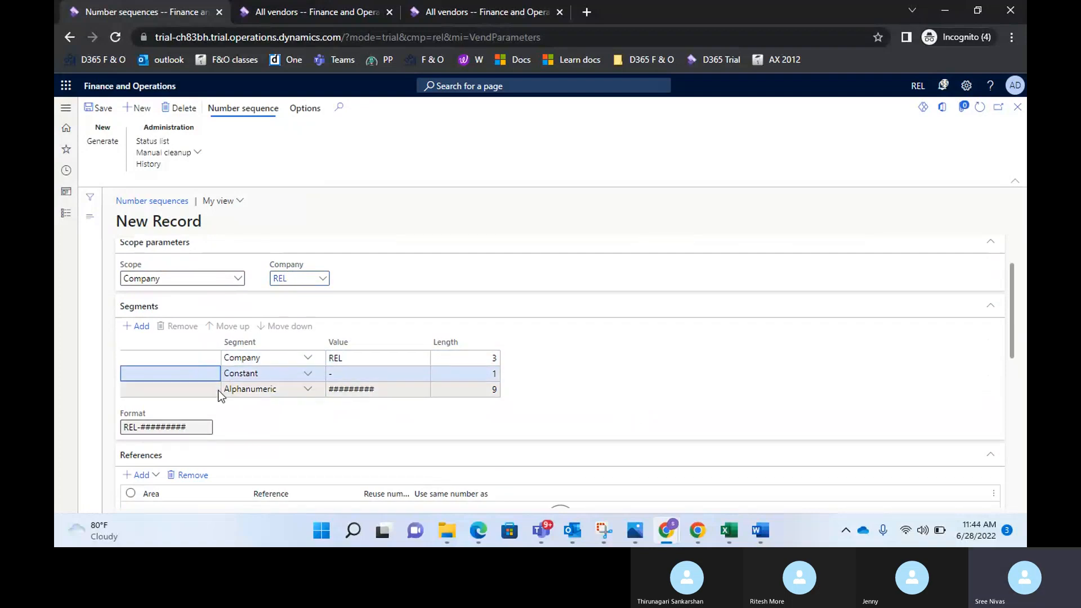
click(394, 357)
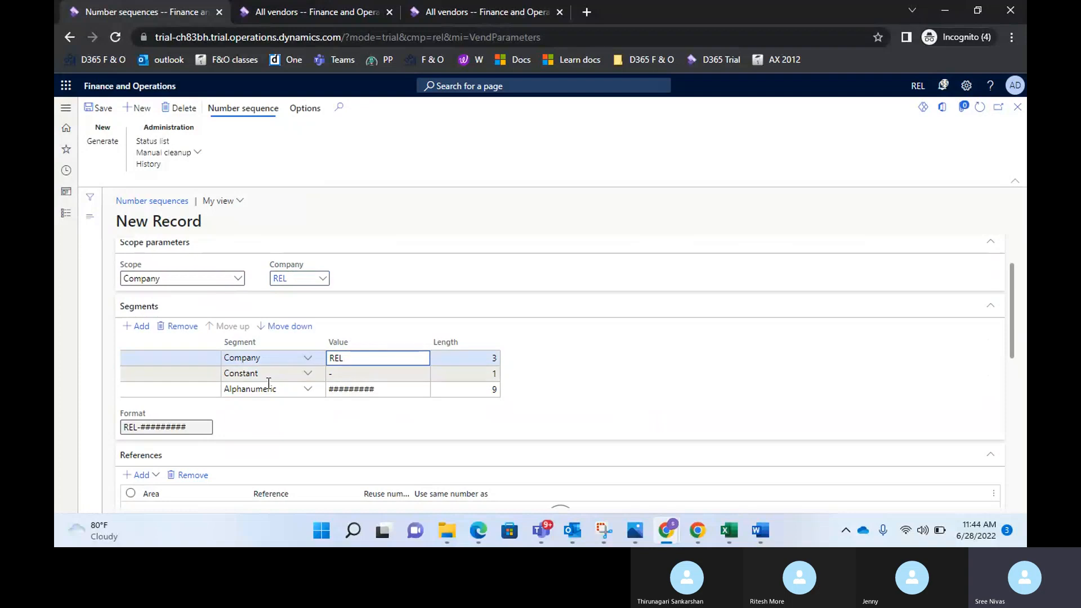
click(174, 332)
click(175, 334)
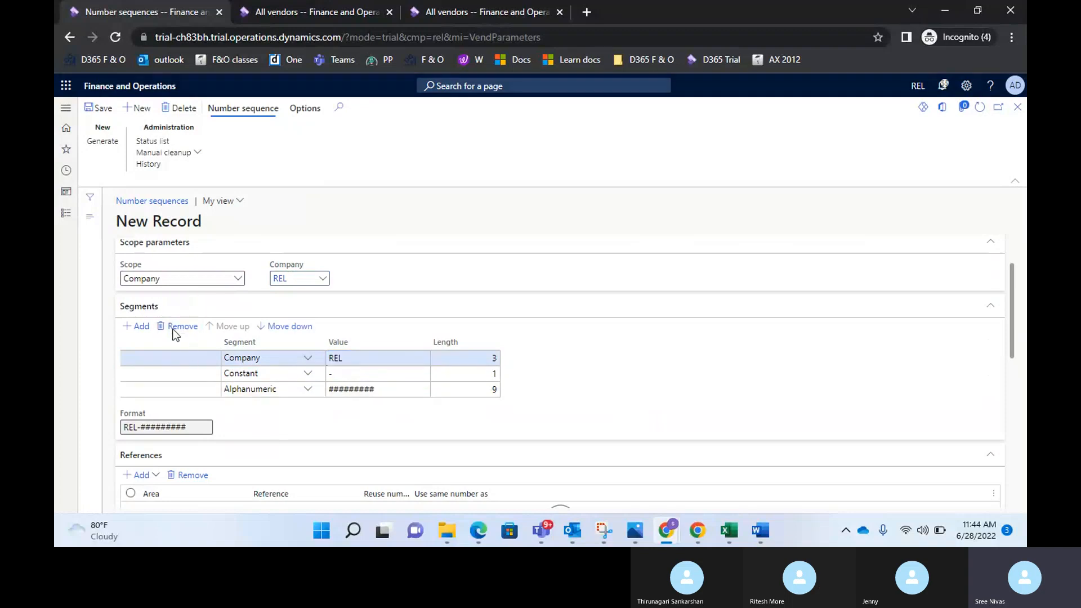
click(178, 331)
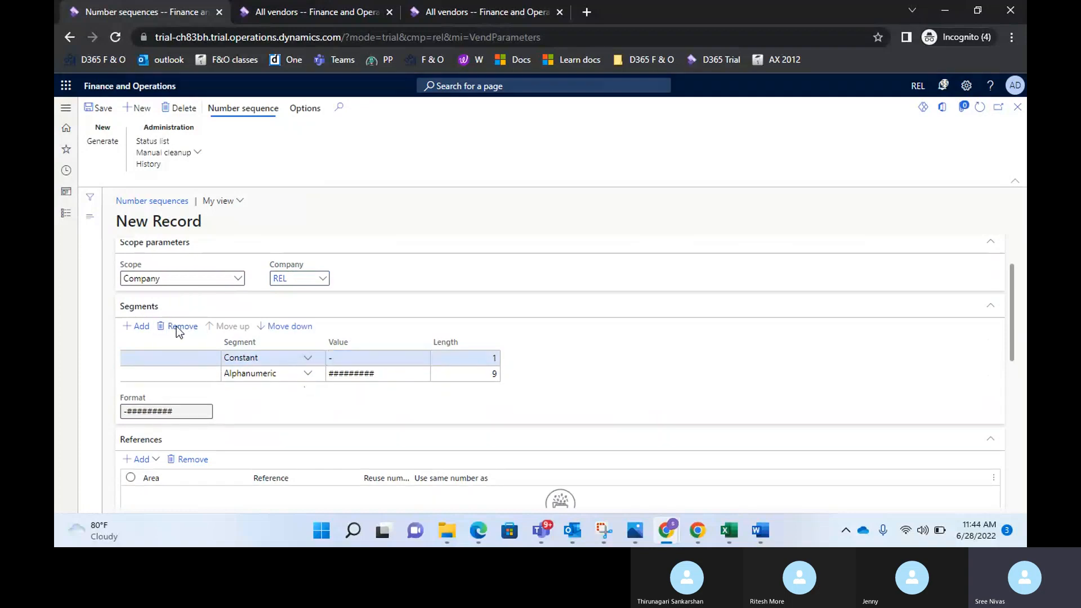
click(178, 330)
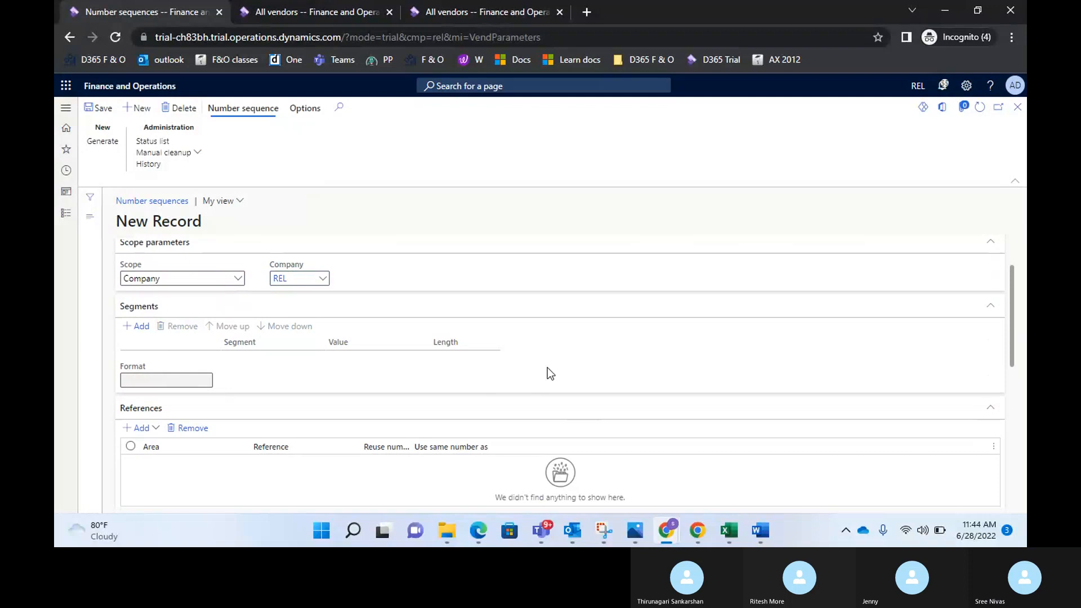
- Switch to the Skype call window in the other browser window
key(alt+Tab)
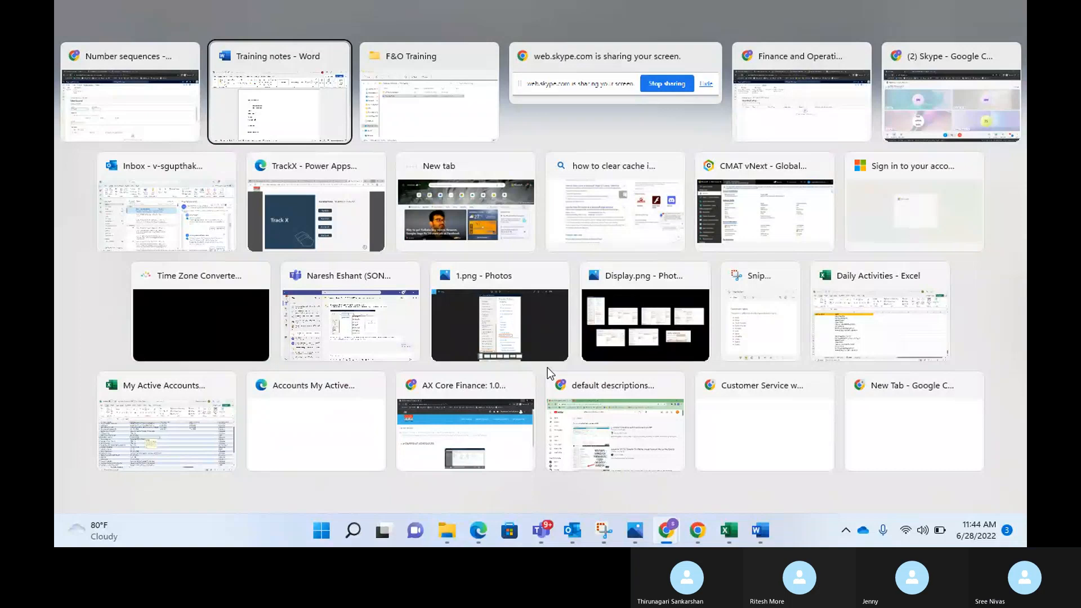
key(Tab)
key(Tab)
key(Tab)
key(Tab)
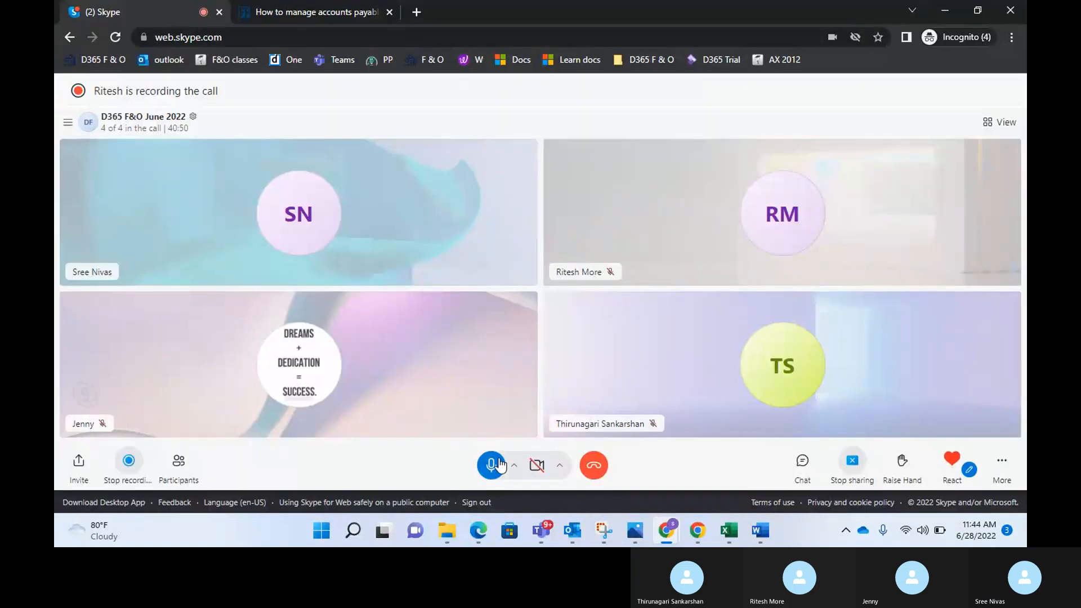
- Mute the microphone in the Skype call for a pause and unmute it again on returning
click(492, 467)
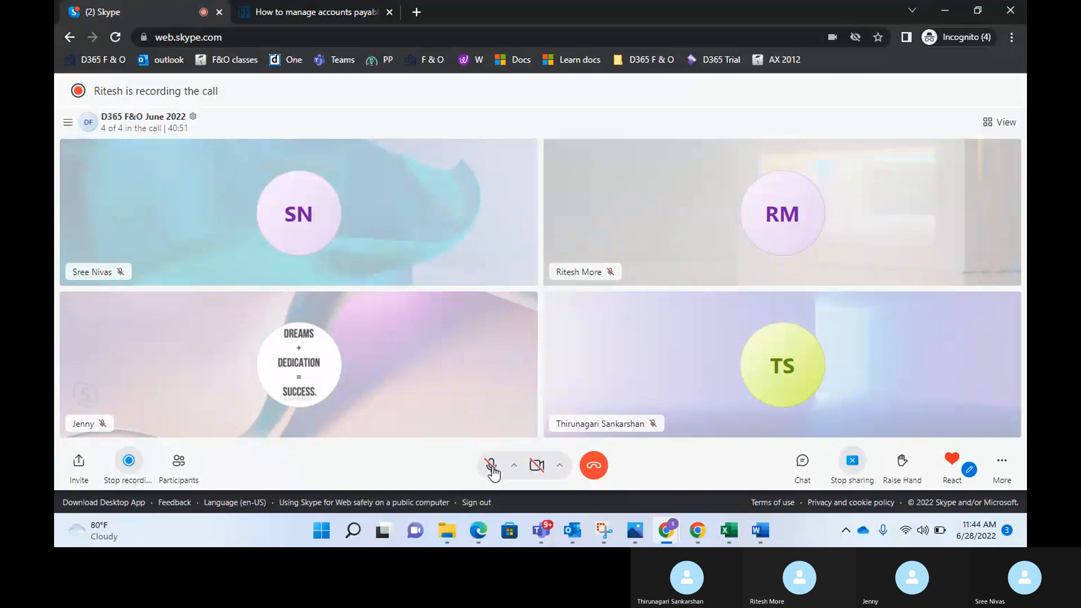
click(938, 9)
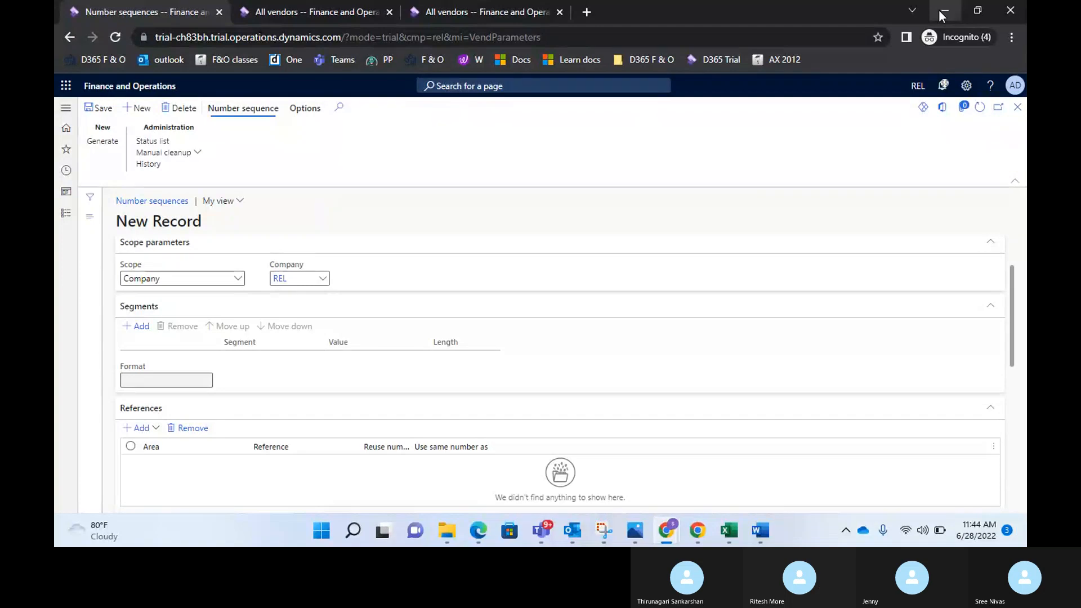
key(alt+Tab)
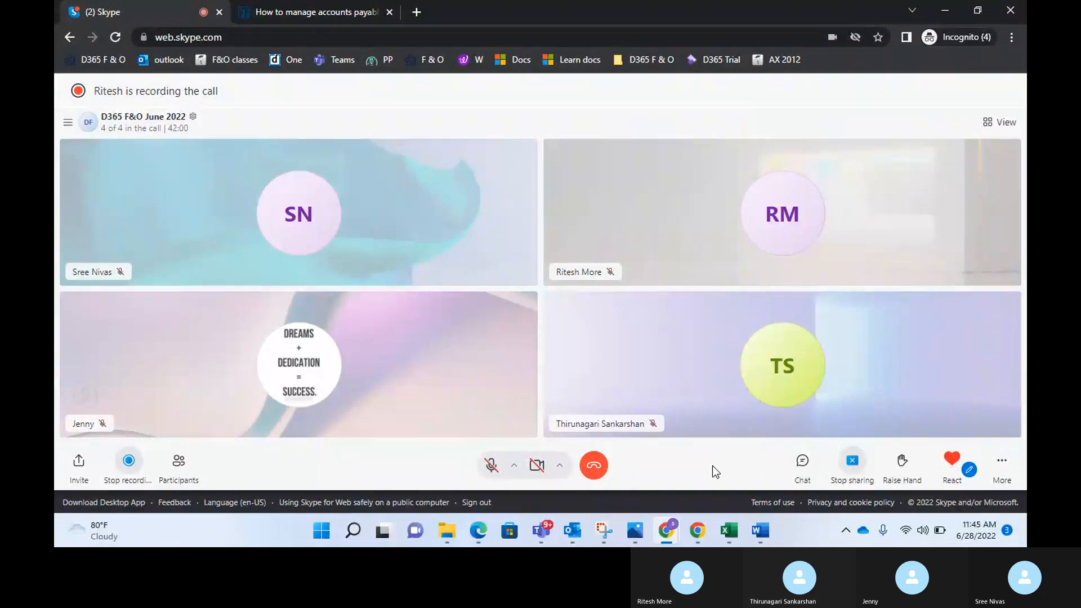
click(976, 539)
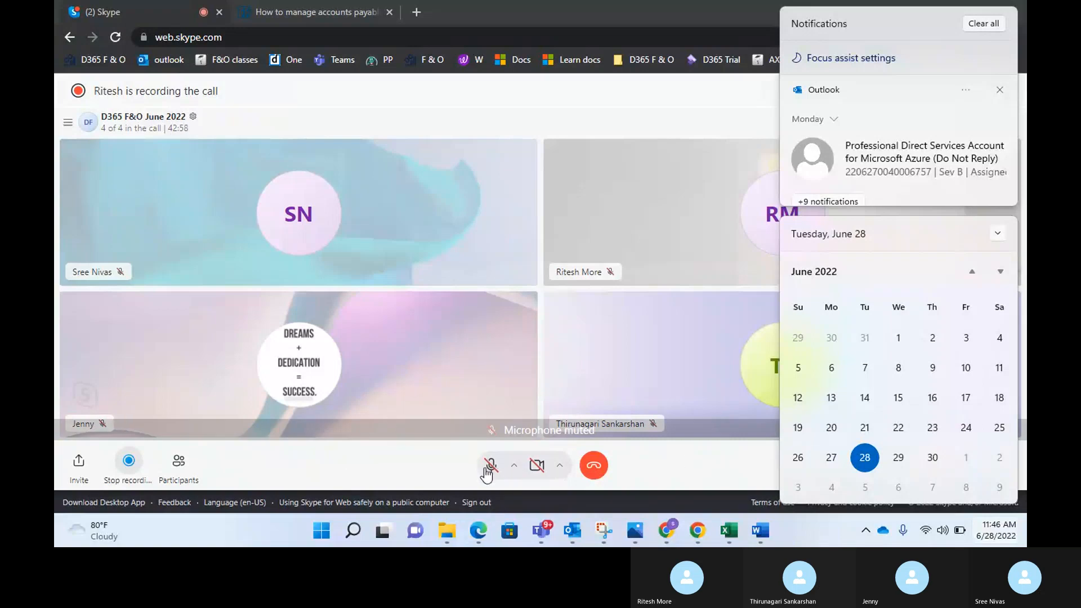
click(488, 471)
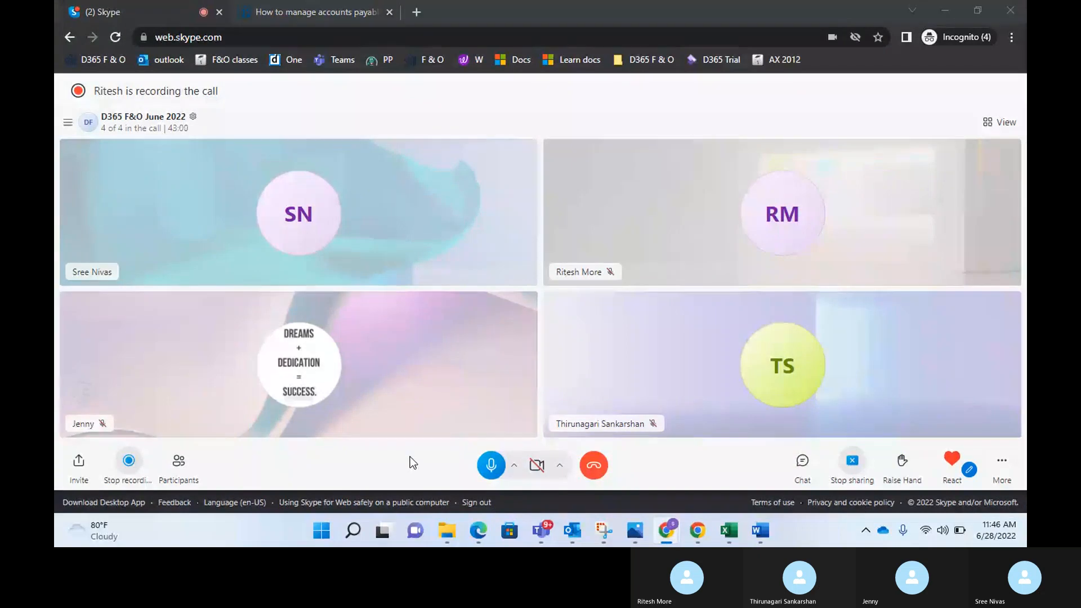
- Switch to the new number sequence record in Finance and Operations and add a segment to it
key(alt+Tab)
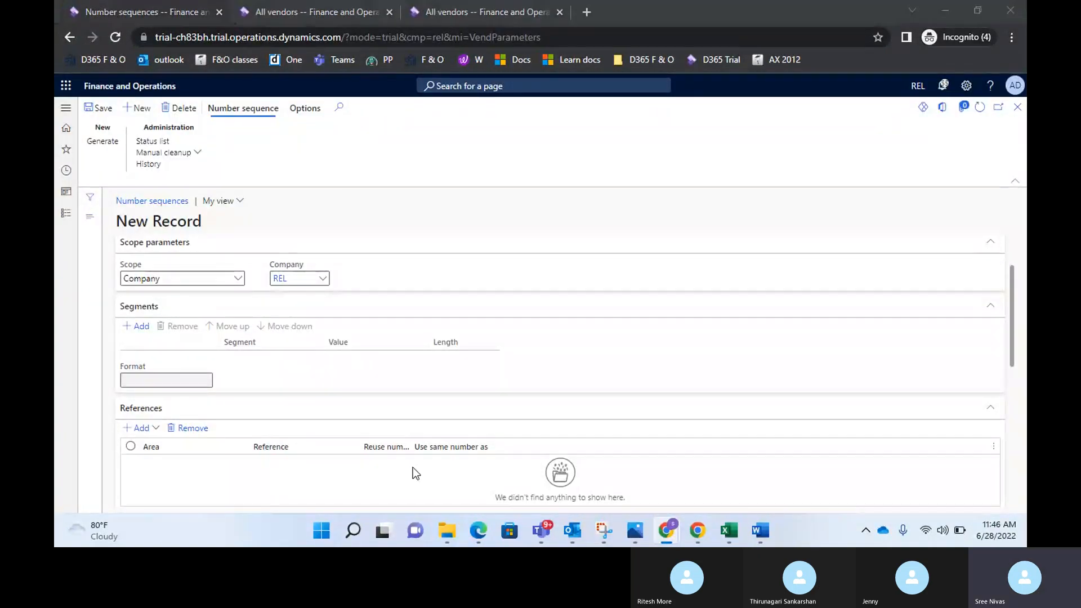
key(alt+Tab)
key(alt+Tab)
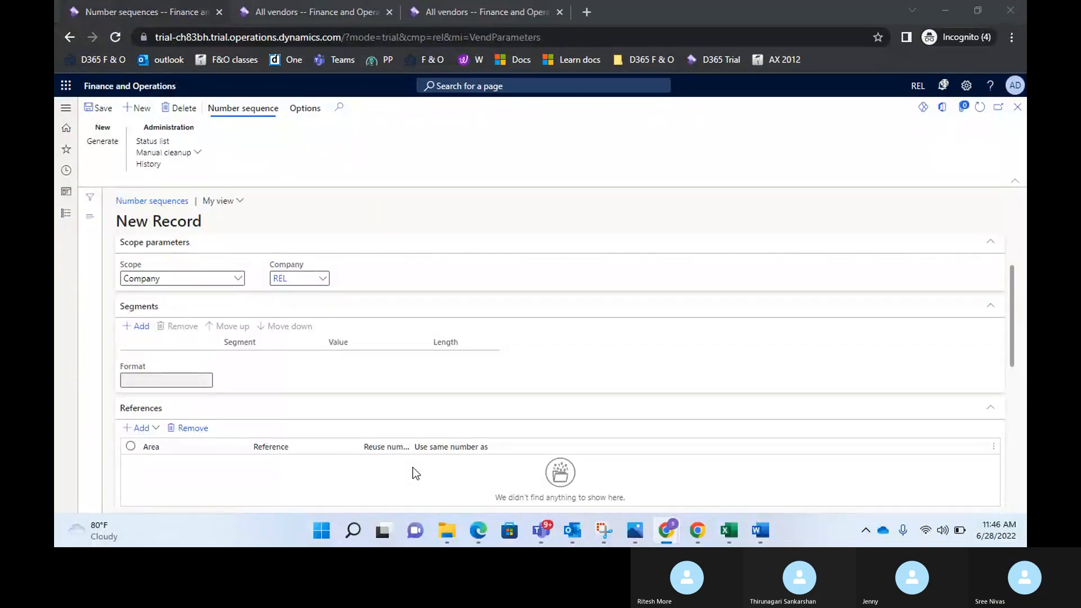
key(alt+Tab)
key(alt+Tab)
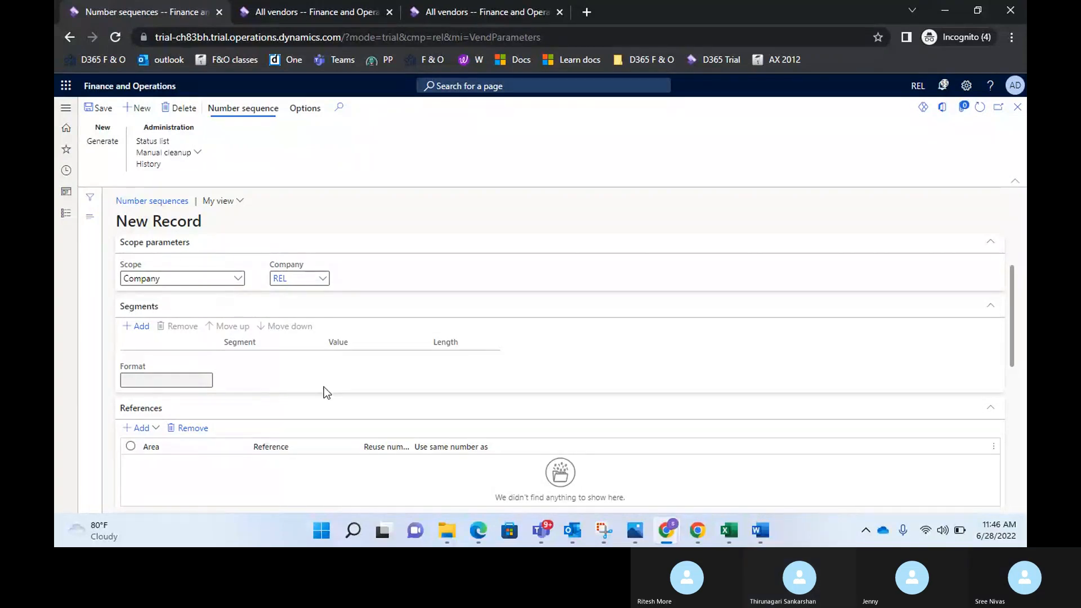
scroll(242, 372, up, 1)
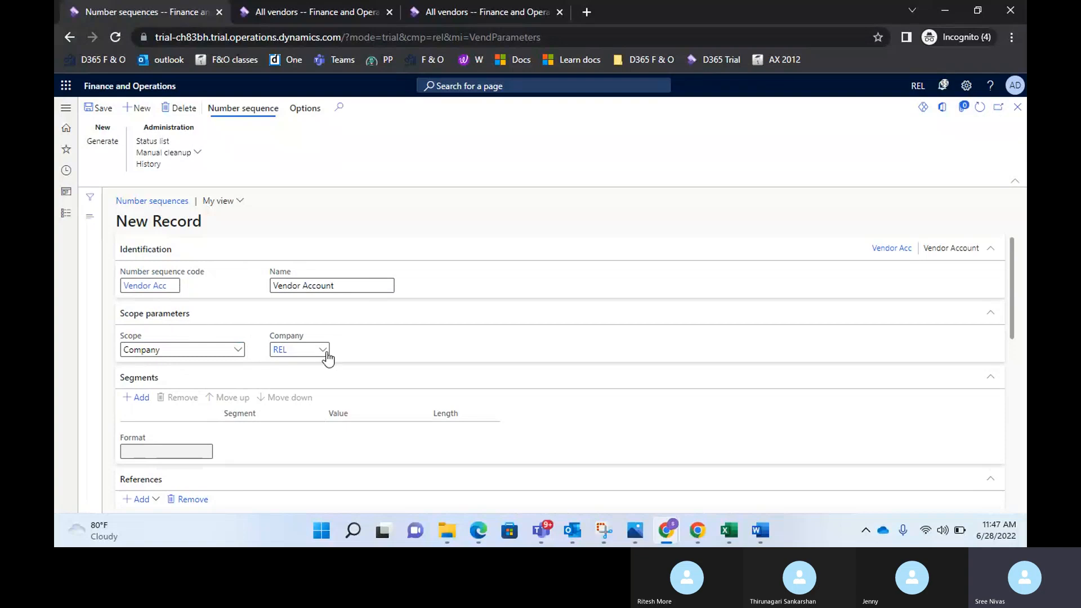
click(139, 398)
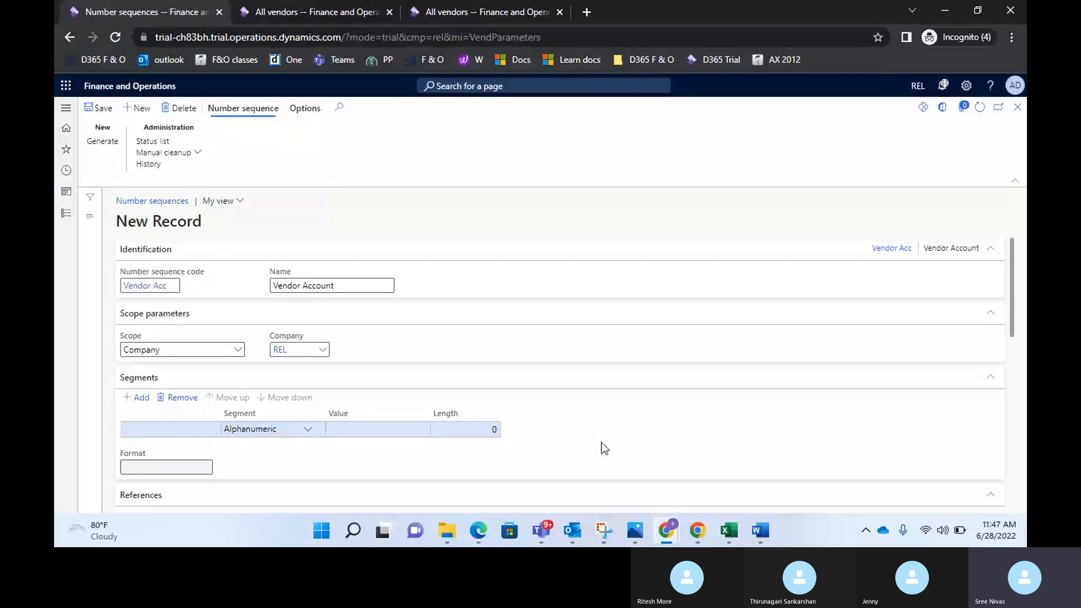
- Switch to the Training notes in Word and write "Vendor Account: Vend -000001" on its own line below the Parameters heading
key(alt+Tab)
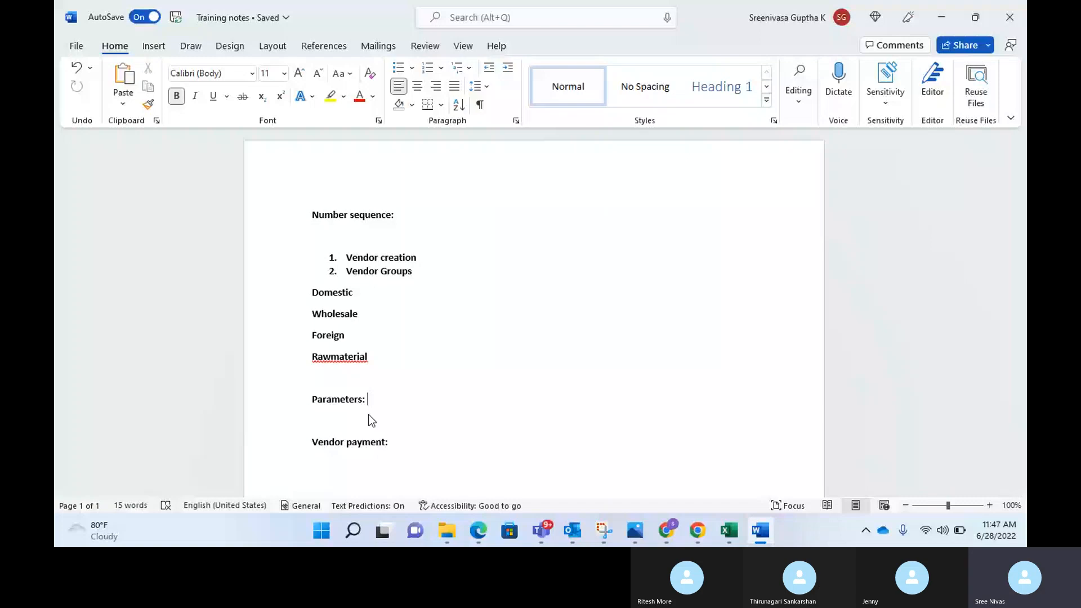
key(Return)
key(Return)
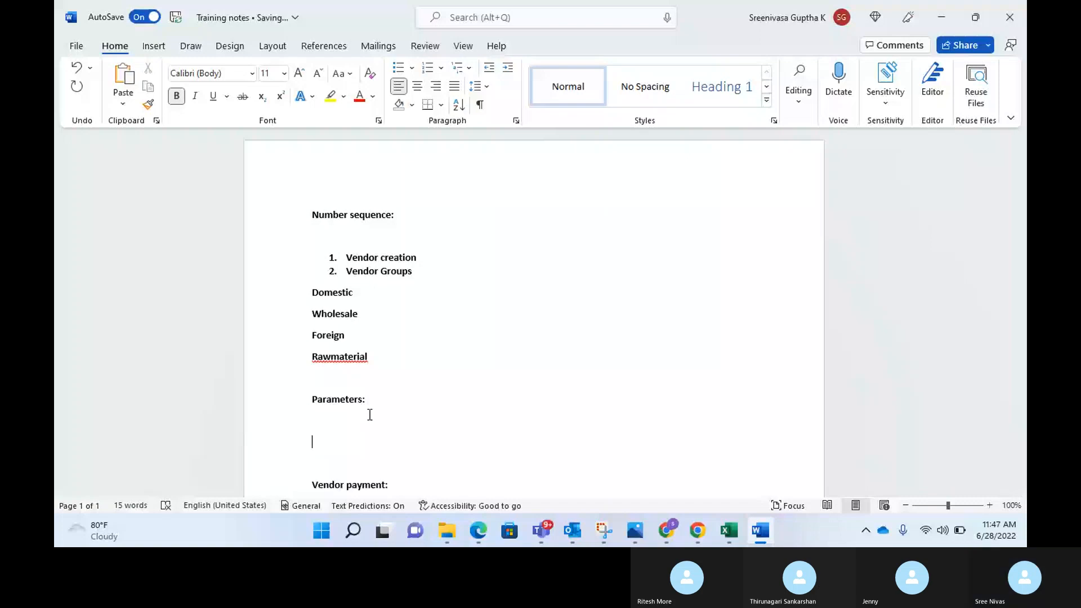
text(Vendor Account:)
text(Vend -0000)
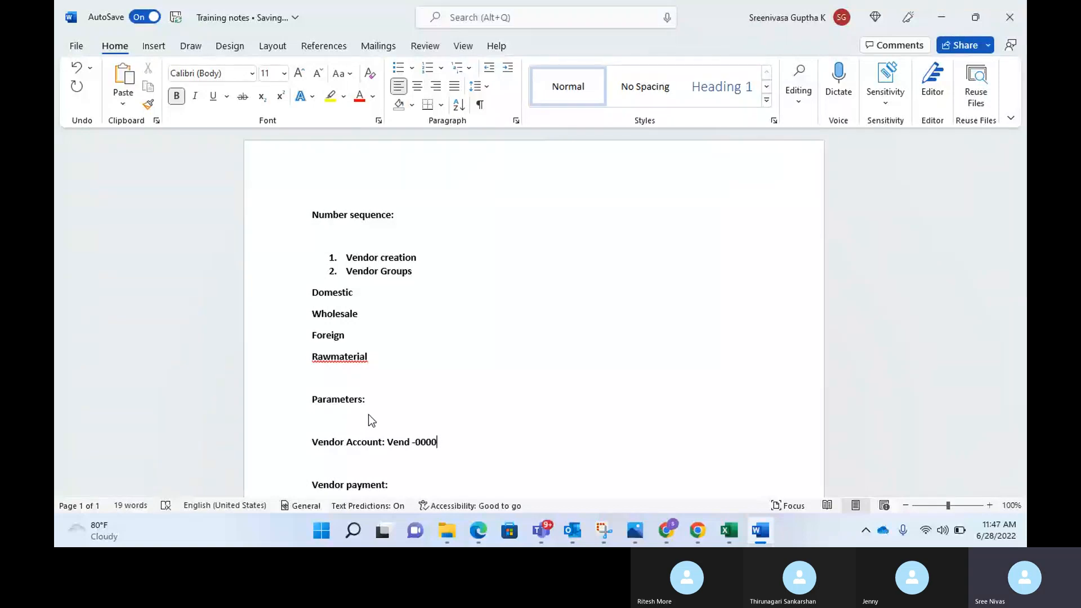
text(01)
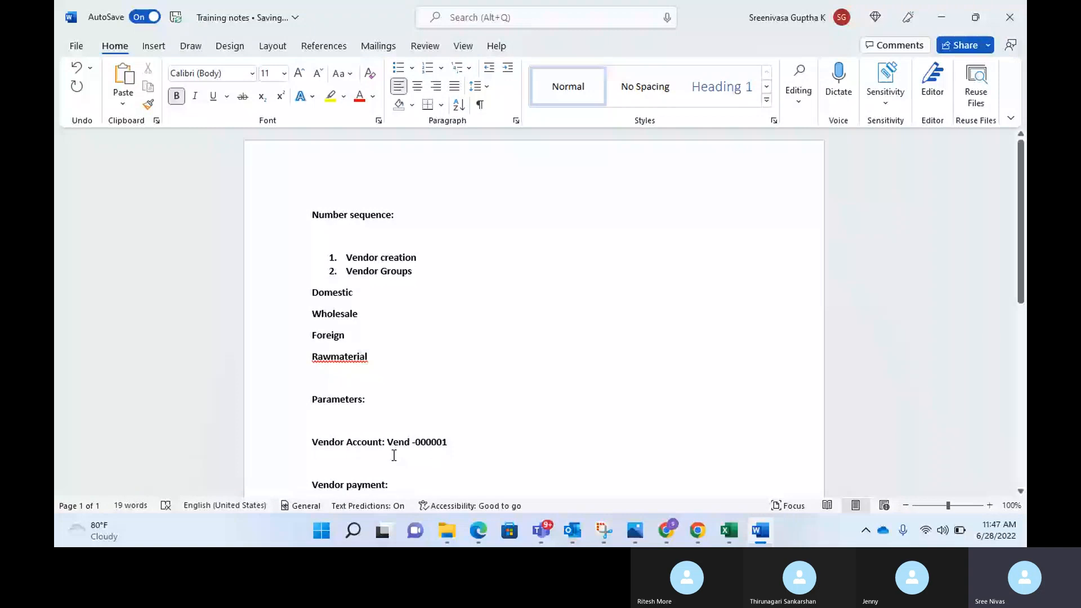
drag(457, 442, 392, 438)
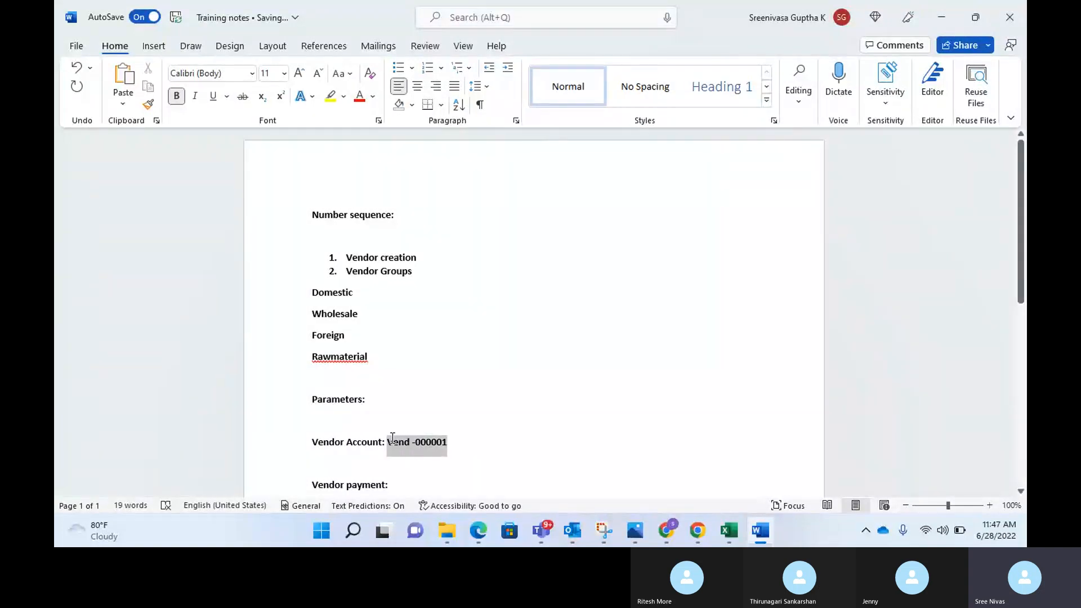
click(466, 439)
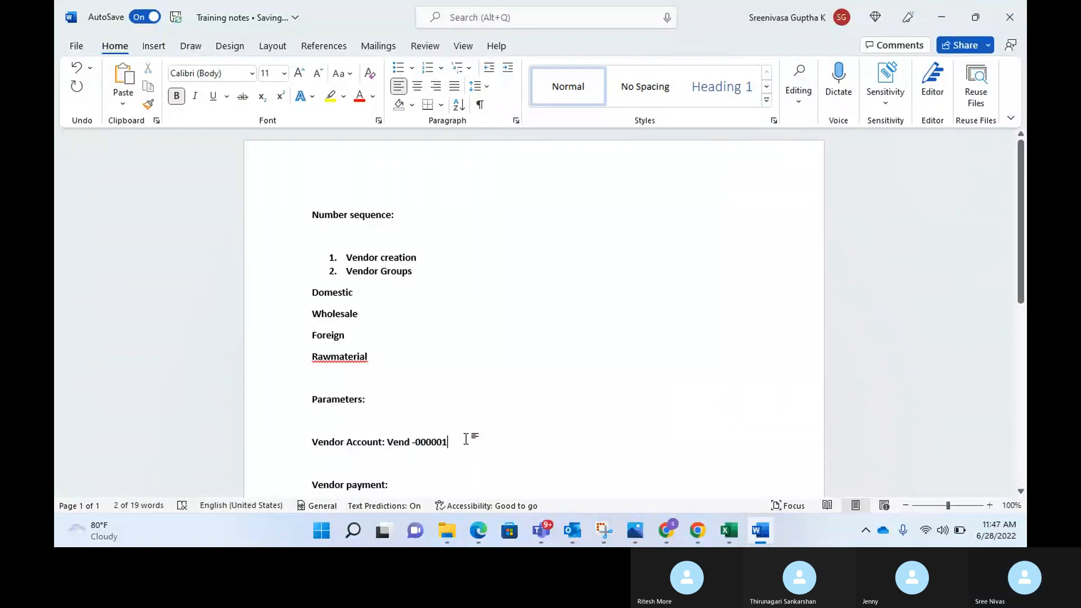
- Insert a space before 000001 in the Vendor Account example in the notes and highlight its "Vend -" prefix
key(alt+Tab)
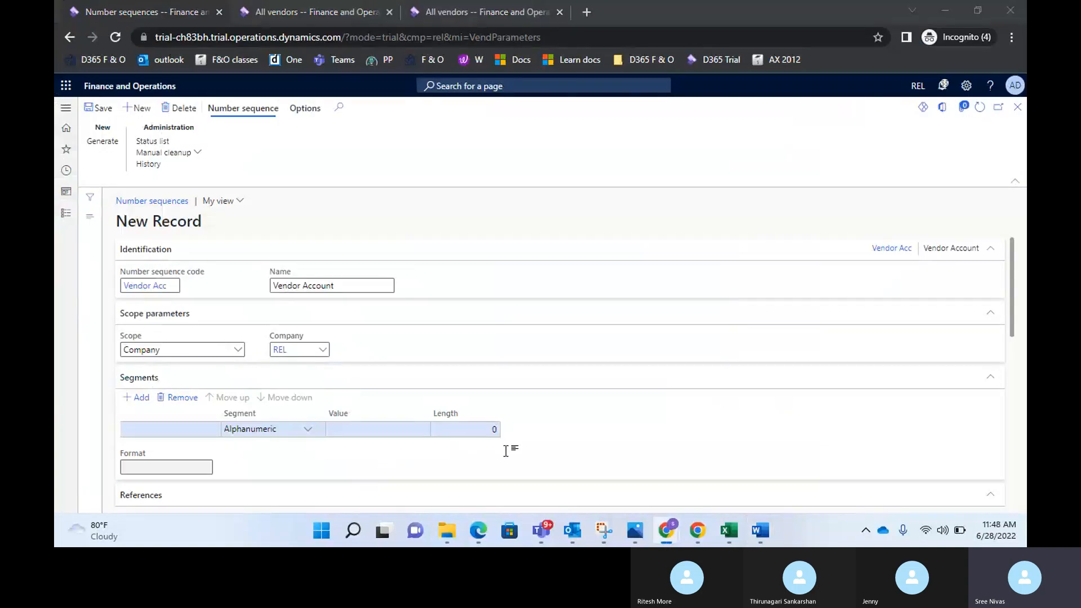
key(alt+Tab)
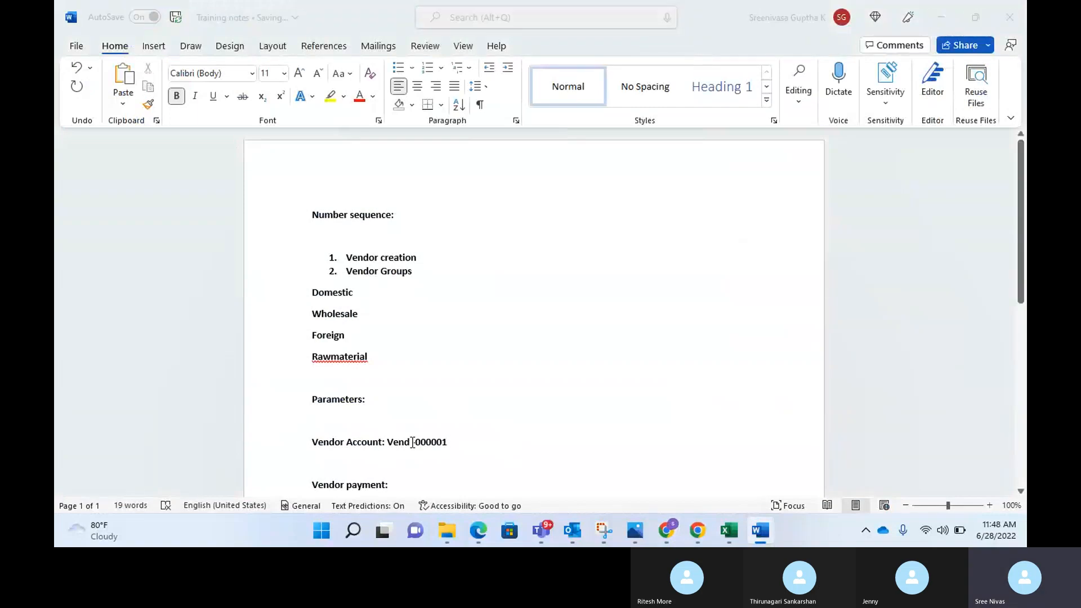
key(alt+Tab)
key(alt+Tab)
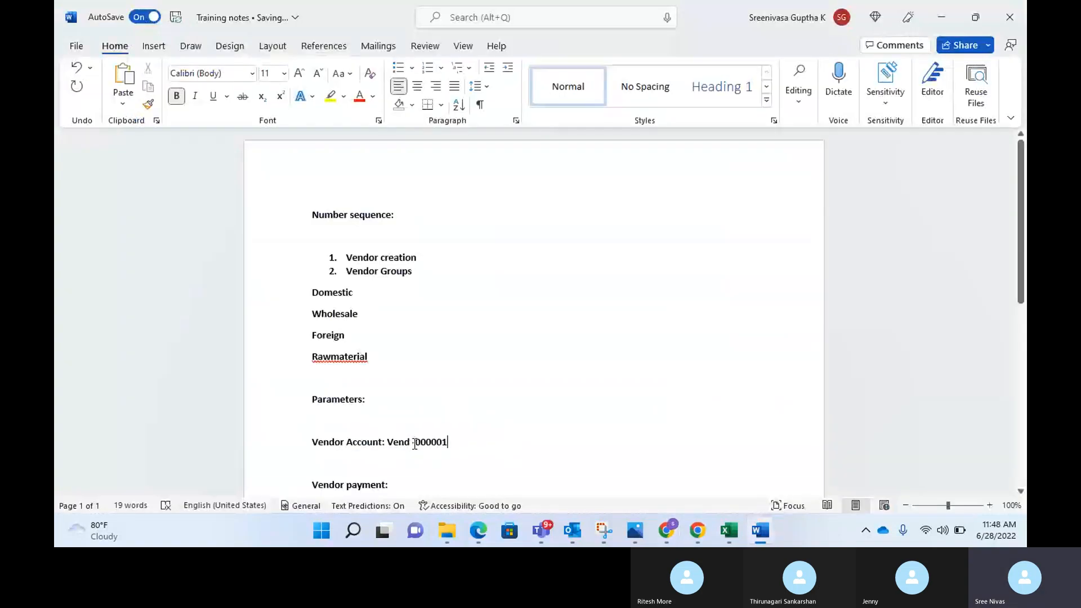
click(414, 442)
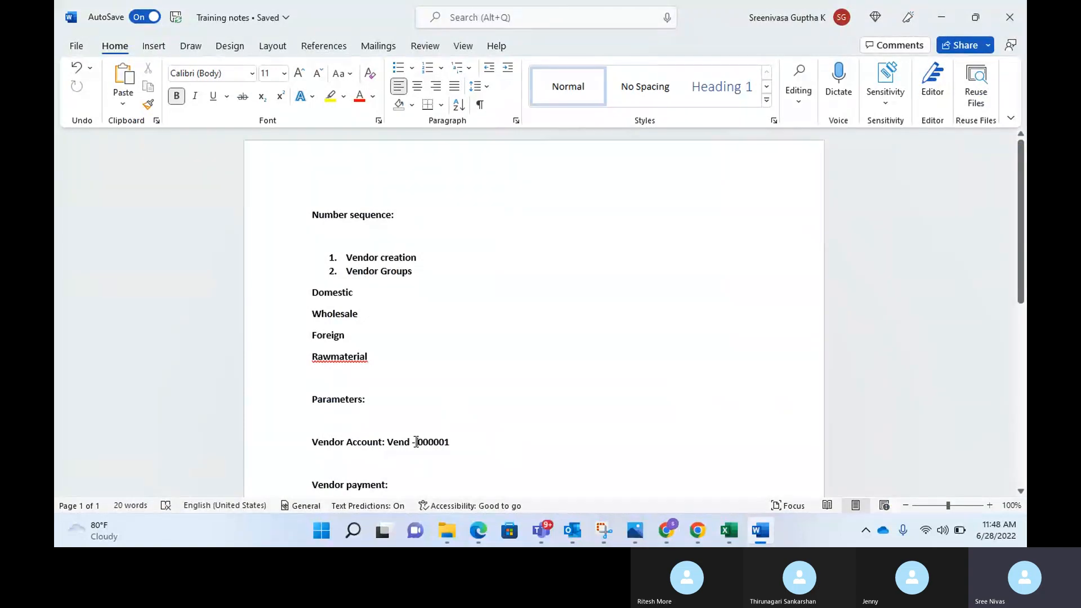
click(417, 445)
key(alt+Tab)
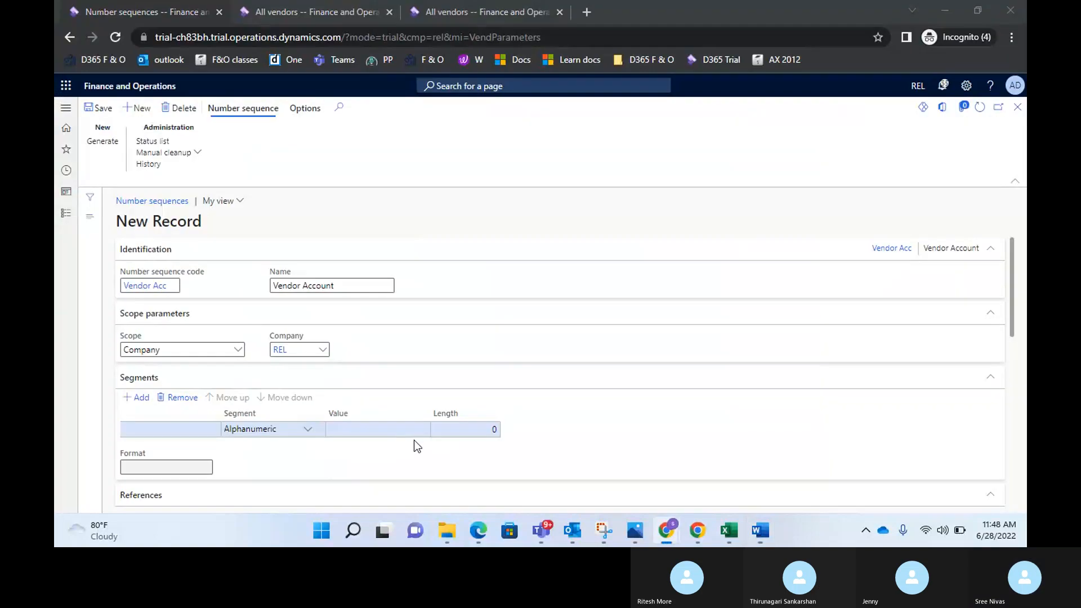
key(alt+Tab)
drag(417, 439, 387, 441)
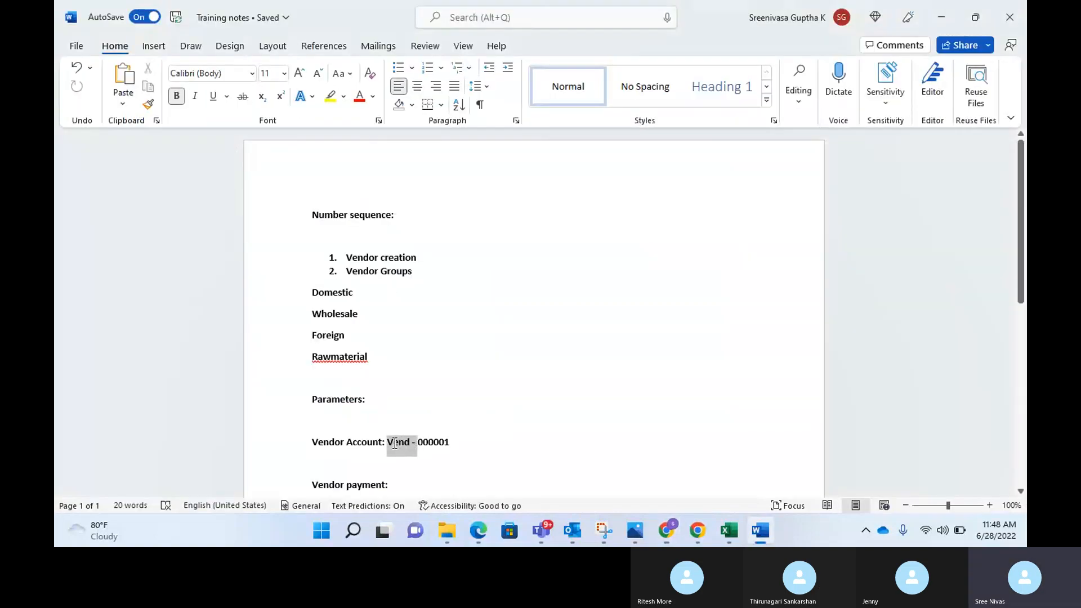
- In the Finance and Operations record, replace the Alphanumeric segment with a Constant segment that has the value "Vend -"
key(alt+Tab)
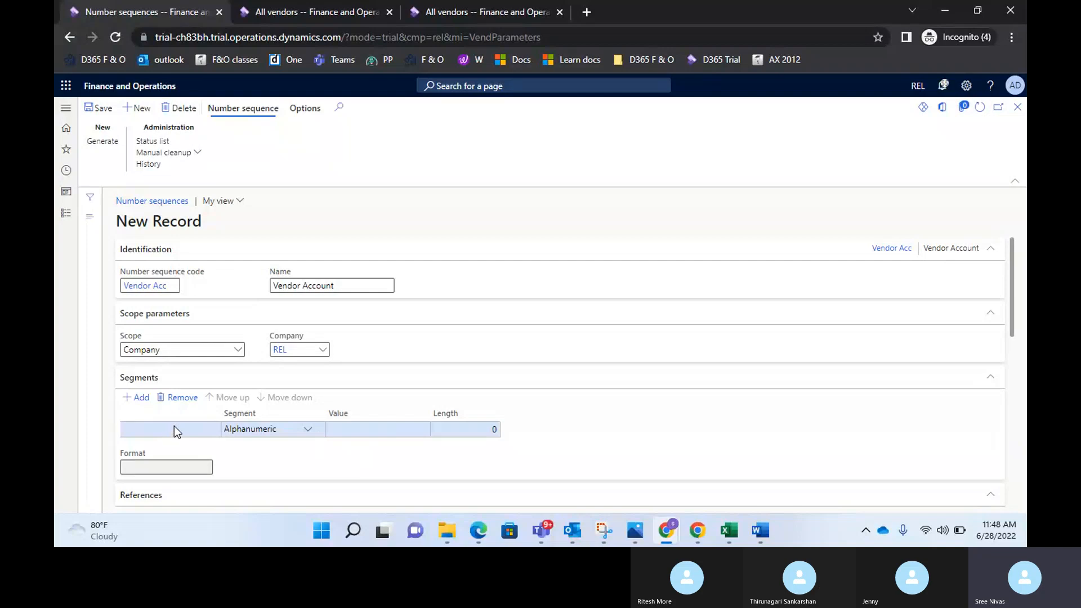
click(186, 397)
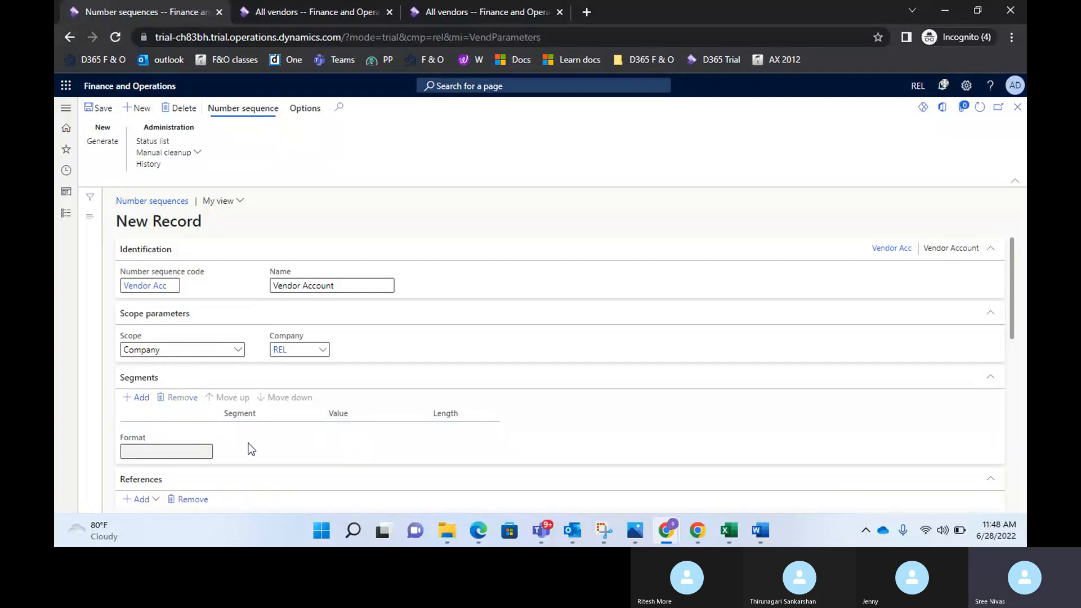
click(140, 397)
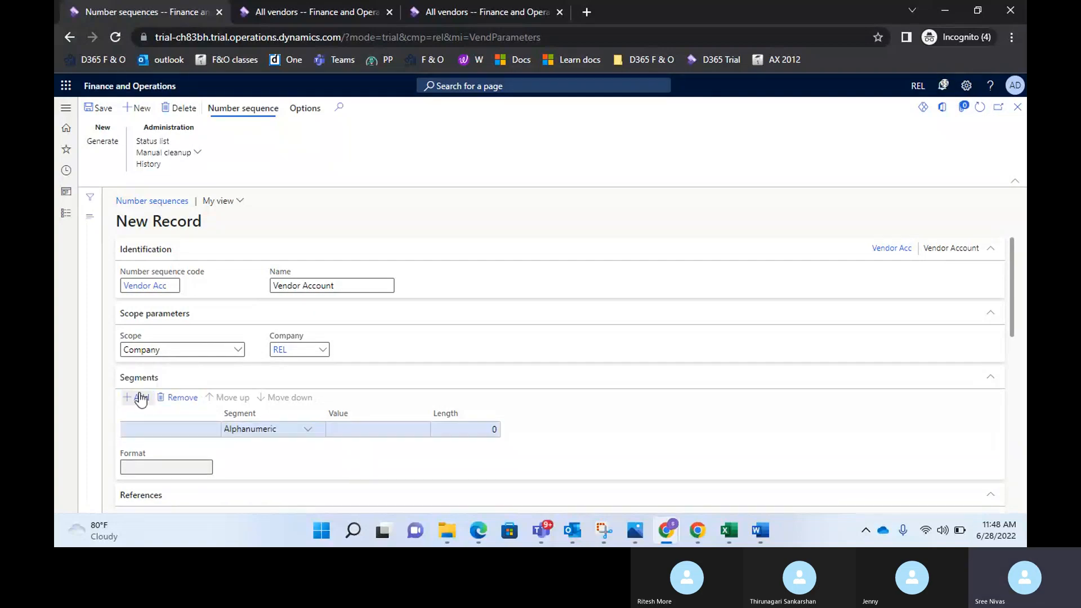
click(309, 433)
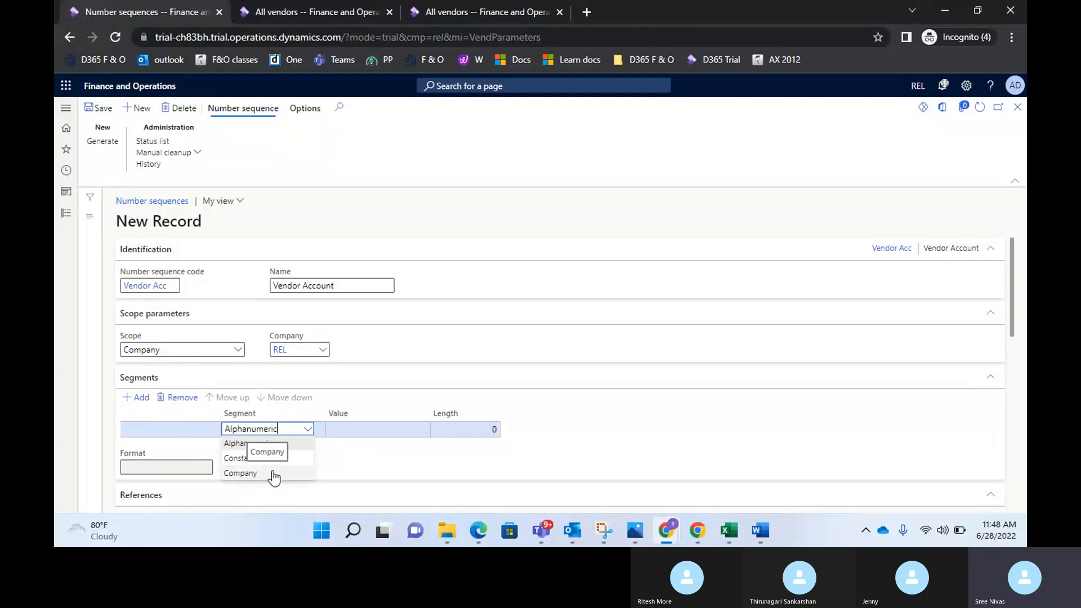
click(239, 459)
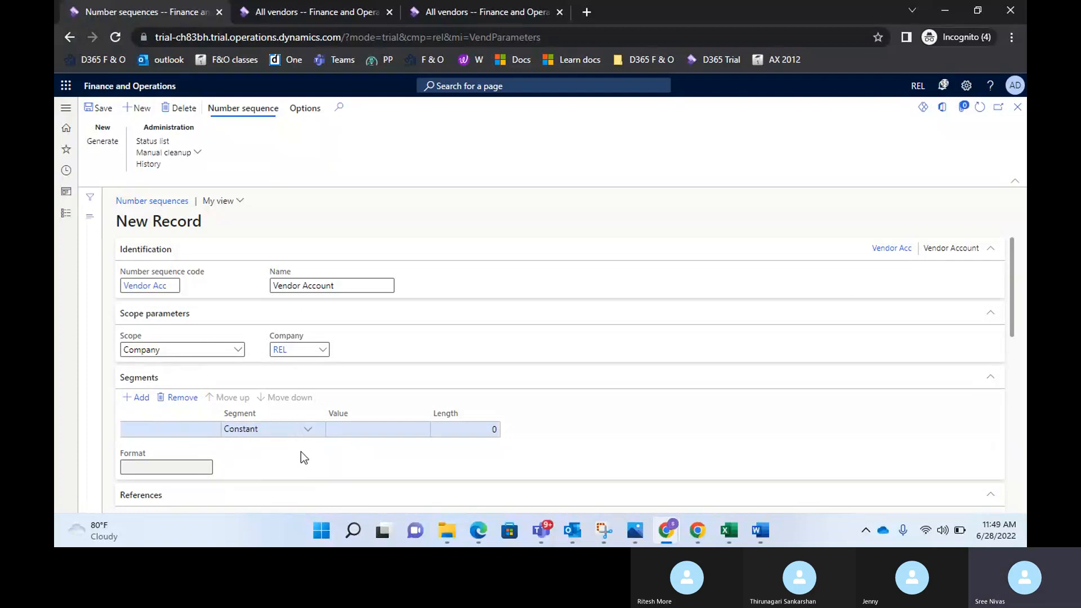
click(366, 428)
text(Vend -)
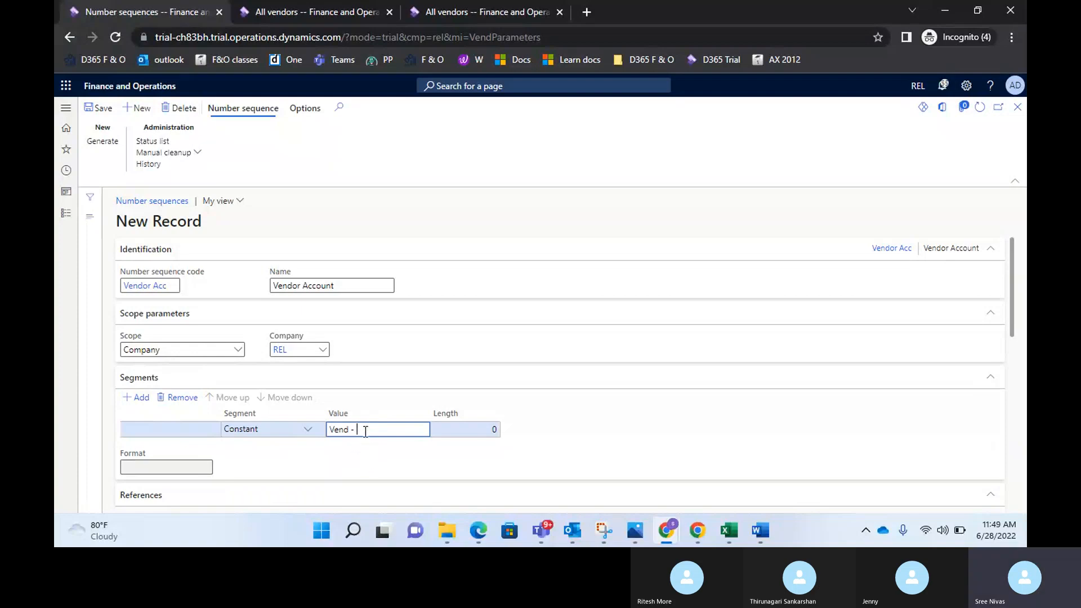
click(382, 455)
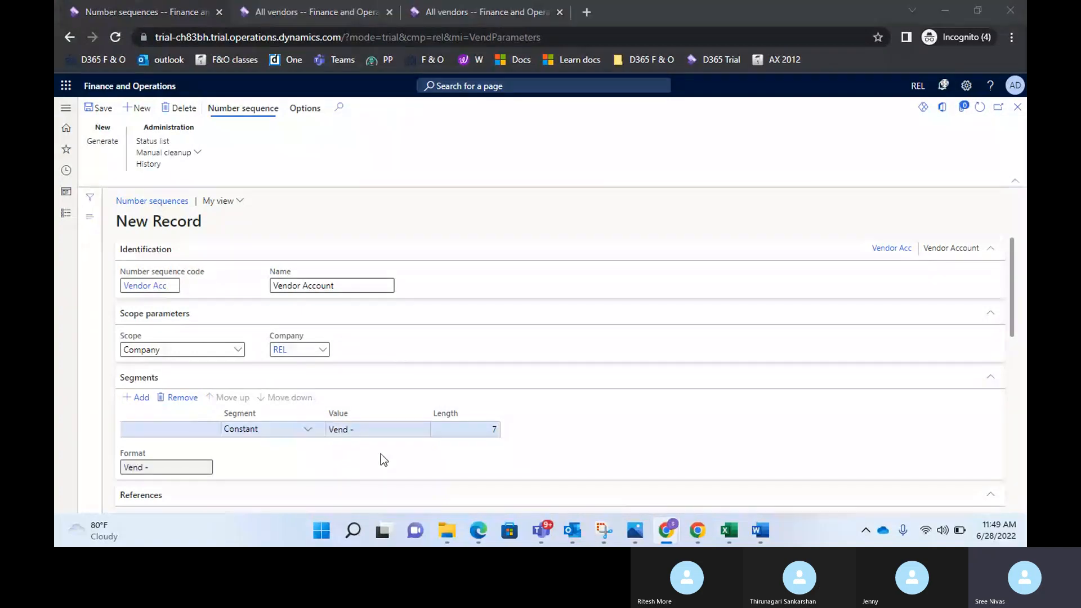
- Switch to the Word notes, add the line "######" below the Vendor Account example, and highlight it
key(alt+Tab)
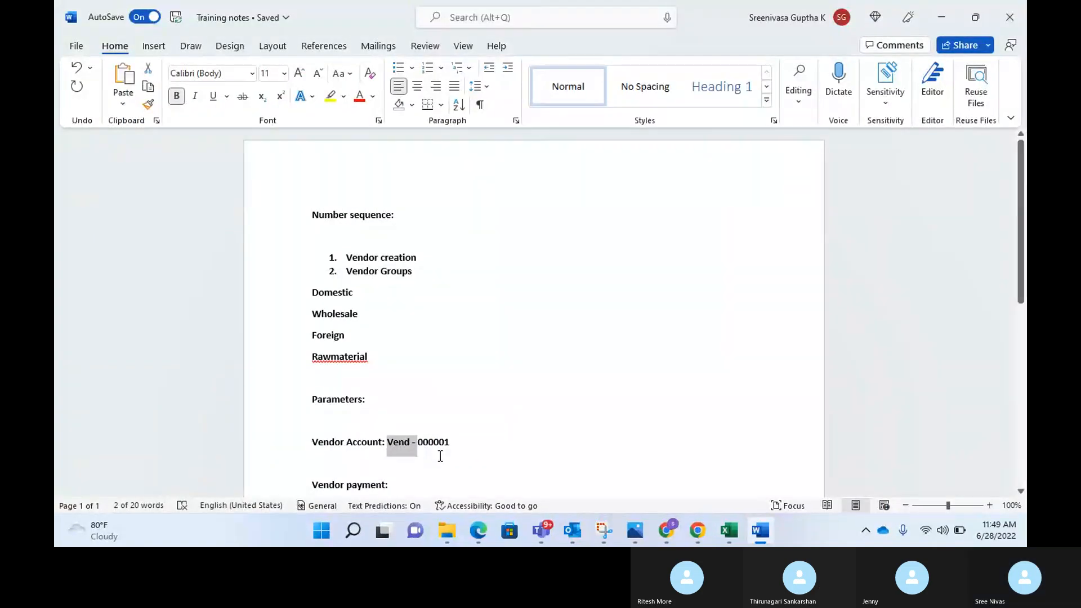
click(451, 442)
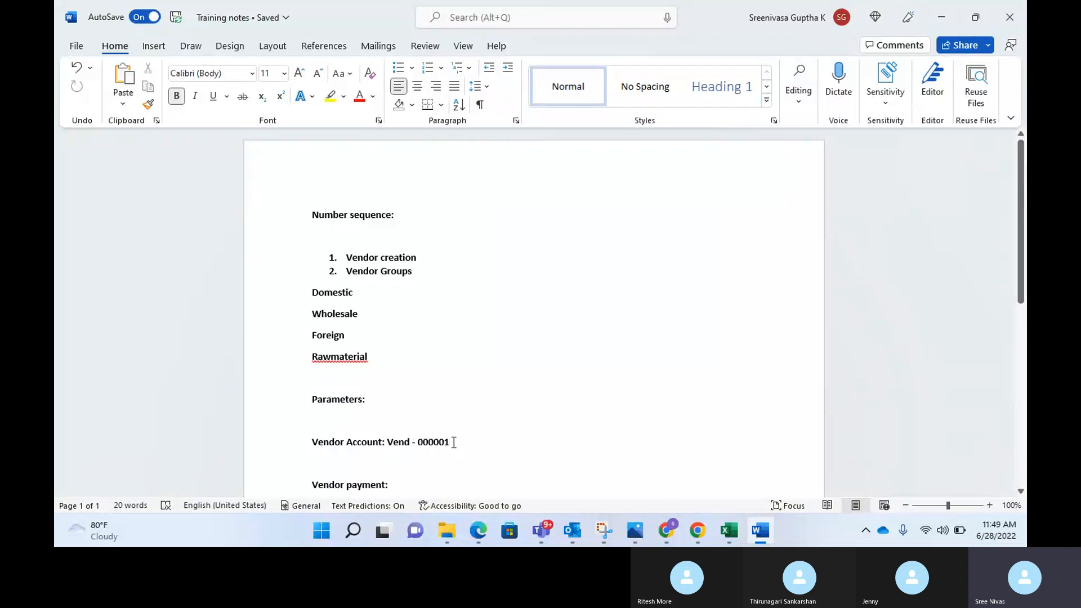
key(Return)
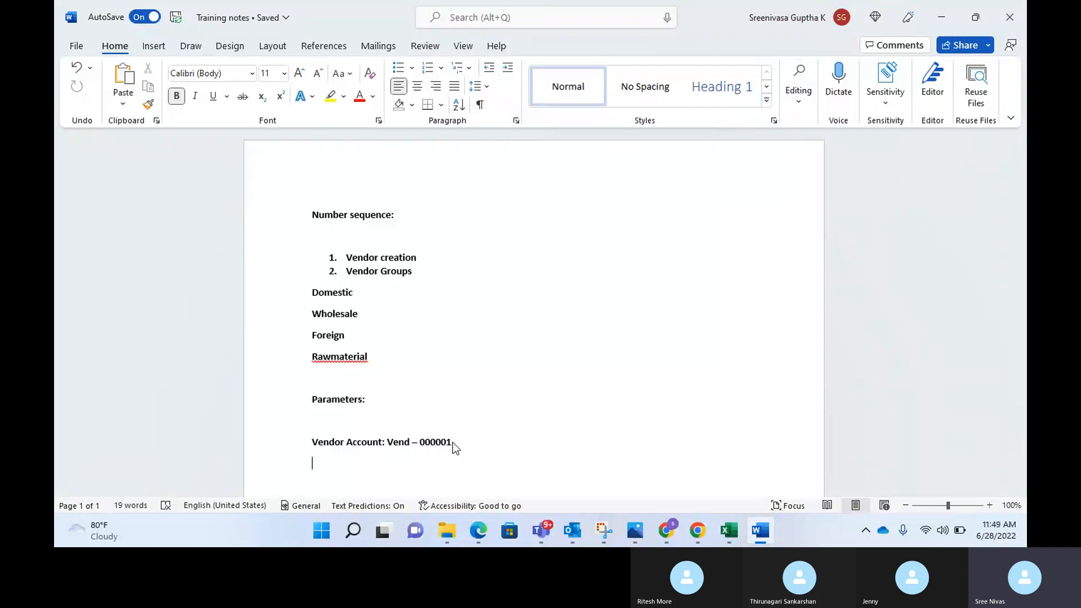
text(#)
text(#####)
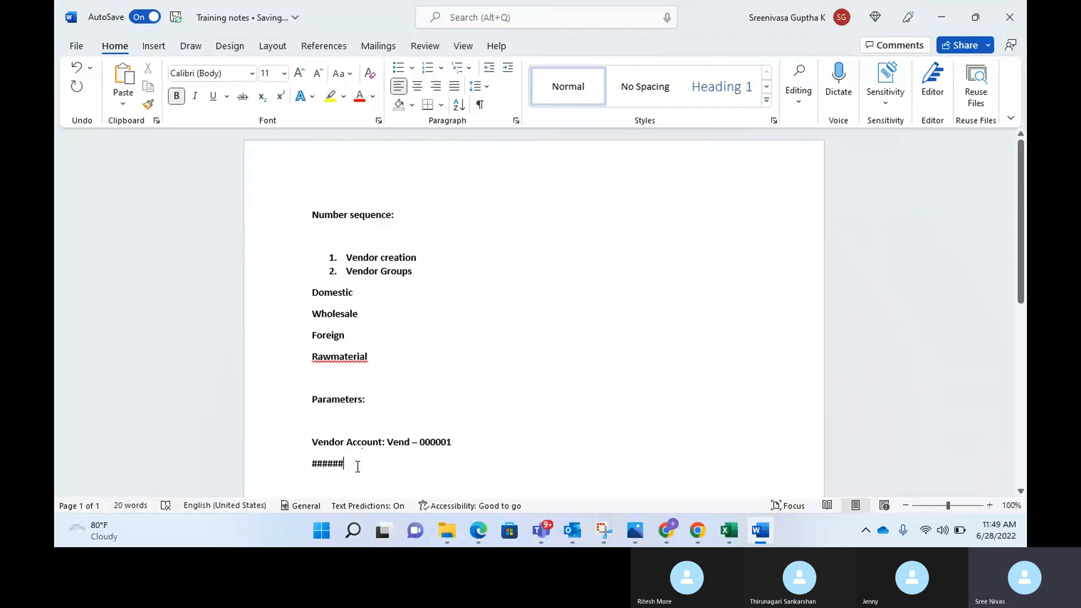
drag(351, 464, 308, 471)
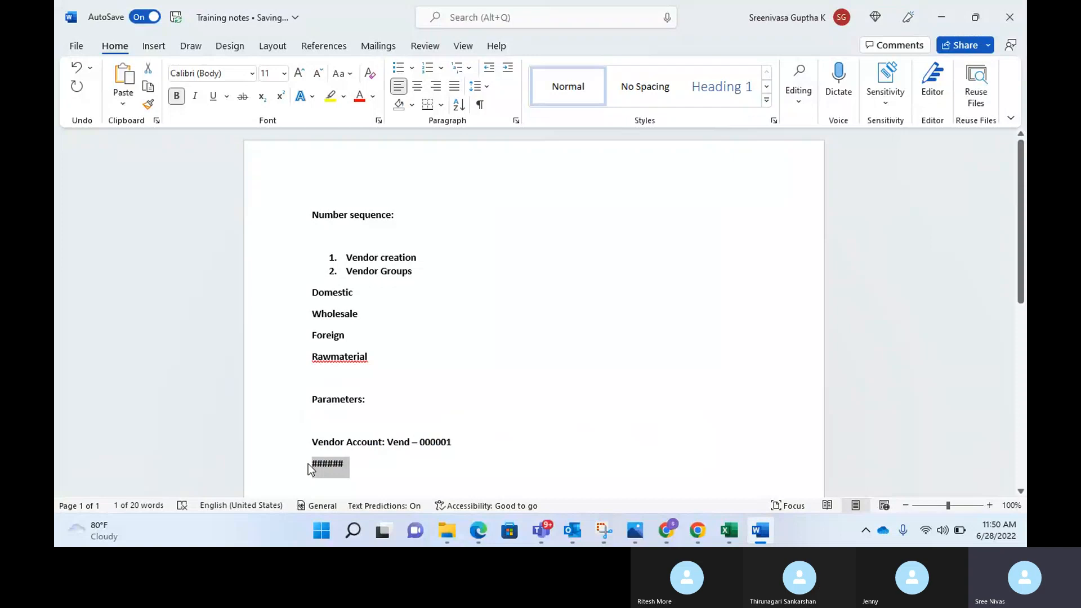
- Switch to the Finance and Operations record and set the Alphanumeric segment's value to "######"
key(alt+Tab)
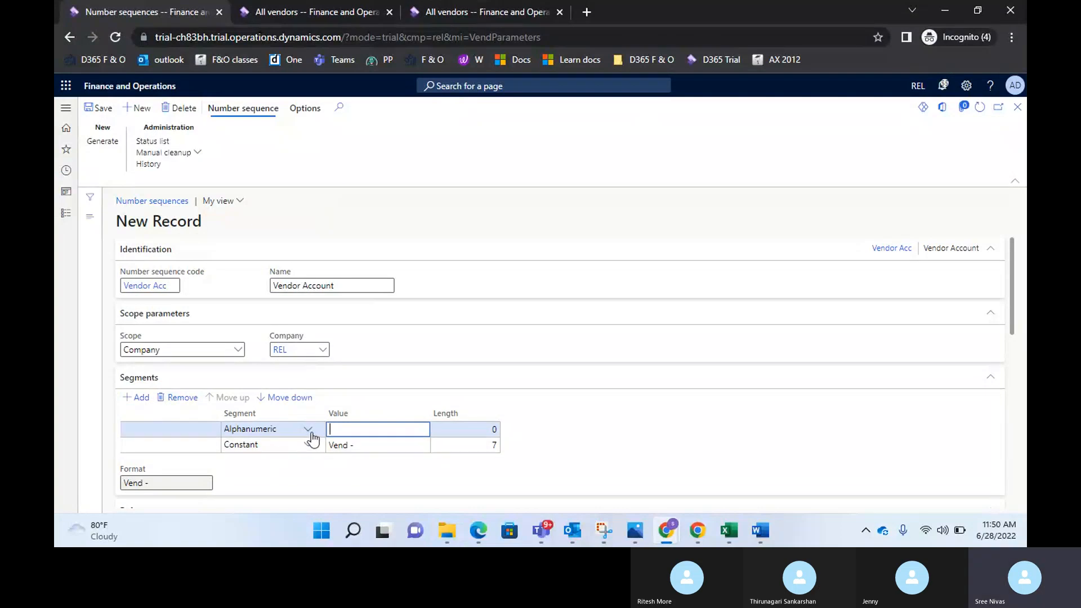
click(309, 432)
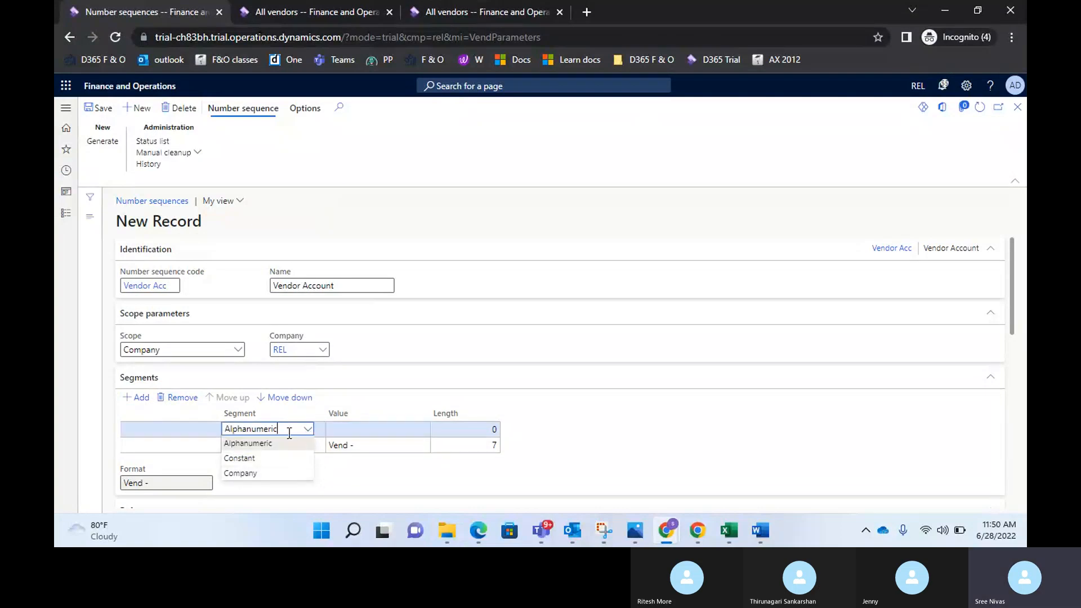
click(354, 430)
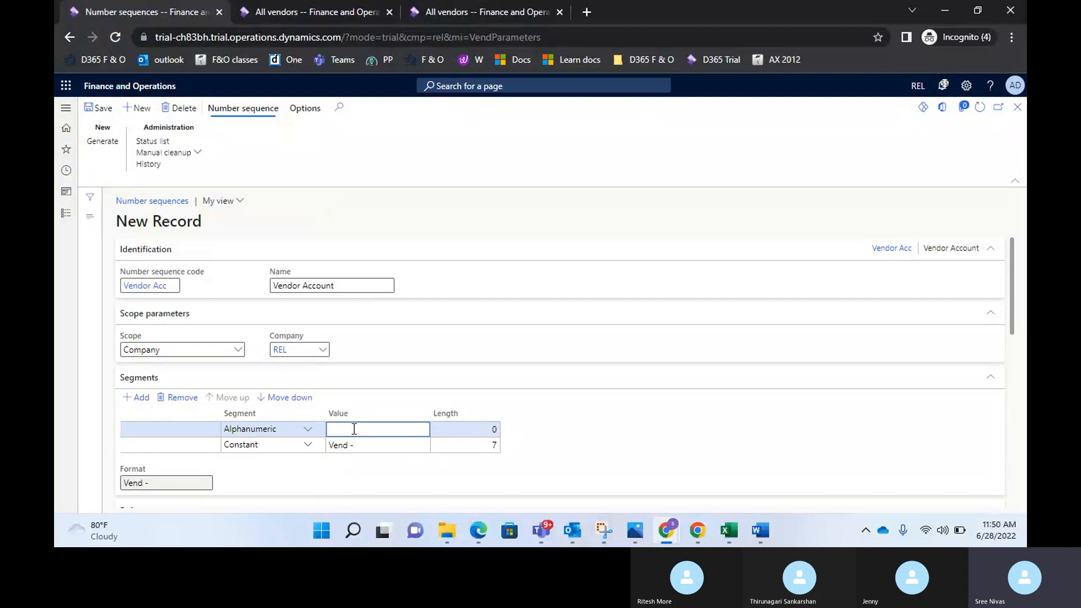
text(######)
click(349, 466)
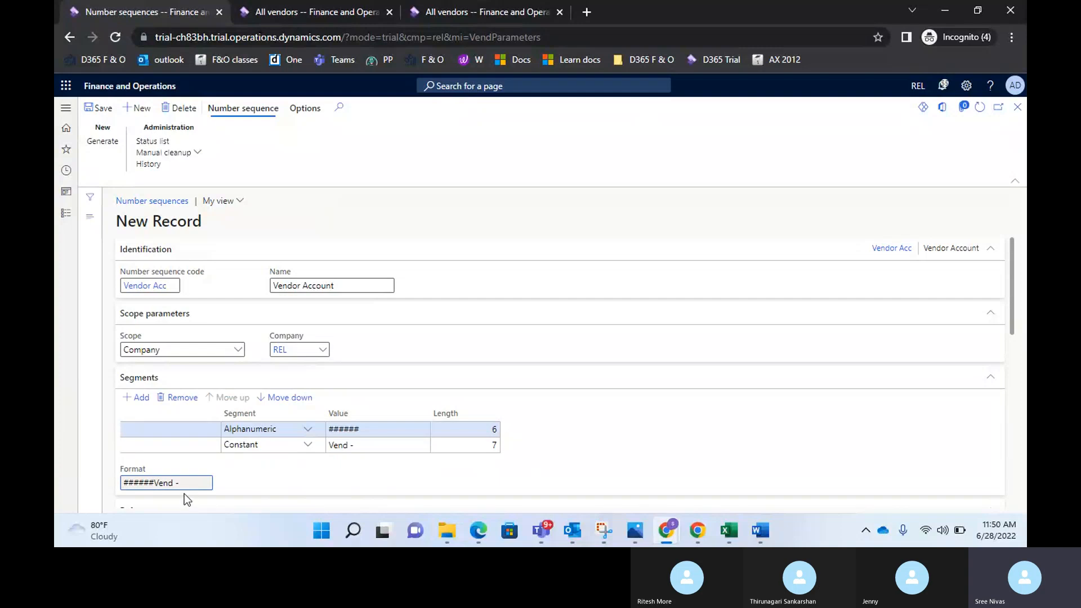
- Check the Vendor Account example in the Word notes, then move the record's Alphanumeric segment below the Constant segment
key(alt+Tab)
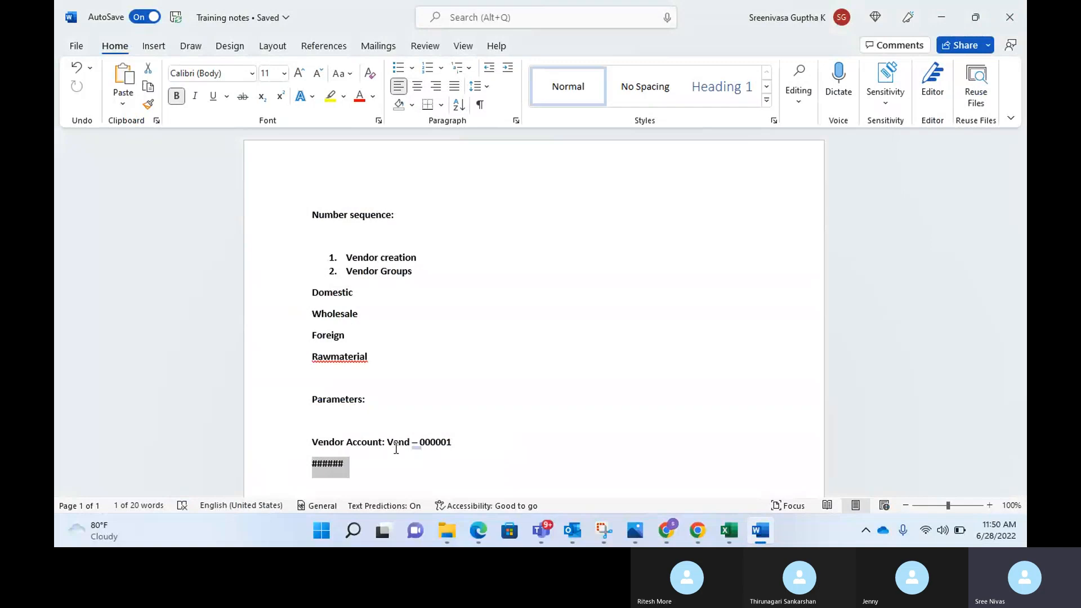
click(448, 441)
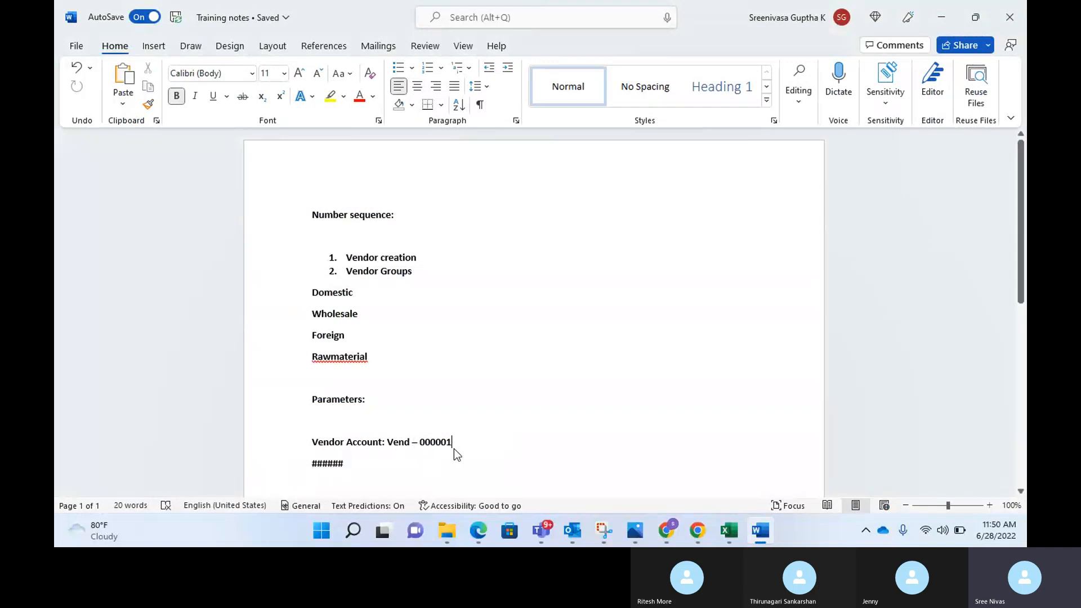
key(alt+Tab)
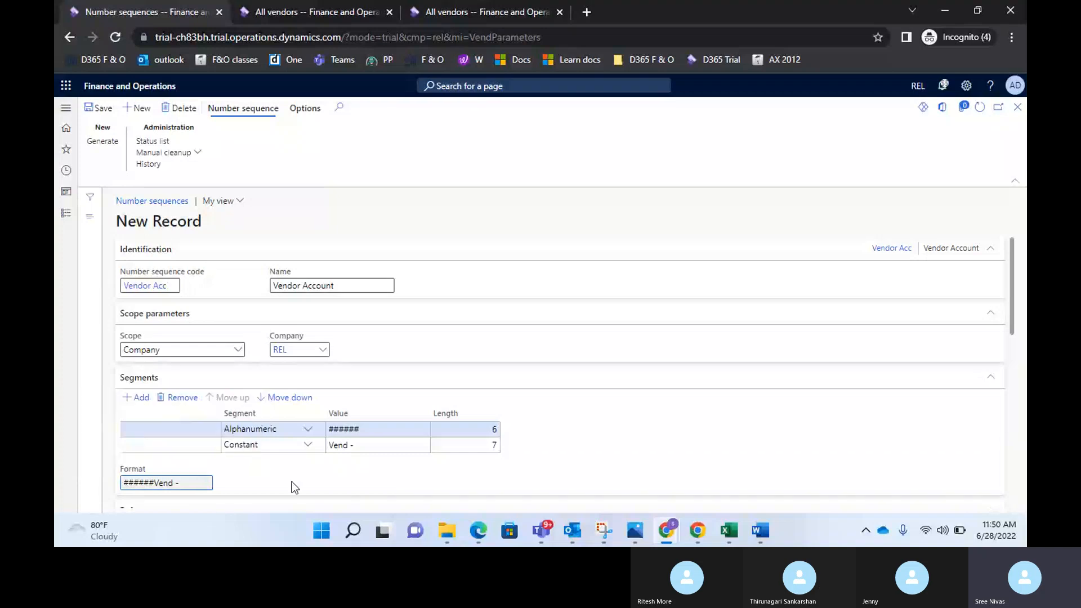
click(289, 397)
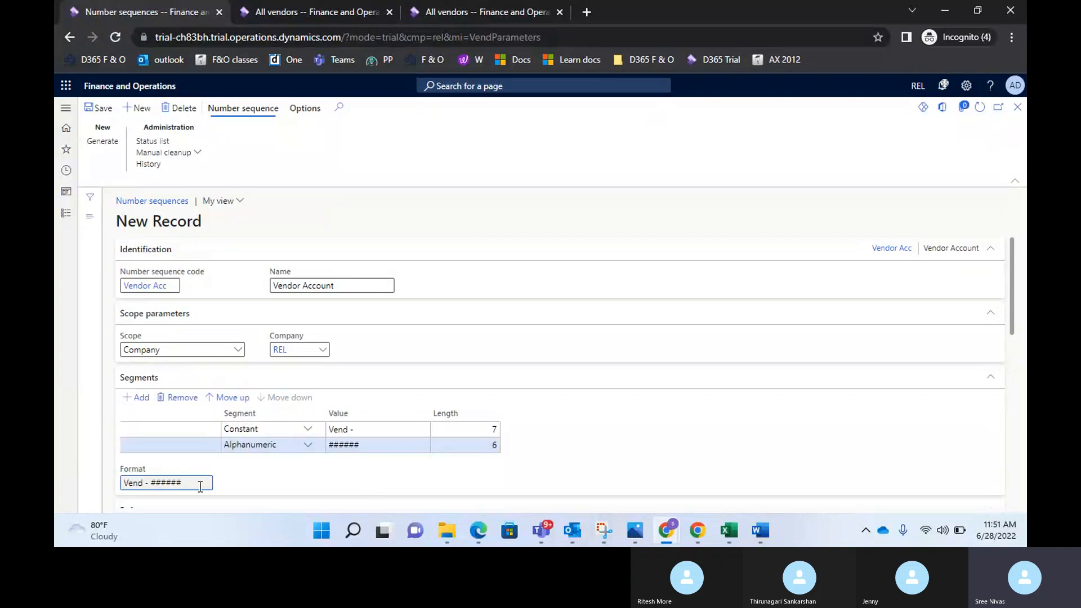
- Highlight "Vend – 000001" in the Word notes and return to the number sequence record to compare its format
key(alt+Tab)
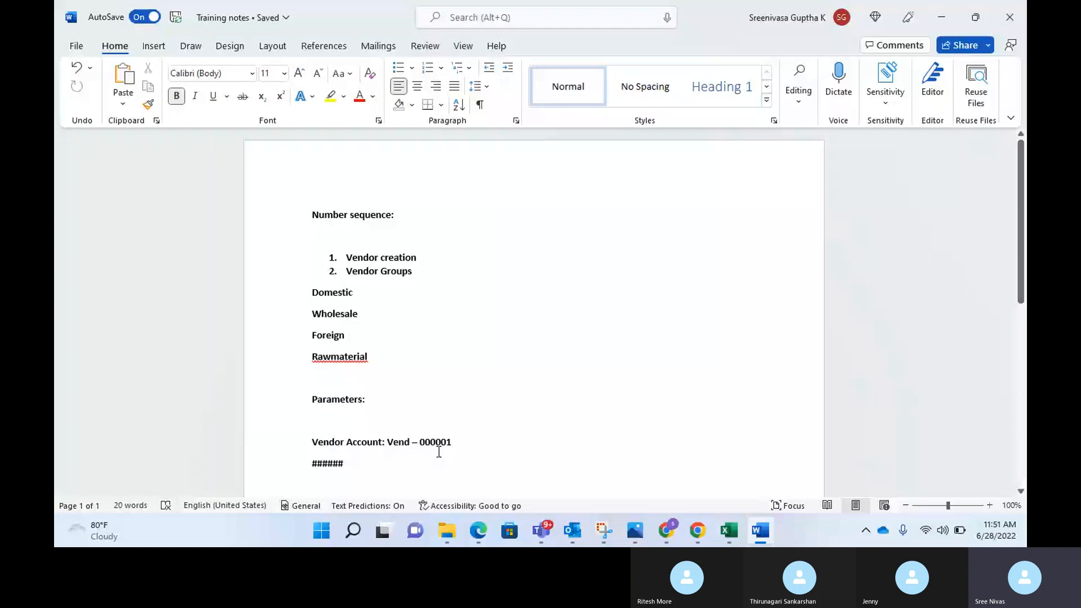
drag(452, 444, 388, 441)
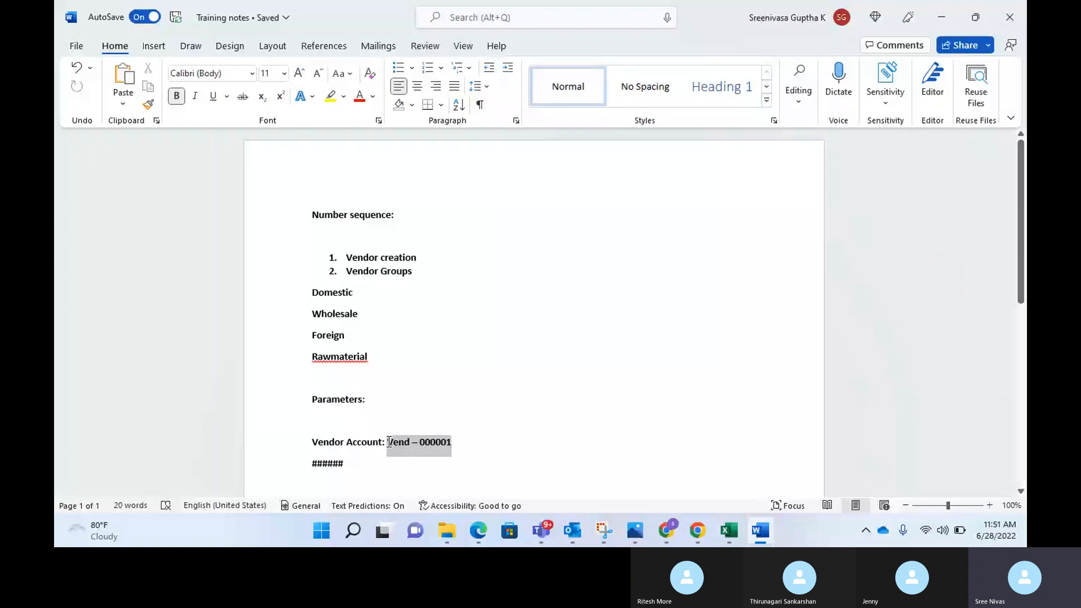
key(alt+Tab)
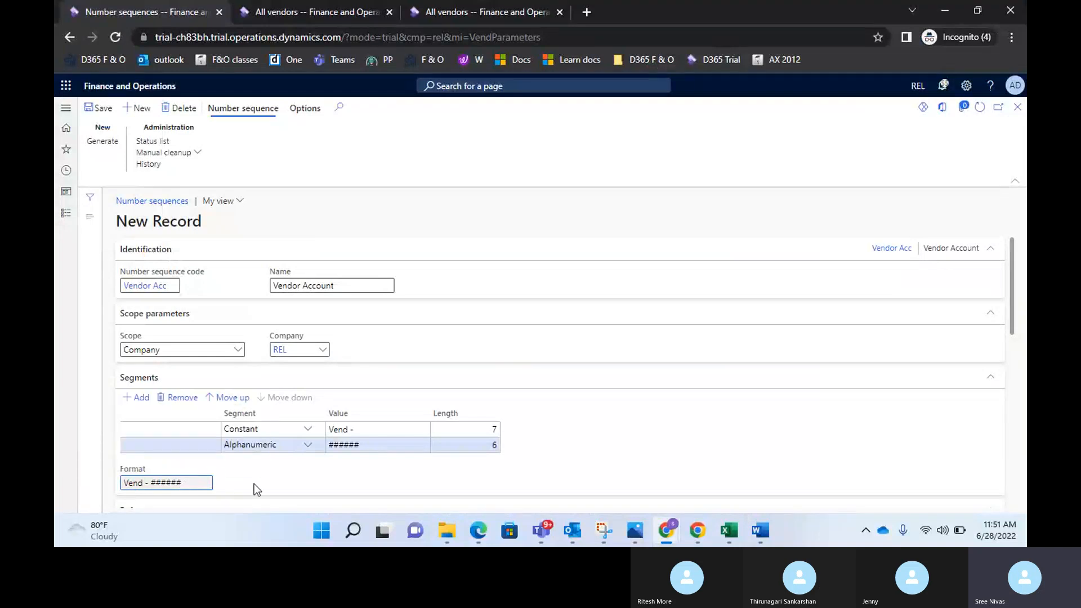
- Collapse the References section of the number sequence record and review the segments and General settings
scroll(260, 469, down, 3)
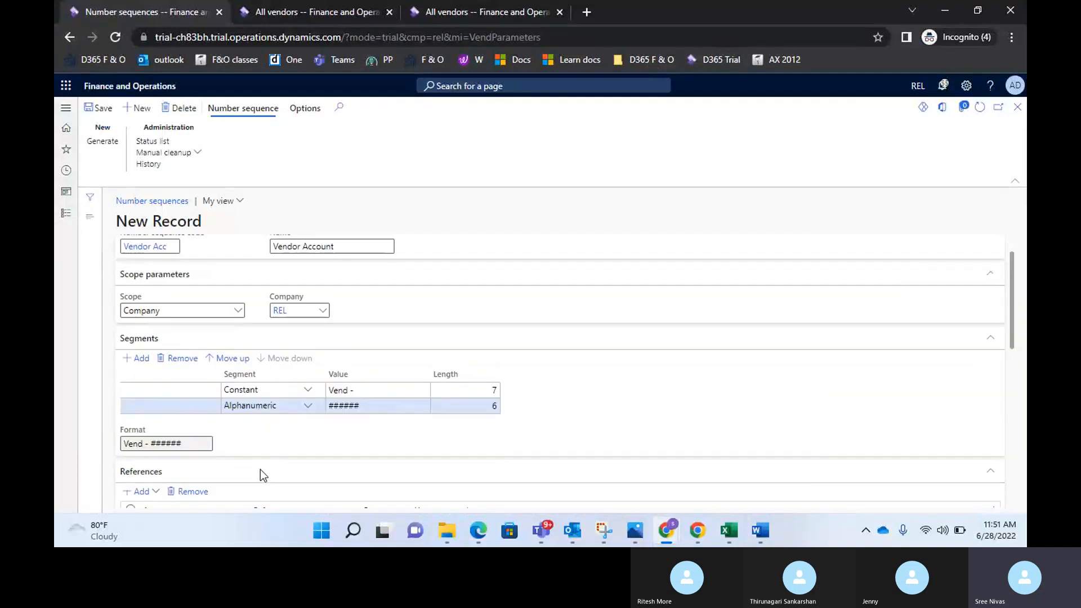
scroll(249, 448, up, 3)
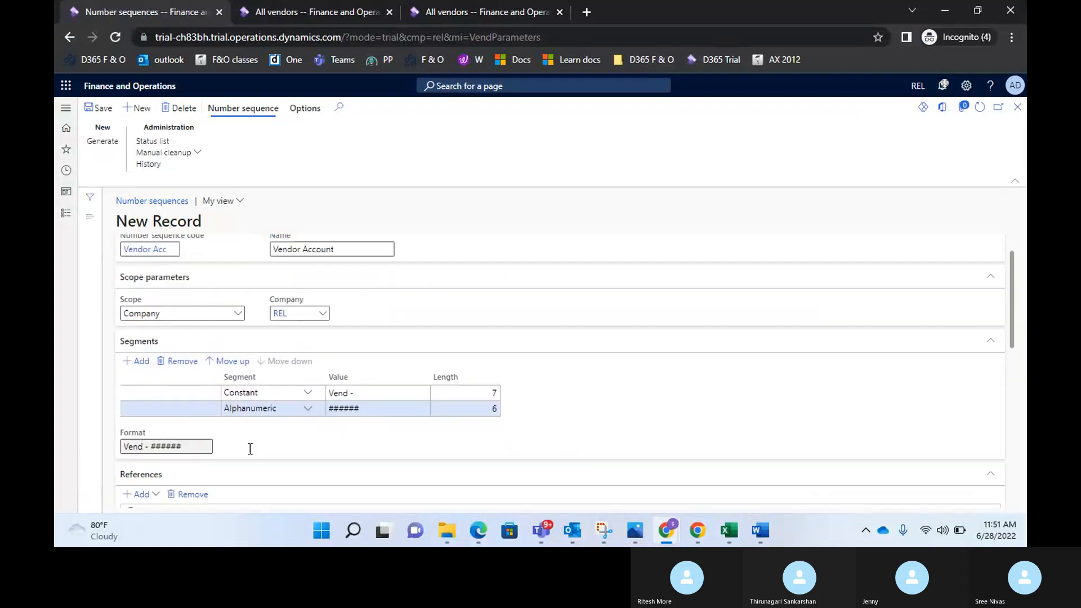
scroll(249, 448, down, 1)
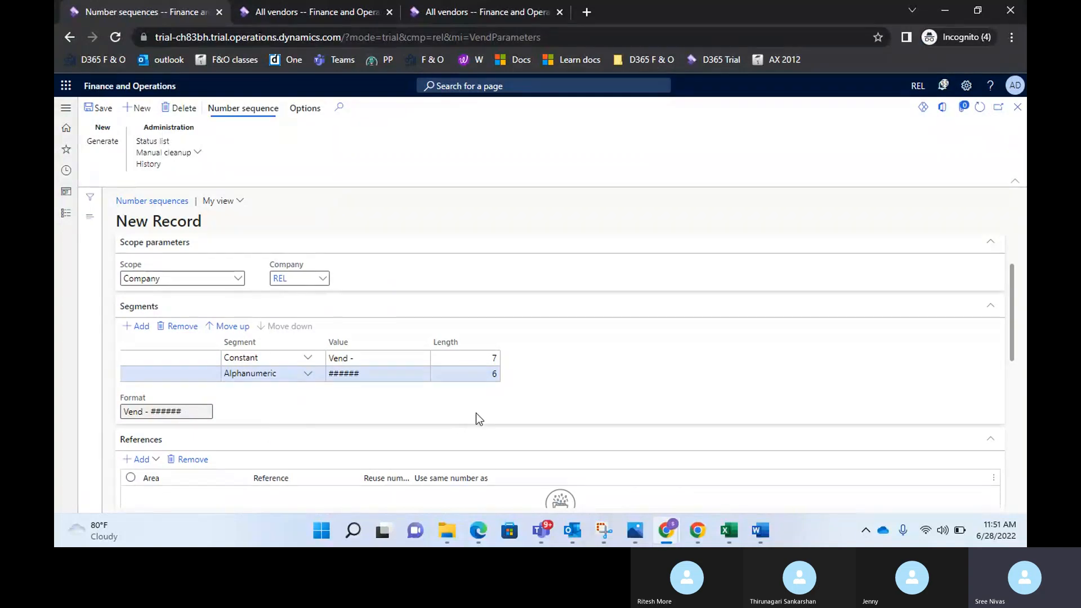
scroll(475, 417, down, 3)
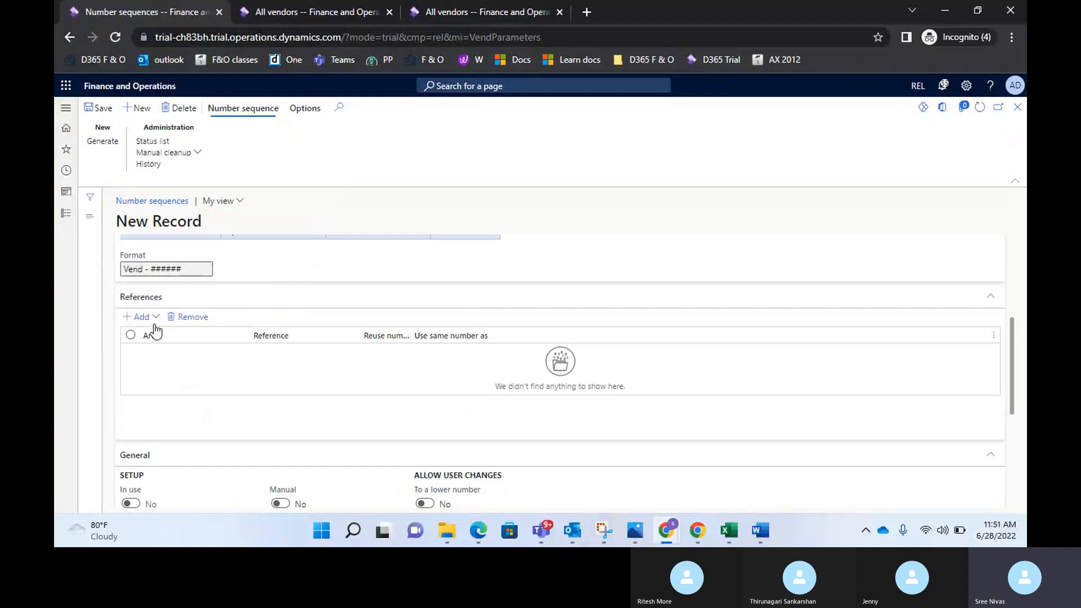
click(989, 299)
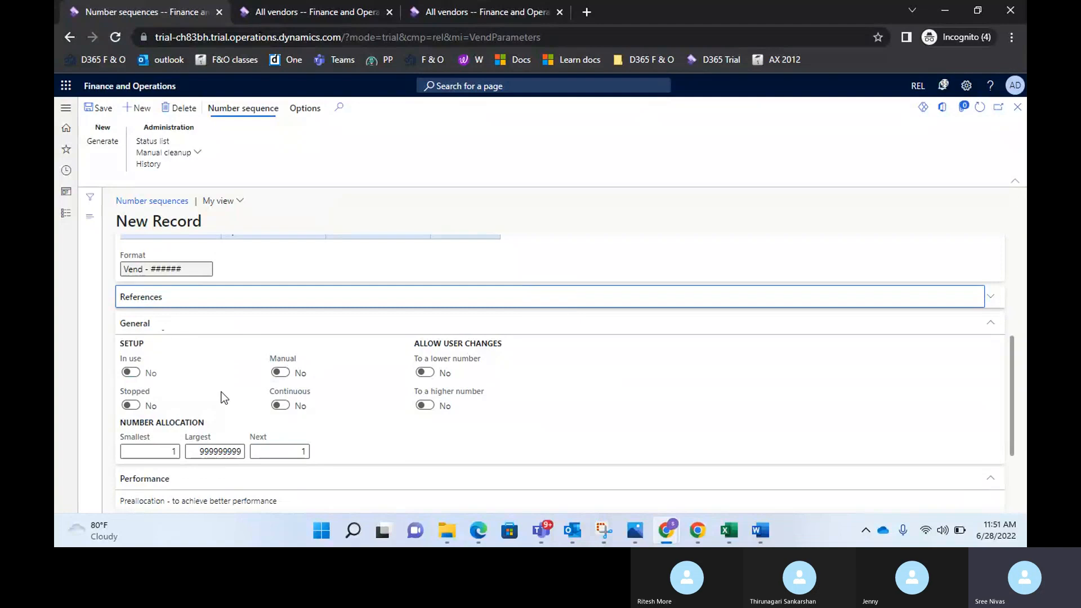
scroll(219, 395, up, 4)
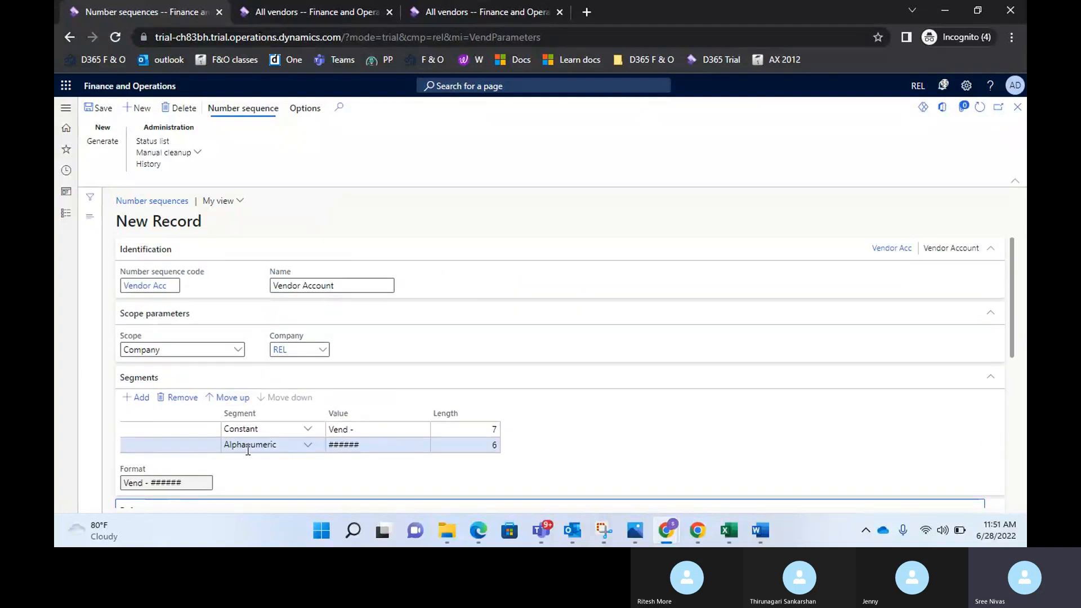
scroll(246, 446, down, 4)
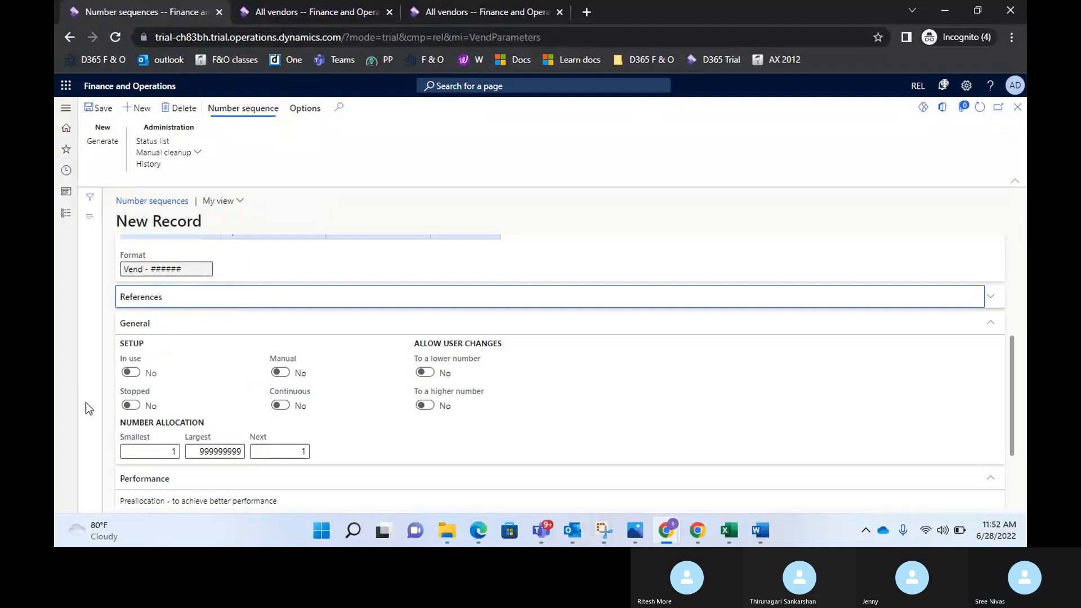
- Try the In use option, and switch Stopped to Yes and back to No in the General setup
click(137, 376)
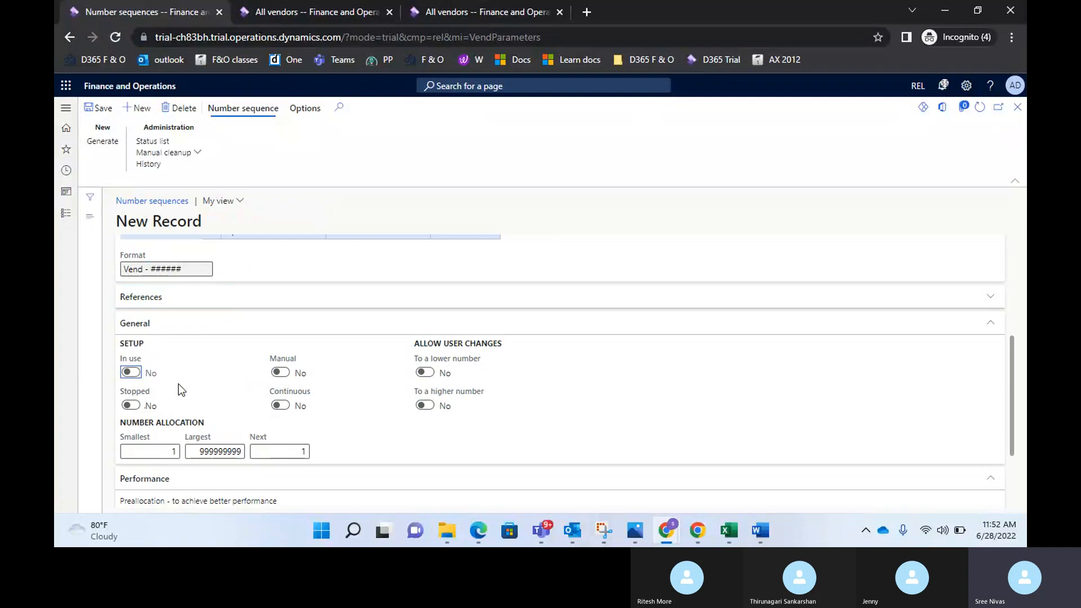
click(135, 406)
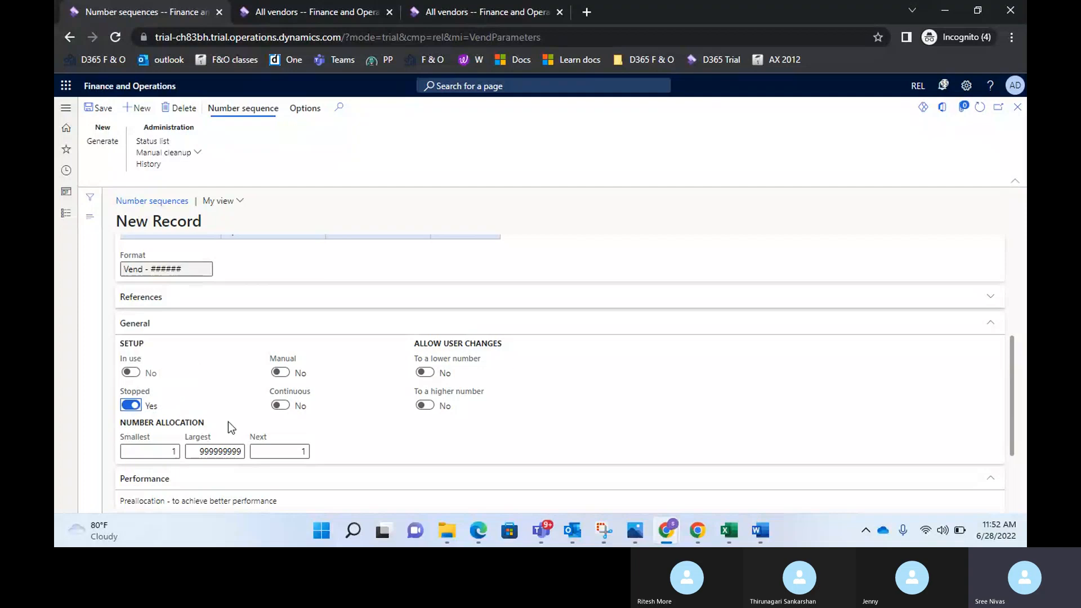
click(130, 406)
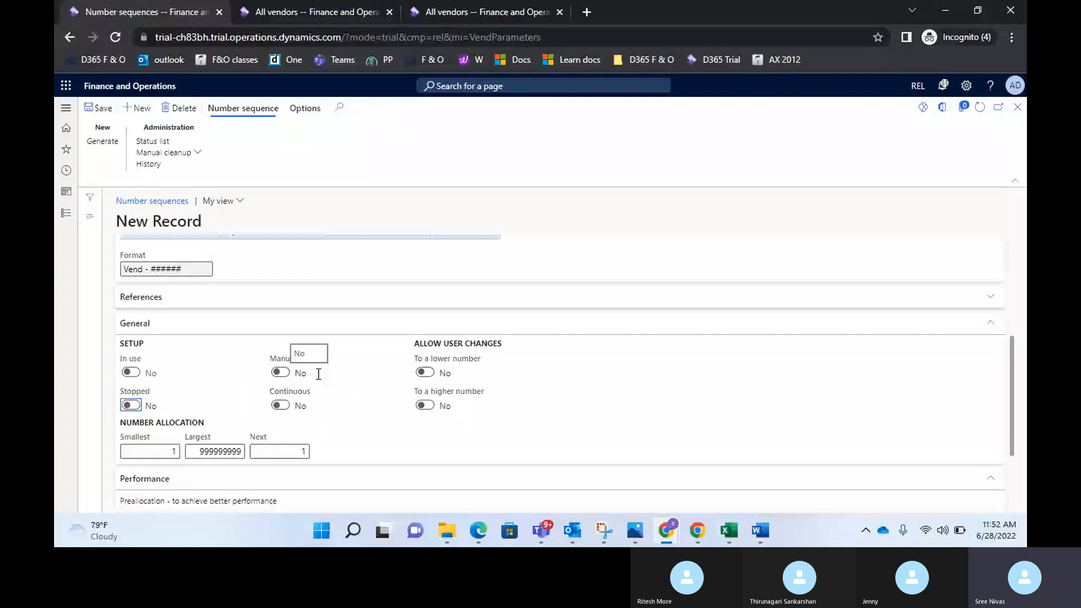
- Switch the Manual option to Yes and back to No in the General setup
scroll(318, 374, up, 4)
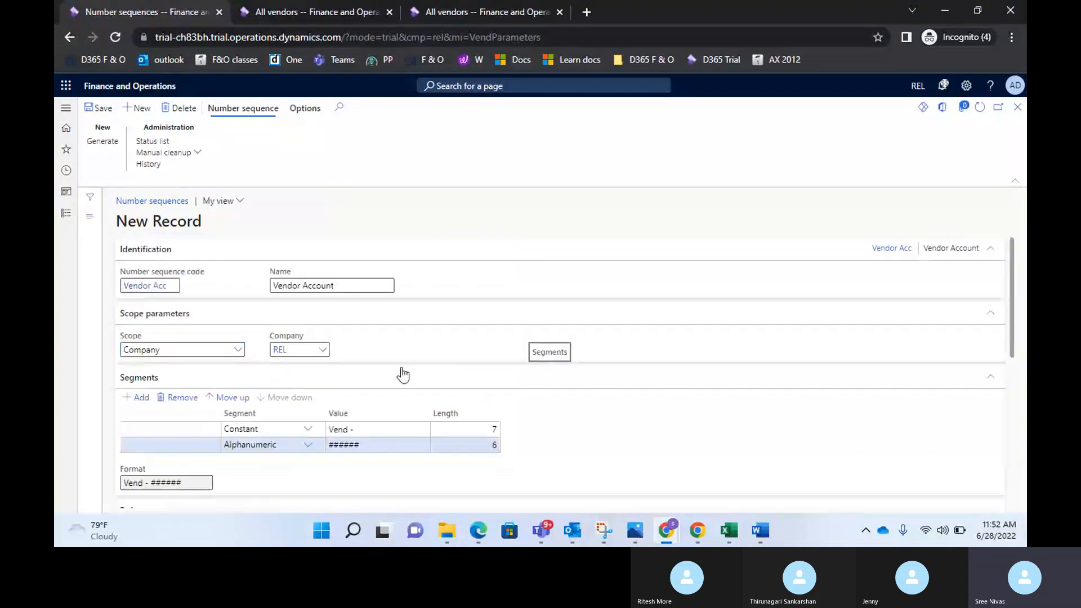
scroll(354, 434, down, 4)
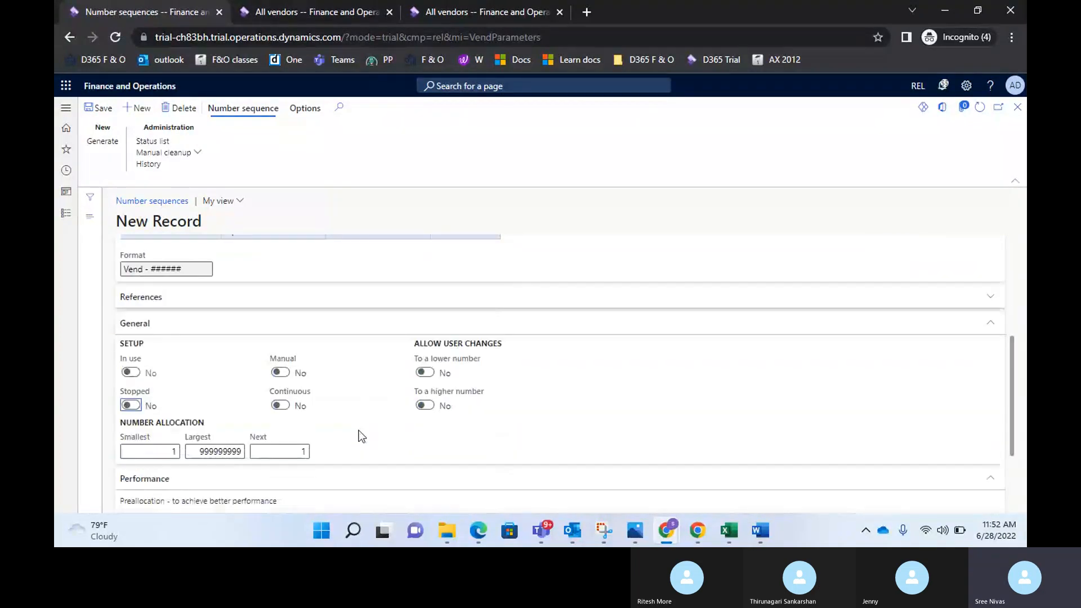
scroll(359, 430, down, 1)
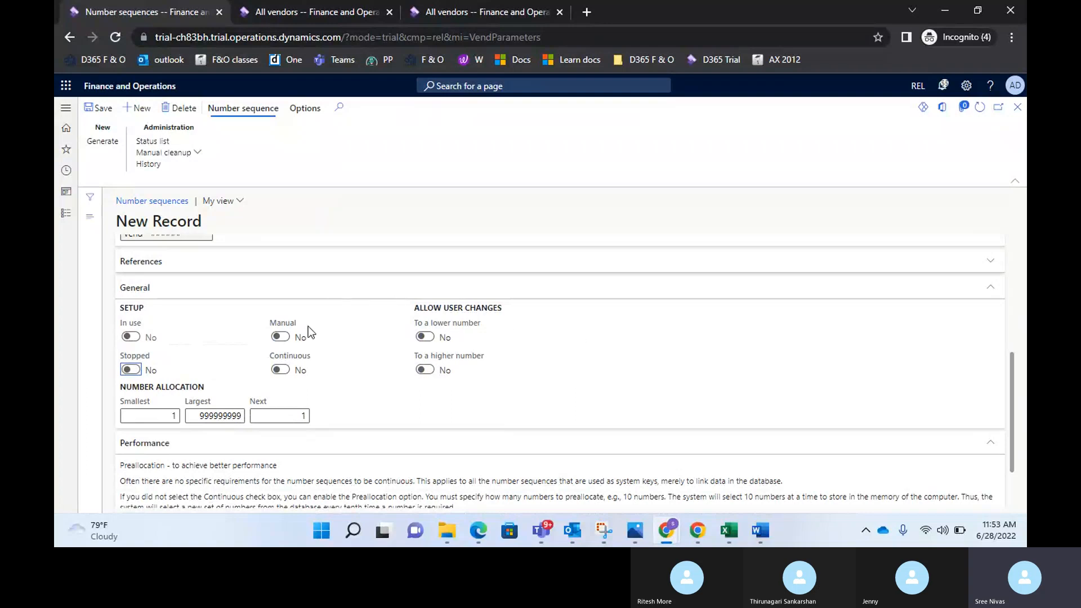
click(280, 337)
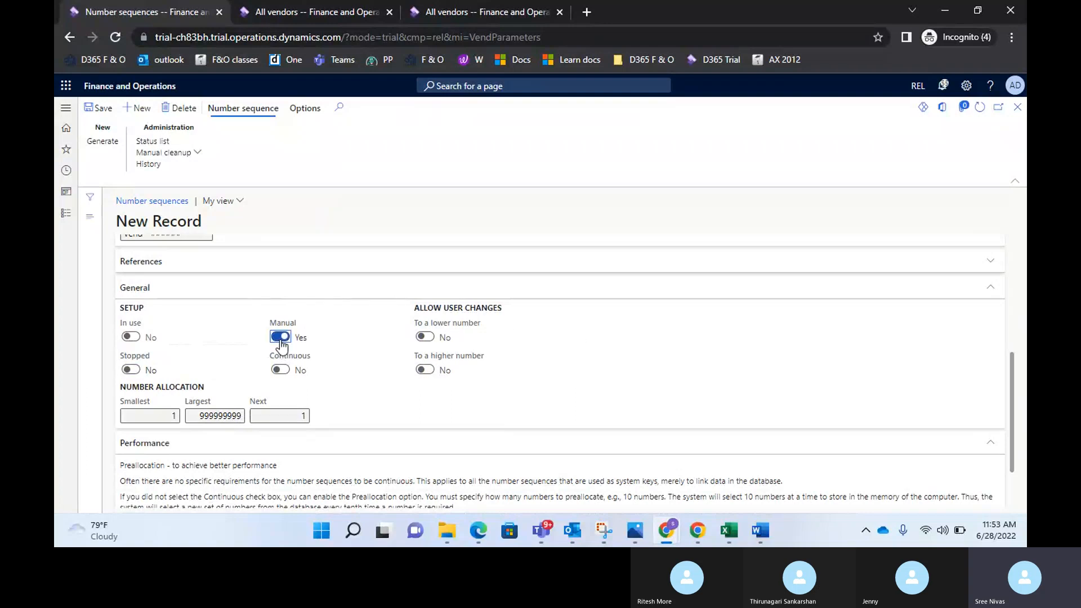
click(281, 338)
scroll(359, 368, up, 3)
scroll(359, 369, down, 3)
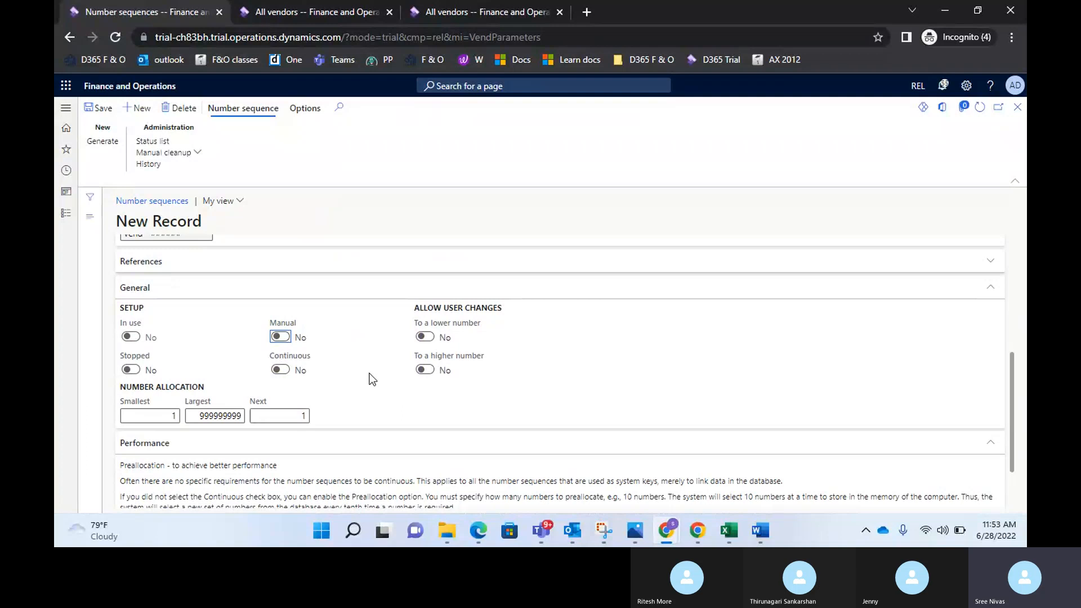
- Set Continuous to Yes in the General setup and check the length of the Alphanumeric segment
click(280, 369)
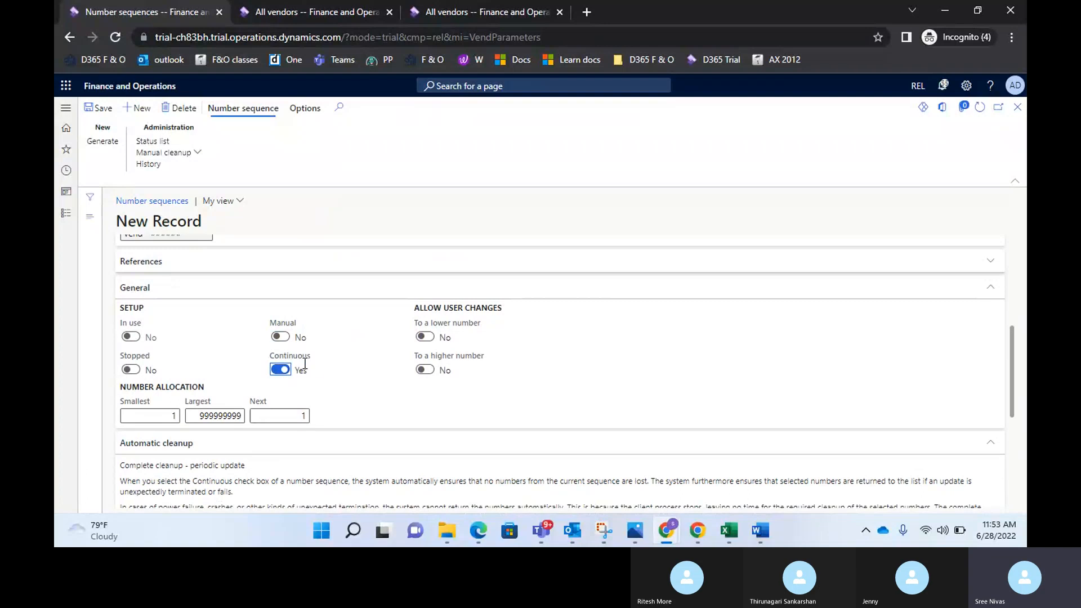
scroll(350, 400, up, 5)
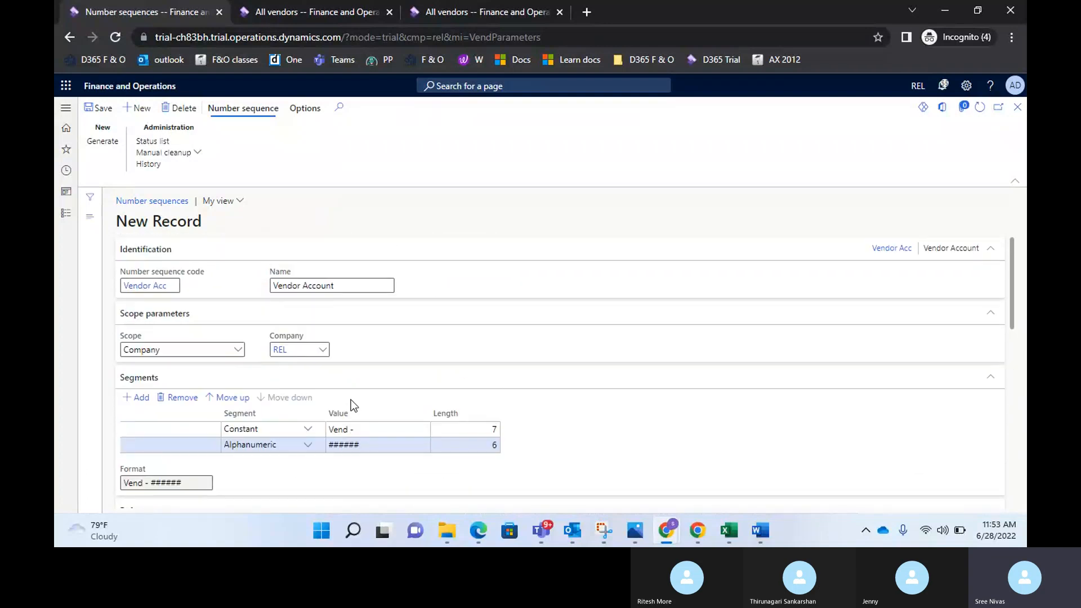
scroll(350, 400, down, 1)
click(375, 372)
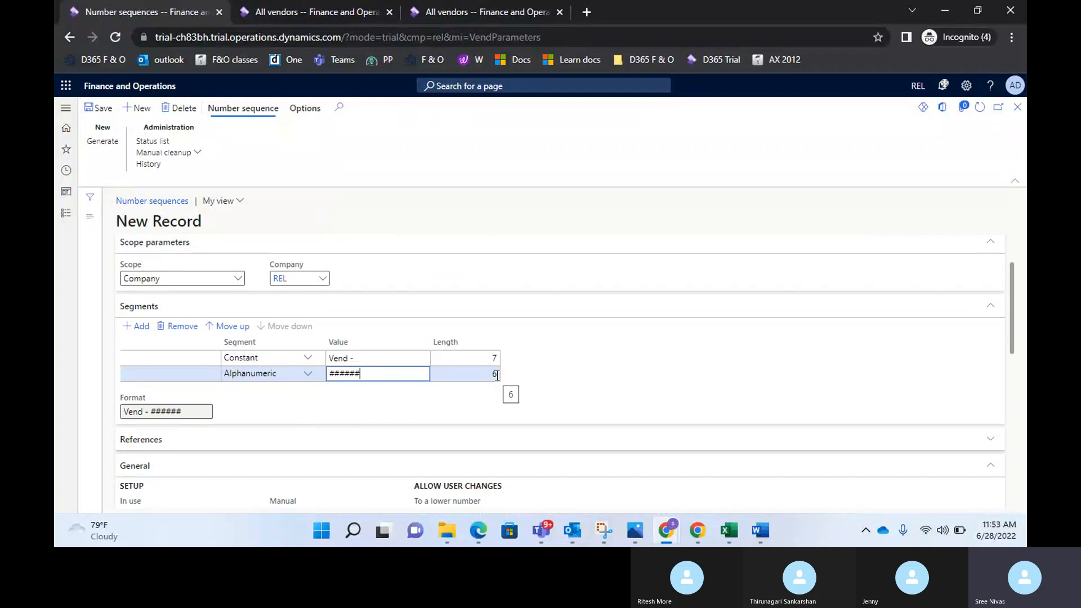
scroll(519, 488, down, 5)
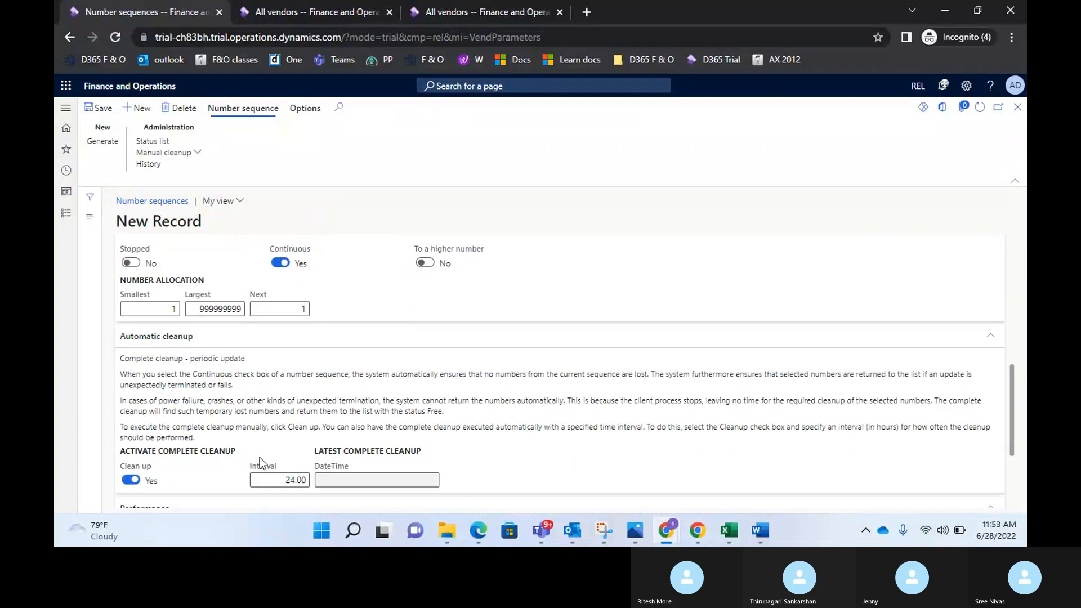
scroll(270, 417, up, 3)
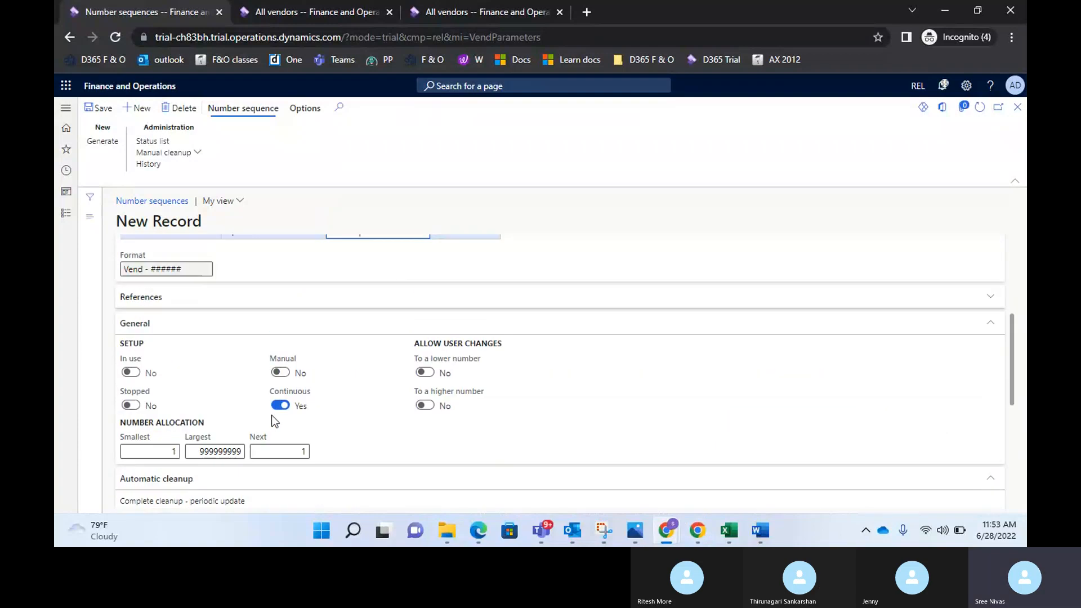
- Set the Largest number in the number allocation to 999999 and compare it with the Alphanumeric segment's length
click(243, 451)
key(BackSpace)
key(BackSpace)
key(BackSpace)
key(BackSpace)
key(BackSpace)
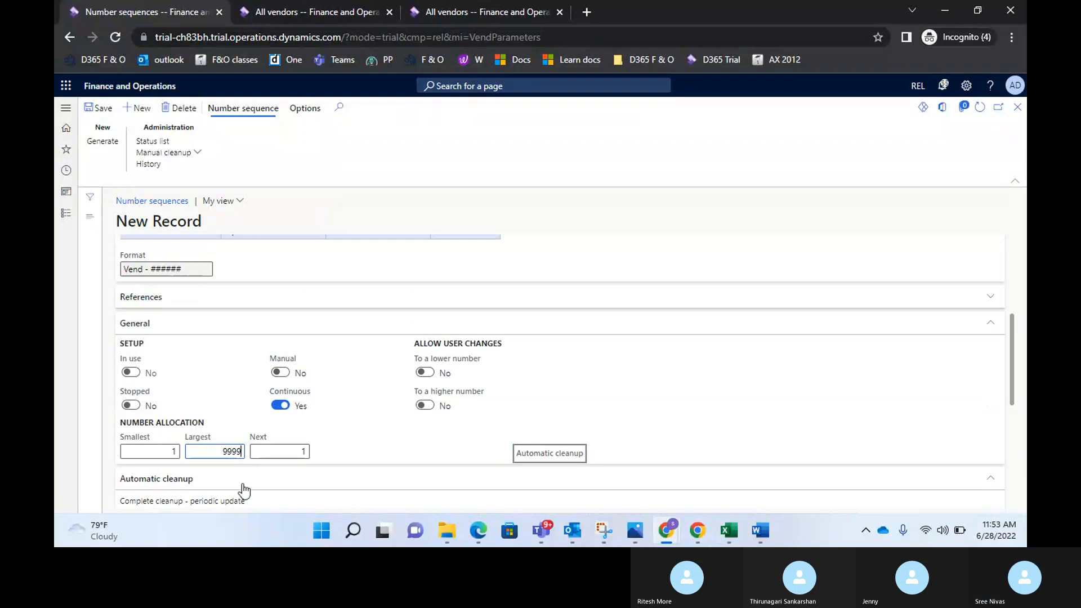
key(BackSpace)
text(9999)
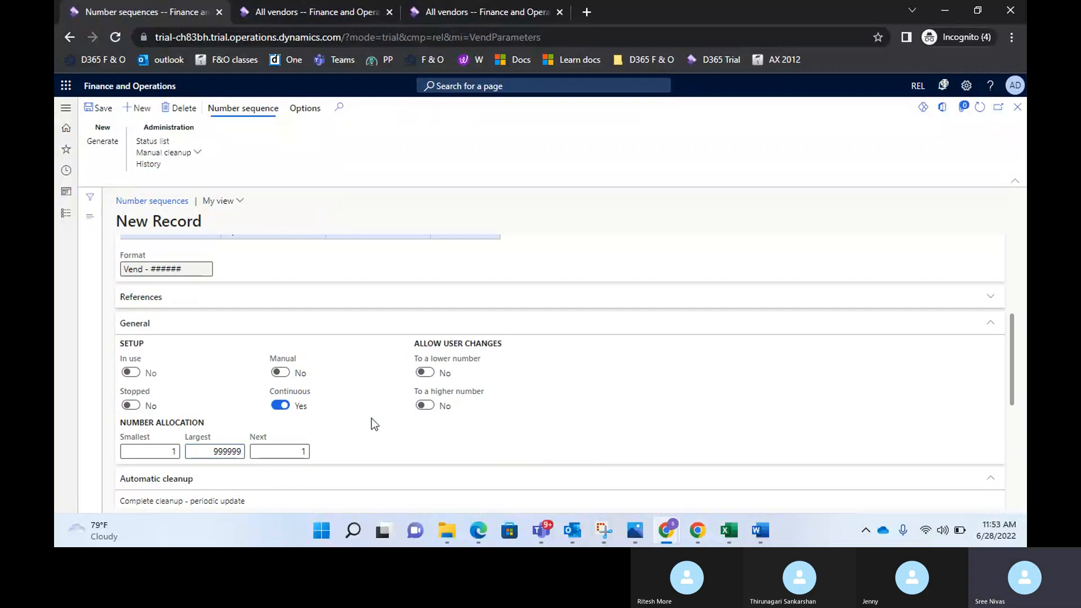
scroll(373, 292, up, 3)
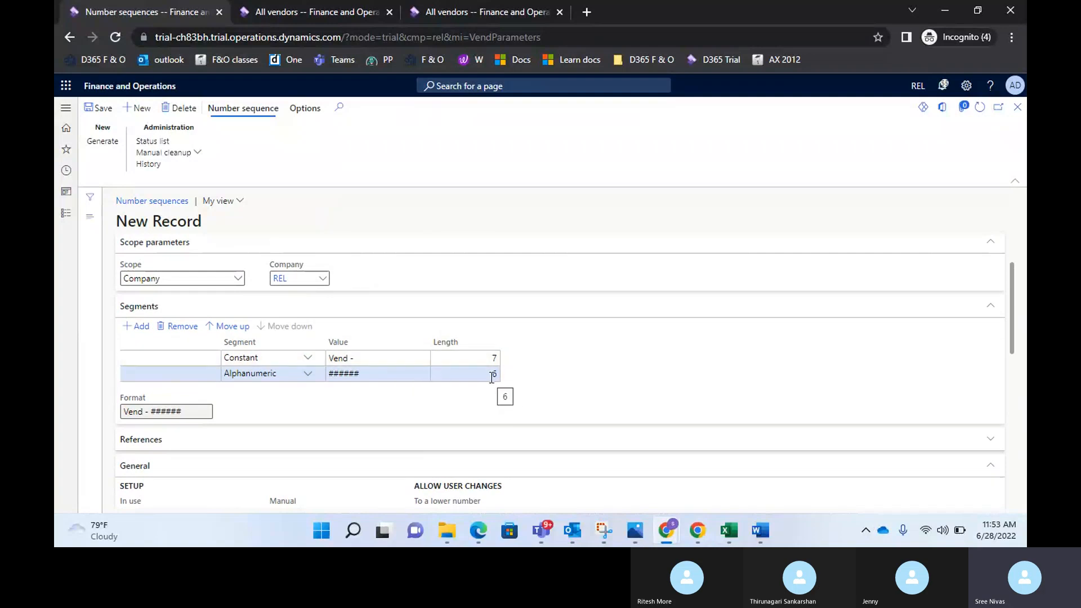
scroll(487, 371, down, 4)
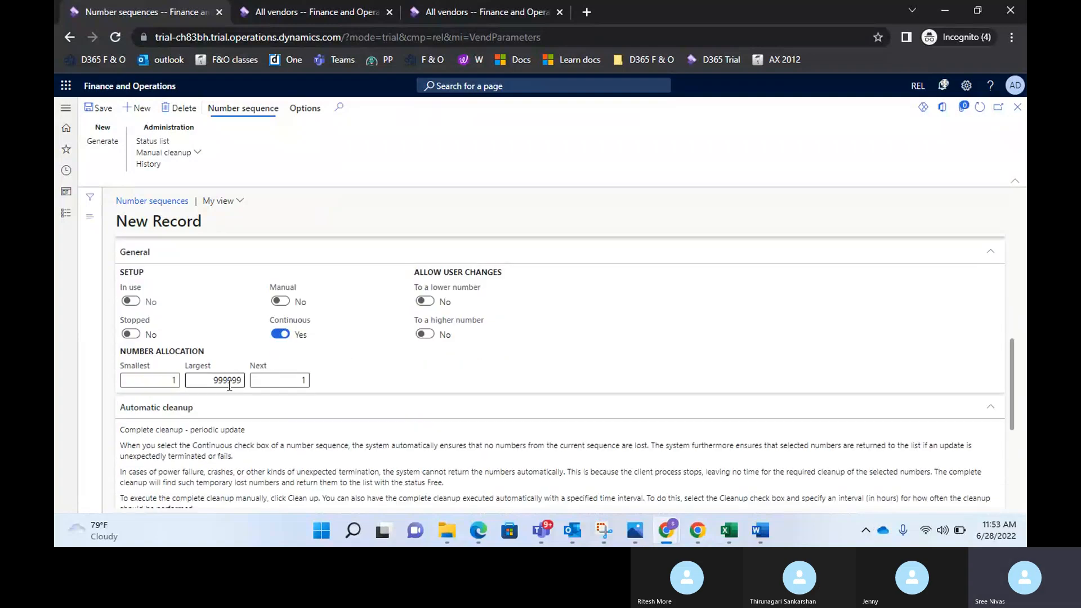
- Check the Largest number against the segment format of the Vendor Account number sequence
click(243, 381)
scroll(357, 373, up, 5)
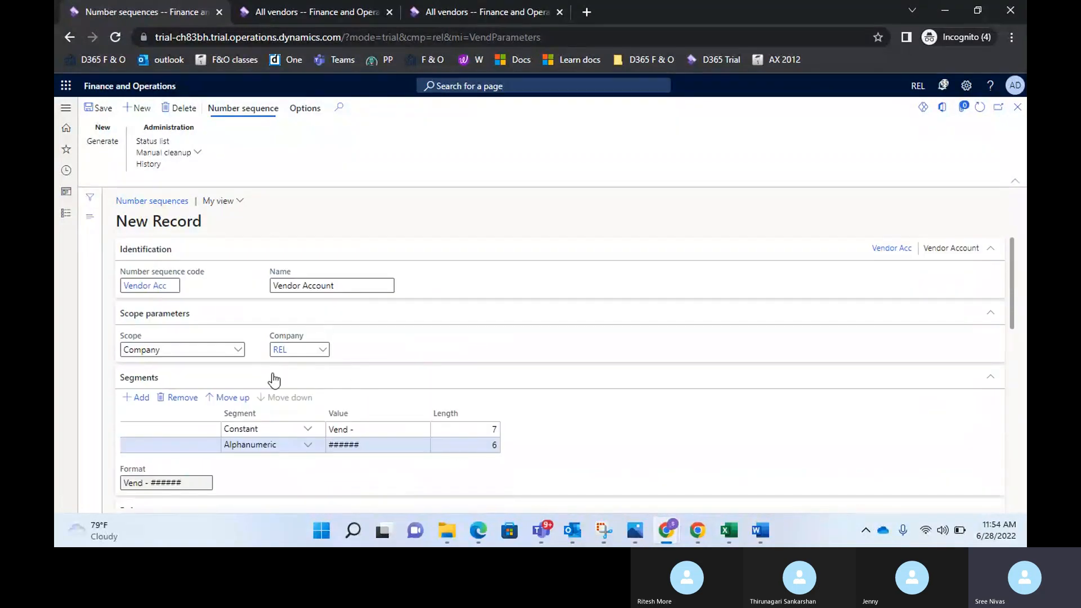
scroll(417, 458, down, 5)
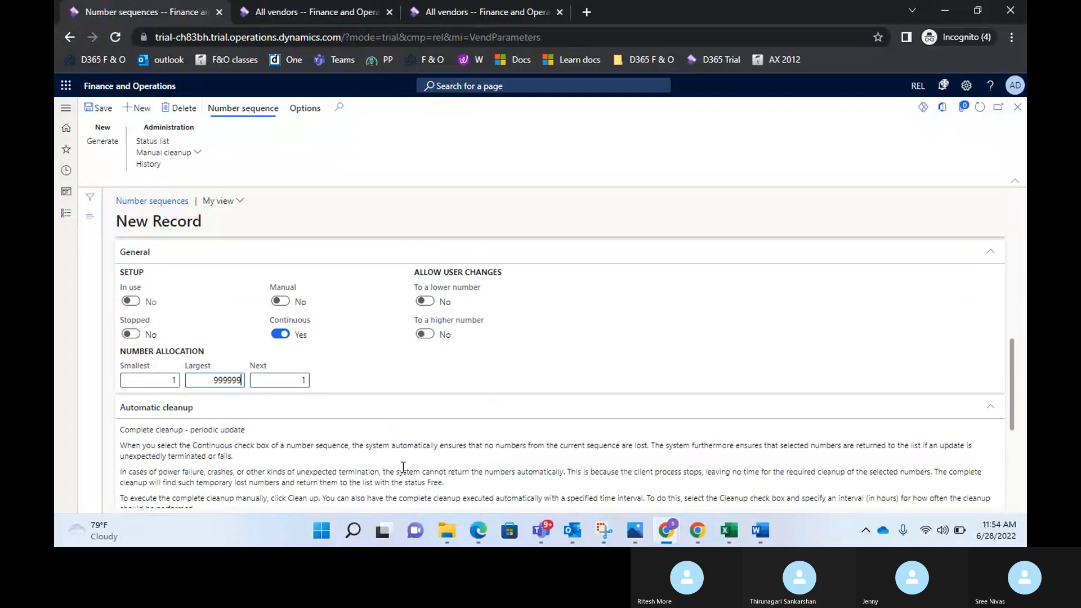
- Switch to the Word training notes and add the line Vend-999999 below the Vendor Account format
key(alt+Tab)
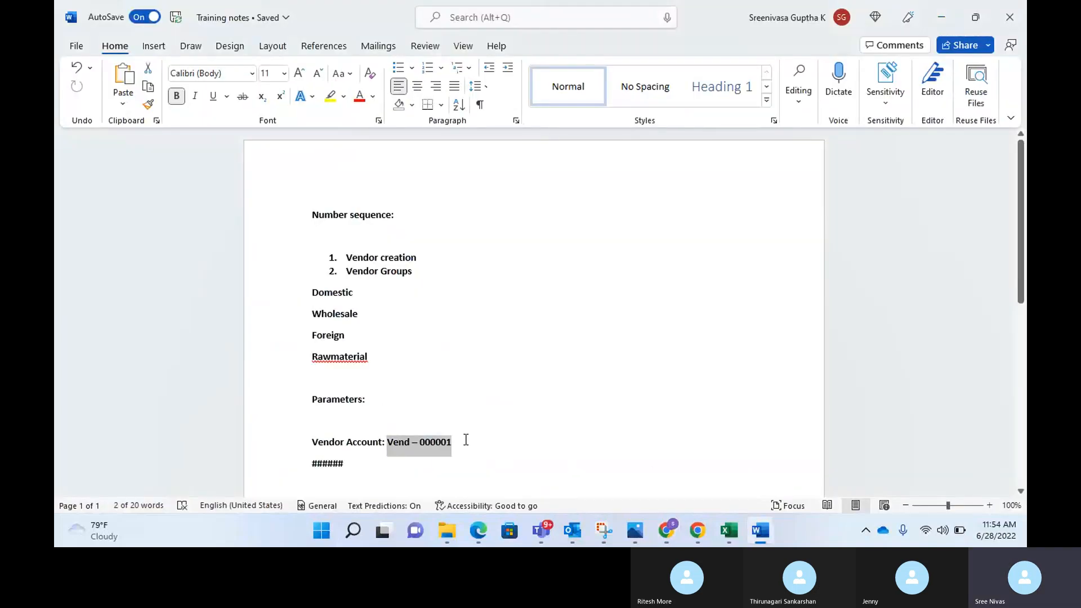
click(465, 439)
key(Return)
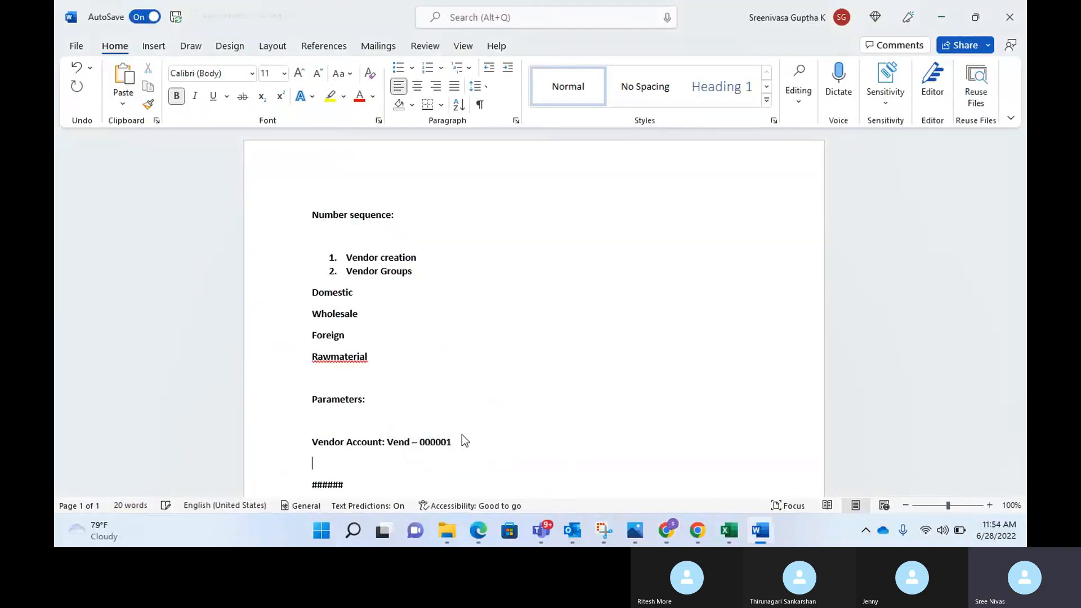
text(Vend)
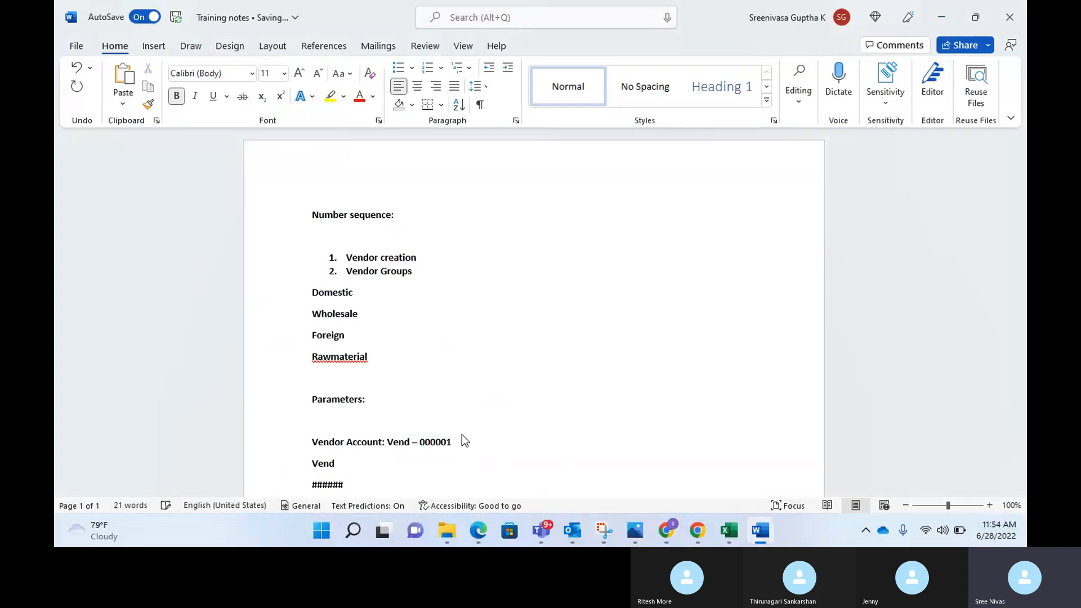
text(-999)
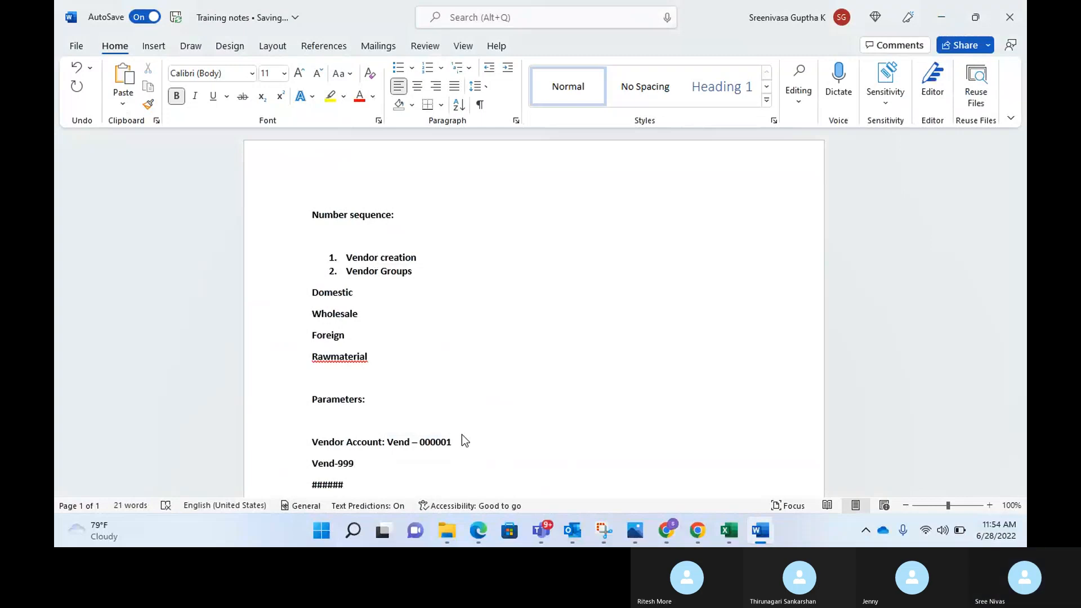
text(999)
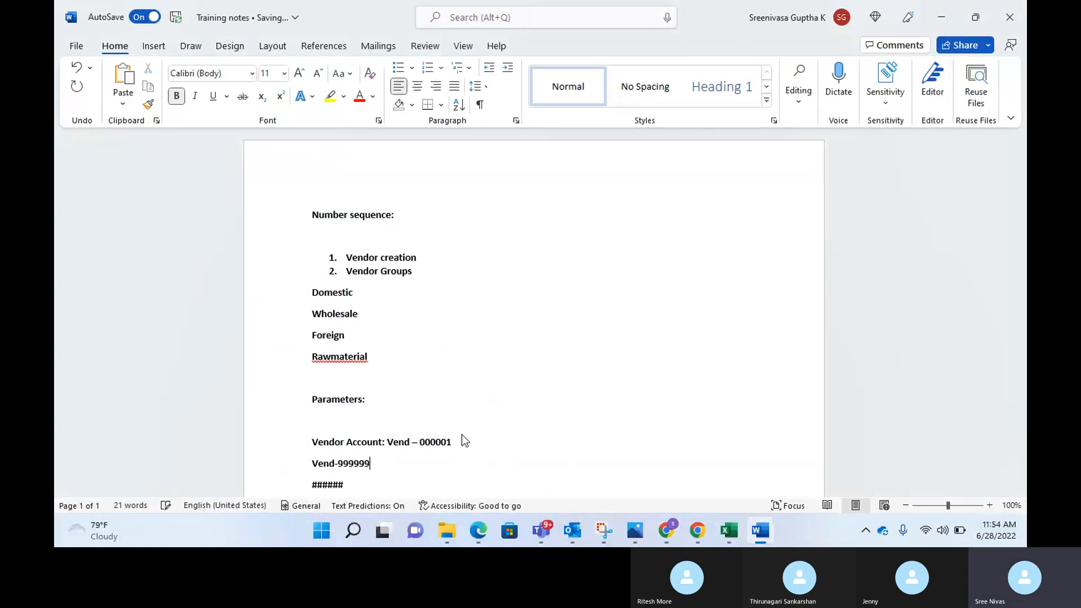
drag(380, 462, 313, 463)
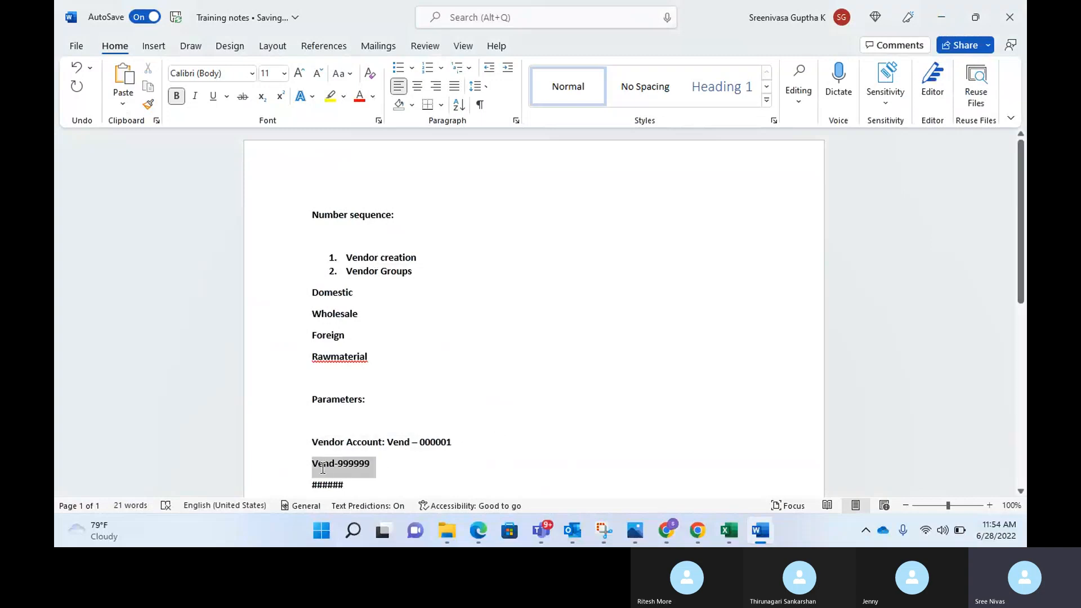
click(375, 466)
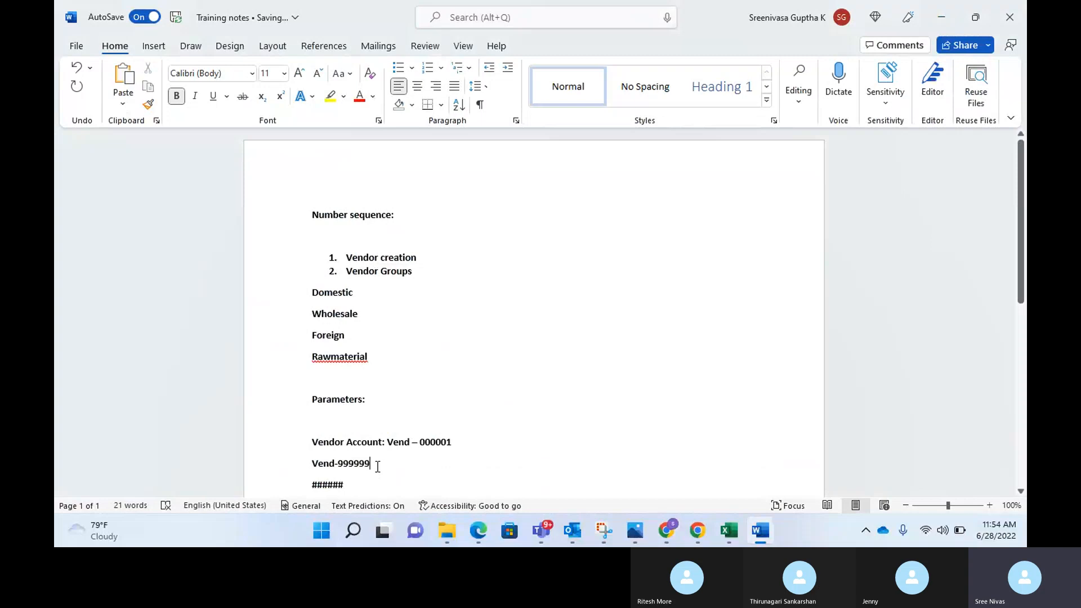
- Return to the number sequence record in the browser and switch Continuous to No and back to Yes
key(alt+Tab)
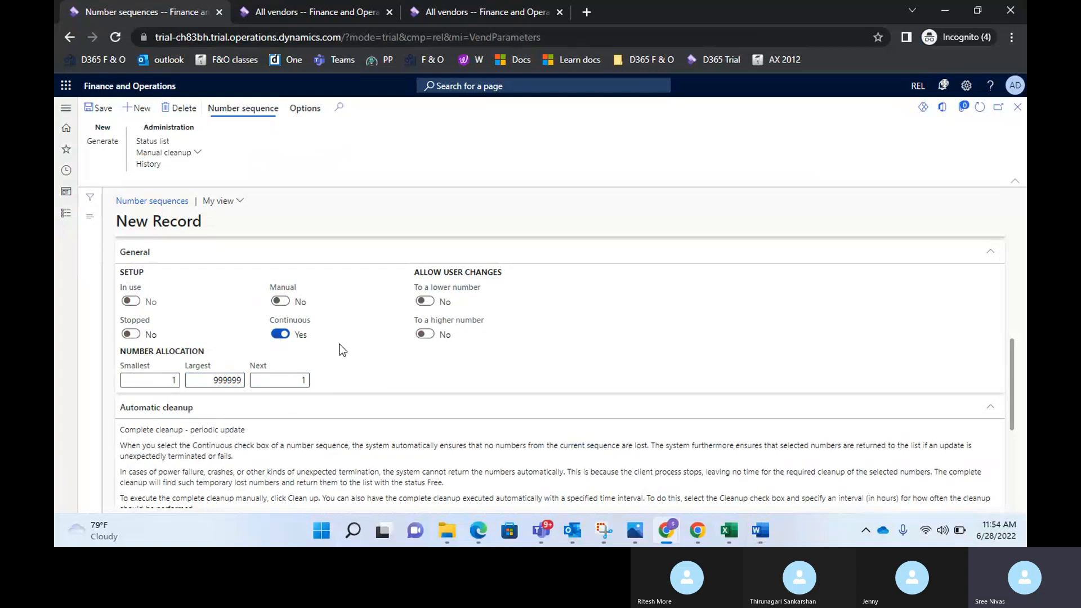
click(278, 337)
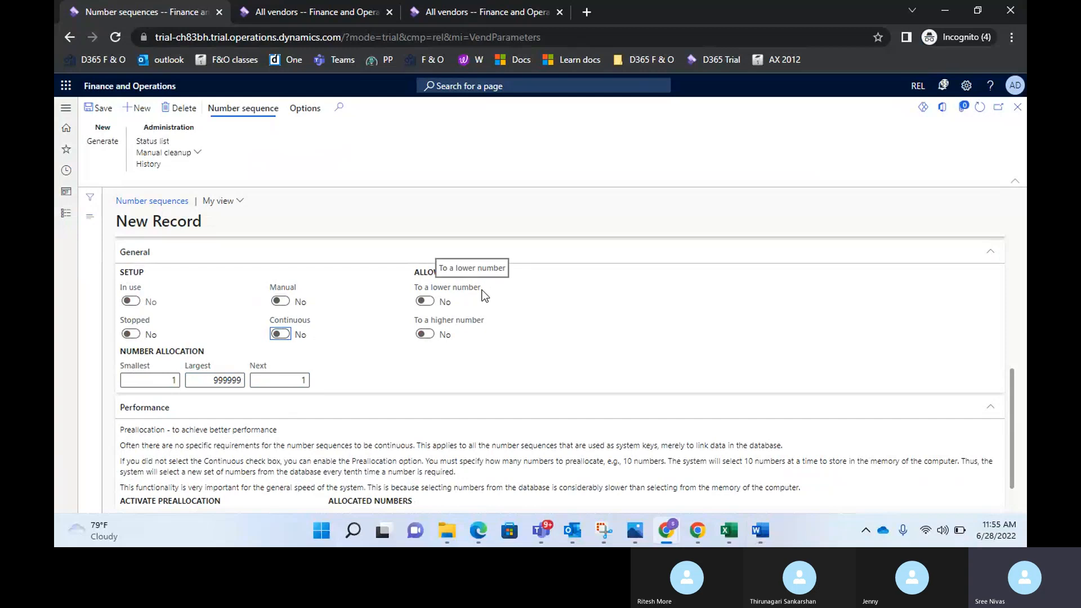
click(282, 335)
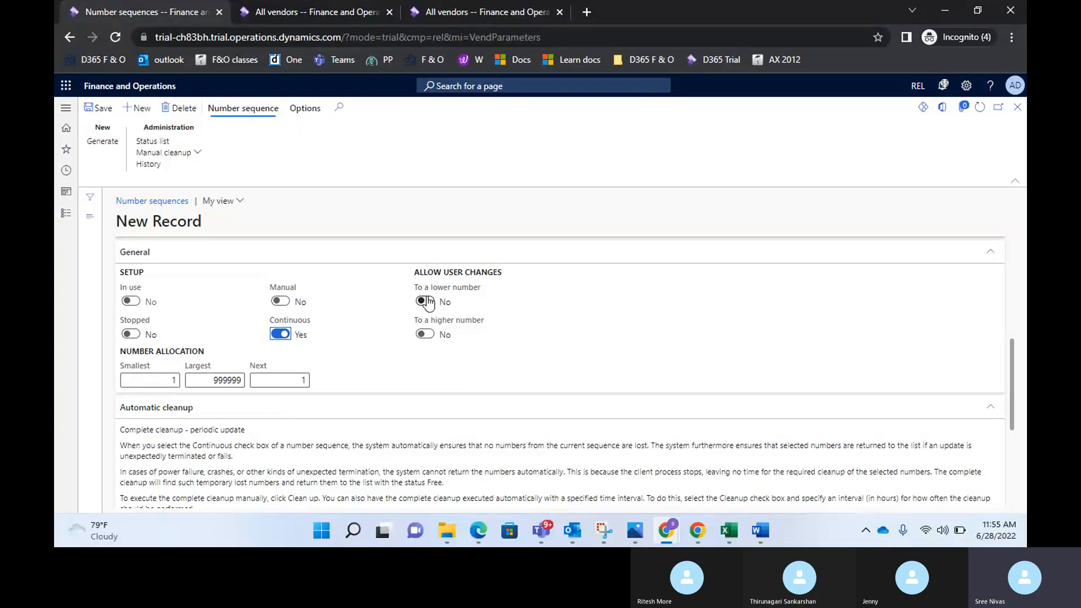
- Under Allow user changes, switch To a lower number and To a higher number to Yes and back to No
drag(415, 272, 506, 276)
click(439, 277)
click(427, 303)
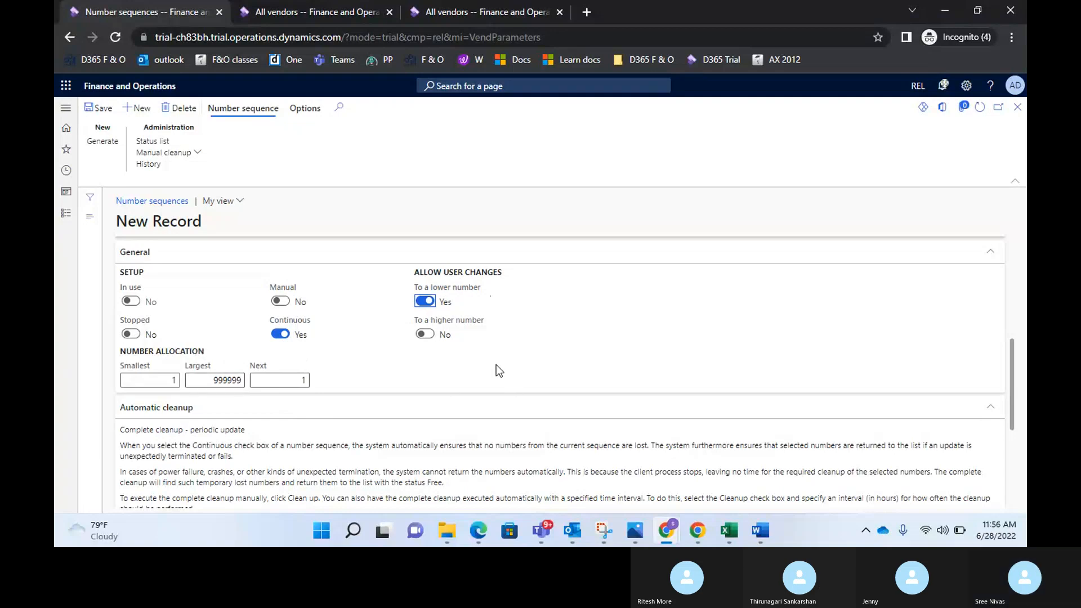
click(426, 335)
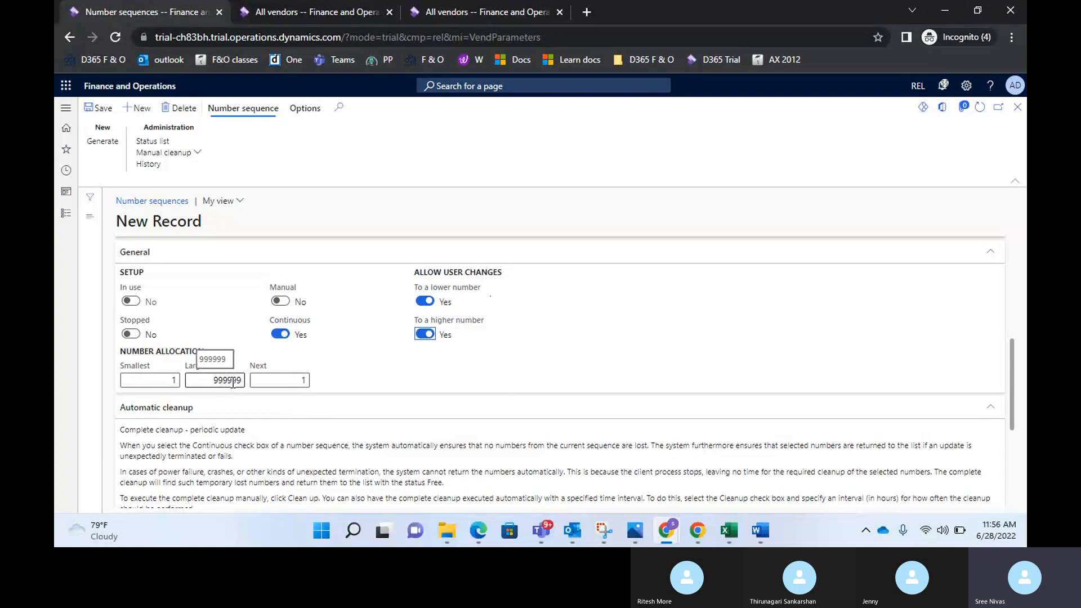
click(425, 302)
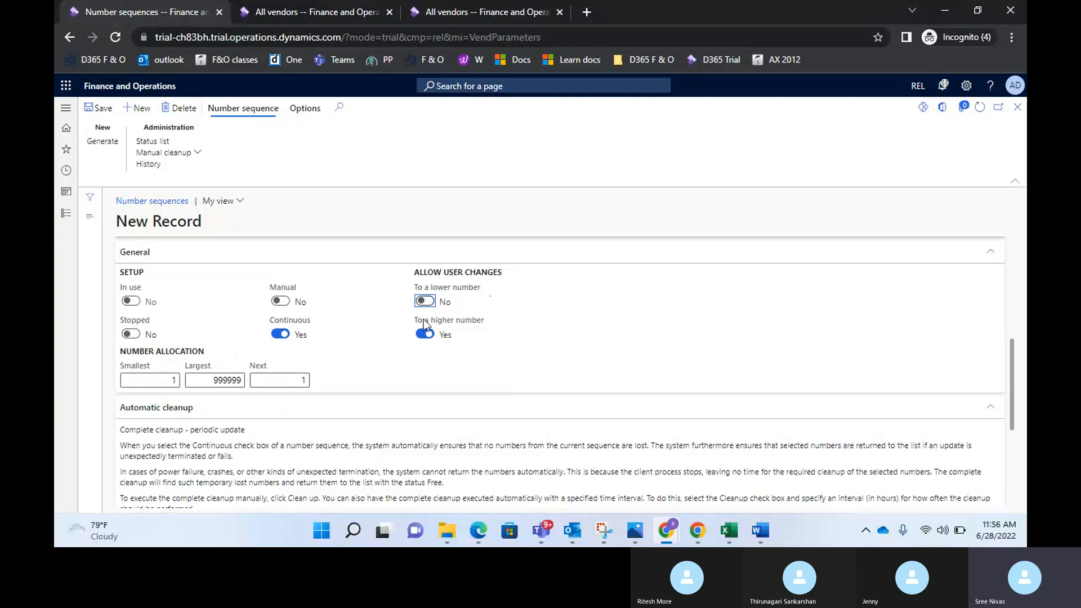
click(425, 334)
- Review the number sequence's segments and general setup, and read the Automatic cleanup explanation and settings
scroll(473, 345, down, 4)
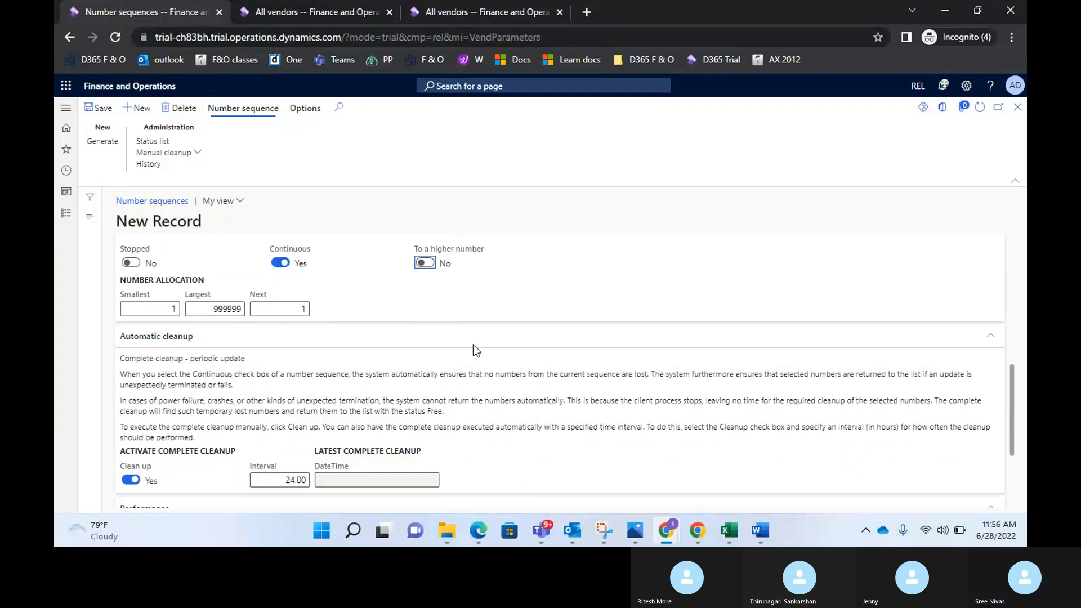
scroll(490, 397, up, 4)
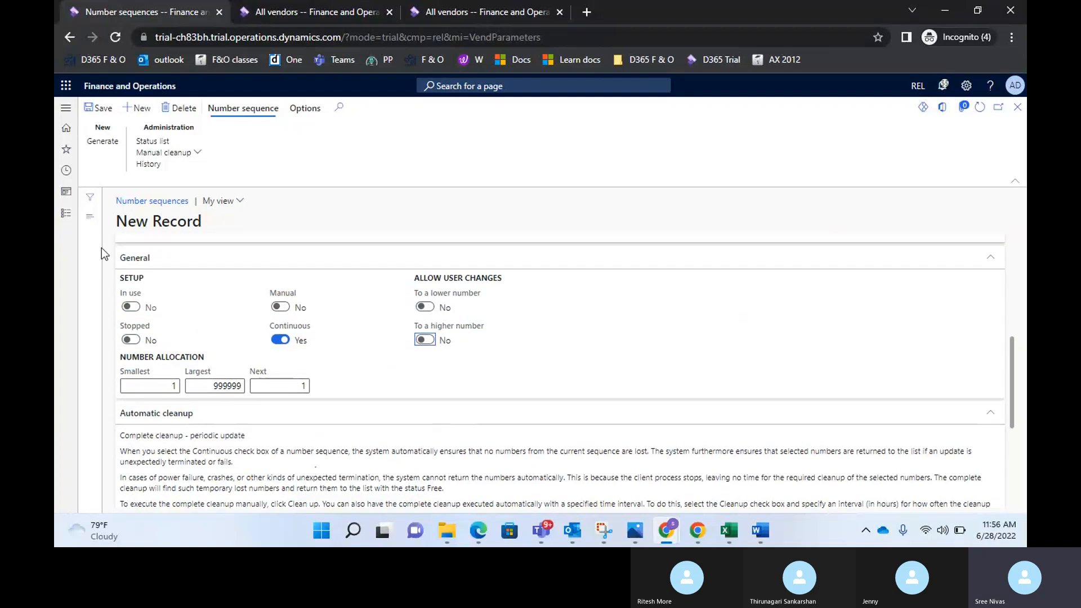
scroll(327, 379, up, 4)
scroll(325, 385, down, 2)
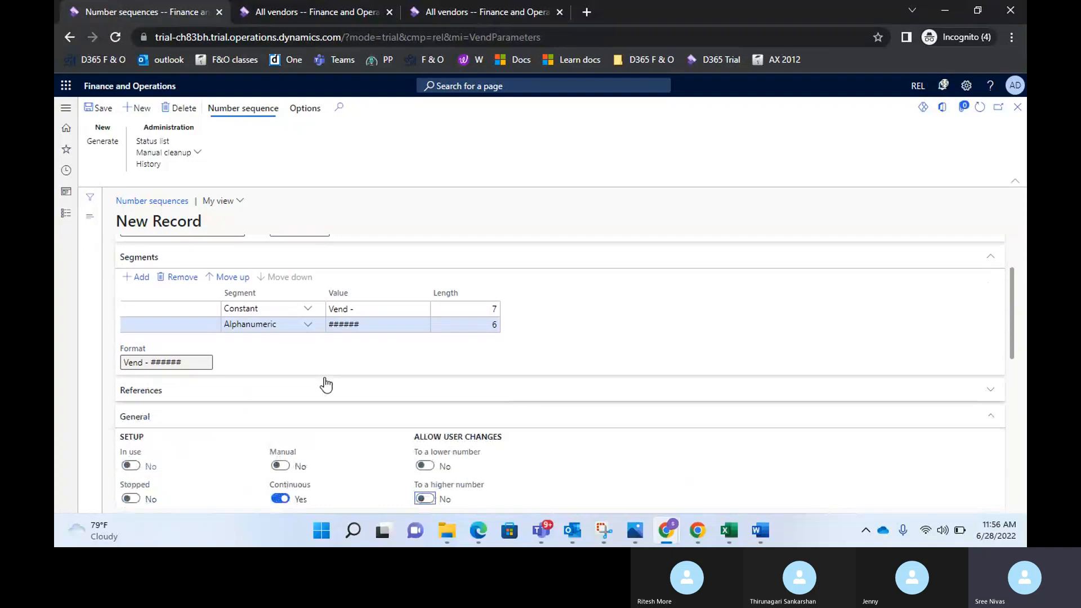
scroll(326, 385, down, 4)
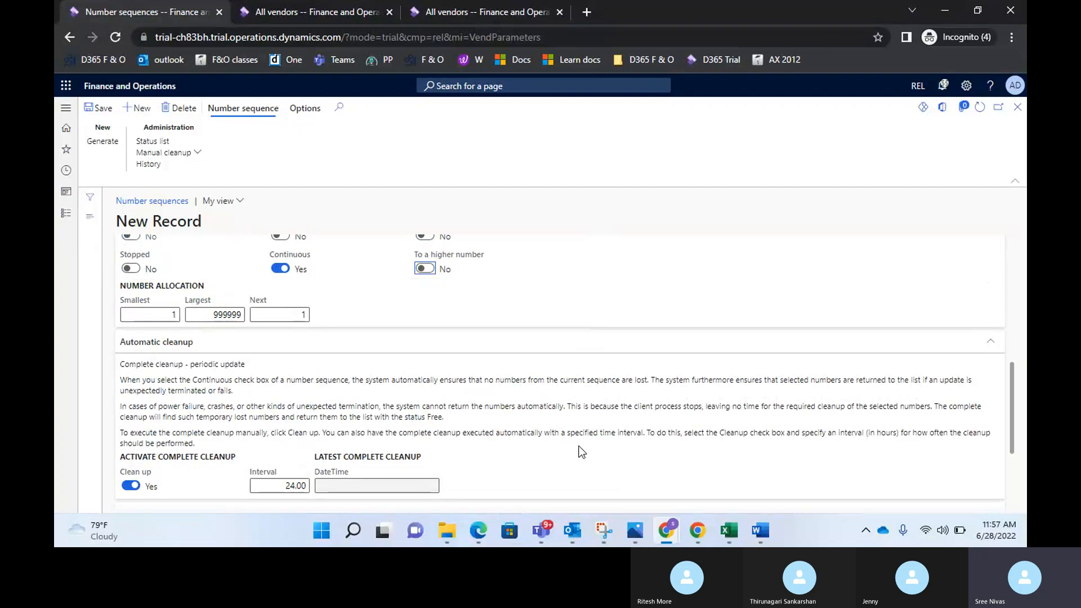
scroll(581, 452, down, 2)
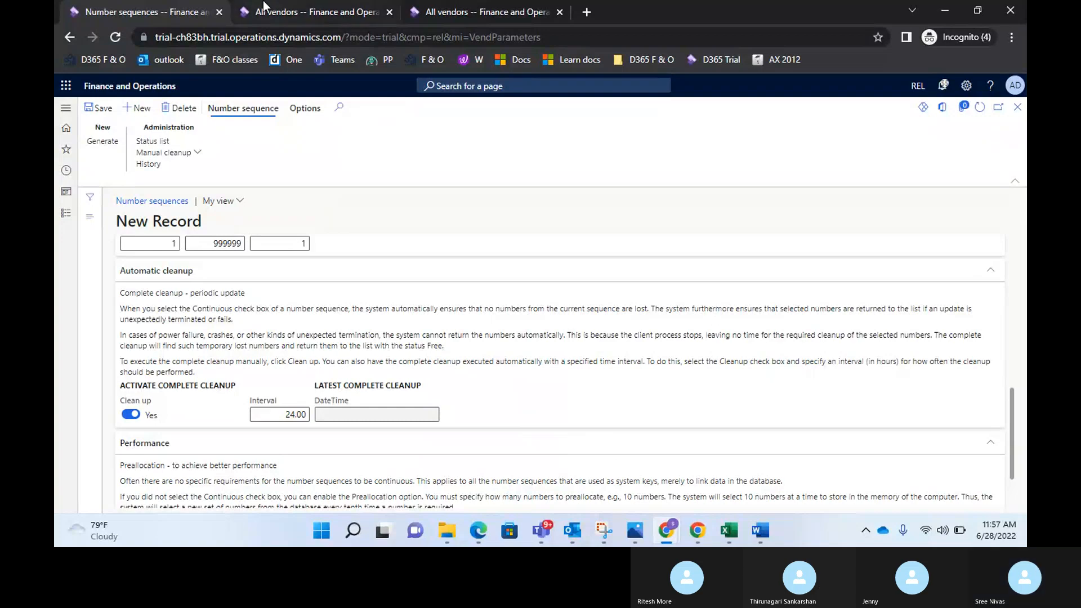
- Examine the new vendor record in All vendors, including its Vendor account and the sections below
click(331, 12)
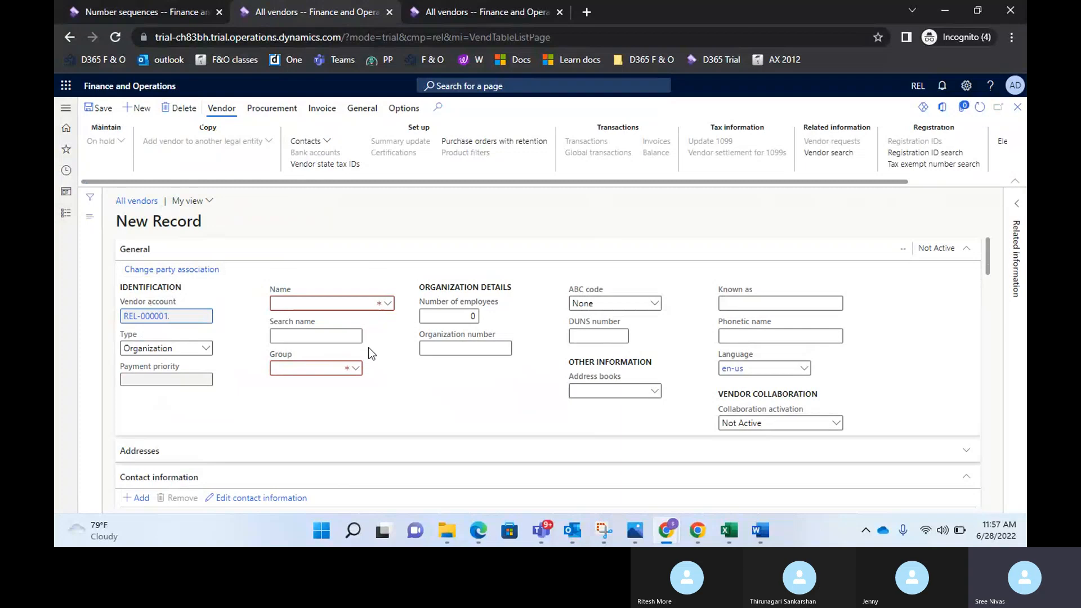
scroll(368, 383, down, 3)
scroll(370, 383, down, 3)
scroll(371, 381, up, 10)
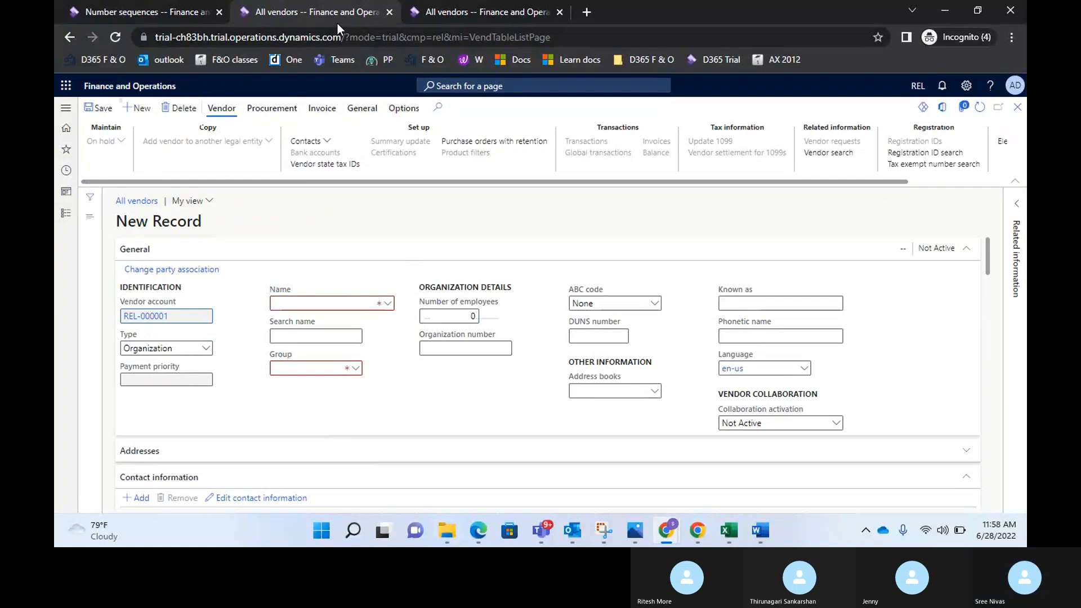
- Examine the Clean up option and Interval of the number sequence alongside the new vendor record's Vendor account
click(117, 15)
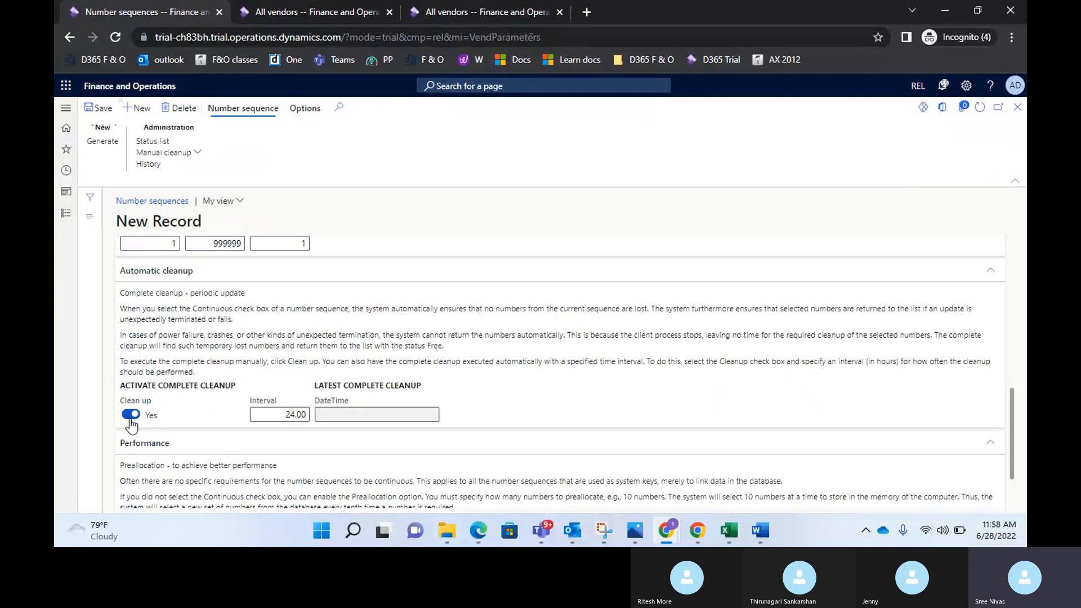
click(293, 420)
click(302, 12)
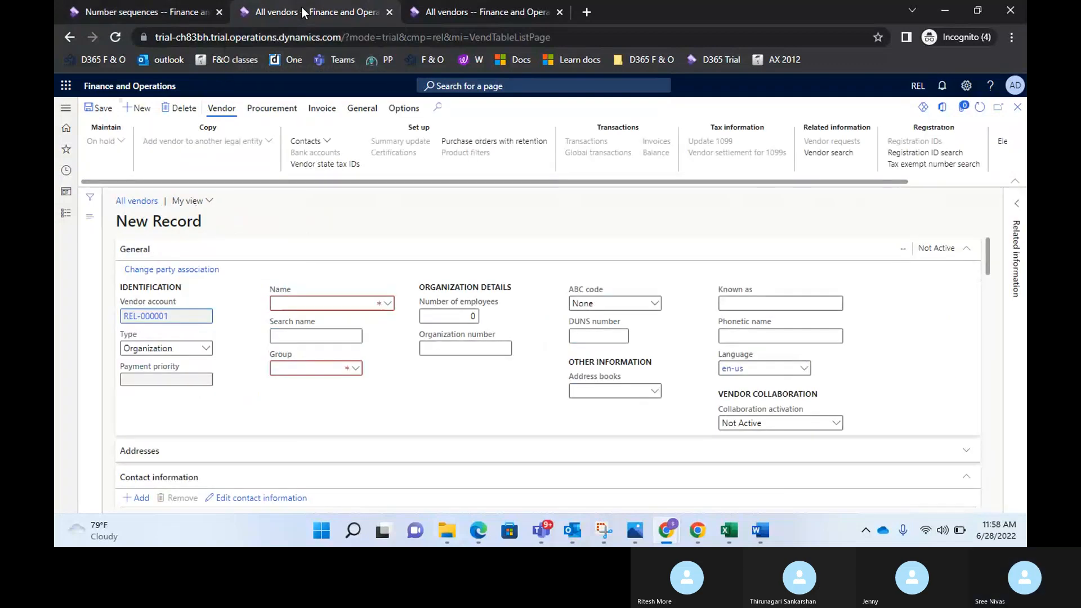
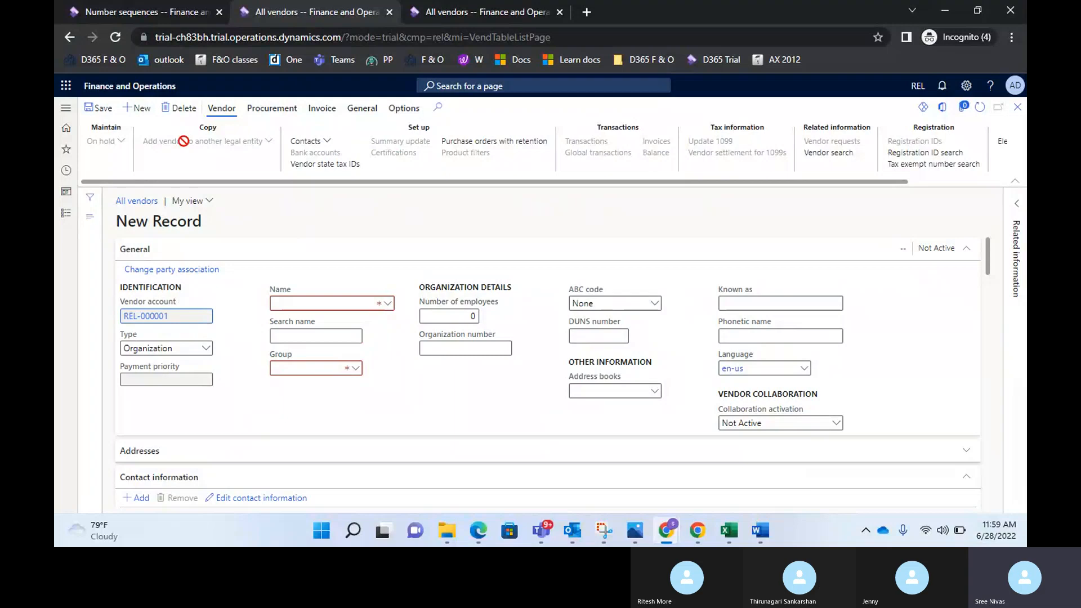
click(127, 14)
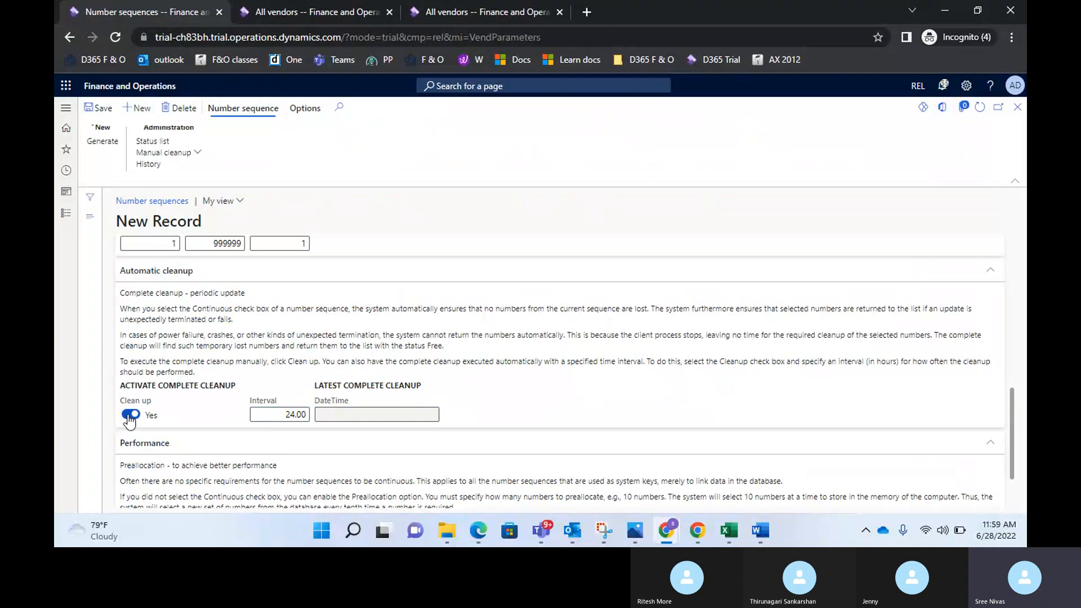
- In the Word training notes, add the example line Vend-000001 beneath Vend-999999, separated by an empty line
mouse_move(760, 532)
click(764, 459)
scroll(411, 380, down, 2)
click(369, 373)
key(Return)
key(Return)
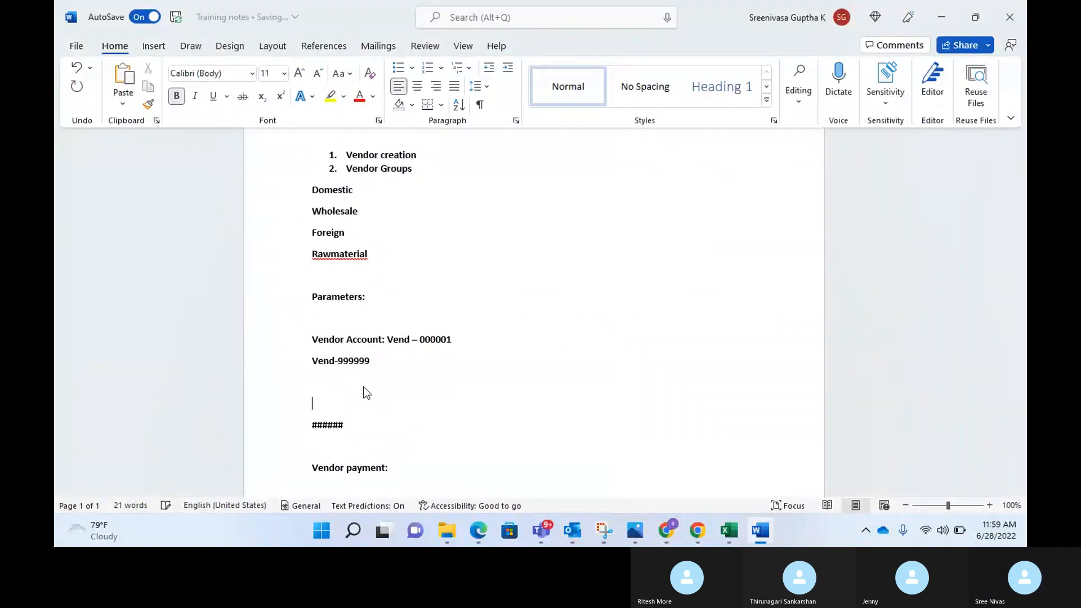
text(Vend)
key(BackSpace)
text(-0000)
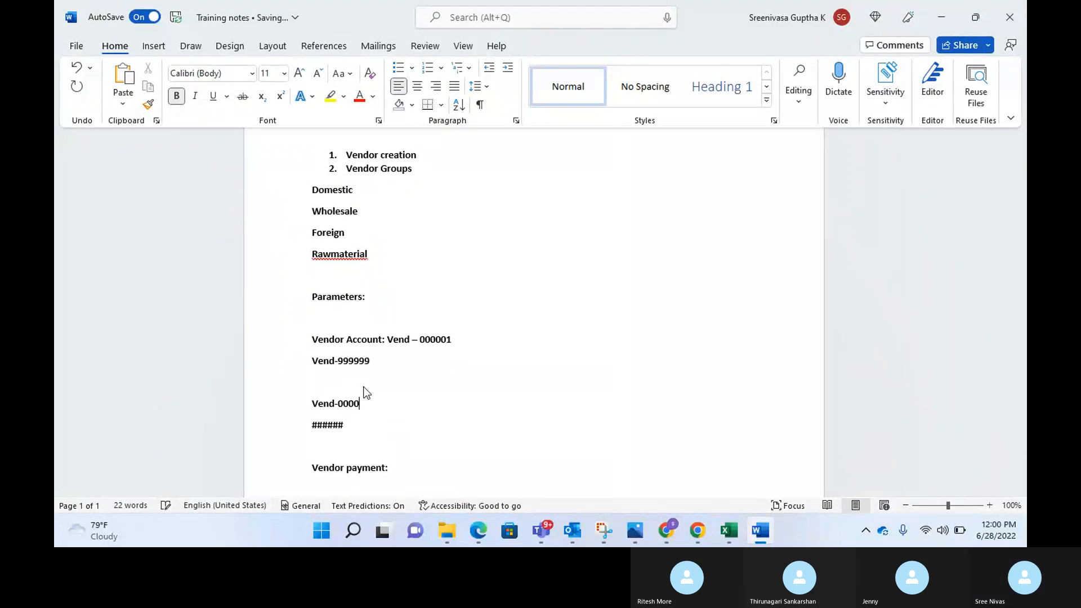
text(01)
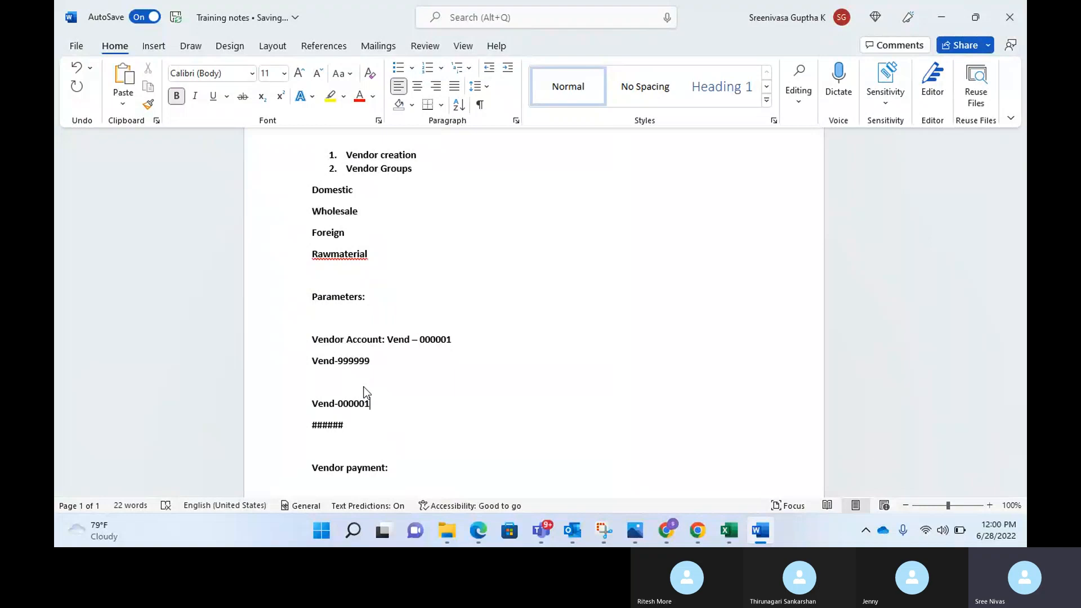
- Add the example line Vend-000003 directly below Vend-000001 in the training notes
key(Return)
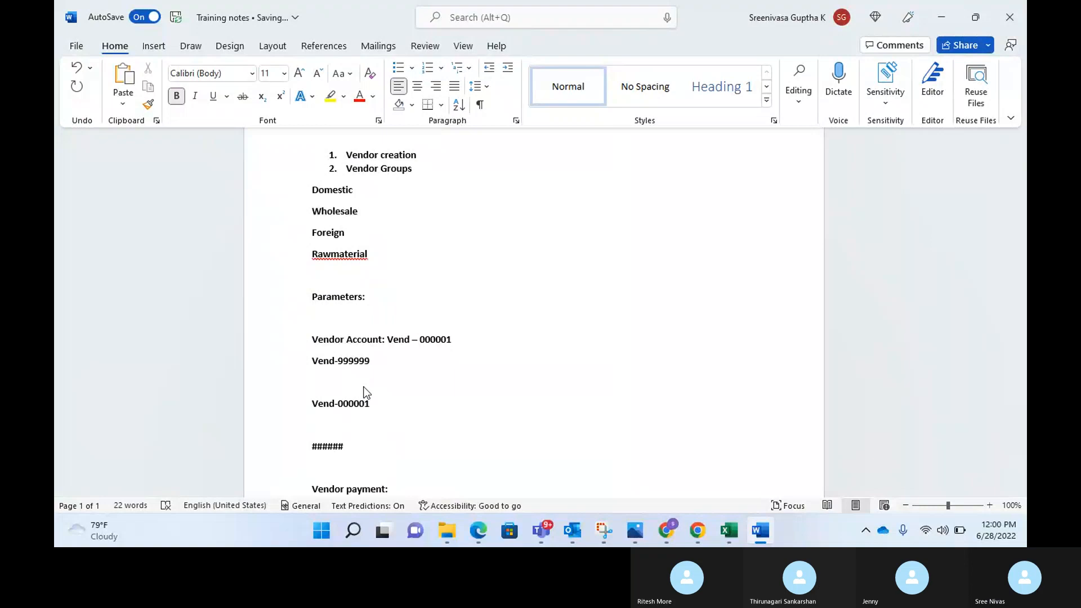
text(Vend-)
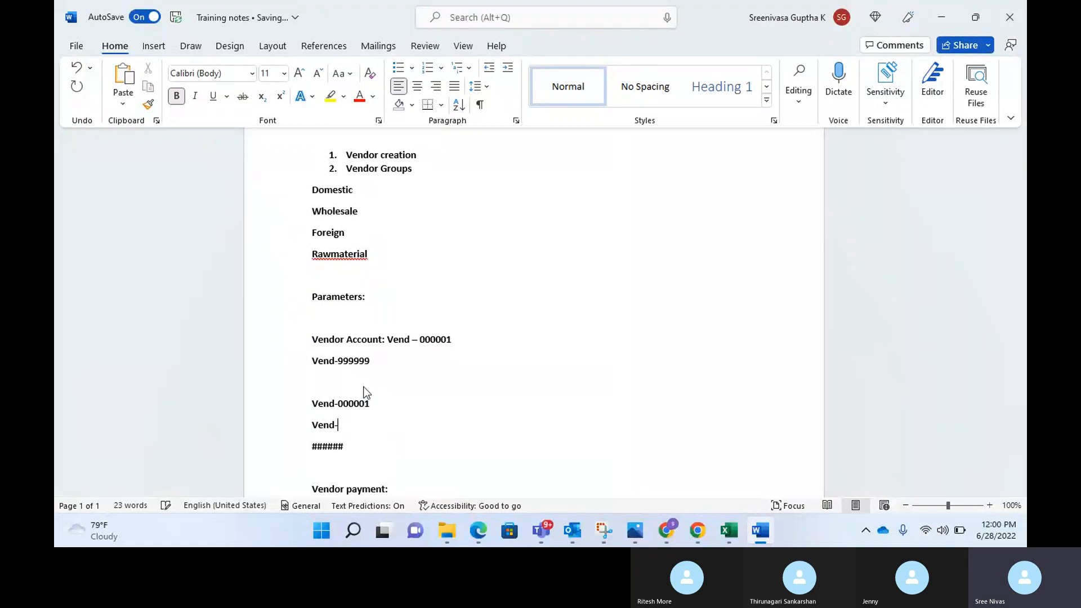
text(00003)
key(Return)
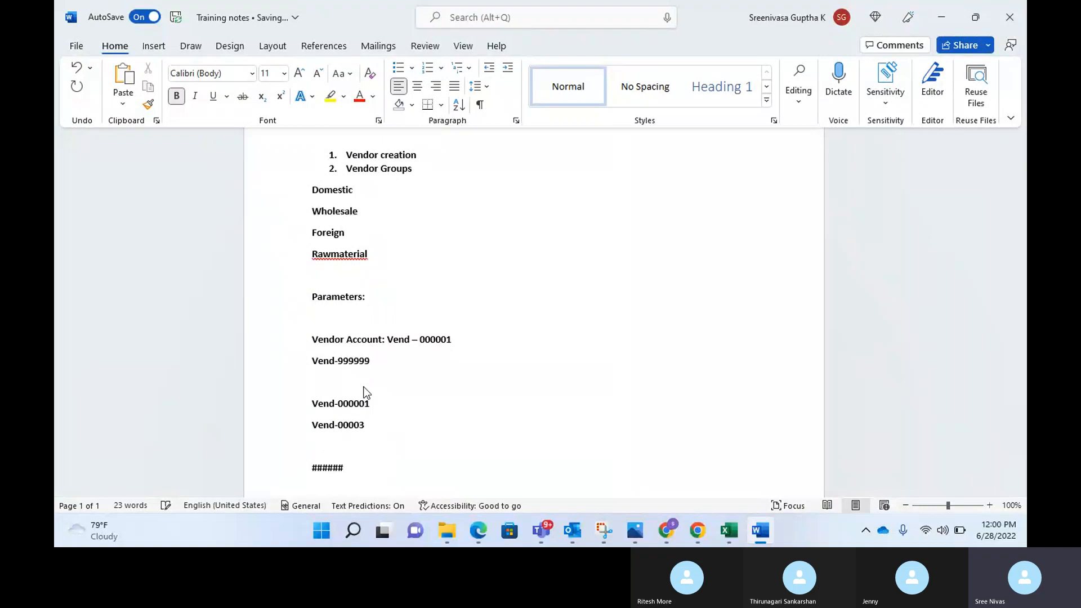
click(349, 425)
text(0)
click(378, 425)
- Add the example line Vend-000004 directly below Vend-000003 in the training notes
key(Return)
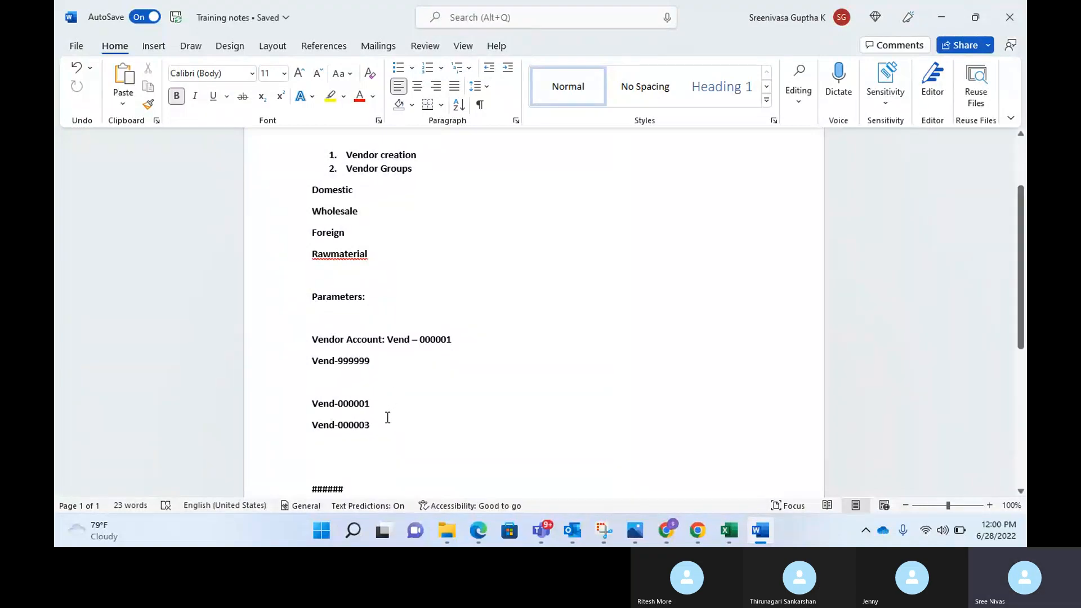
text(Vend-)
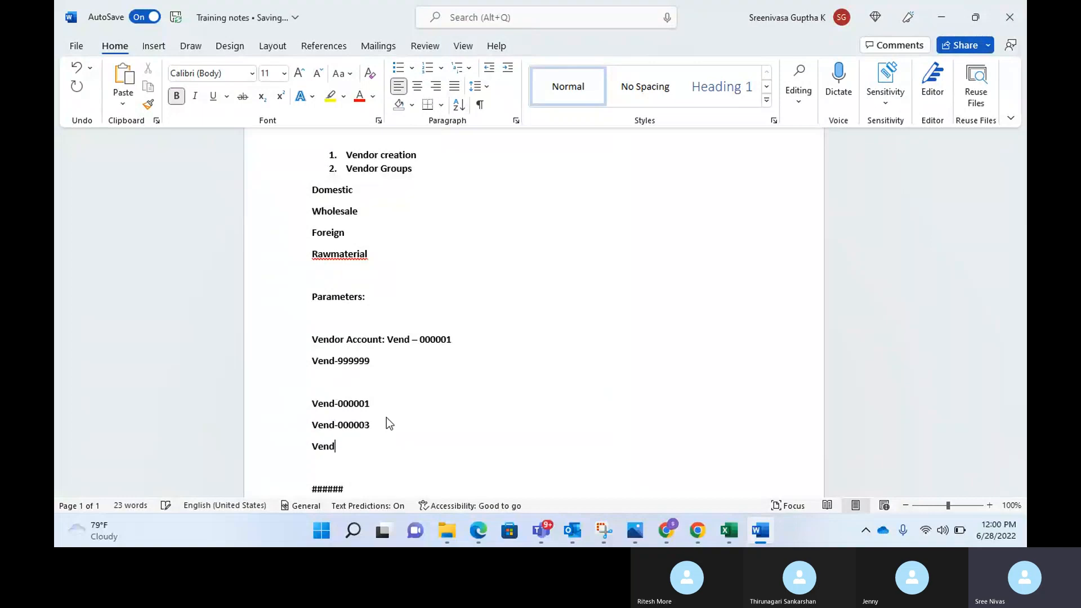
text(00000)
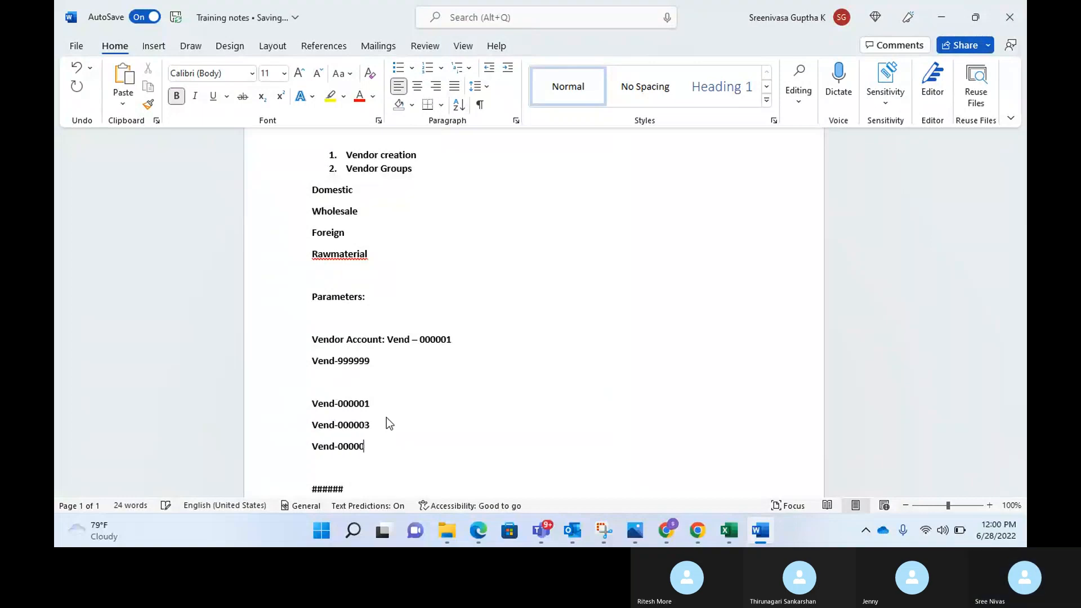
text(4)
click(369, 412)
drag(371, 410, 315, 409)
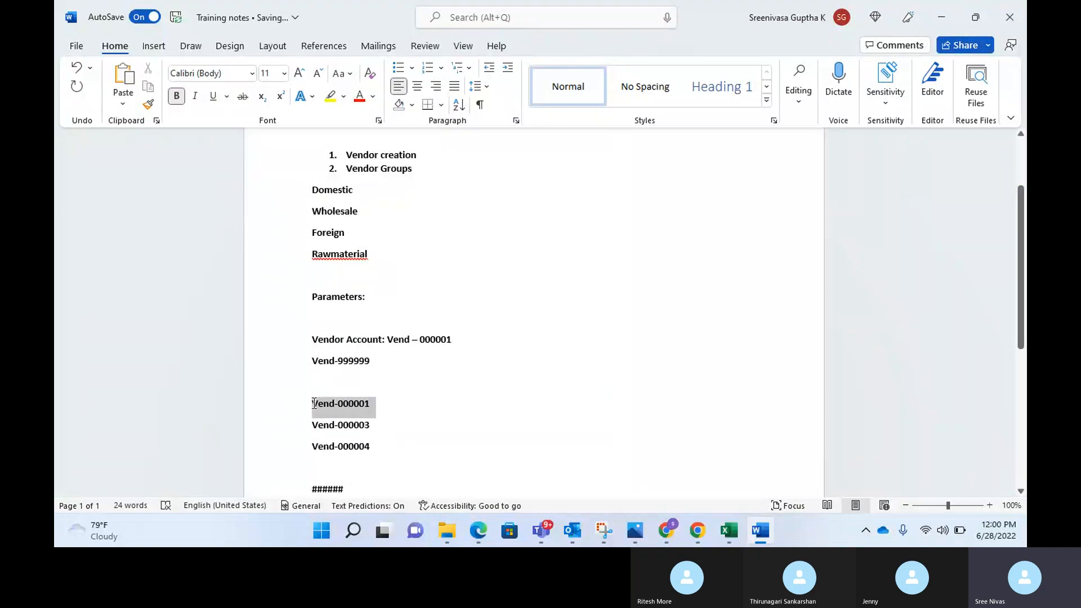
click(379, 410)
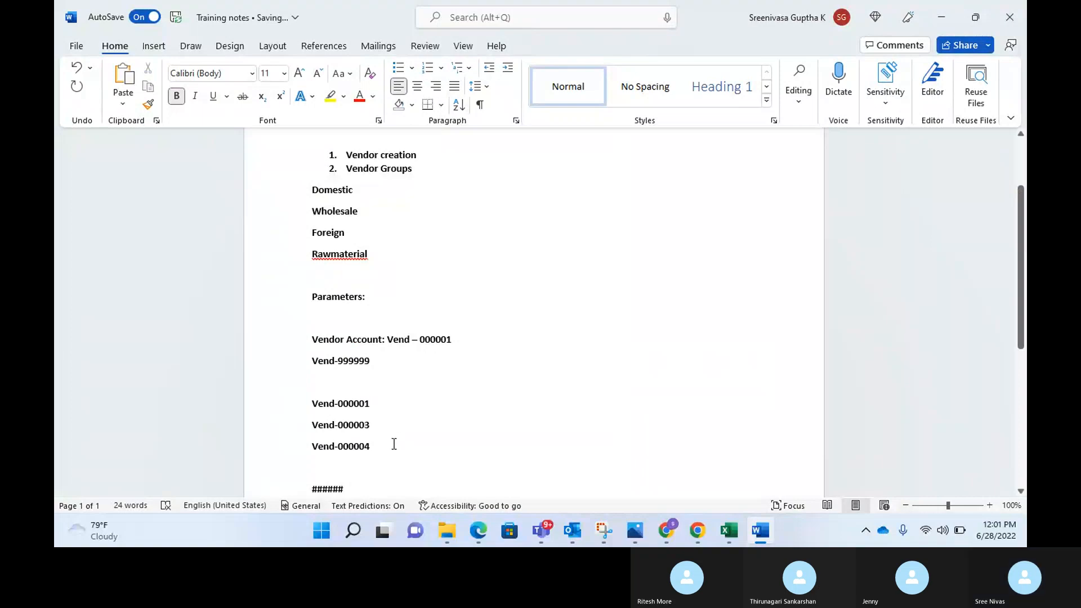
- Add the example line Vend-000002 beneath Vend-000004 in the training notes, separated by an empty line
key(alt+Tab)
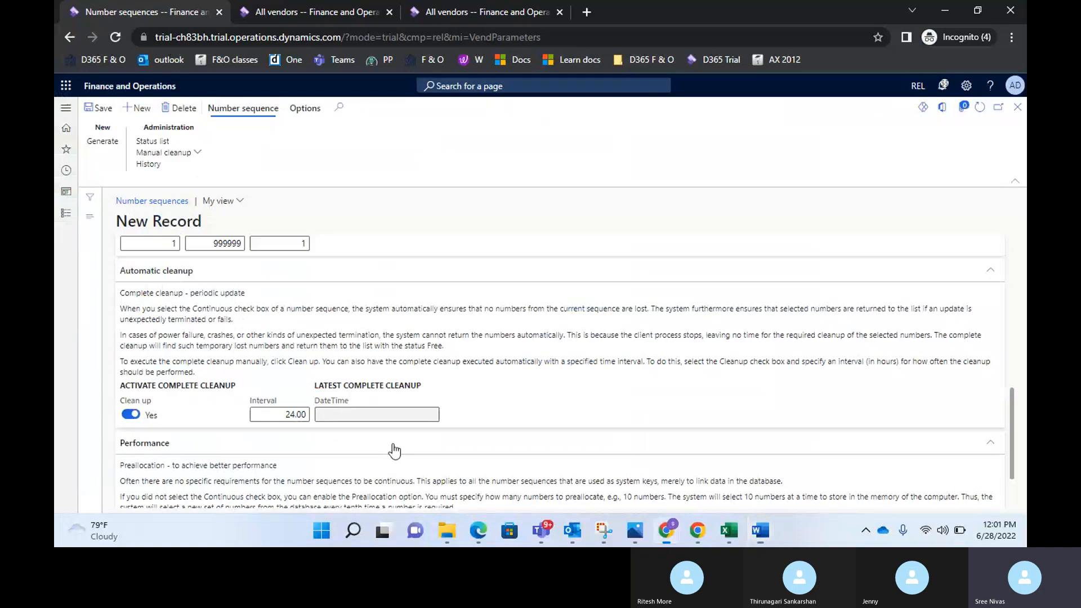
key(alt+Tab)
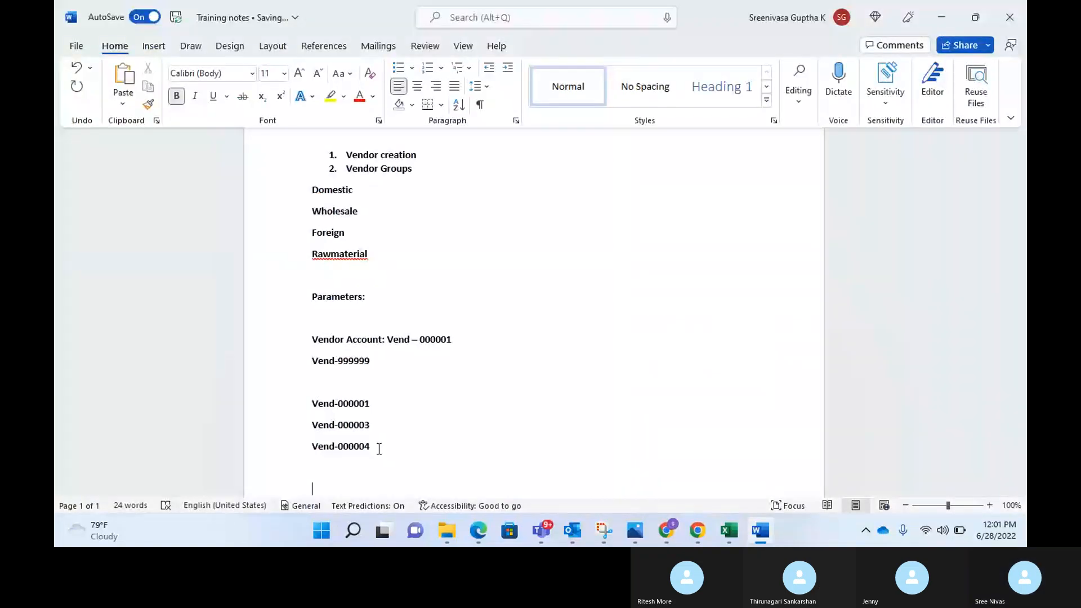
text(Vend-000002)
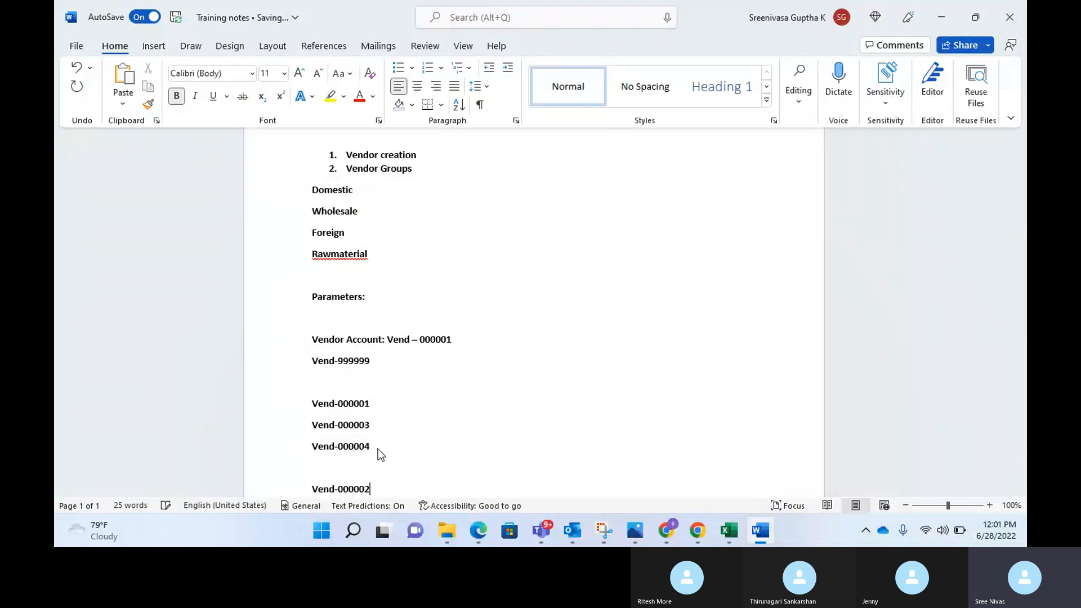
scroll(377, 448, down, 1)
click(384, 449)
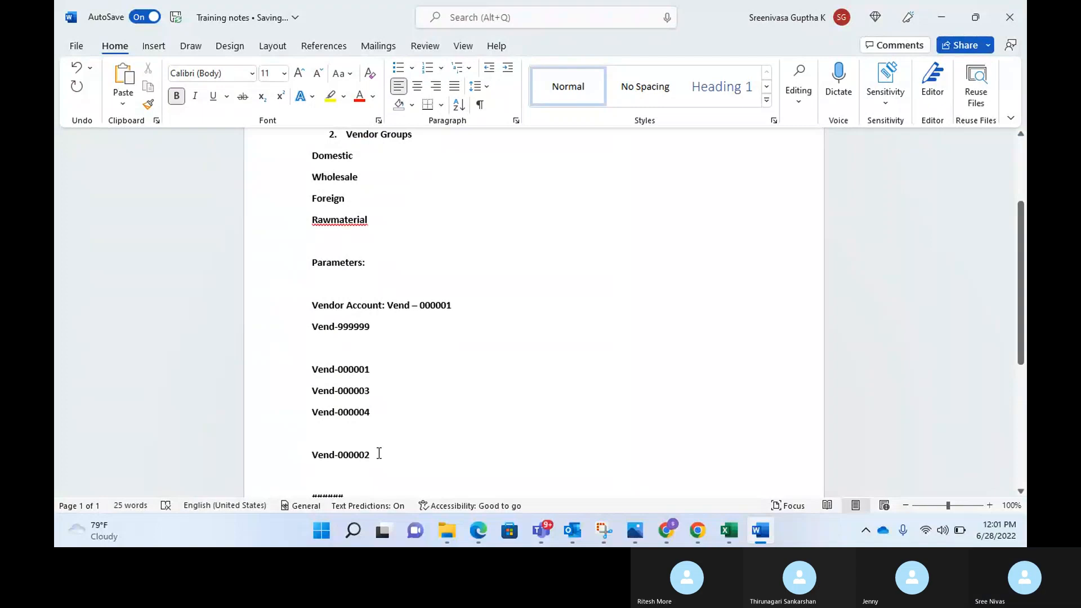
- Compare the example numbers in the training notes with the number sequence's Automatic cleanup settings and examine its Performance section in the browser
key(alt+Tab)
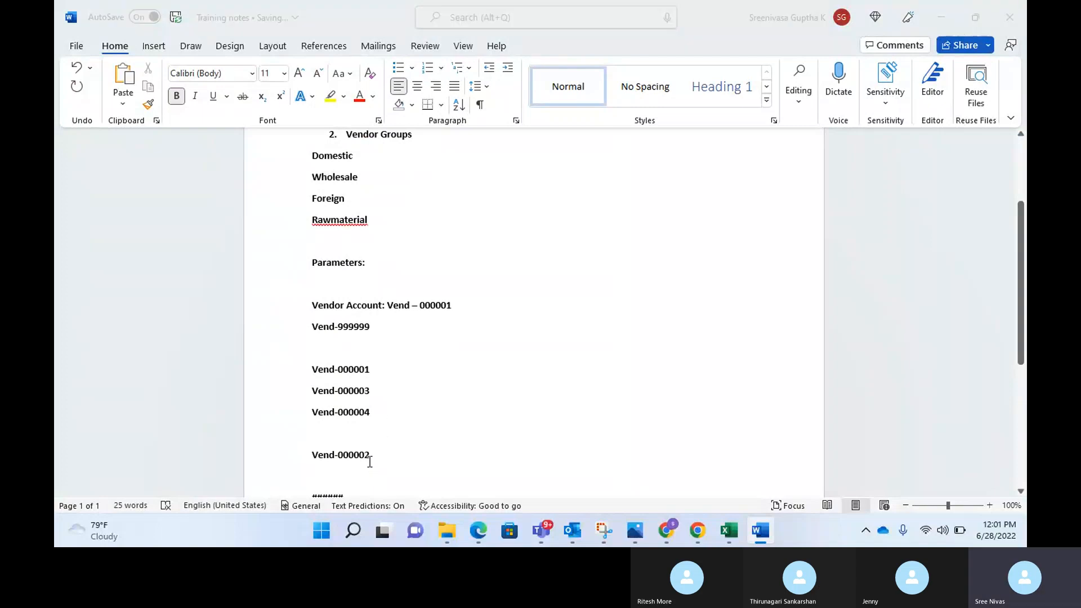
key(alt+Tab)
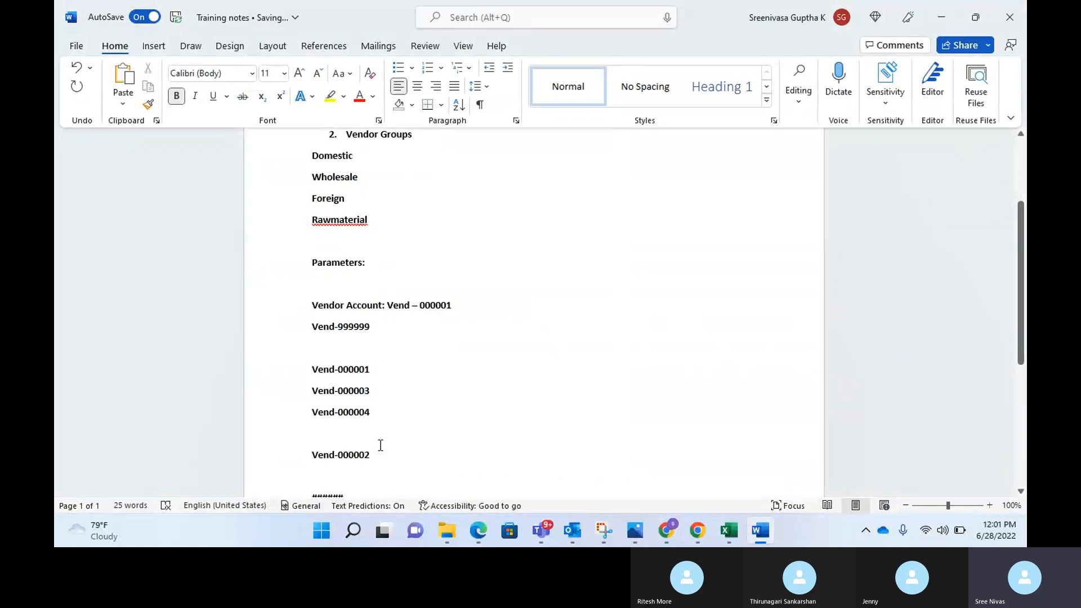
key(alt+Tab)
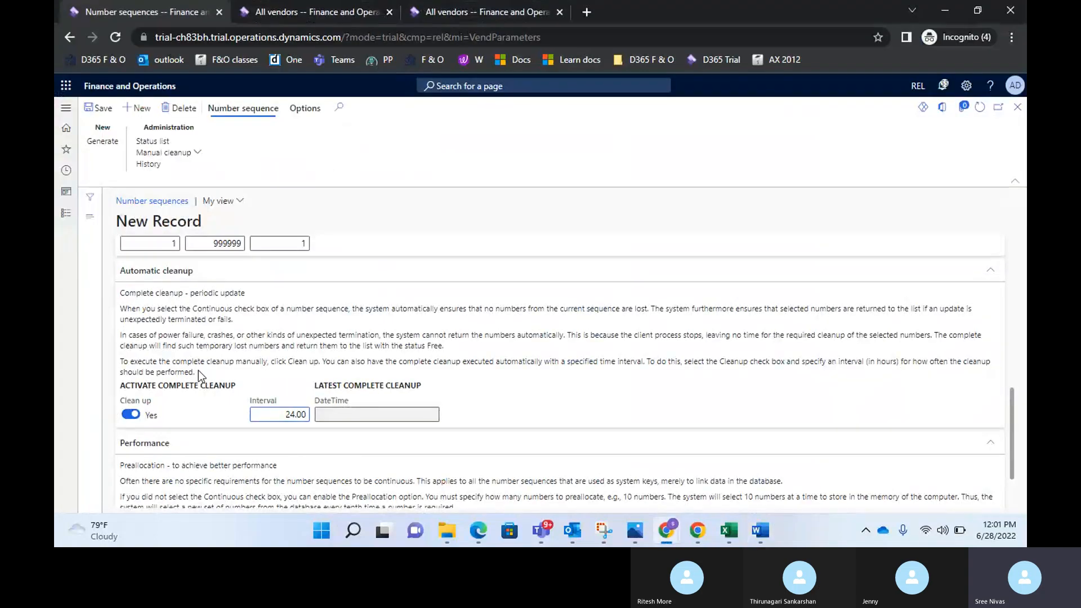
key(alt+Tab)
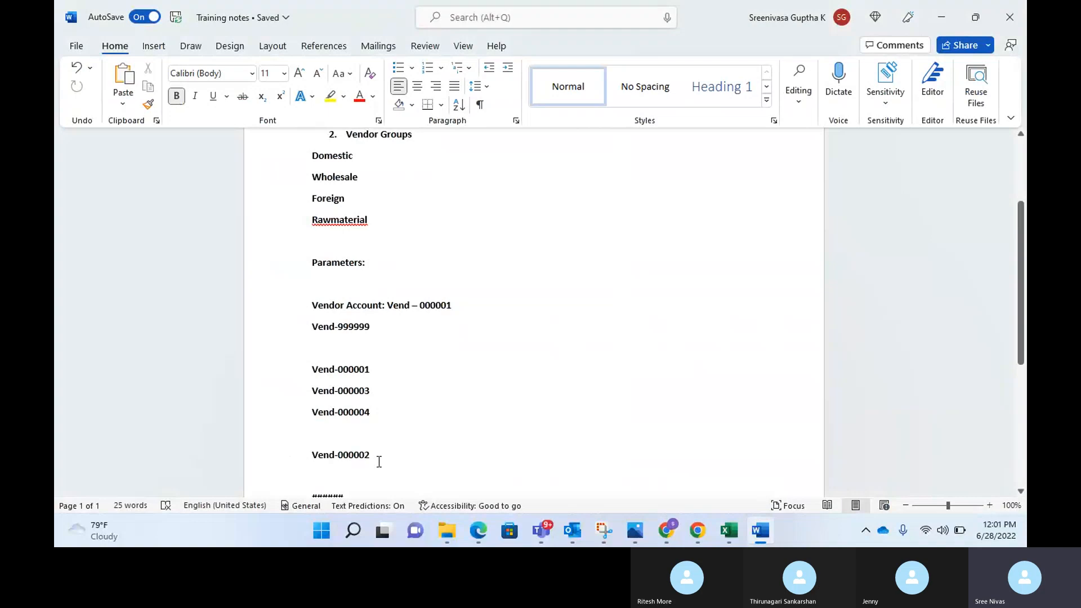
key(alt+Tab)
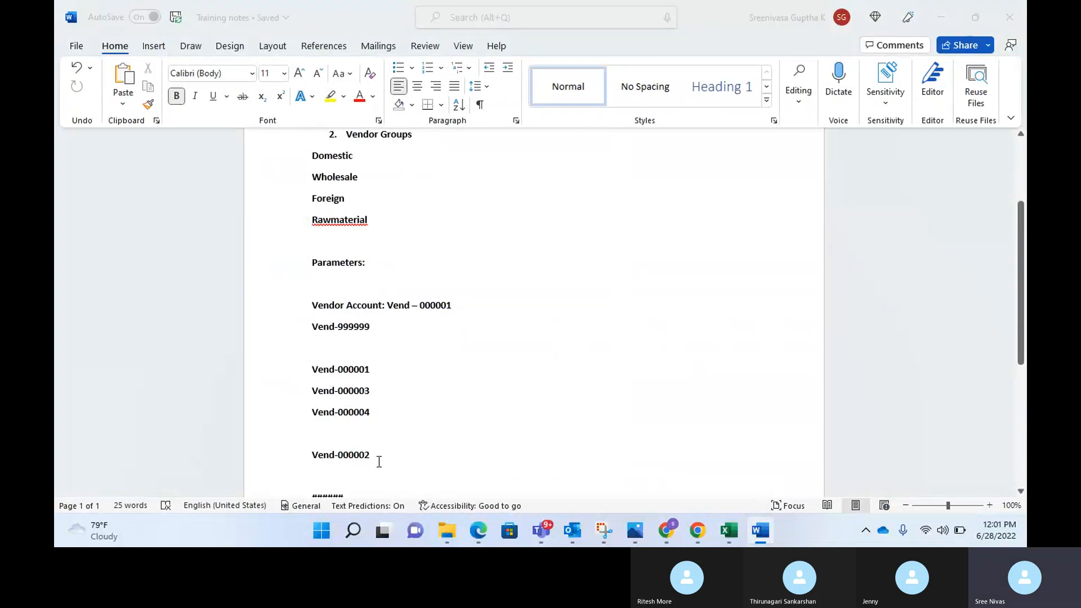
scroll(146, 363, down, 3)
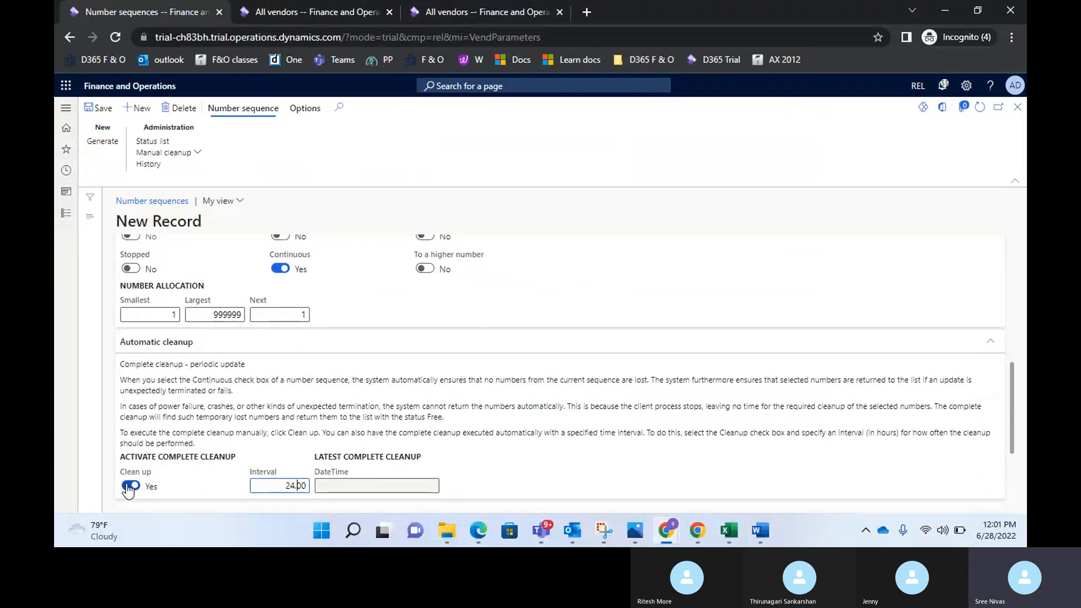
scroll(167, 470, down, 3)
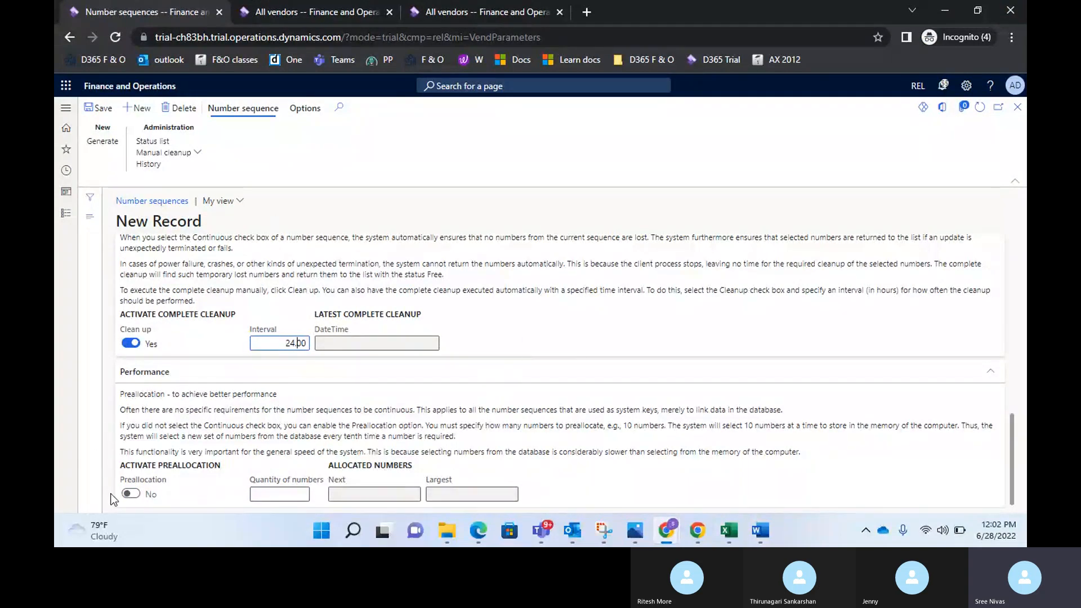
- Turn off Continuous for the Vendor Account number sequence and activate Preallocation
click(131, 495)
scroll(160, 478, up, 4)
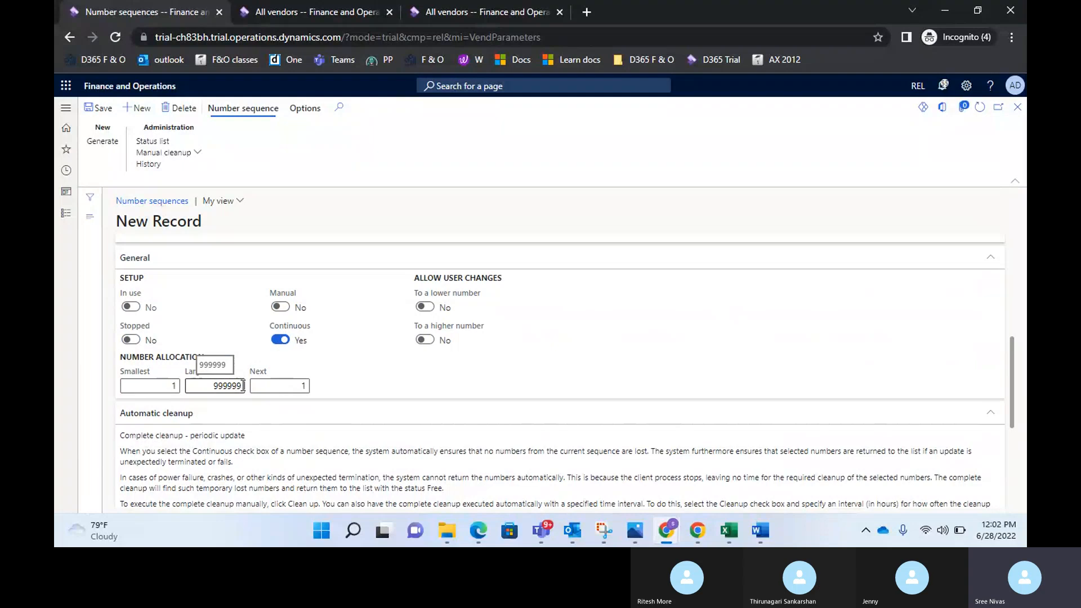
click(280, 340)
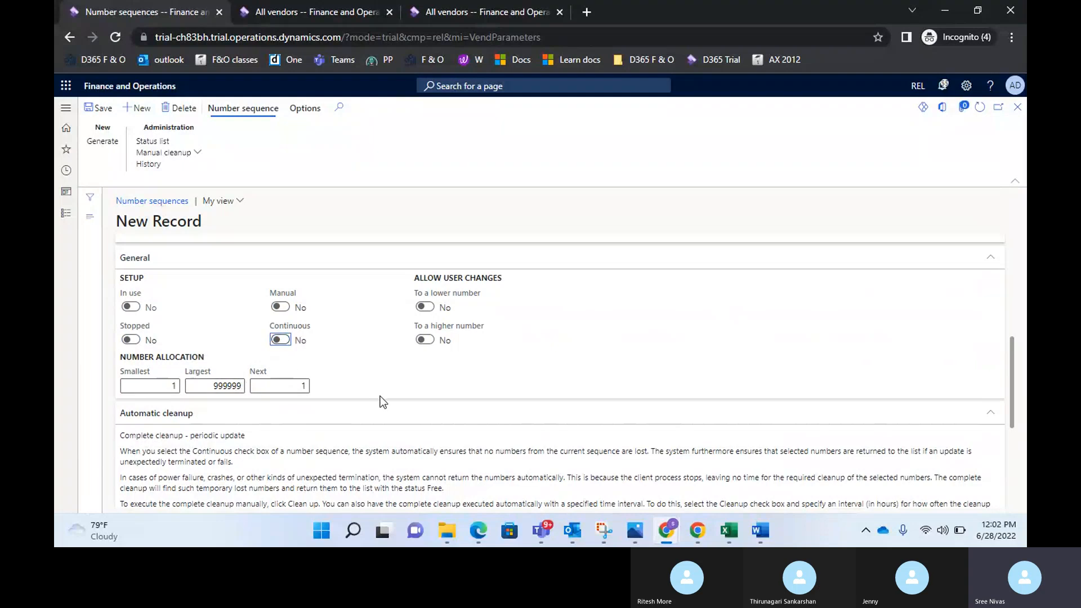
scroll(379, 400, down, 1)
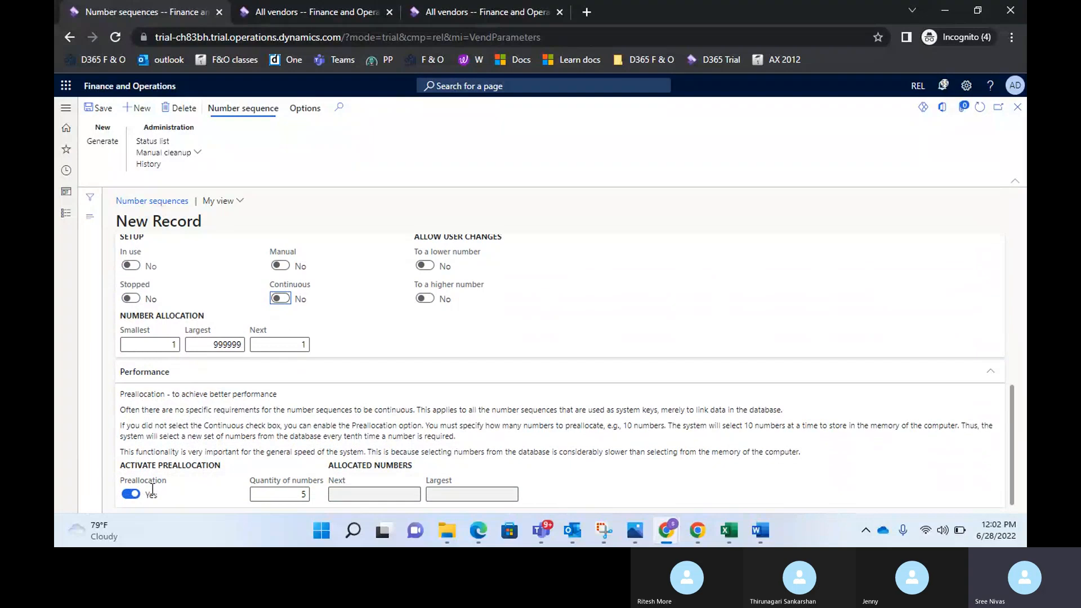
click(131, 494)
click(132, 496)
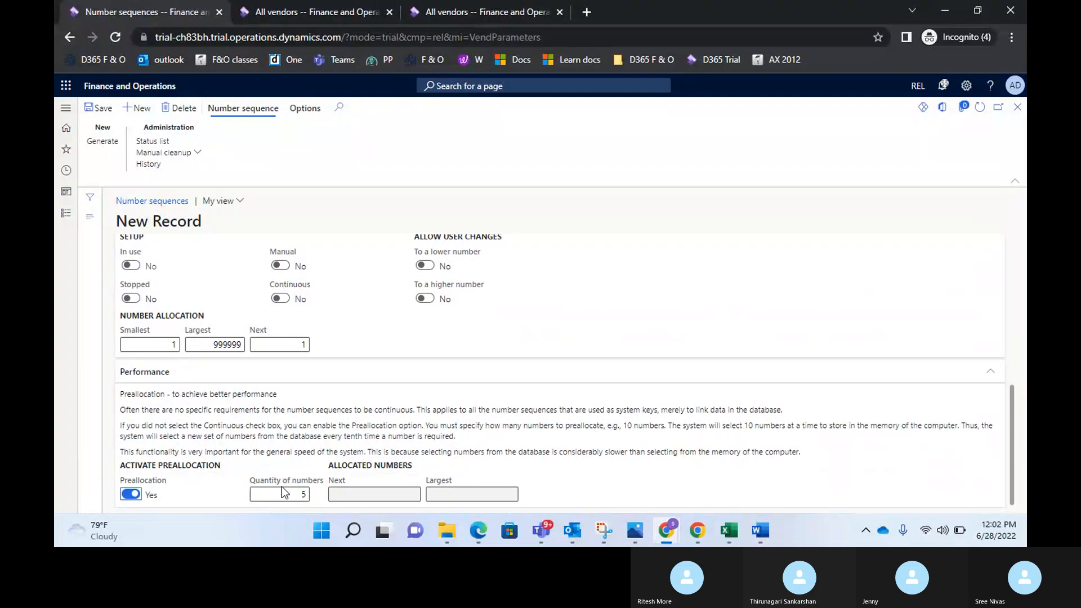
- Set the preallocation Quantity of numbers to 100 and compare it with the example numbers in the training notes
key(alt+Tab)
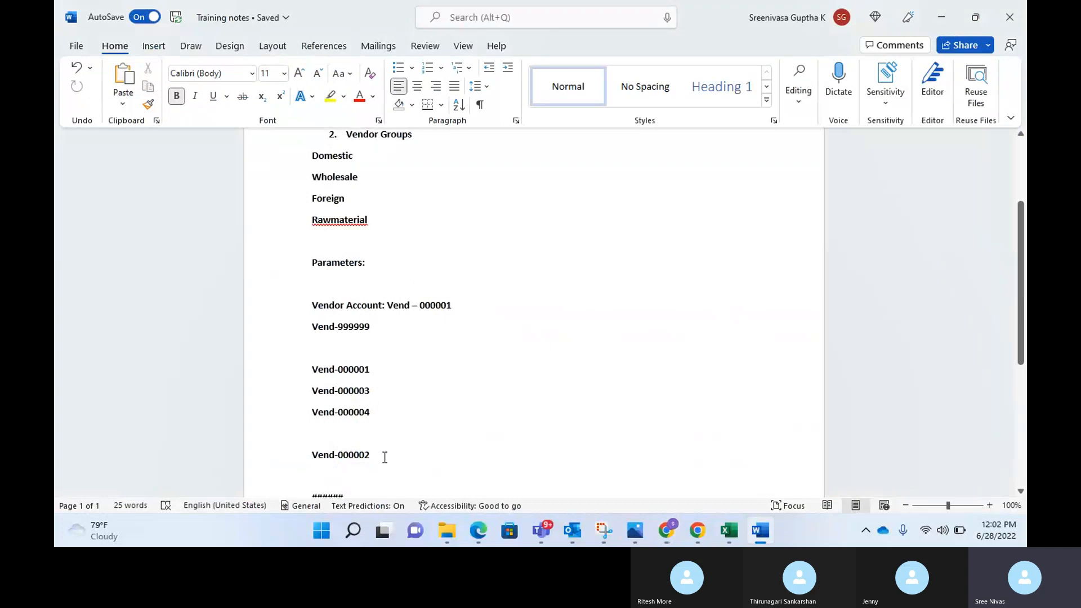
key(alt+Tab)
click(354, 499)
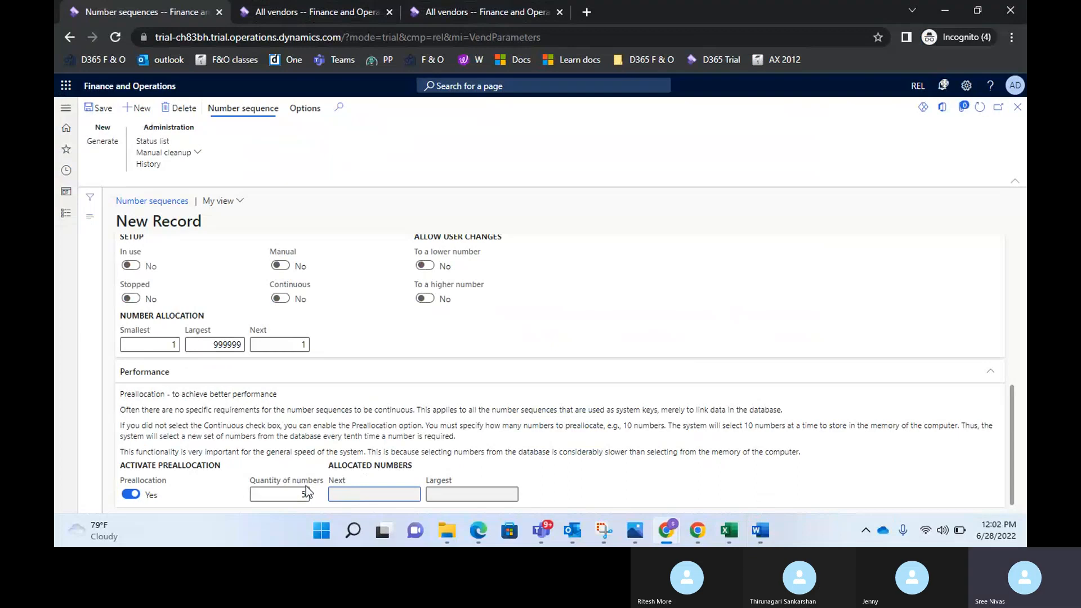
click(307, 494)
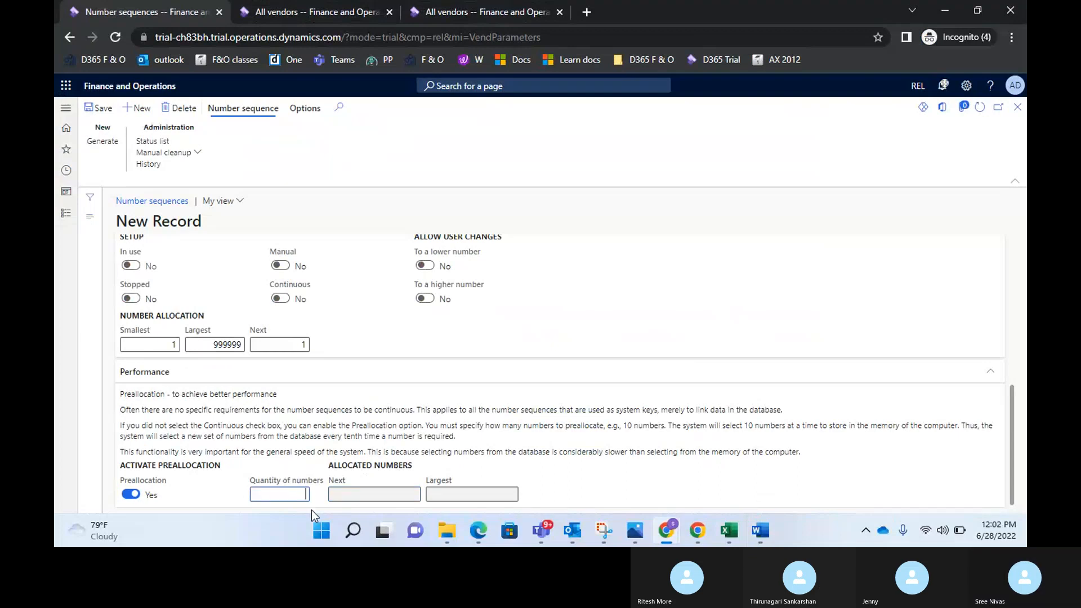
click(241, 486)
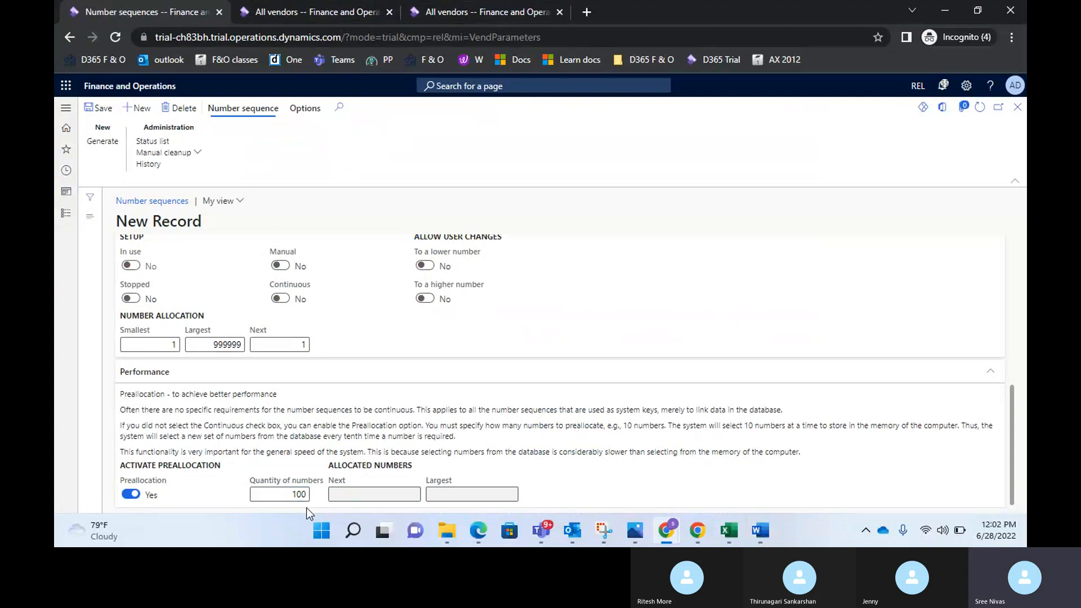
key(alt+Tab)
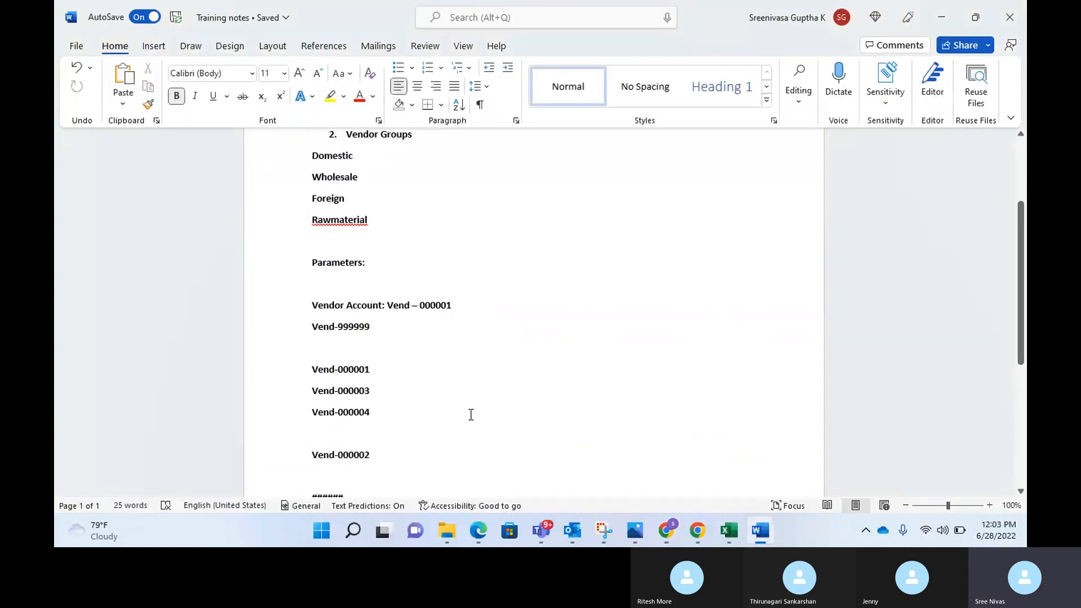
key(alt+Tab)
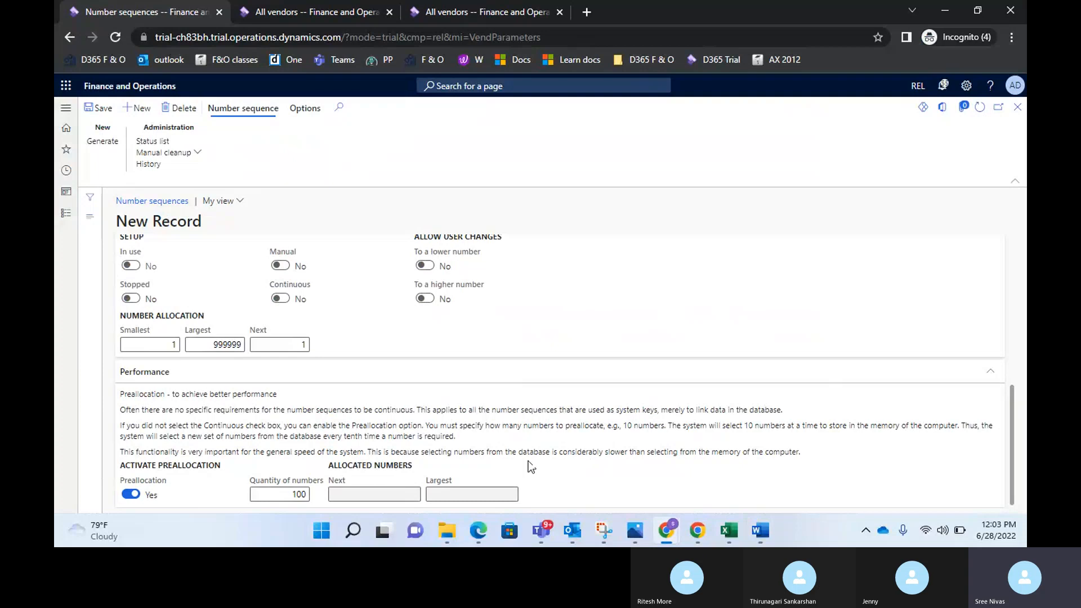
- Deactivate Preallocation and set Continuous back to Yes for the Vendor Account number sequence
click(130, 495)
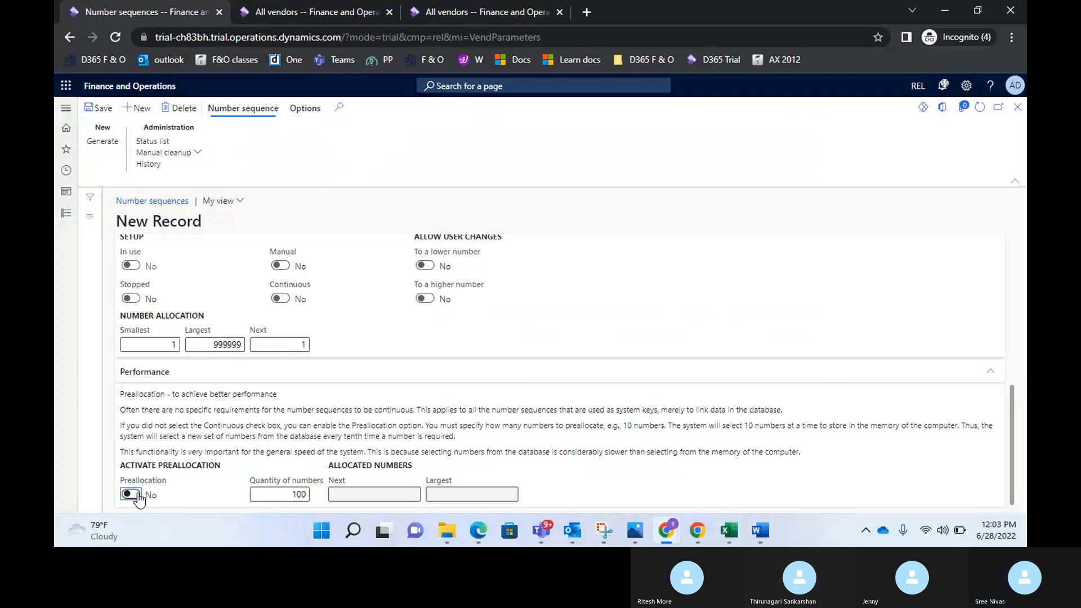
scroll(319, 465, up, 5)
scroll(320, 460, down, 4)
click(280, 370)
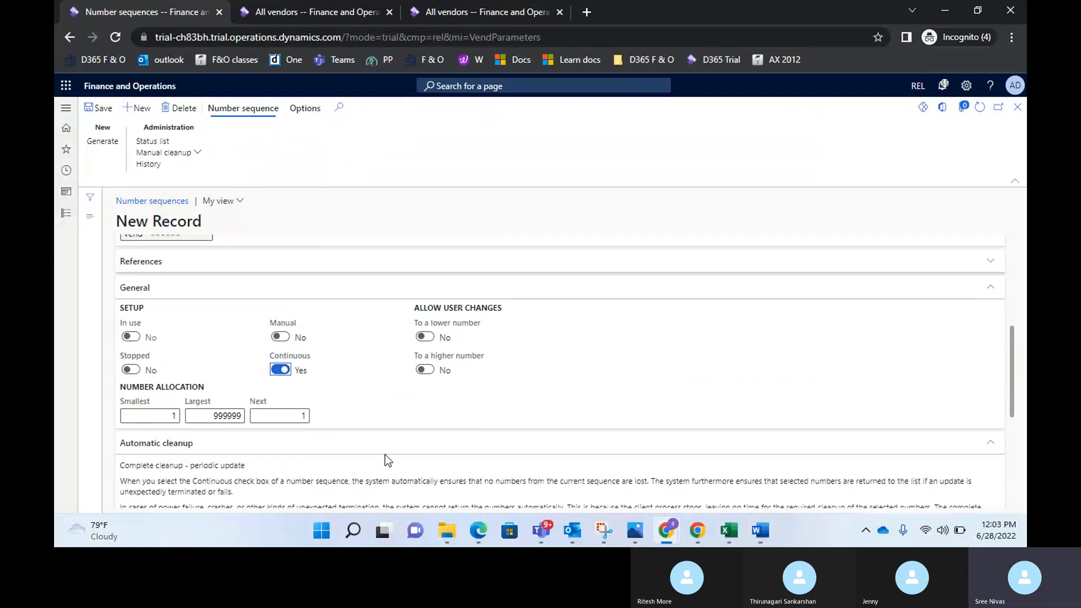
scroll(386, 457, down, 4)
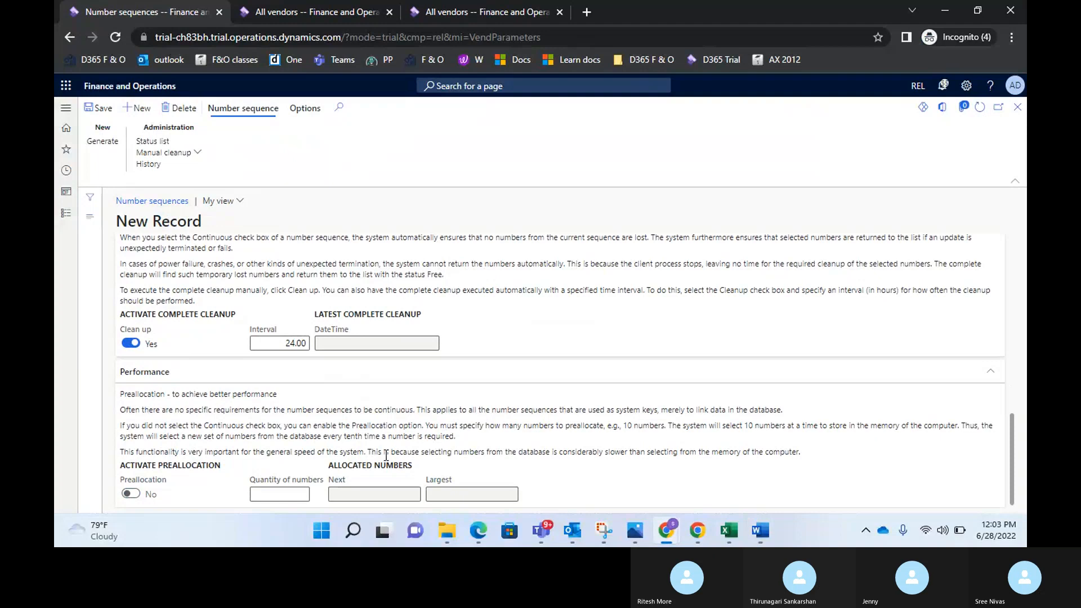
- Check the Vendor Account number sequence's segments and format, and save the new record
scroll(386, 455, up, 10)
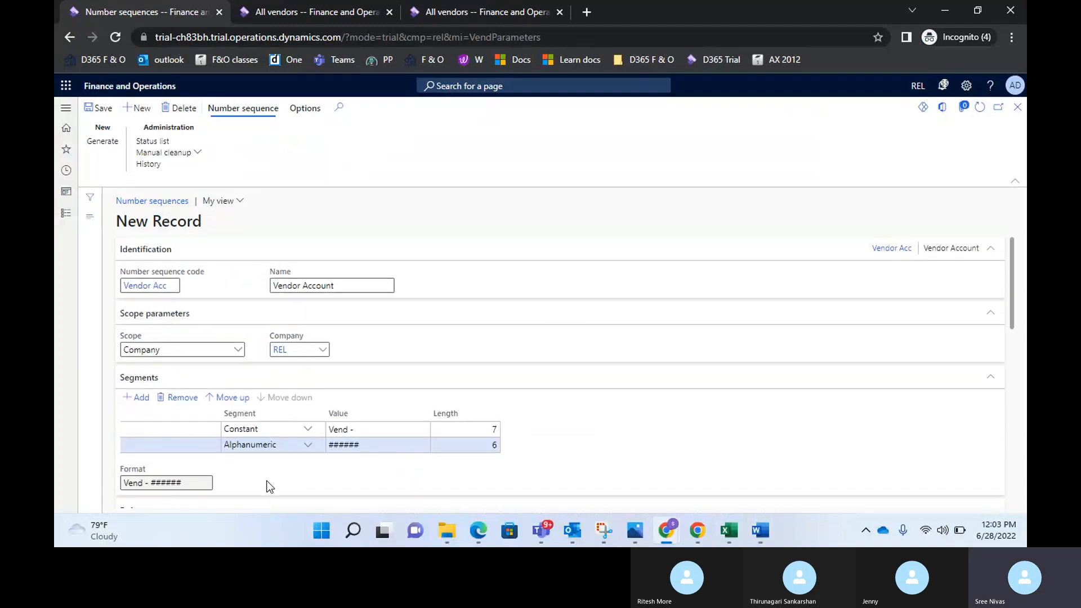
mouse_move(155, 488)
click(102, 110)
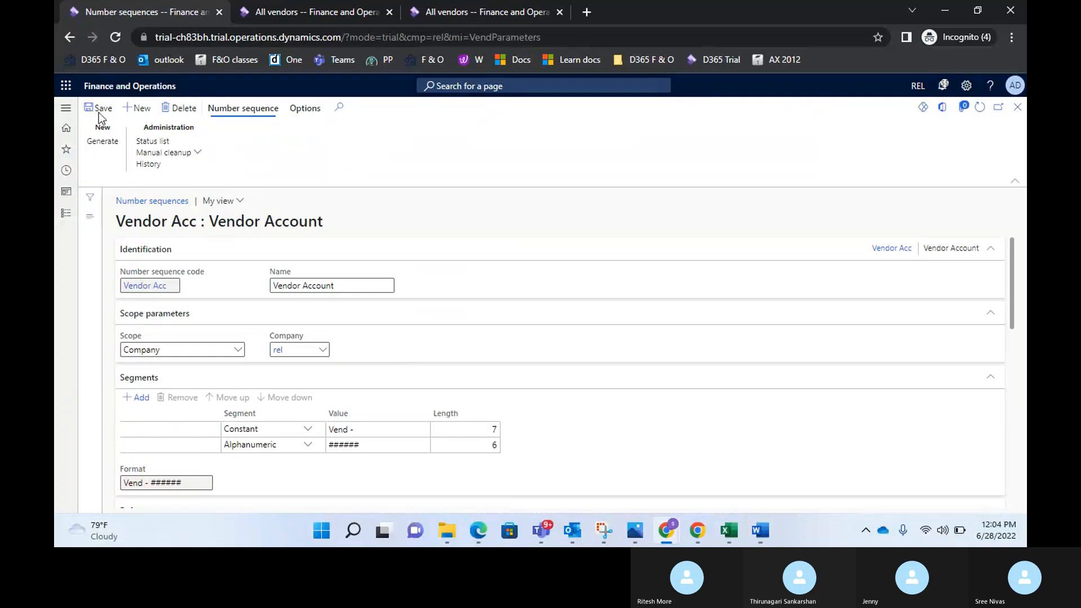
scroll(558, 366, down, 4)
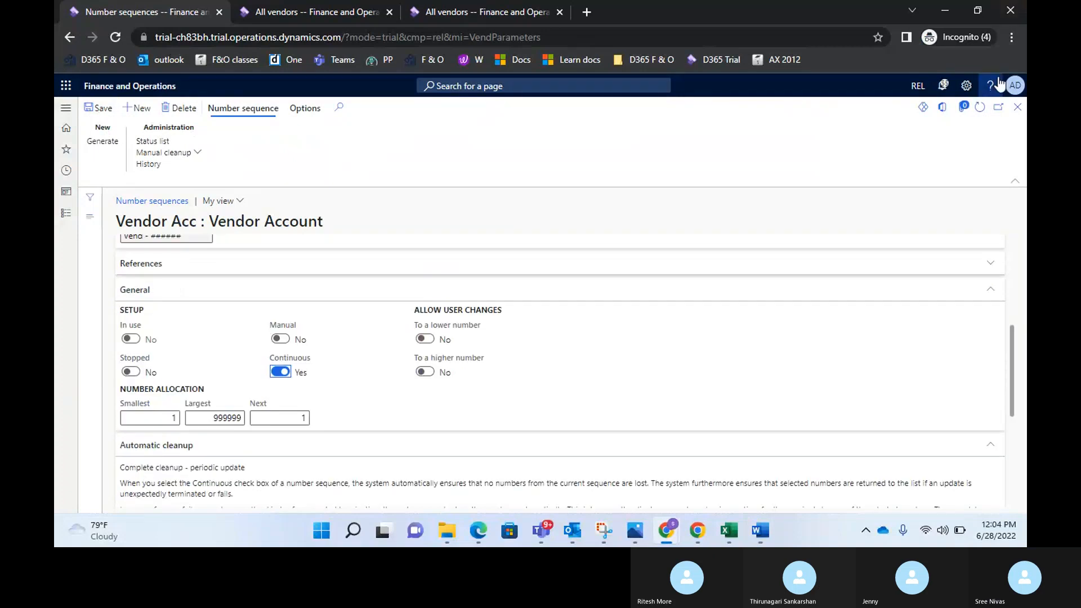
- Return to the Accounts payable parameters and refresh them, and bring up the new vendor record in All vendors
click(1018, 108)
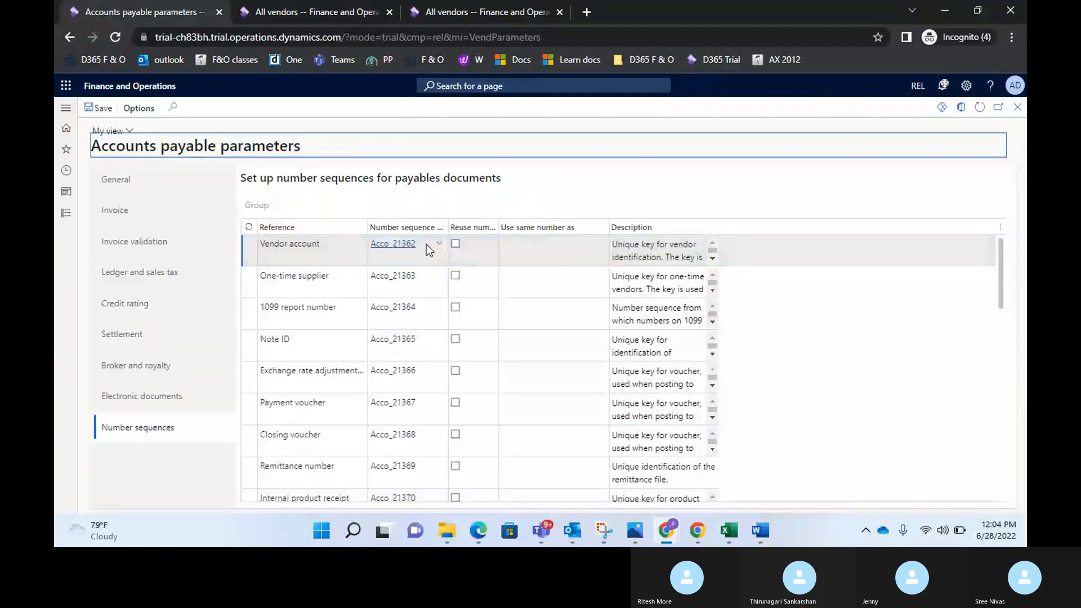
click(982, 110)
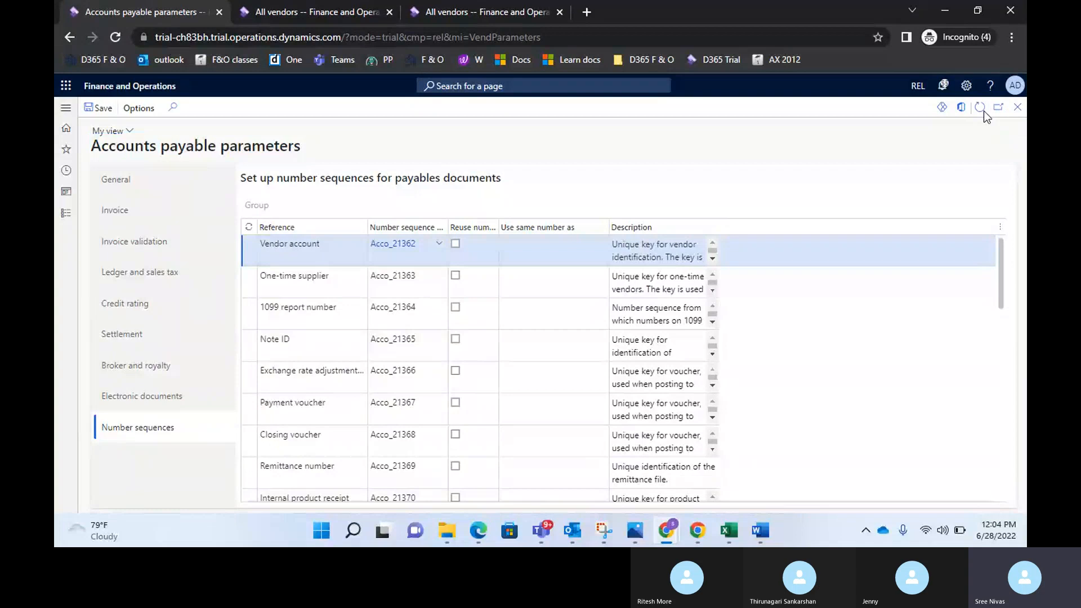
click(290, 17)
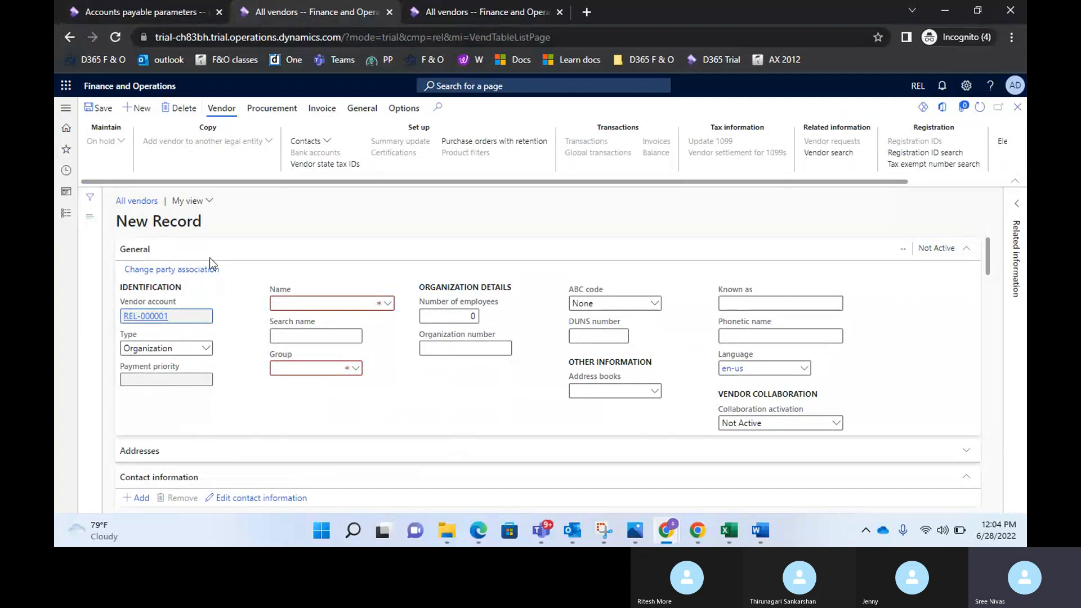
- Return to the Accounts payable parameters and look through the number sequence codes available for the Vendor account reference
click(130, 15)
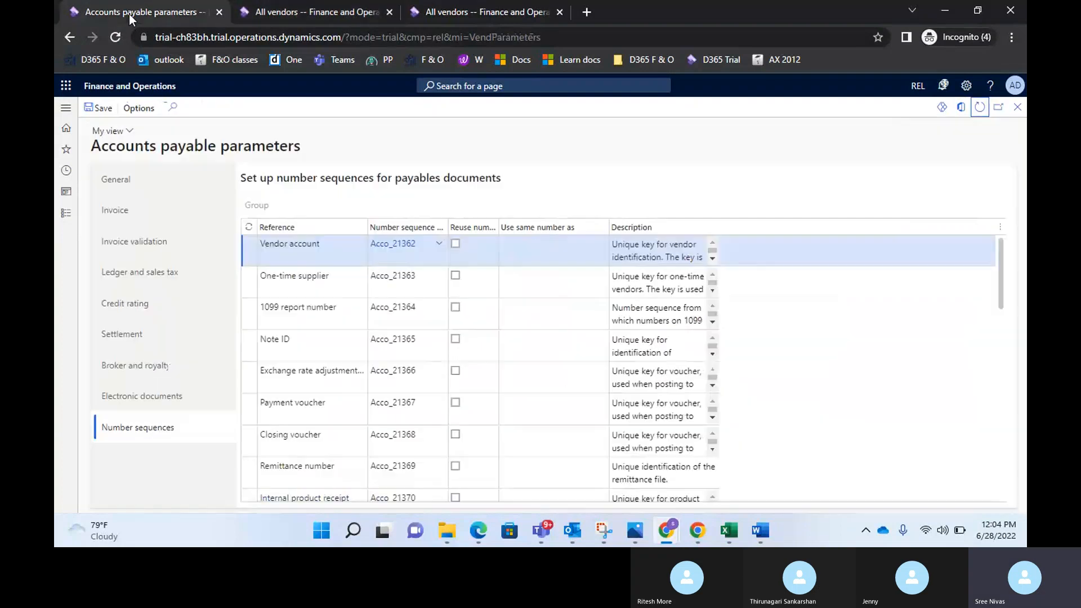
click(438, 247)
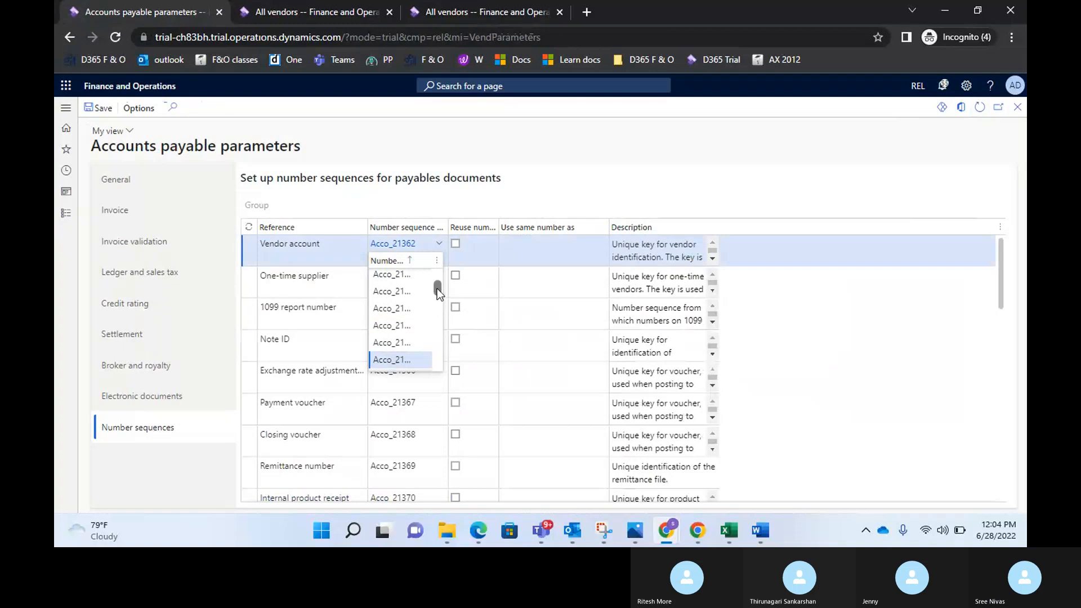
drag(437, 289, 440, 361)
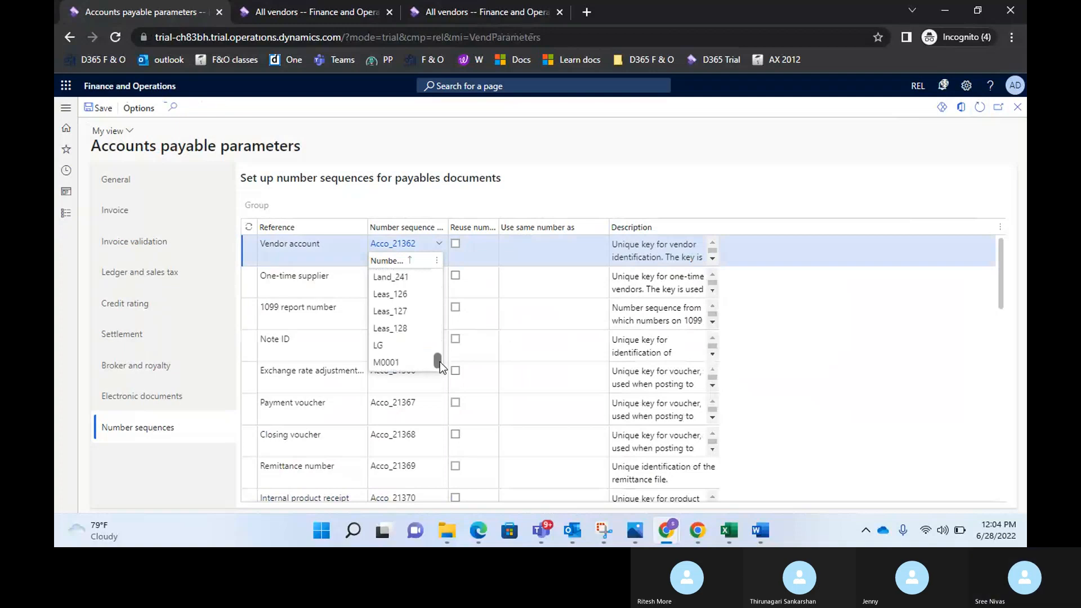
click(493, 150)
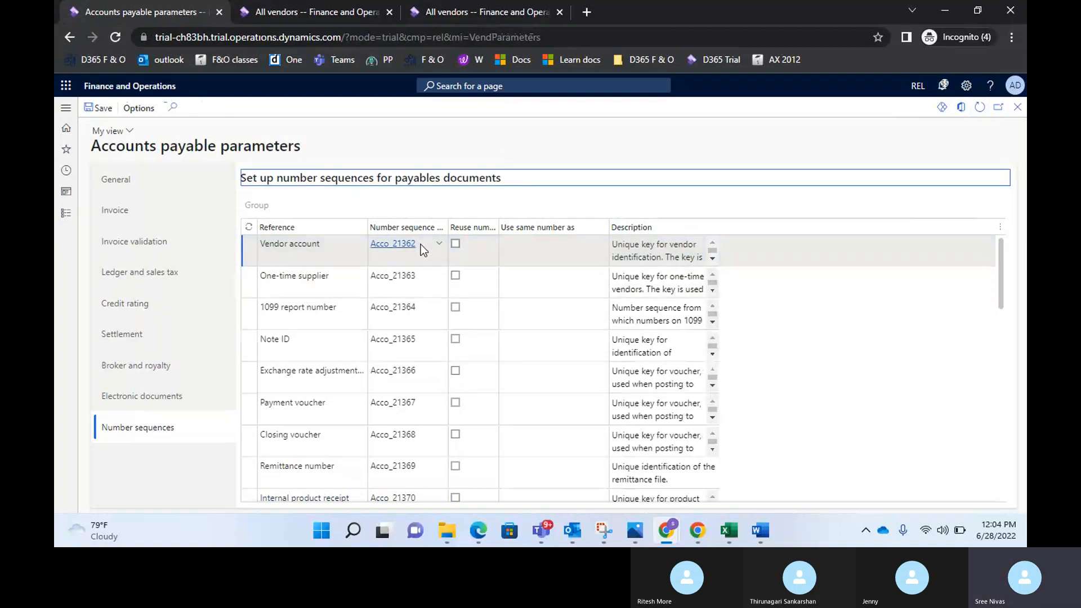
- Assign the Vendor Acc number sequence to the Vendor account reference, save the parameters, and return to the new vendor record
click(420, 244)
key(BackSpace)
key(BackSpace)
key(BackSpace)
key(BackSpace)
key(BackSpace)
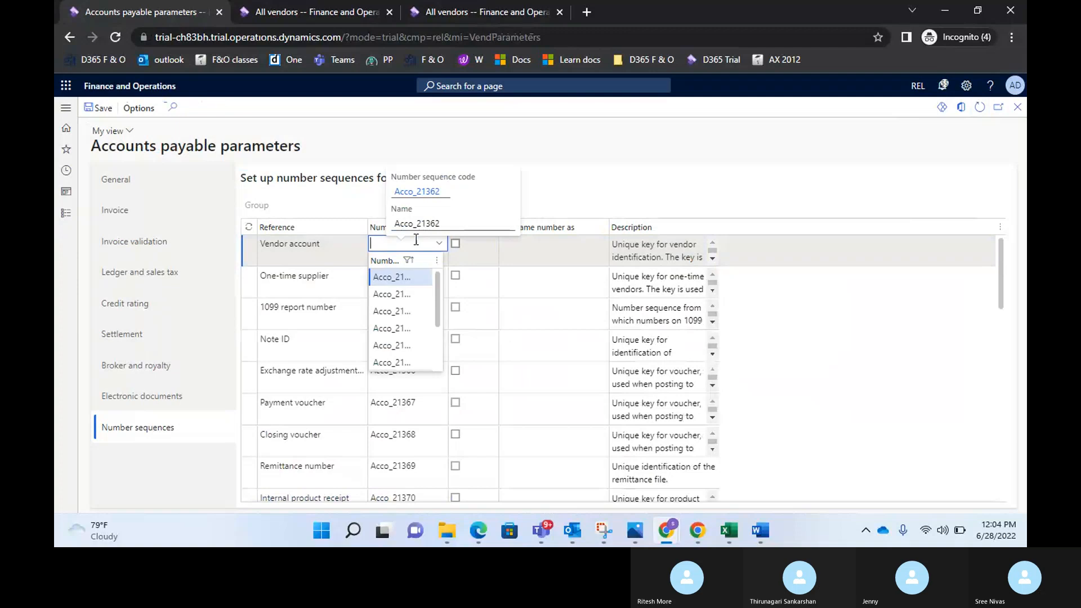
text(verd)
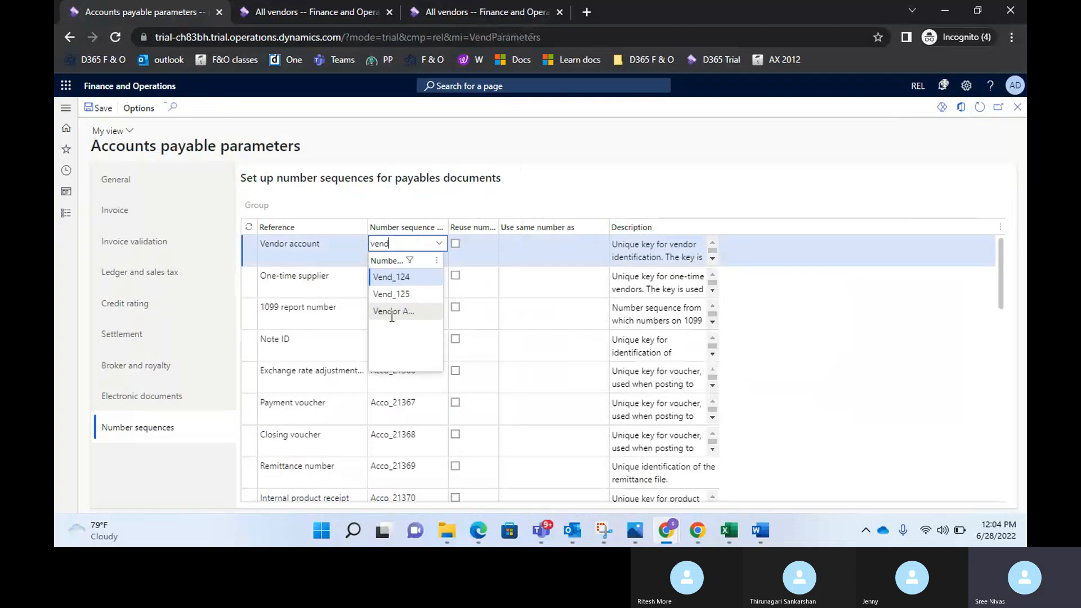
click(394, 312)
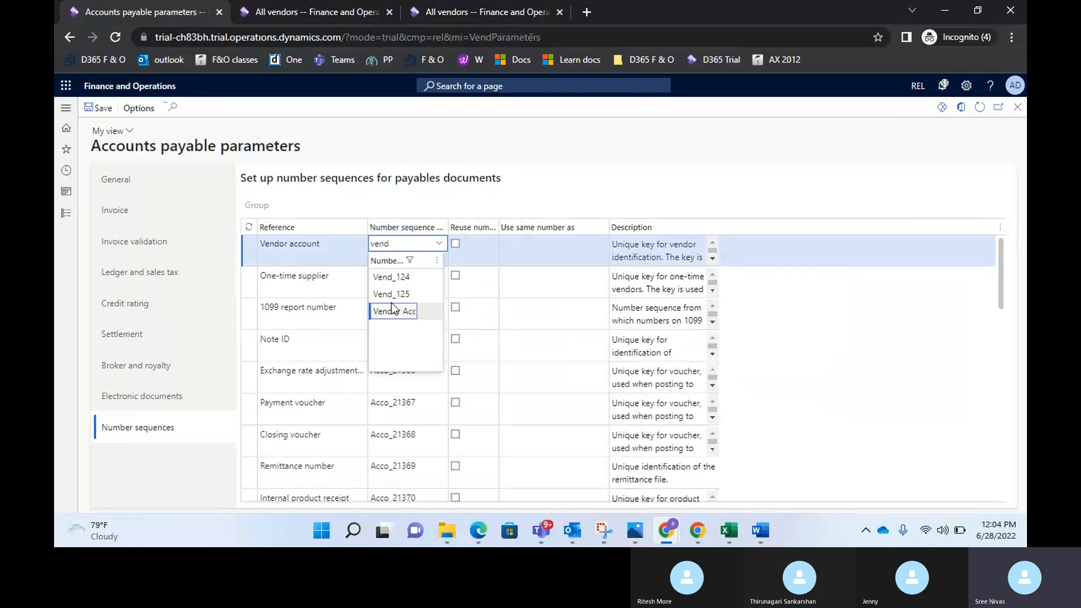
click(573, 158)
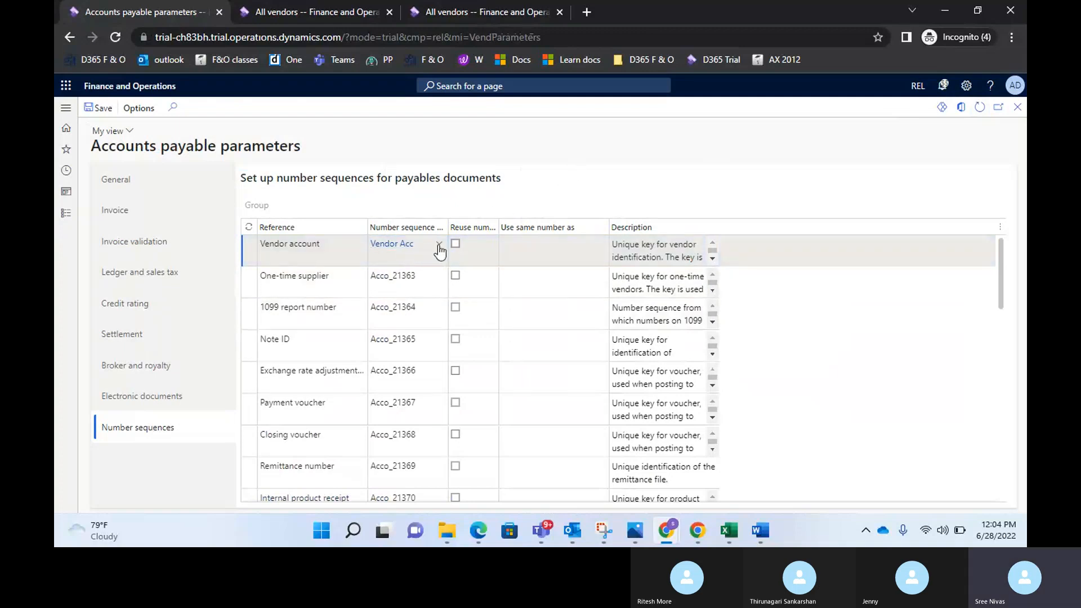
click(97, 113)
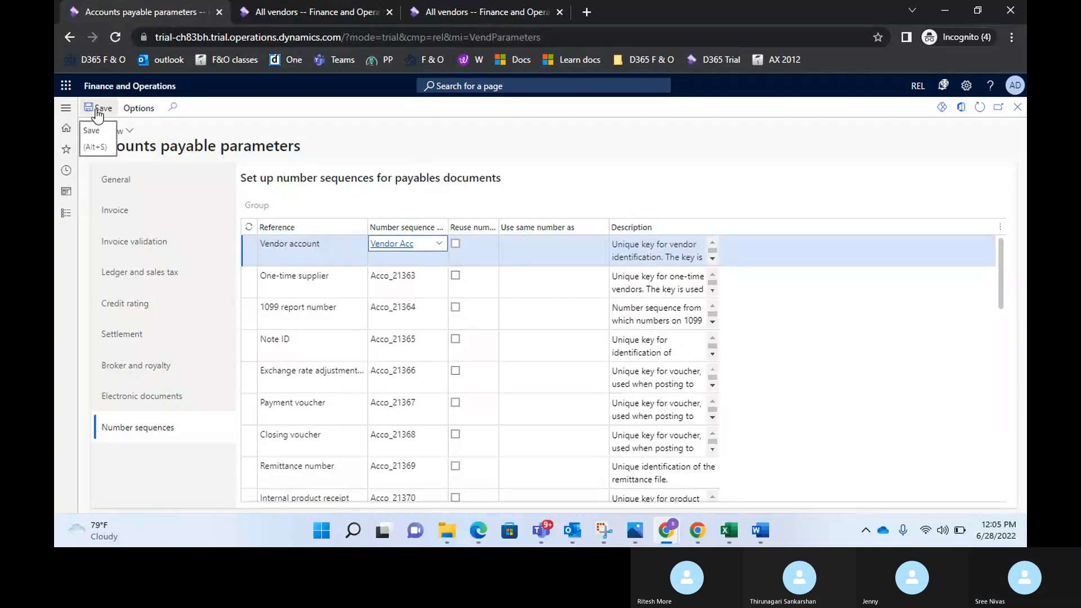
click(321, 16)
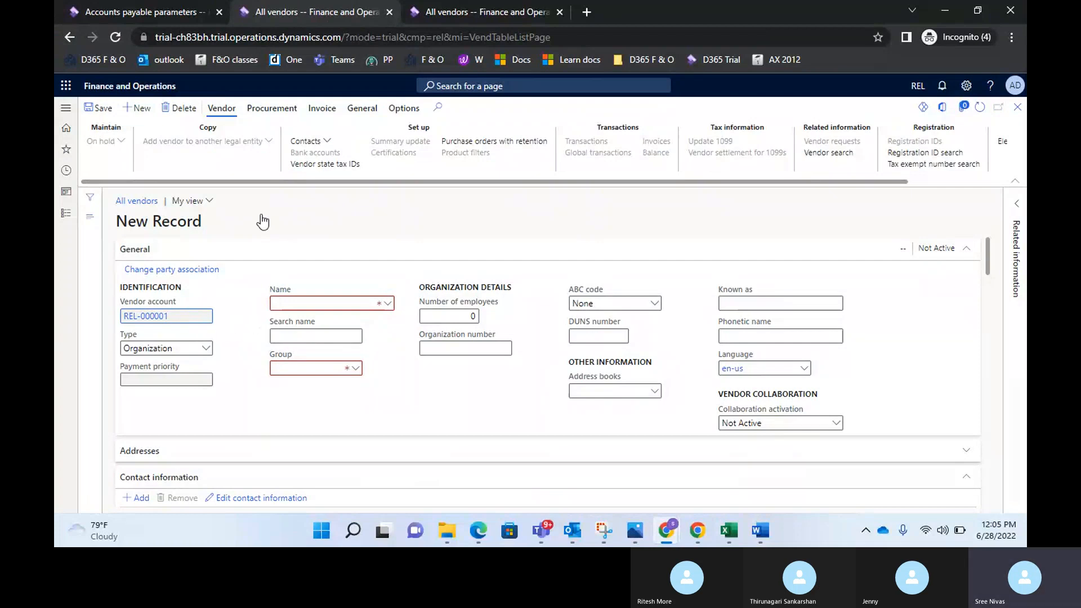
- Try Wipro as the new vendor's name and decline the suggested matching record
click(348, 308)
text(Wipro)
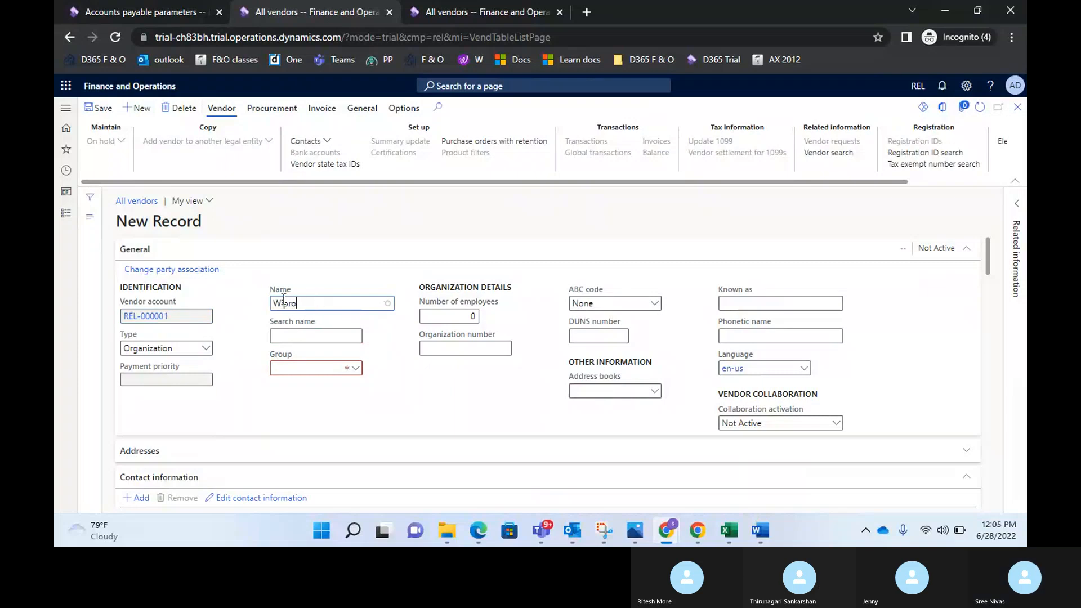
click(316, 338)
text(W)
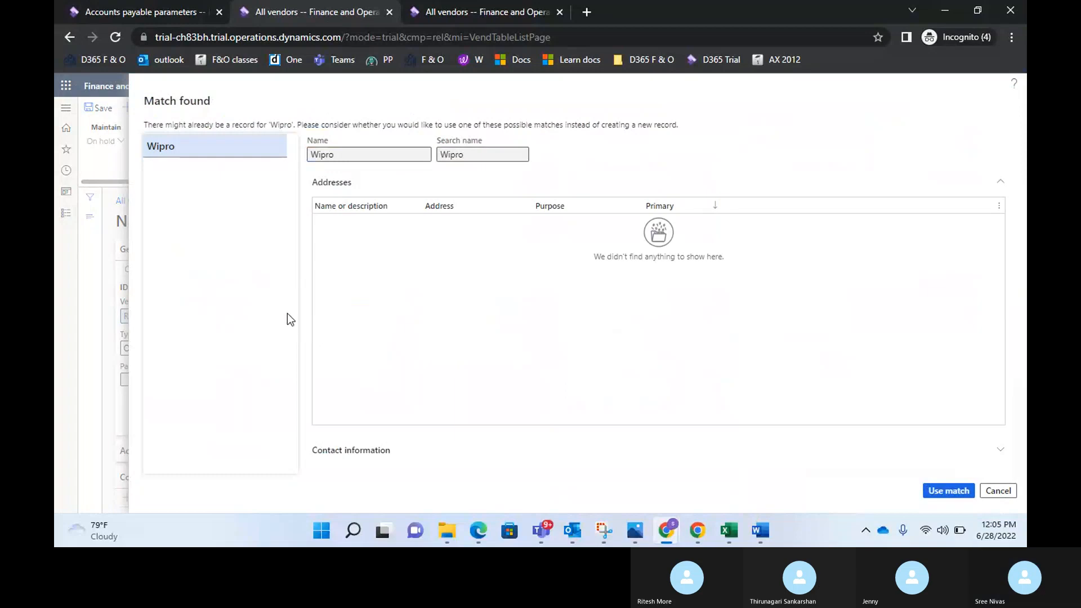
click(998, 496)
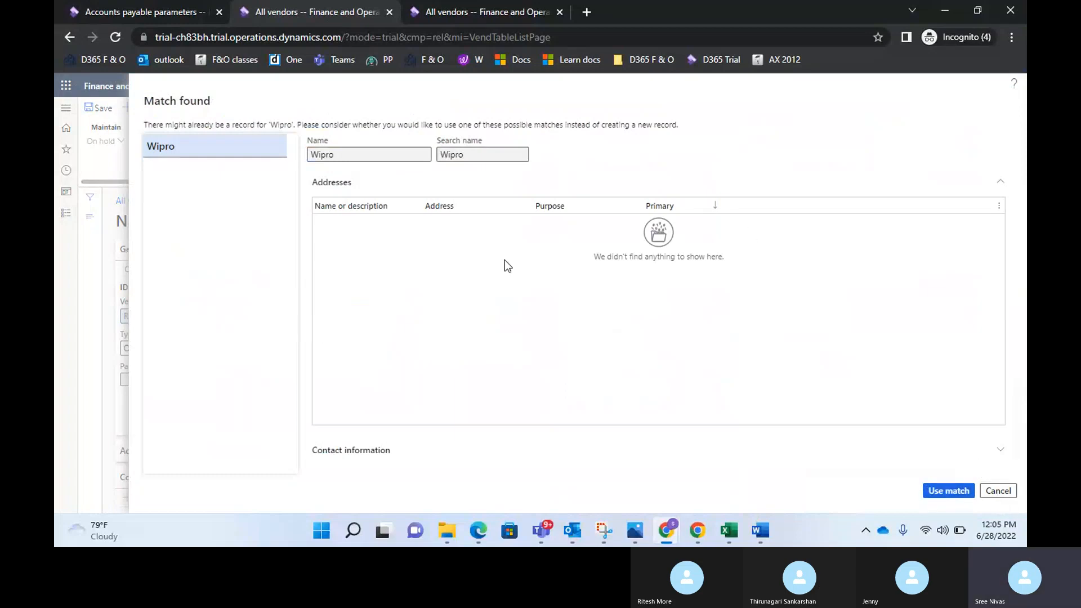
- Set the new vendor's name to Infosys and its search name to Infy
click(342, 307)
key(BackSpace)
key(BackSpace)
key(BackSpace)
key(BackSpace)
key(BackSpace)
text(Infosys)
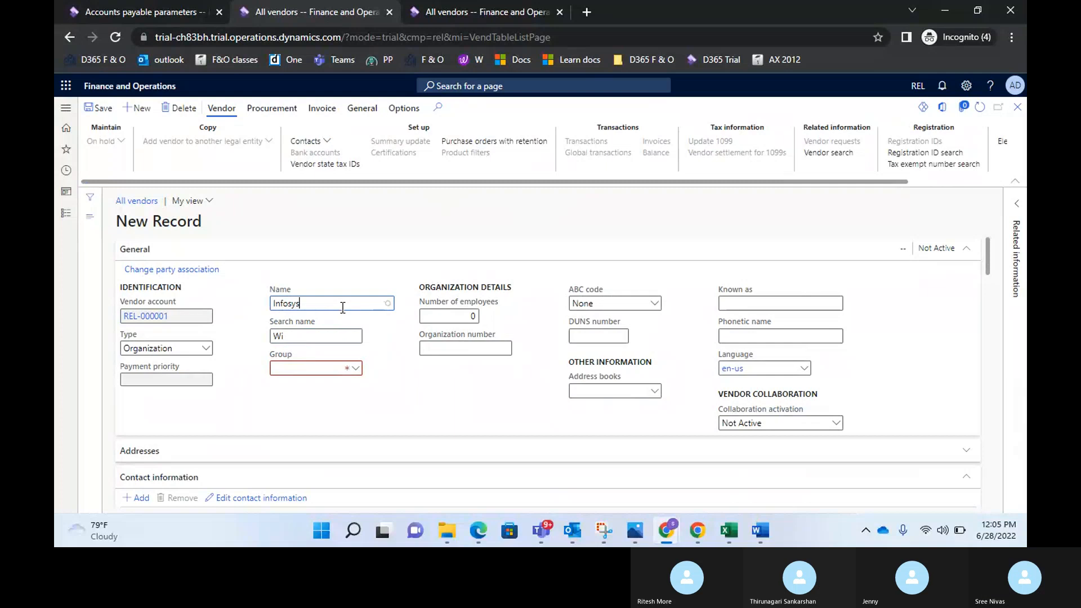
click(341, 337)
text(Infy)
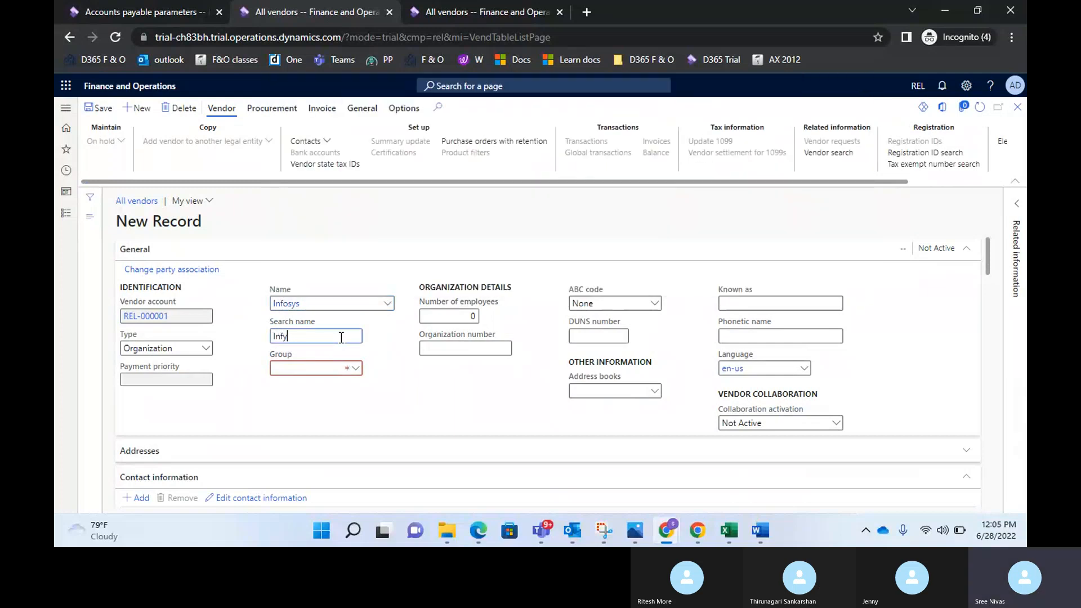
- Check the choices for the new vendor's Group field and open the Vendor groups page from that field
click(355, 373)
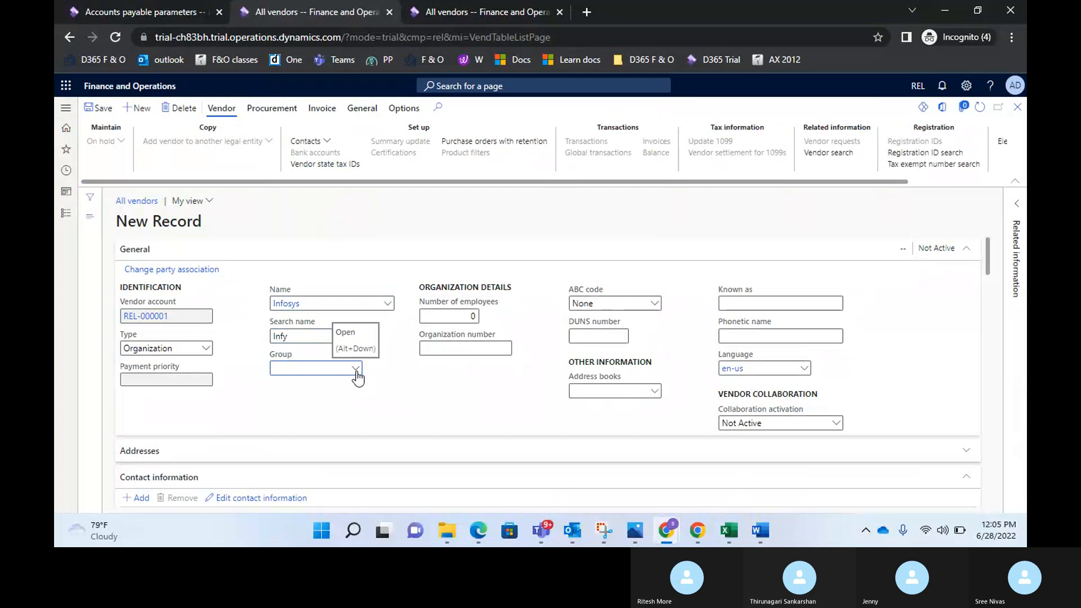
click(356, 369)
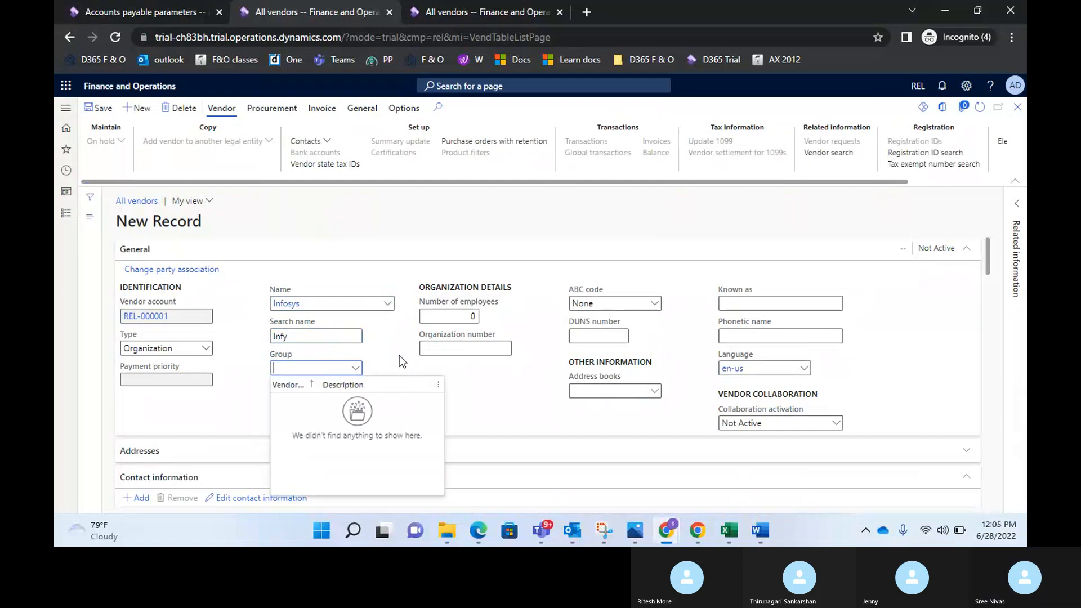
click(400, 355)
click(355, 369)
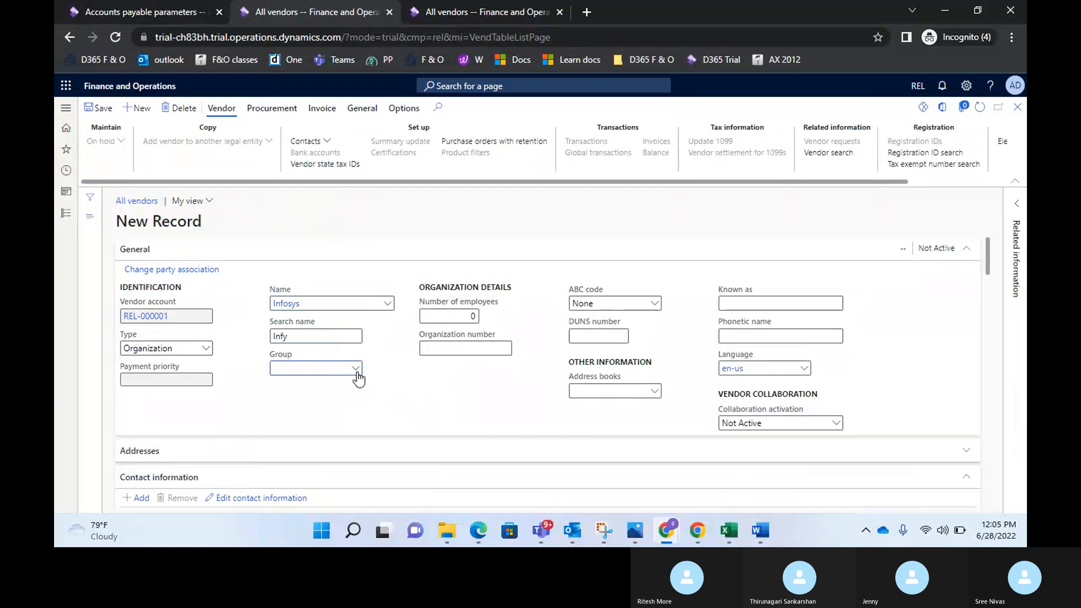
click(399, 358)
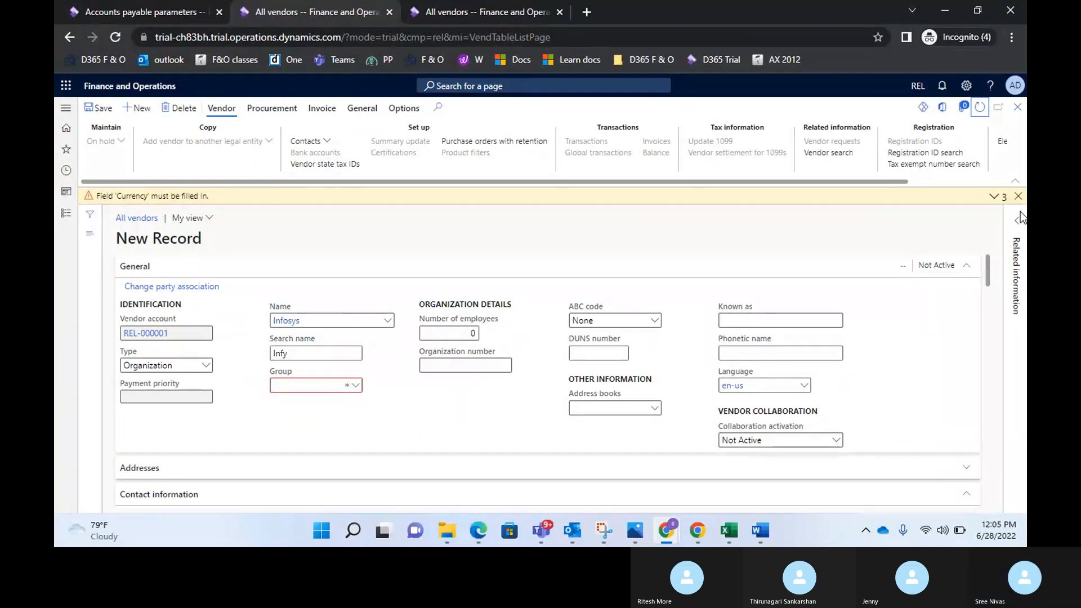
click(1017, 196)
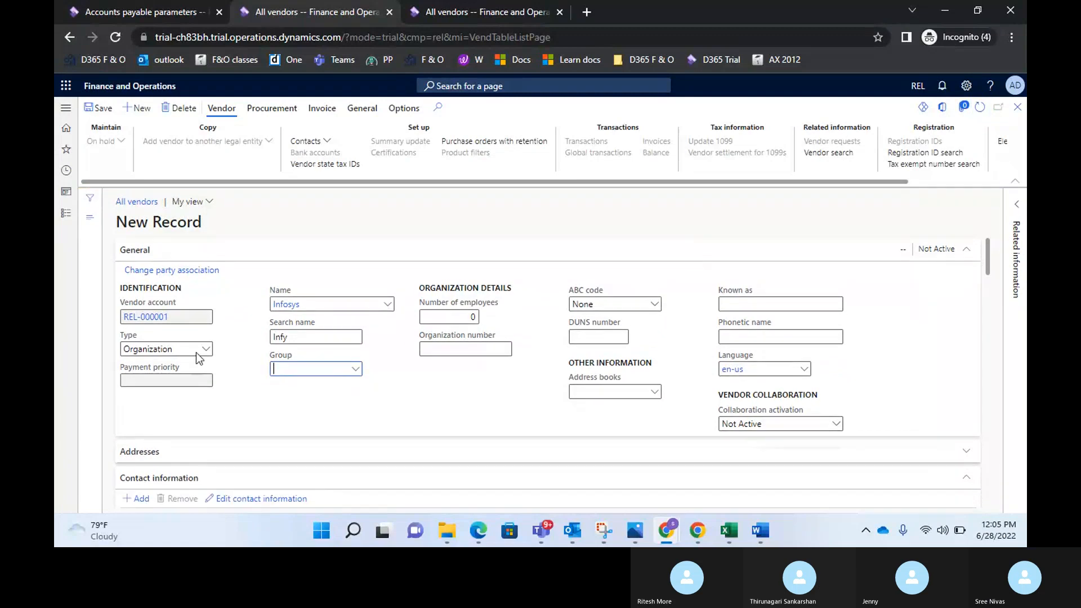
click(355, 369)
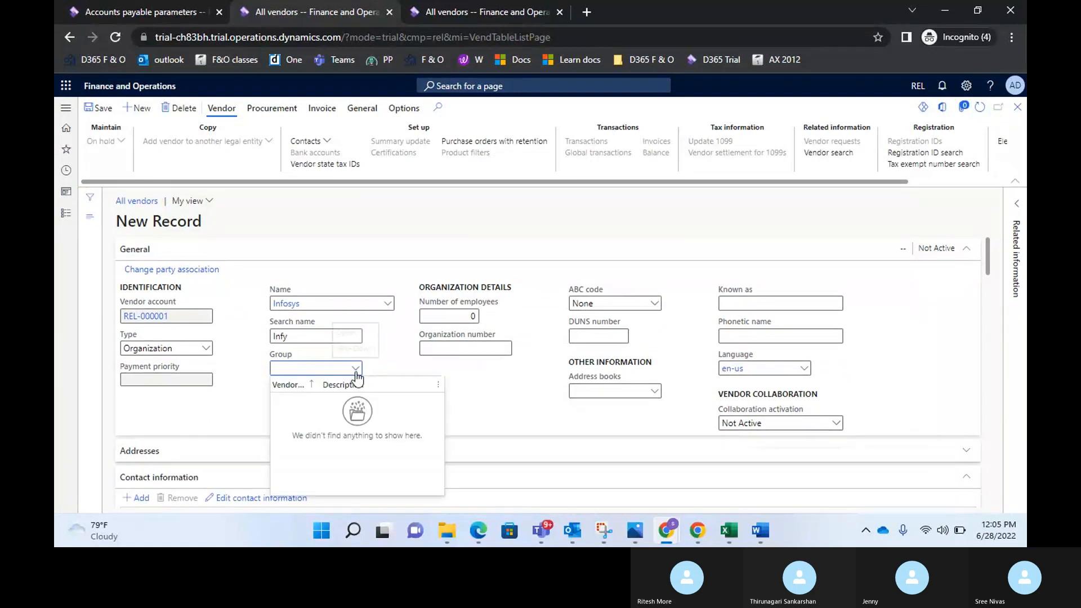
right_click(357, 371)
click(412, 438)
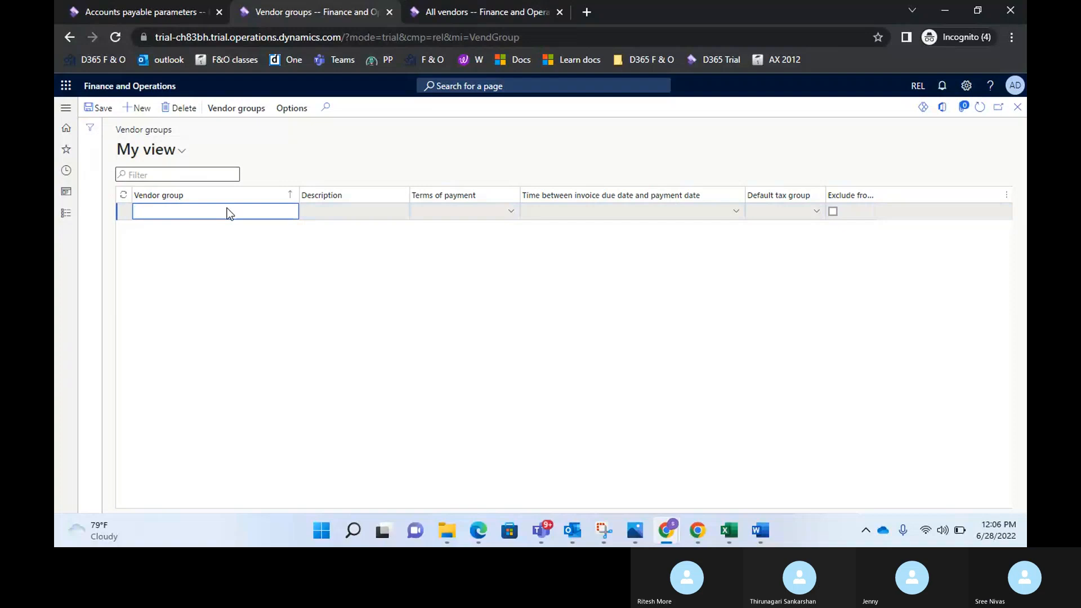
- Create vendor group 1 described as Domestic Vendors and vendor group 2 described as Wholesale Vendors
text(10)
key(BackSpace)
key(Tab)
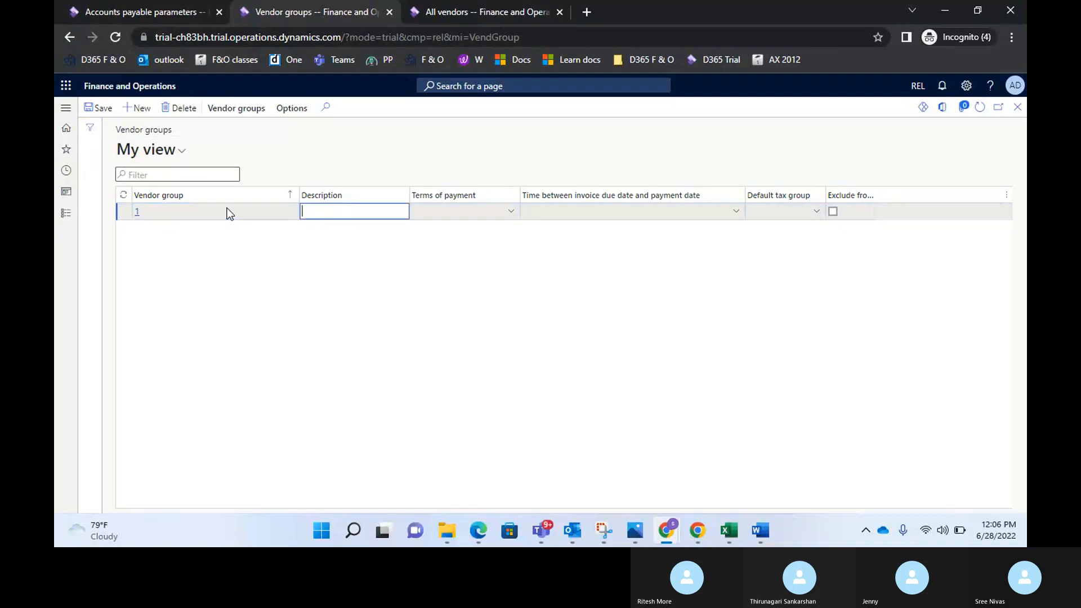
text(Domestic Vendors)
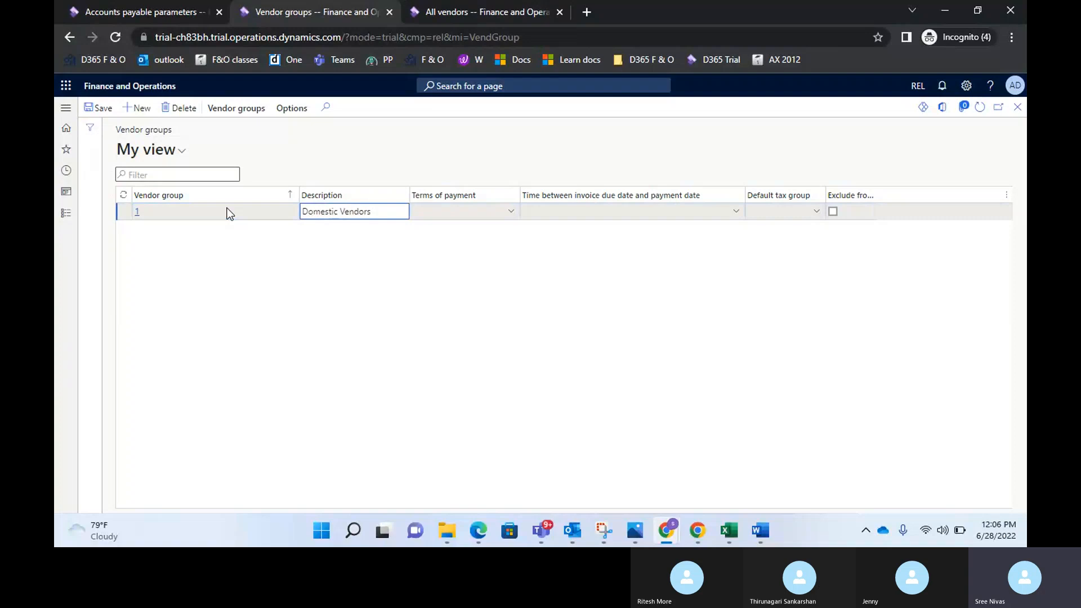
click(142, 108)
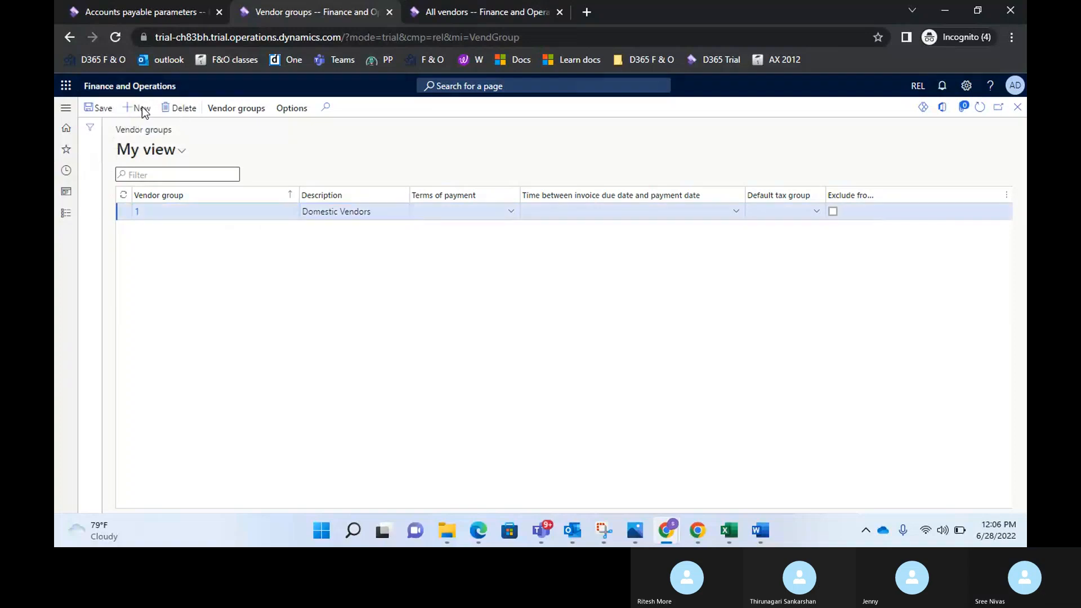
text(2)
key(Tab)
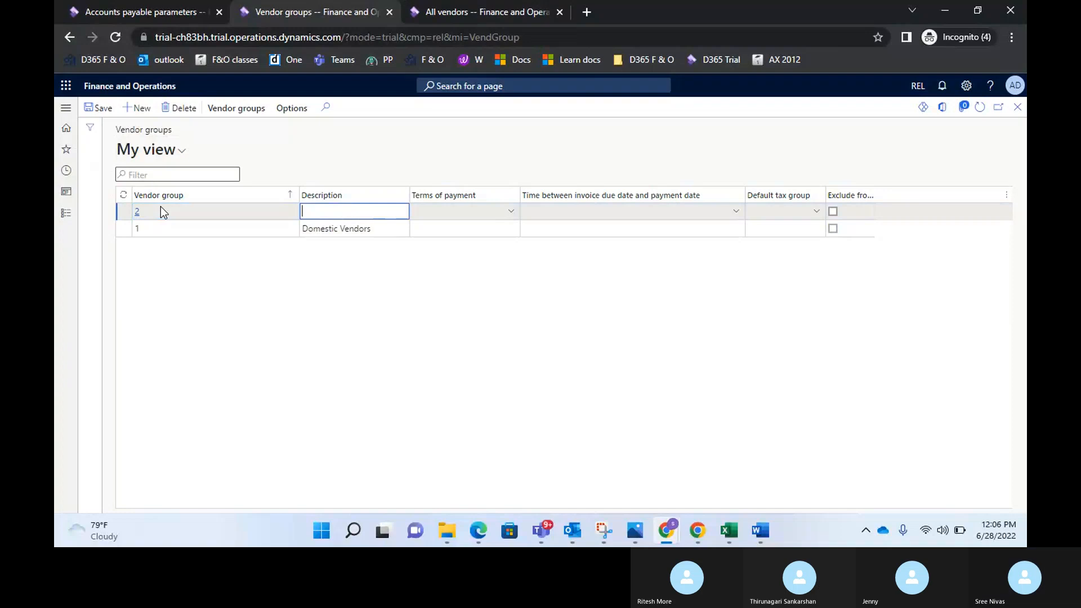
text(Wholesale Vendors)
- Create vendor group 3 with the description IT Vendors
click(135, 108)
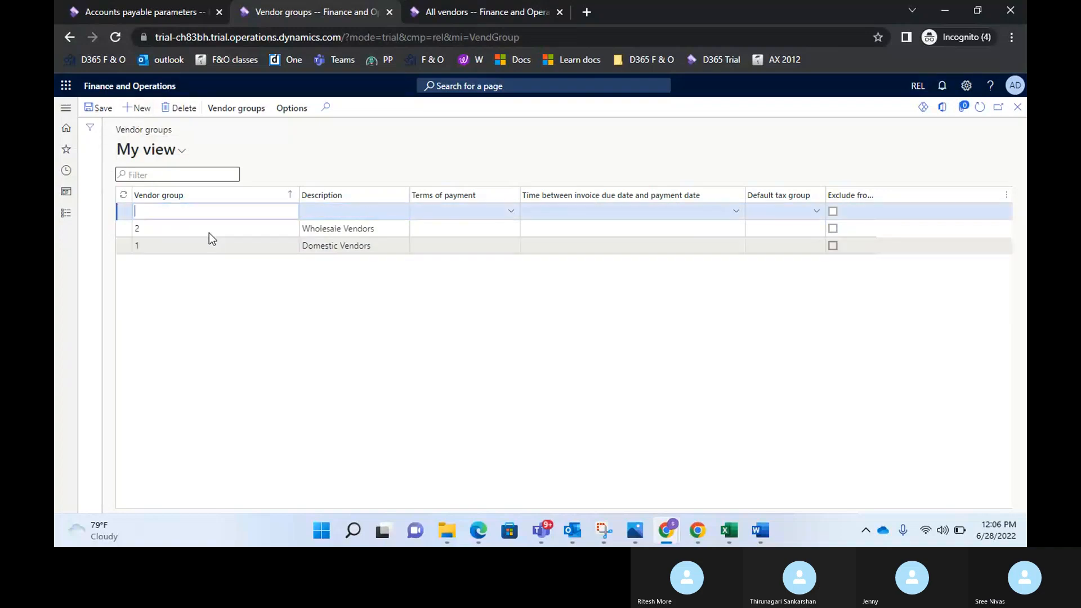
text(3)
key(Tab)
text(IT ven)
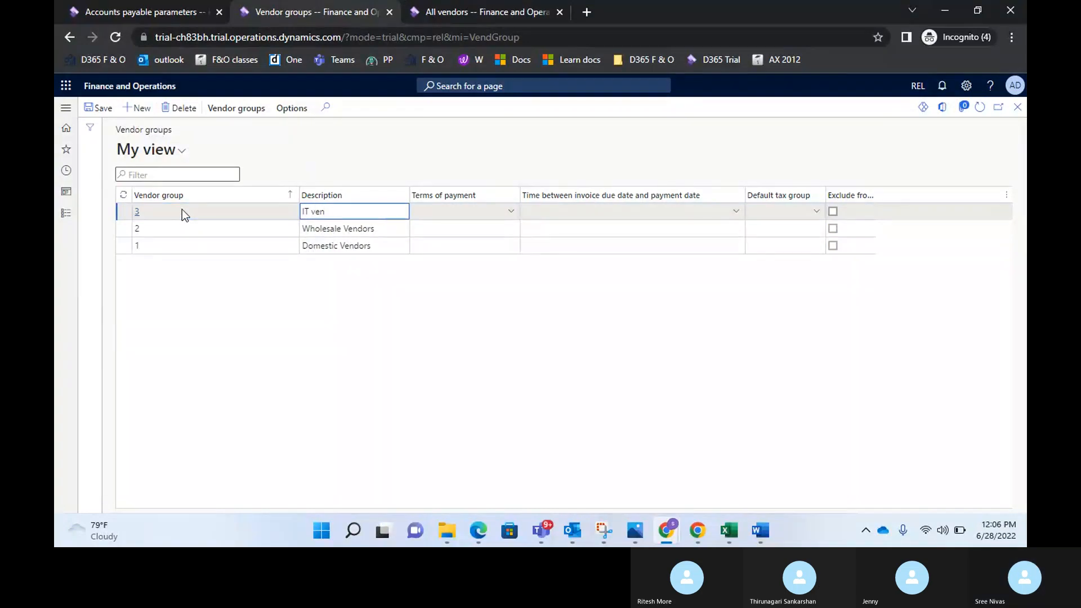
text(dors)
double_click(317, 213)
text(Vendors)
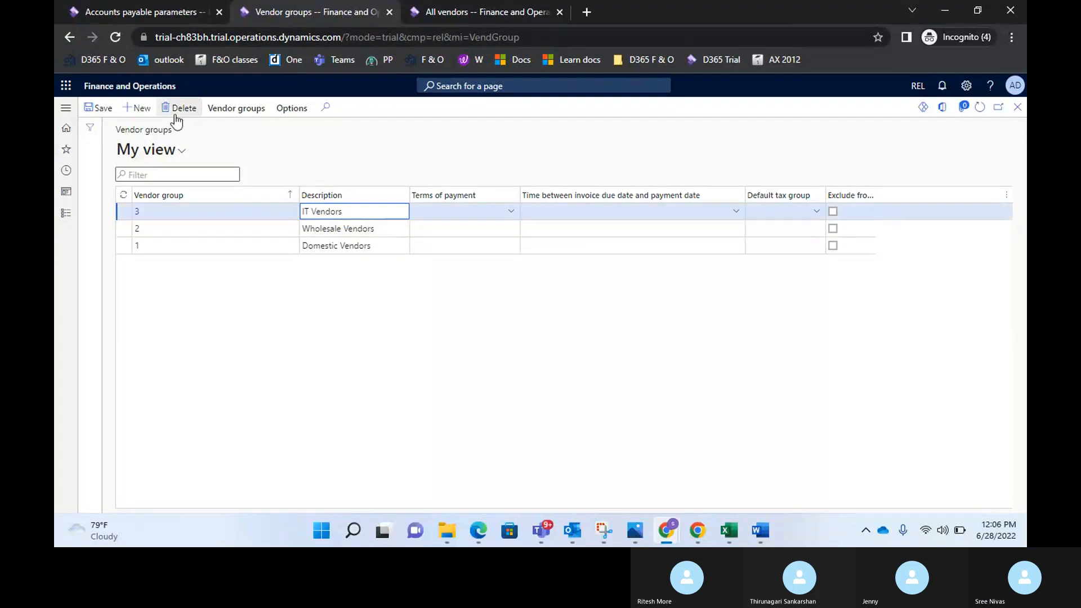
- Create vendor group 4 with the description Rawmaterial Vendors, then save and close the vendor groups
click(141, 108)
text(4)
key(Tab)
text(Manu)
key(BackSpace)
key(BackSpace)
key(BackSpace)
key(BackSpace)
text(Rawmaterial Vendors)
click(96, 107)
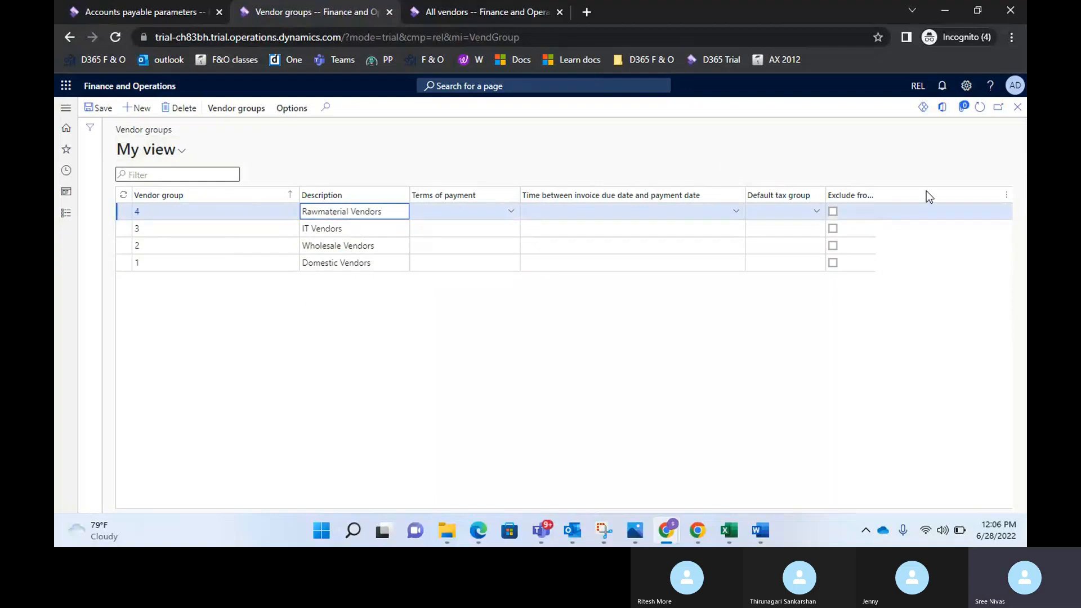
click(1017, 107)
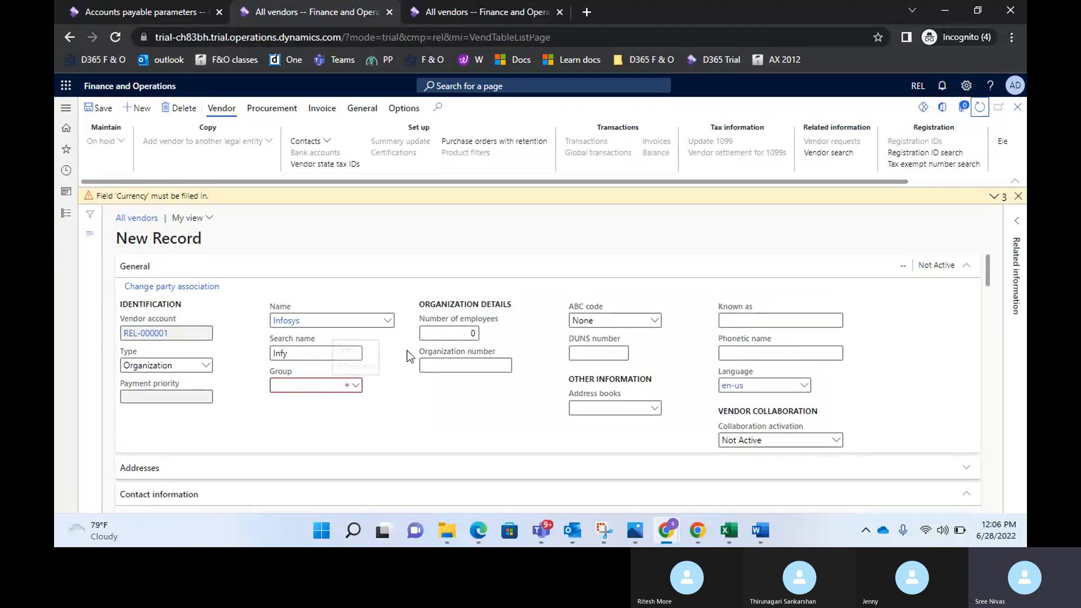
- Dismiss the validation messages on the new vendor record and set its group to 3, IT Vendors
click(1018, 196)
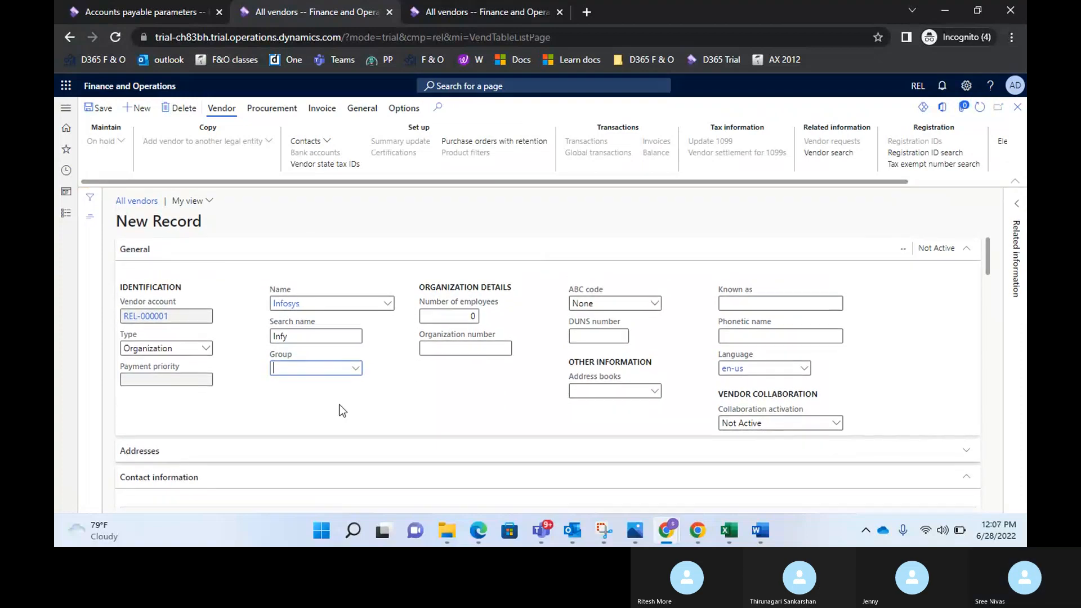
click(357, 370)
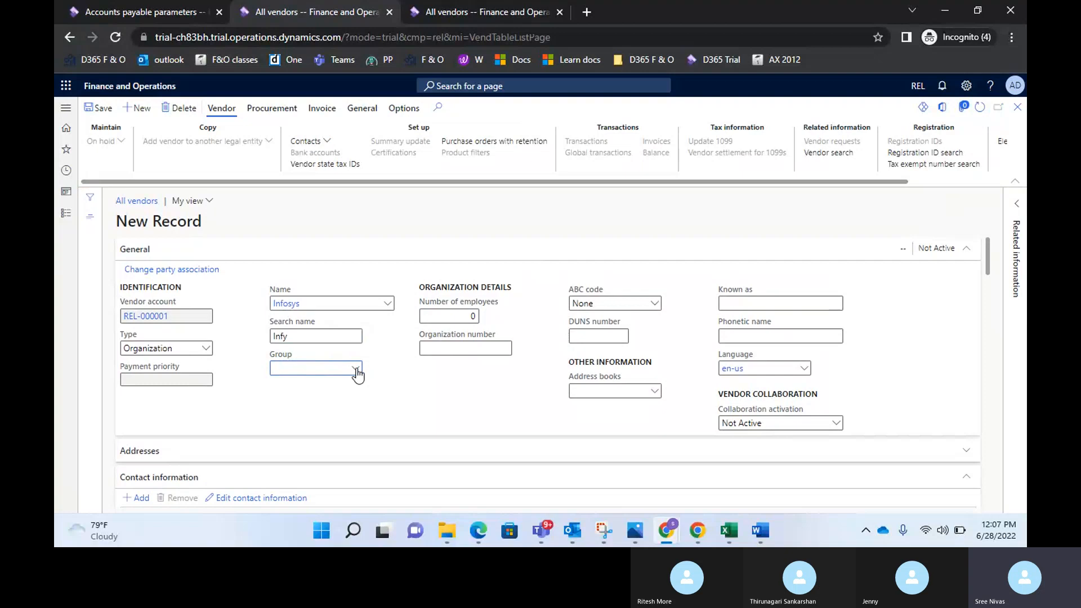
click(356, 369)
key(Down)
key(Down)
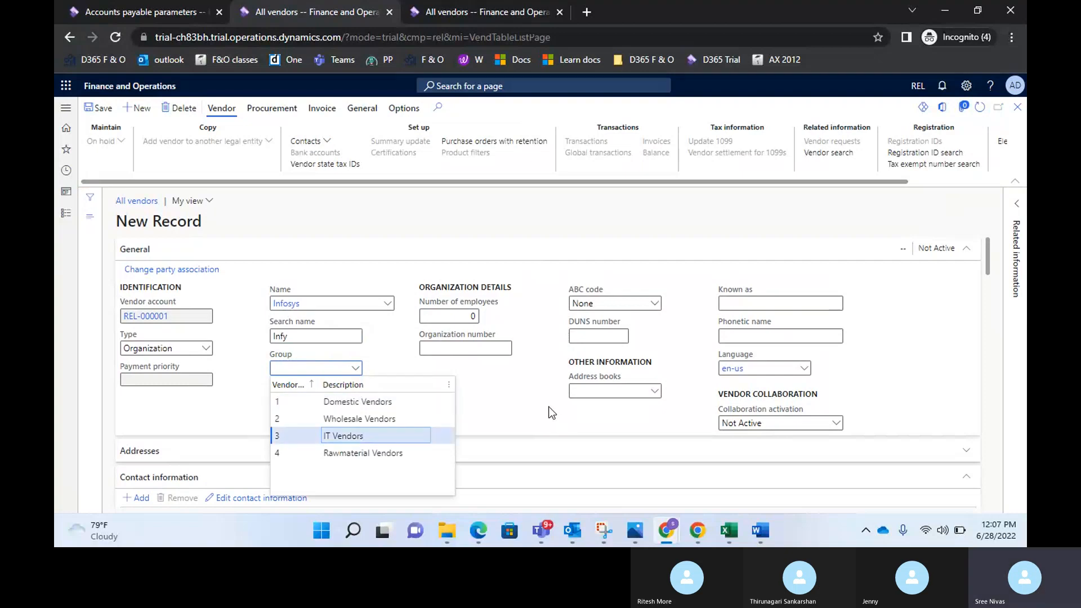
key(Return)
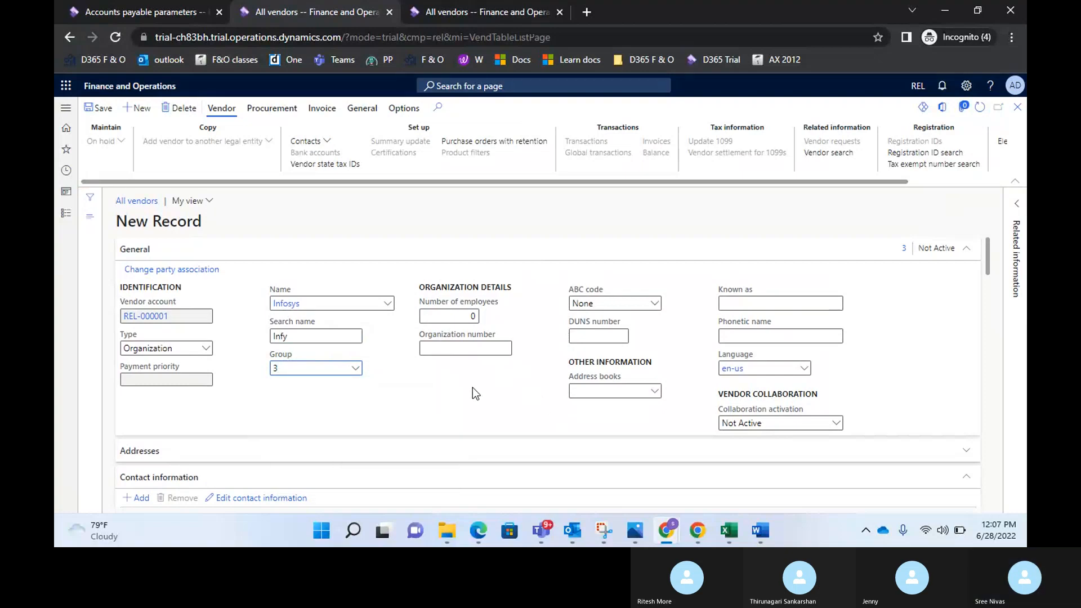
- Look through the remaining sections of the new Infosys vendor record and try to save it
scroll(472, 387, down, 1)
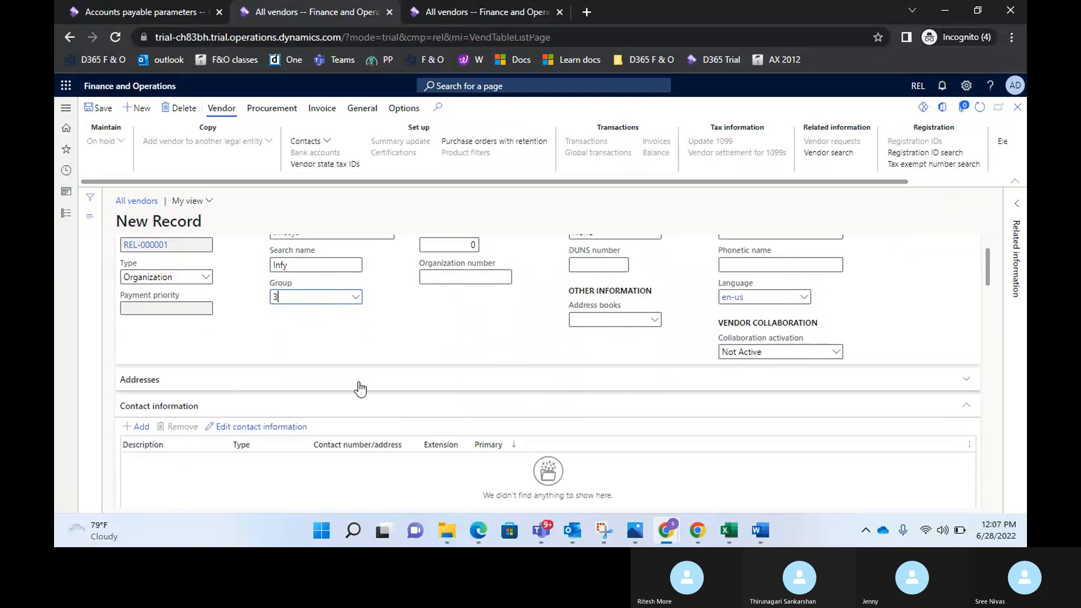
click(224, 385)
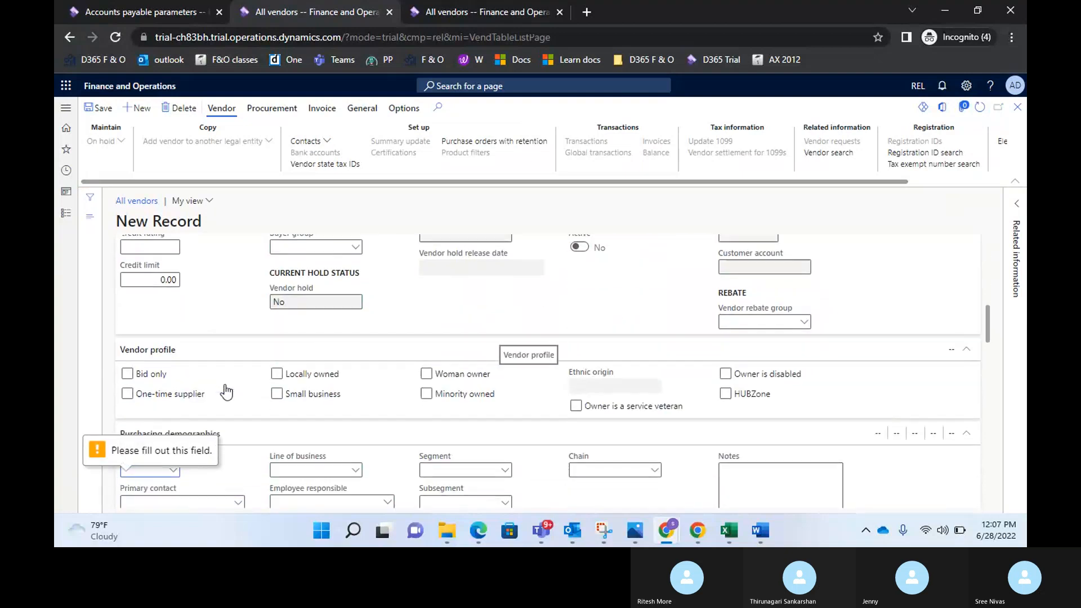
scroll(226, 390, down, 3)
scroll(225, 390, down, 5)
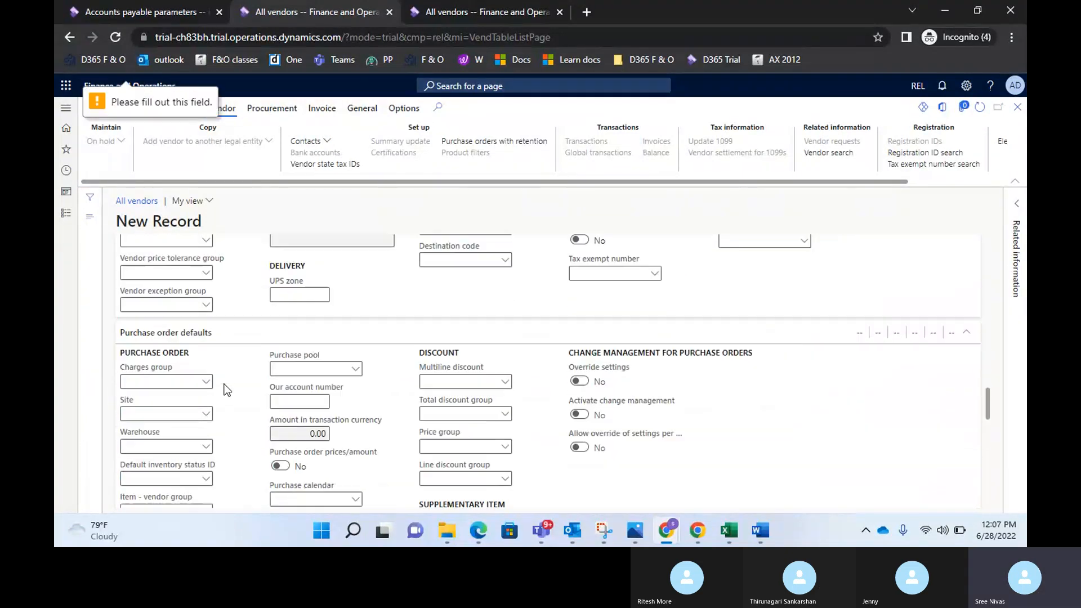
scroll(225, 390, down, 6)
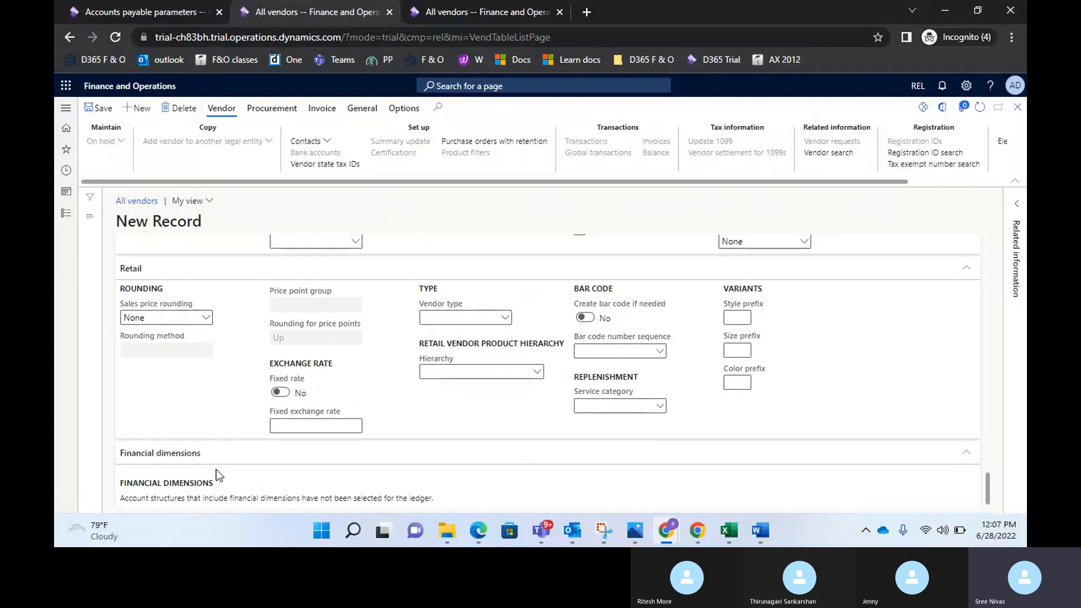
scroll(218, 469, up, 6)
scroll(221, 466, down, 6)
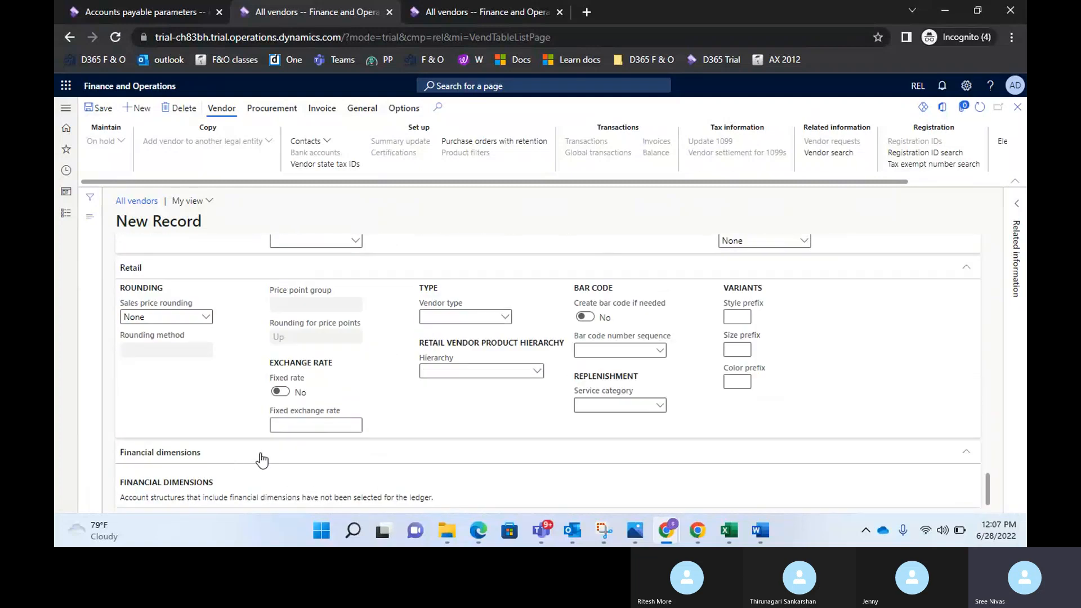
scroll(260, 456, up, 10)
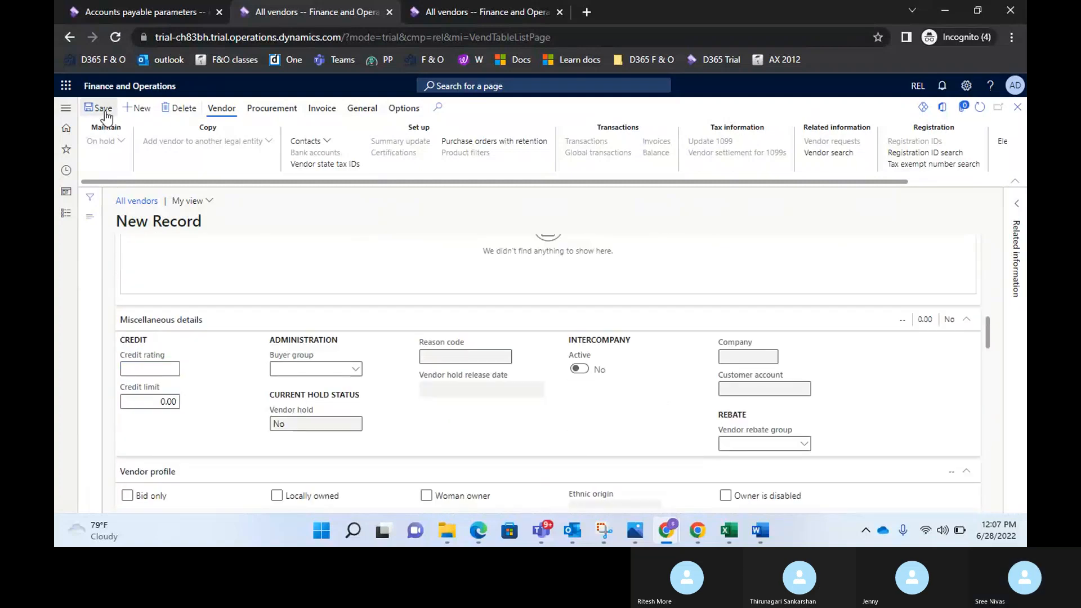
click(103, 111)
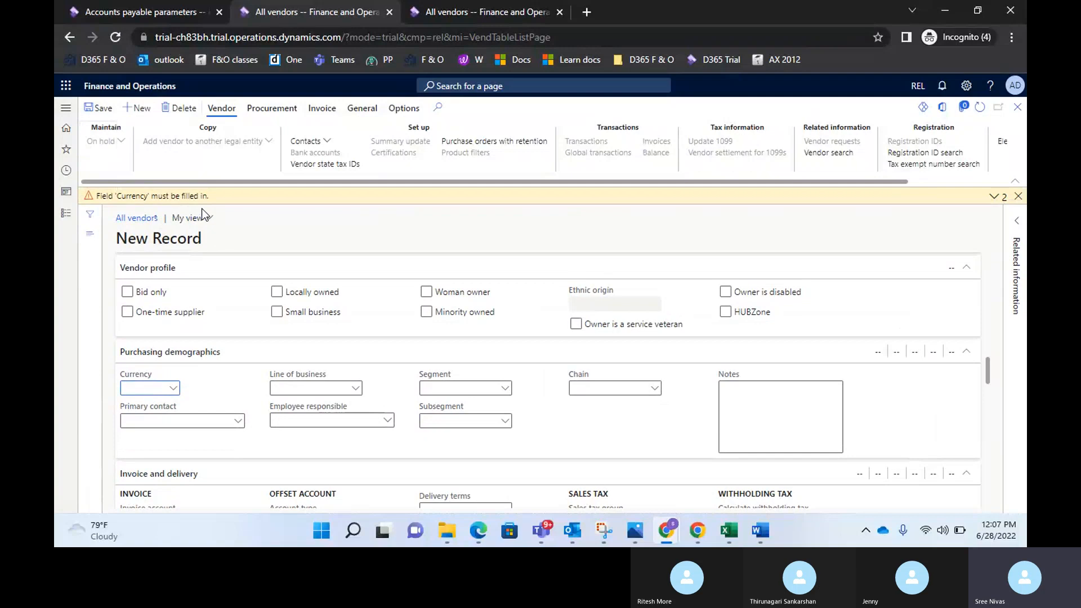
- Set the Infosys vendor's currency to USD, save the record and dismiss the ledger currency message
click(174, 390)
scroll(185, 312, down, 3)
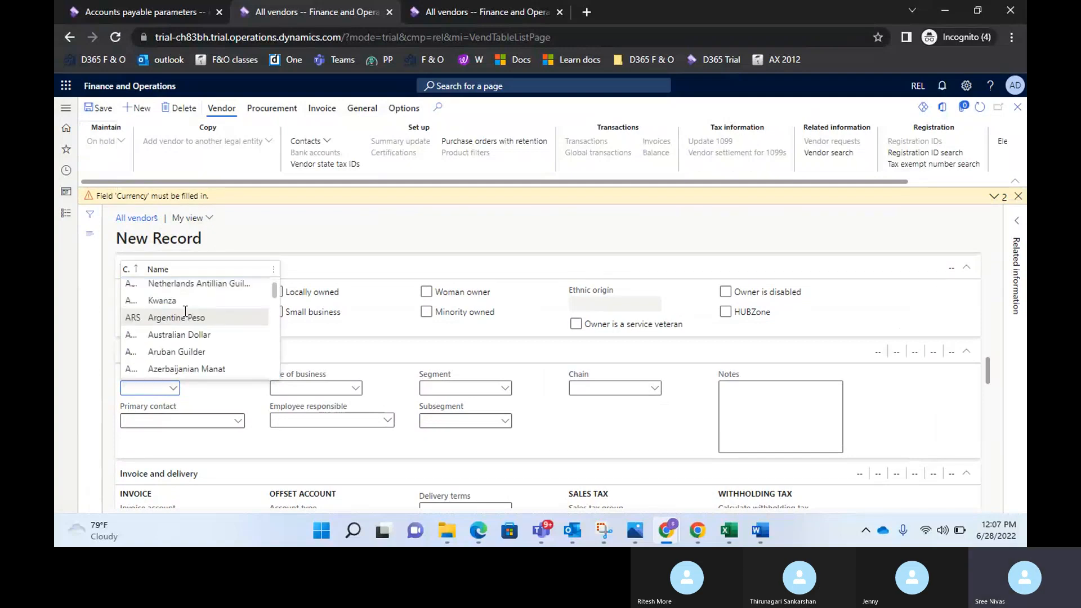
text(us)
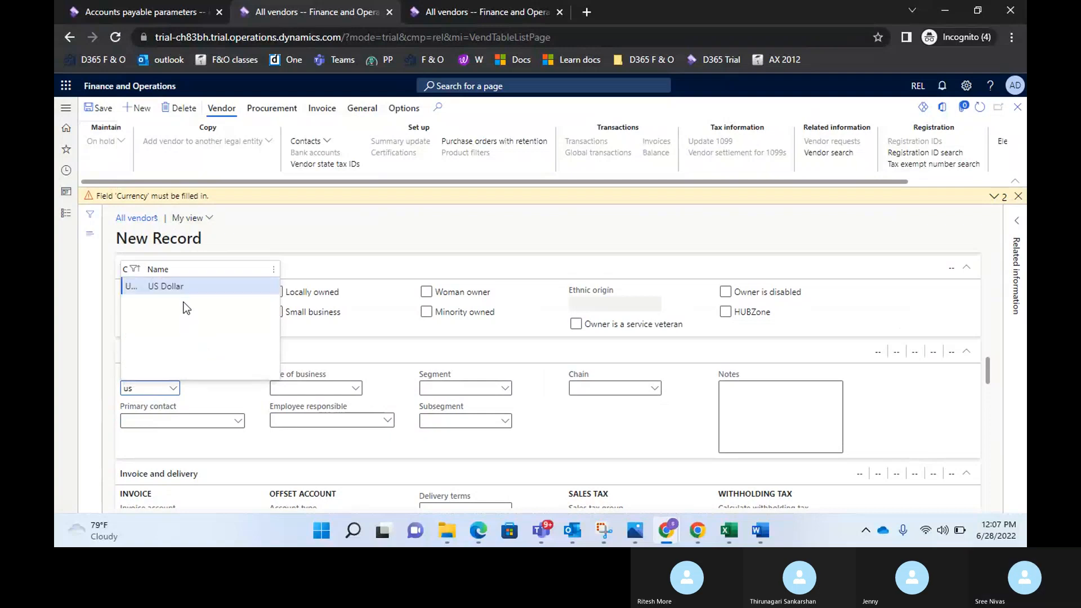
click(179, 289)
click(90, 108)
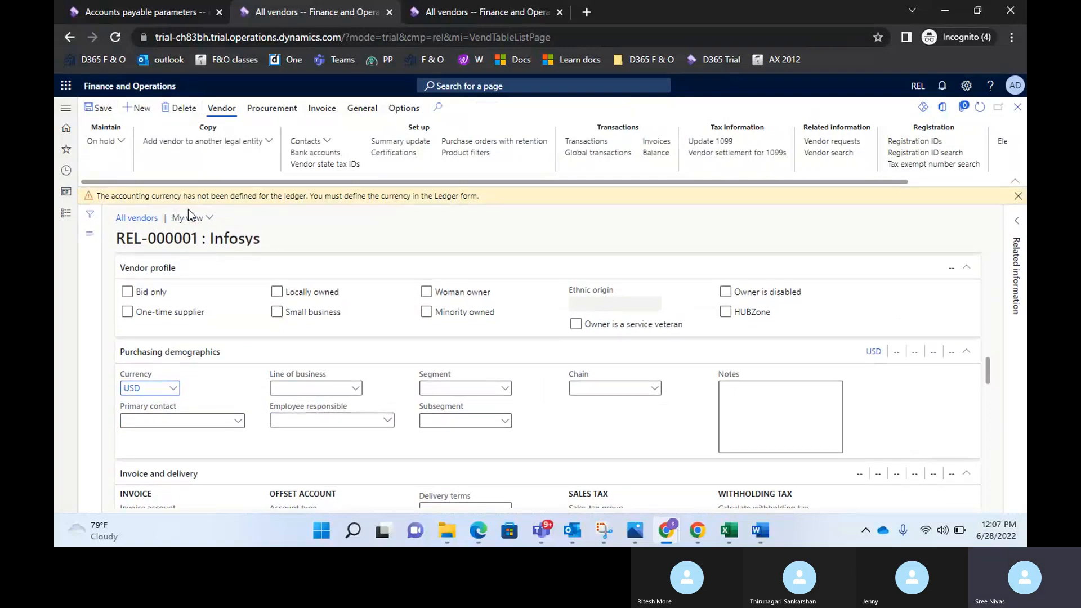
click(1018, 197)
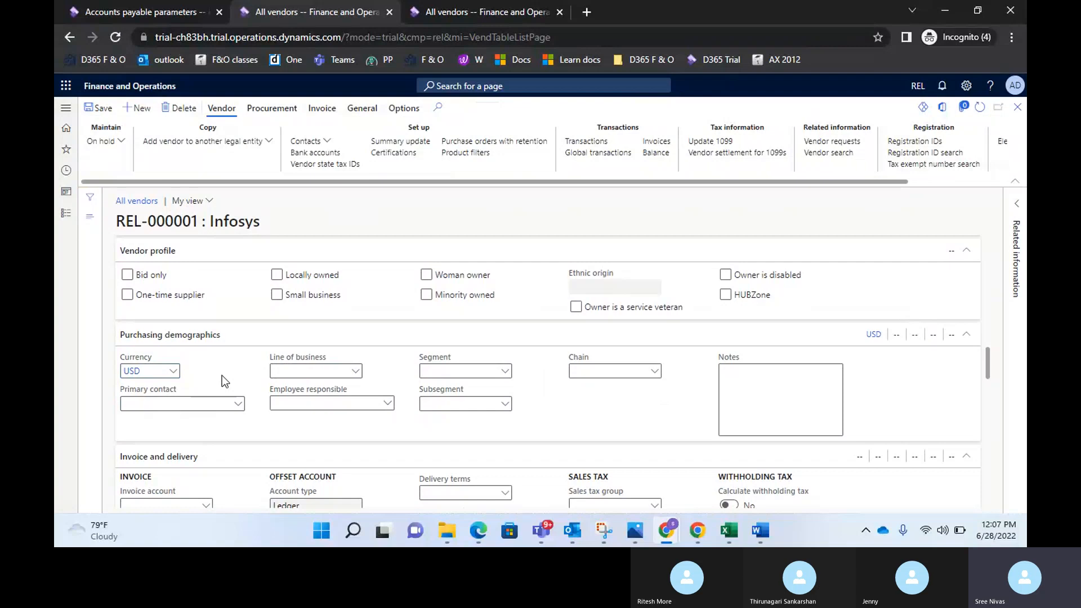
- Review the saved Infosys vendor record and compare its vendor account format with the new vendor record in the USMF company
scroll(222, 376, down, 5)
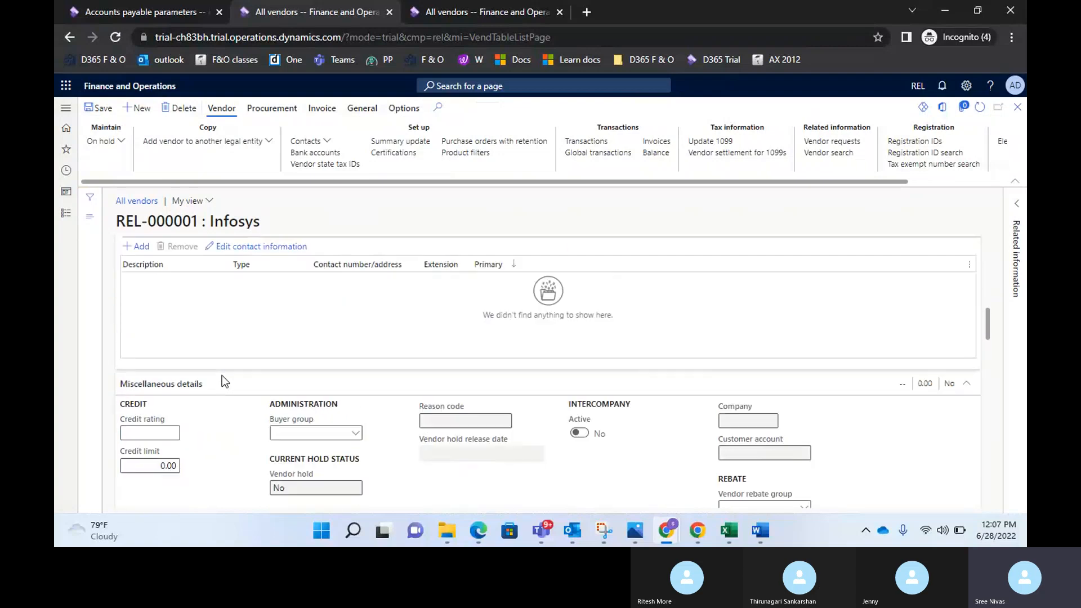
scroll(223, 382, up, 5)
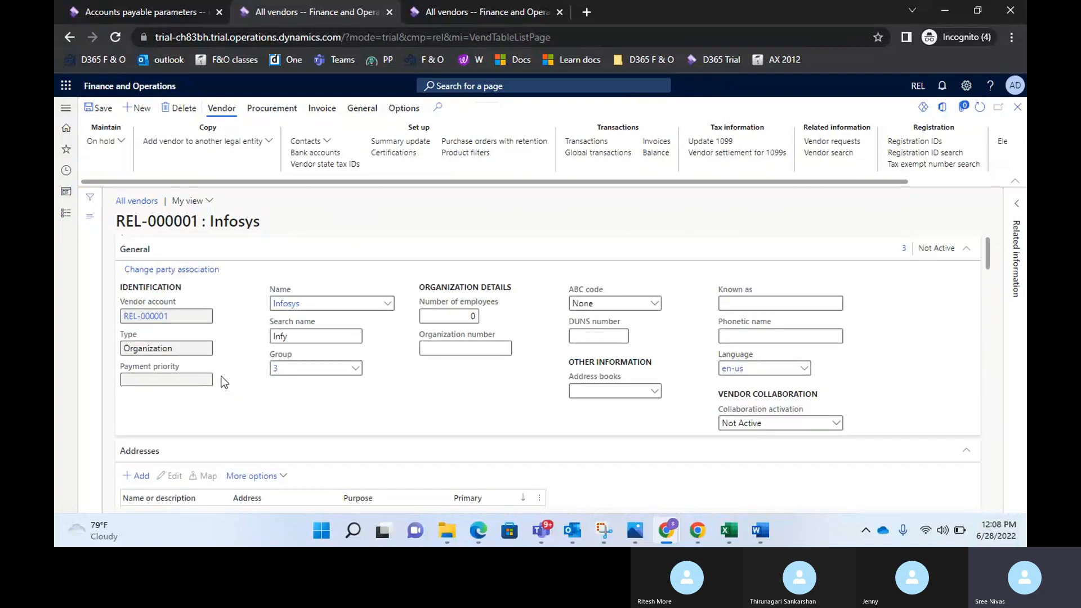
scroll(221, 374, down, 3)
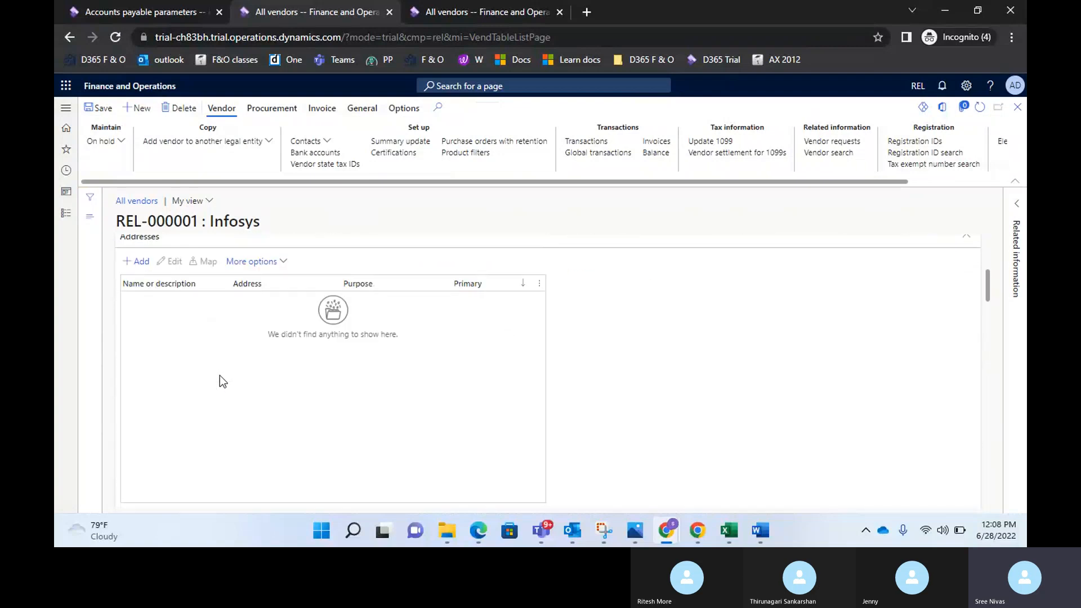
scroll(221, 375, up, 3)
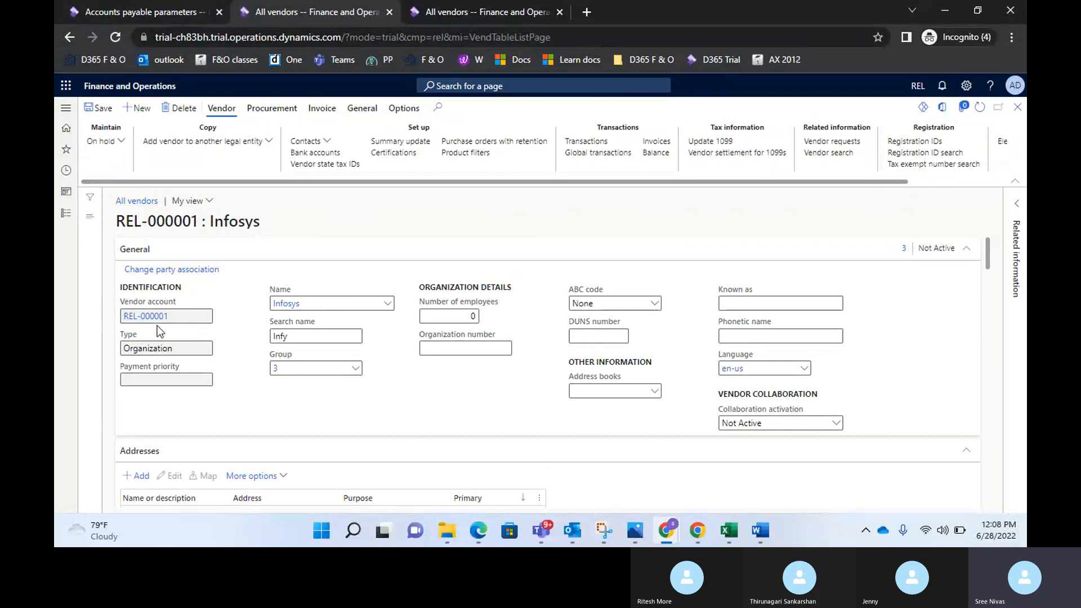
click(502, 11)
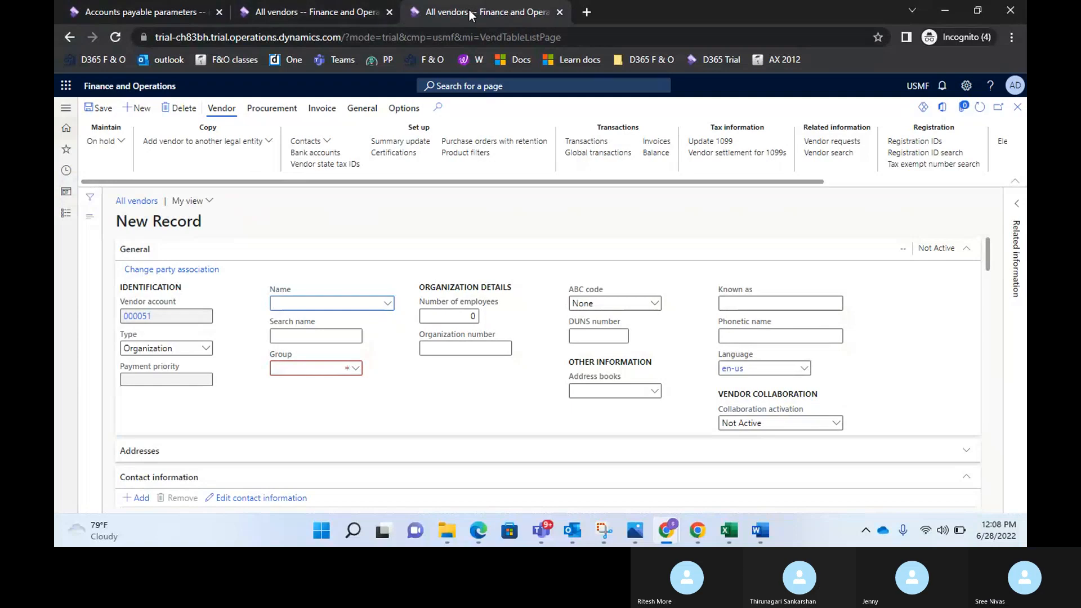
click(313, 18)
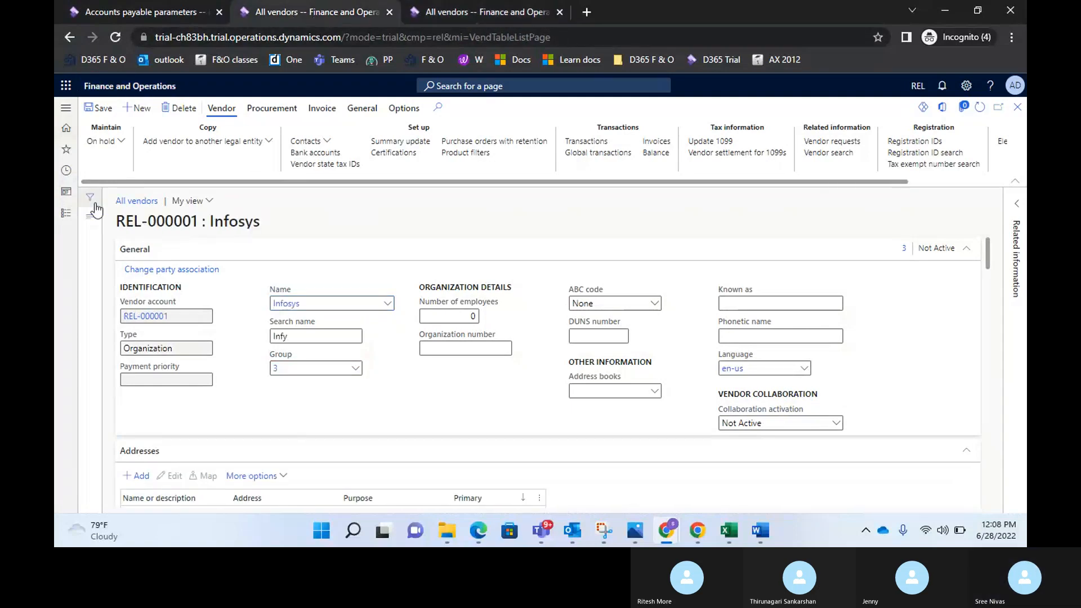
- Duplicate the vendor page in a separate browser tab and open the All vendors list of Accounts payable there
right_click(312, 10)
click(357, 119)
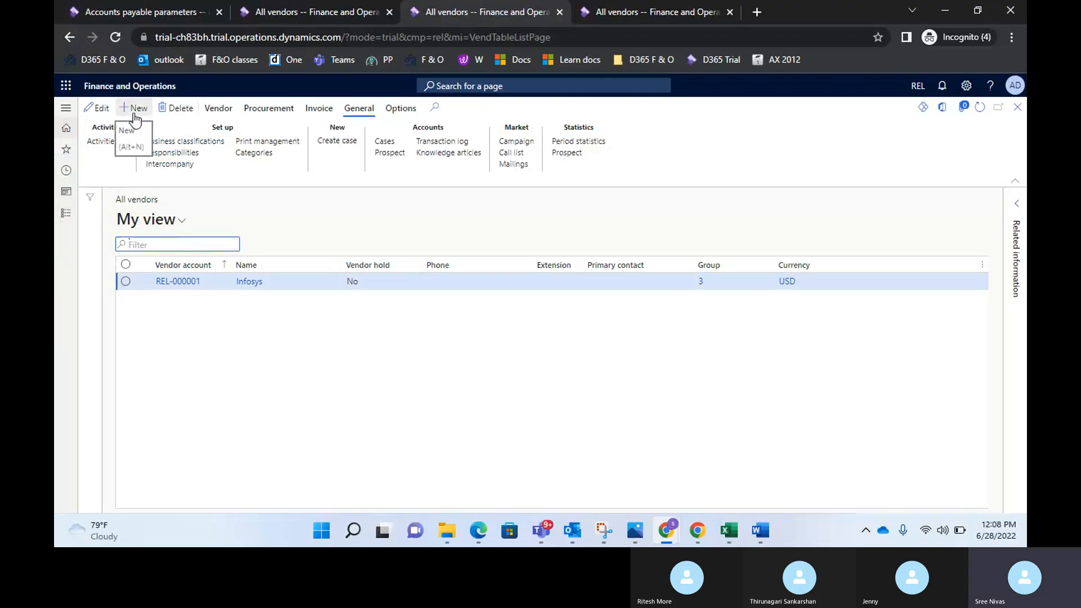
click(60, 217)
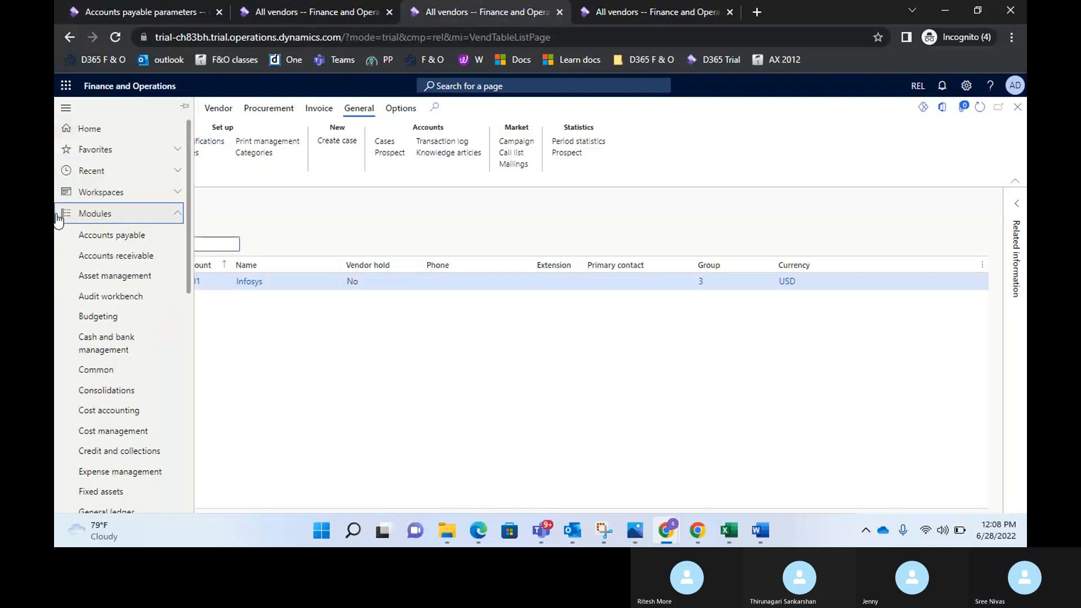
click(101, 242)
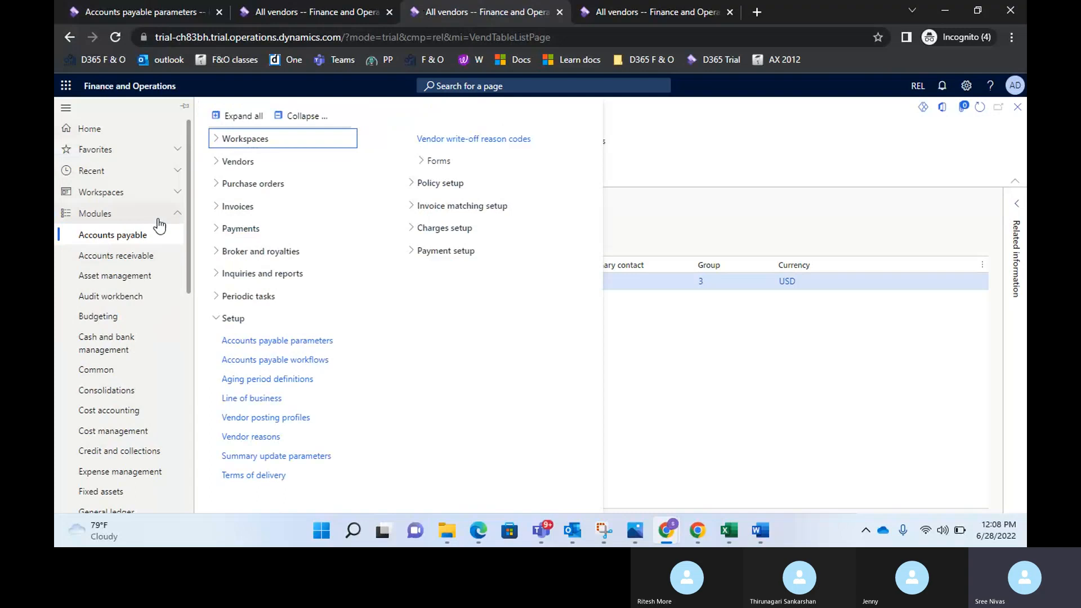
click(218, 166)
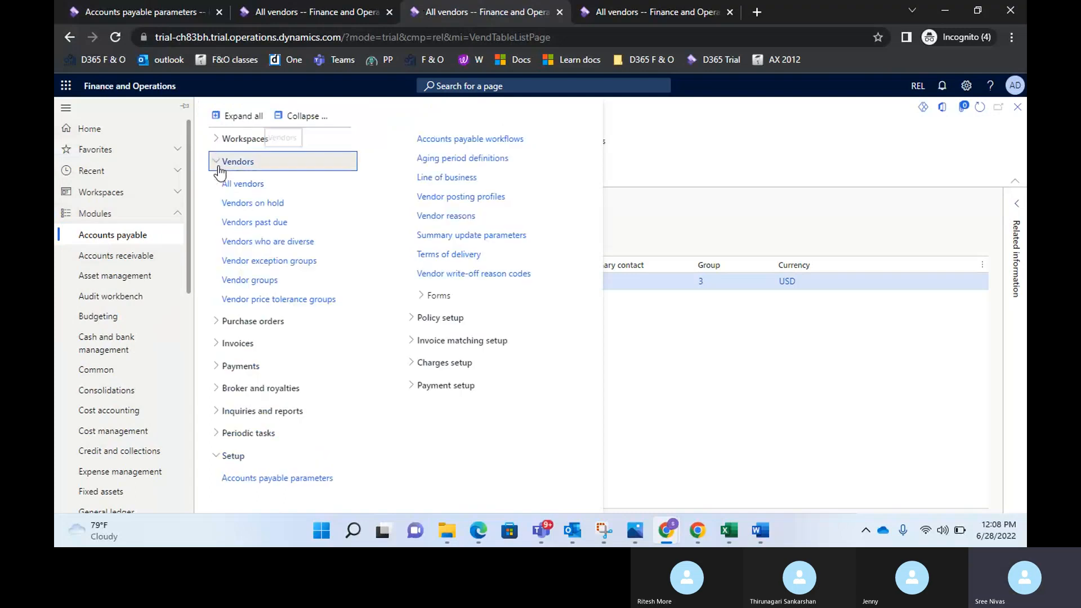
click(241, 187)
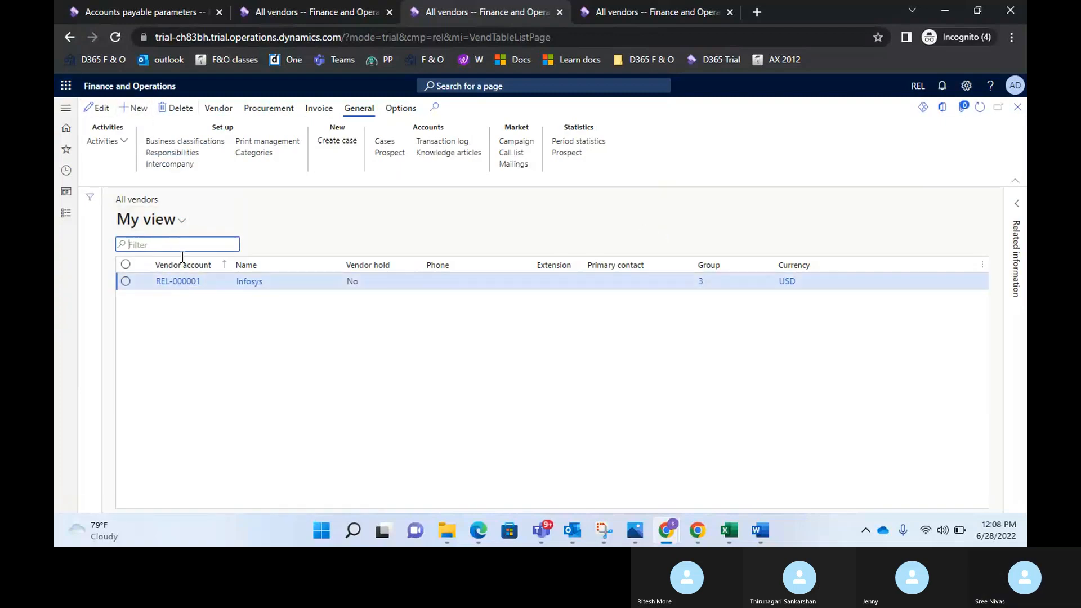
- Start another vendor record in the REL company, then delete it unfilled and dismiss the validation messages
click(139, 110)
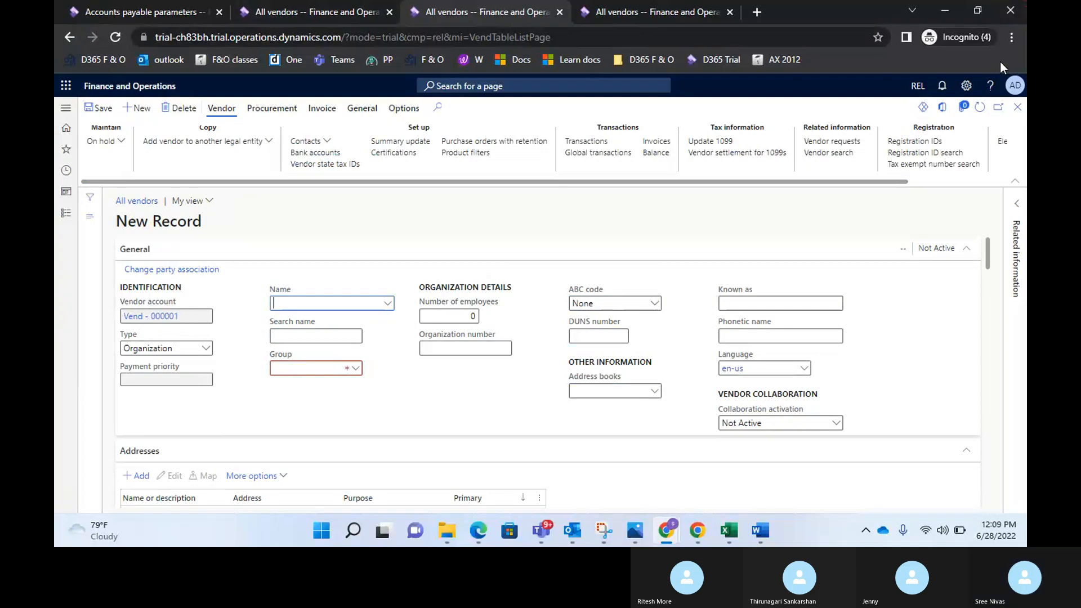
click(1020, 108)
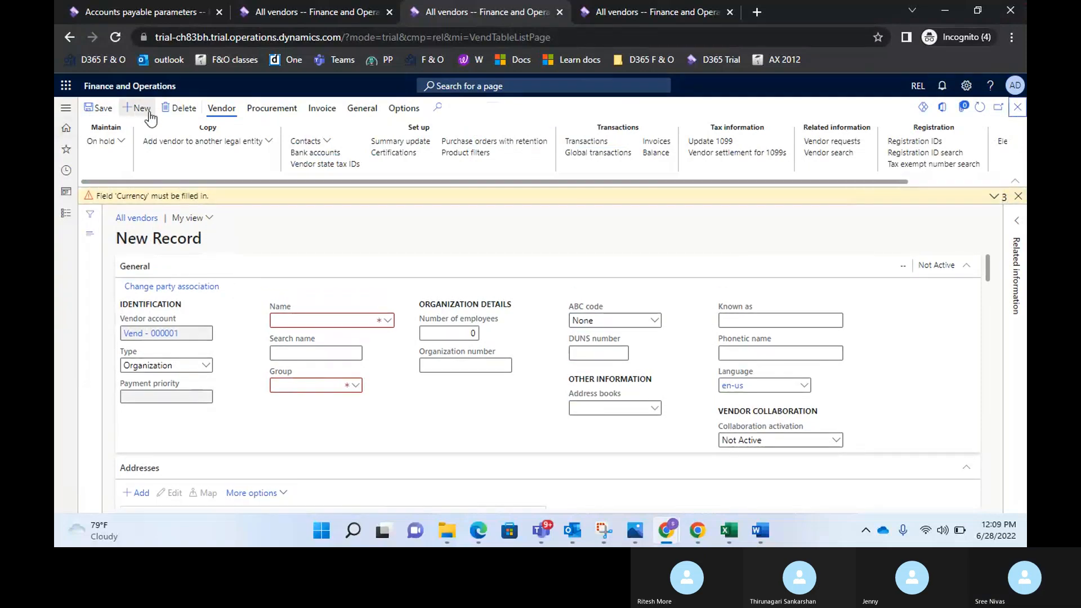
click(184, 112)
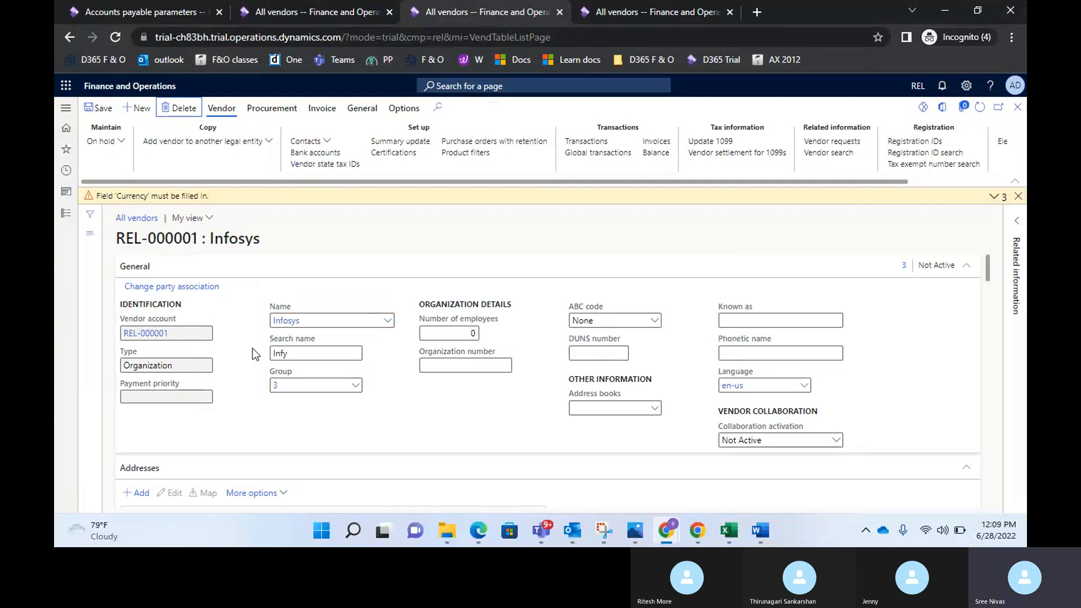
click(1018, 108)
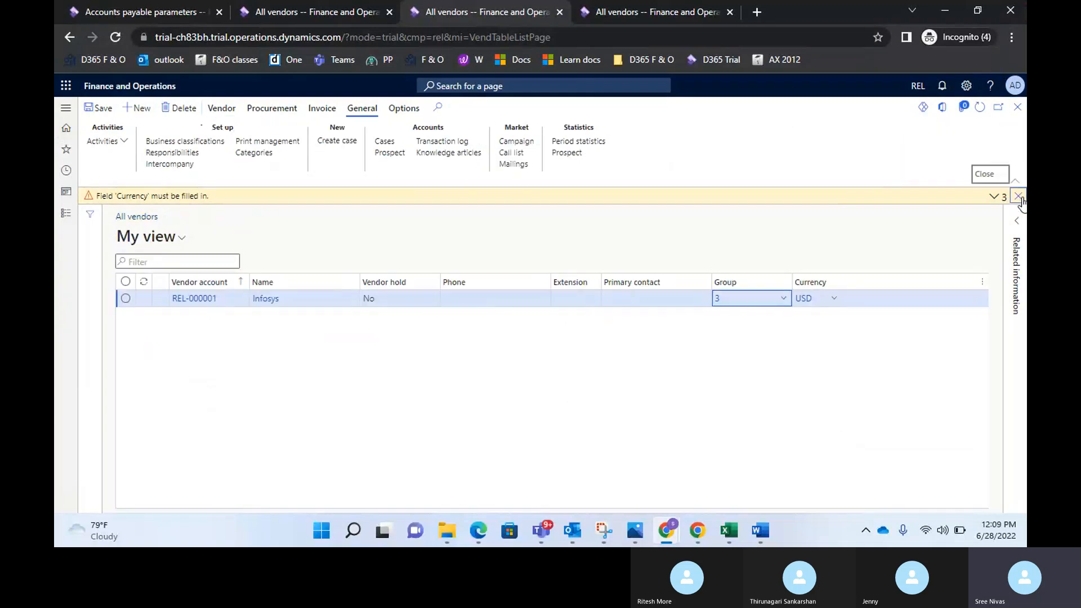
click(1018, 197)
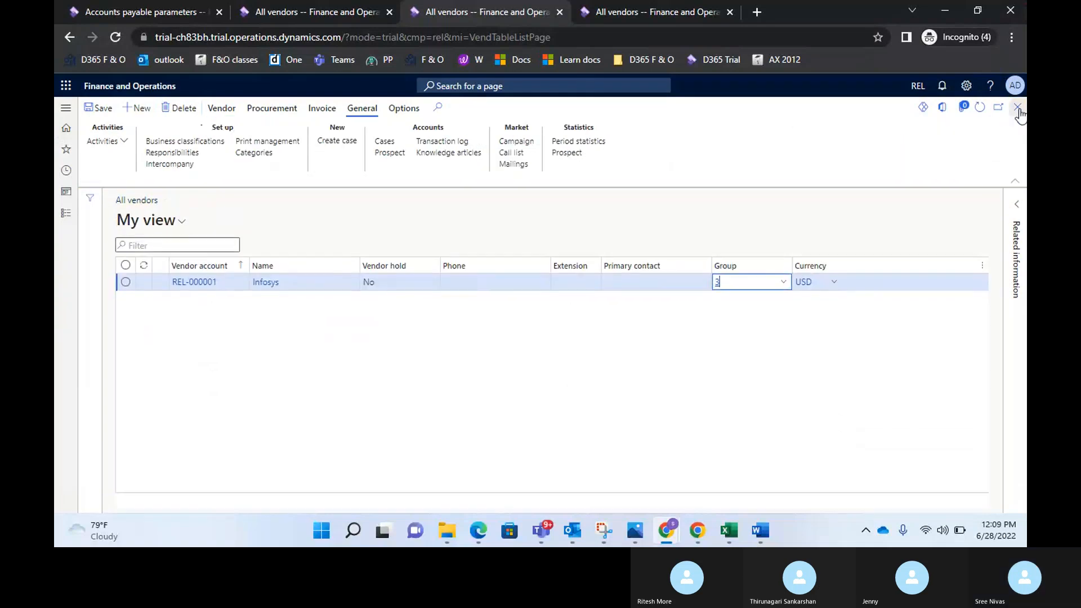
- Review the number sequence references in the REL company's Accounts payable parameters, from vendor account to electronic payment number
click(144, 12)
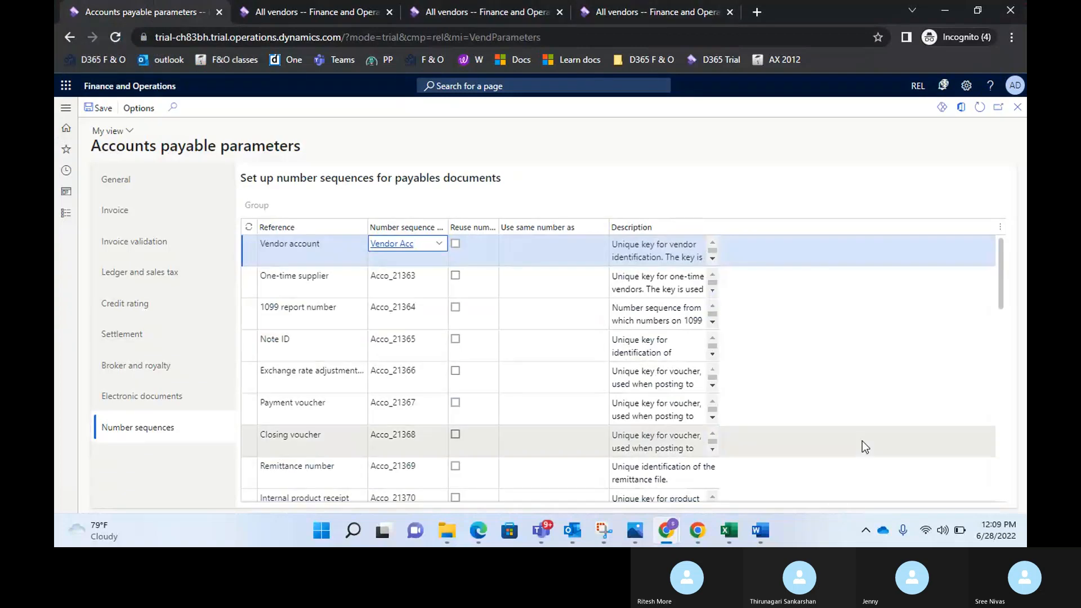
click(854, 385)
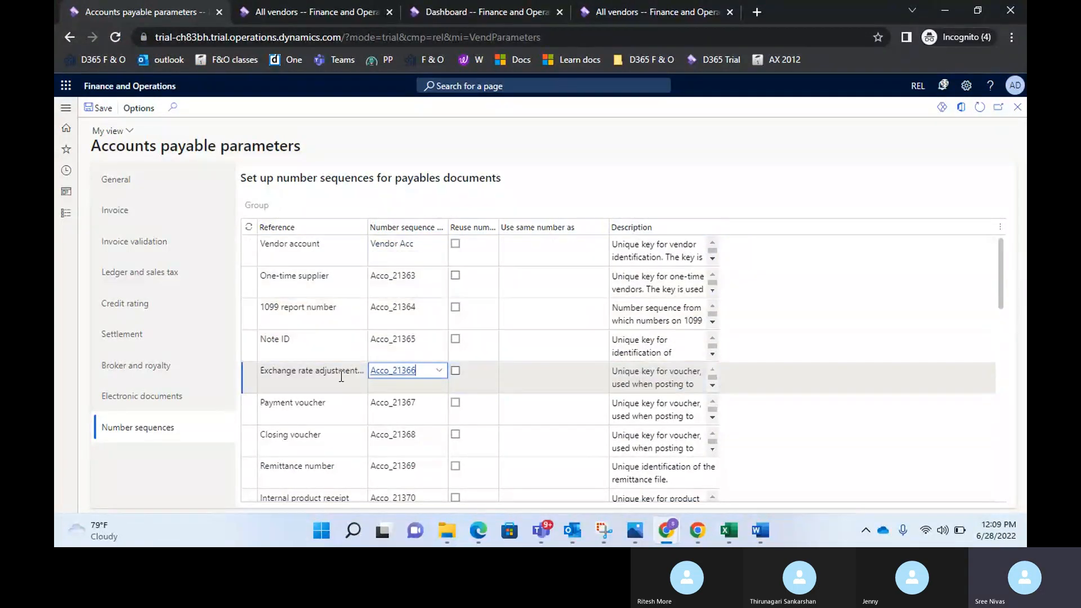
scroll(340, 388, down, 4)
scroll(347, 377, down, 8)
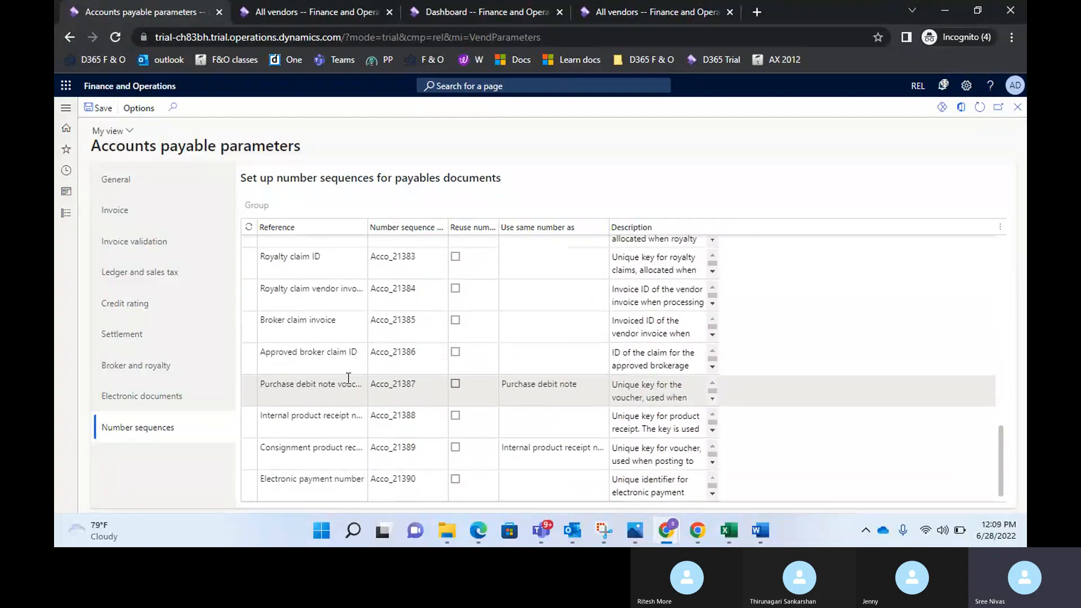
scroll(343, 372, up, 10)
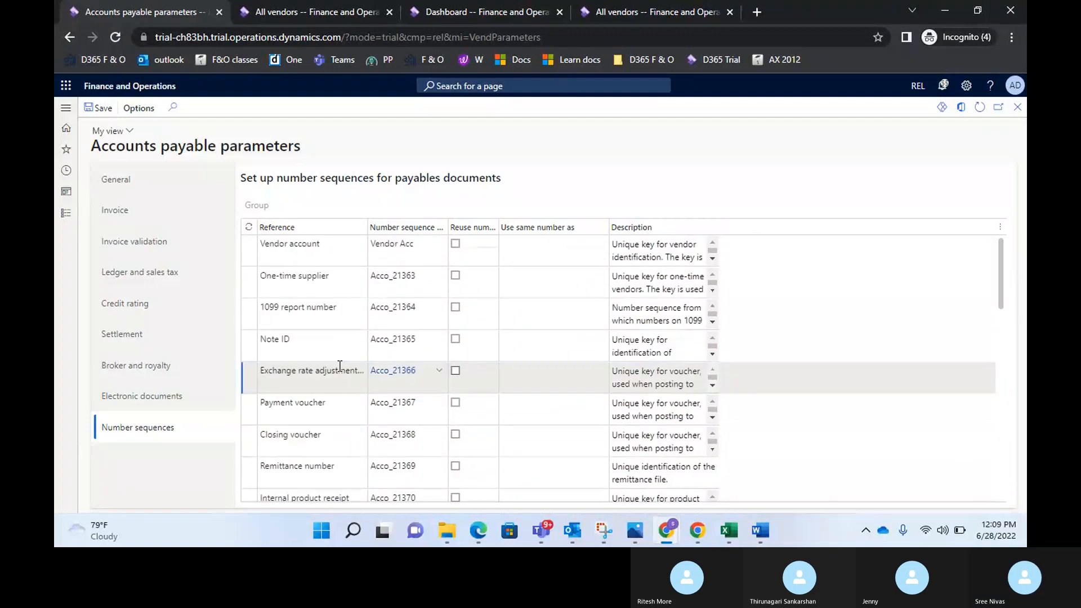
- Close the Infosys vendor record to return to the vendor list, then go back to the Accounts payable parameters
click(327, 12)
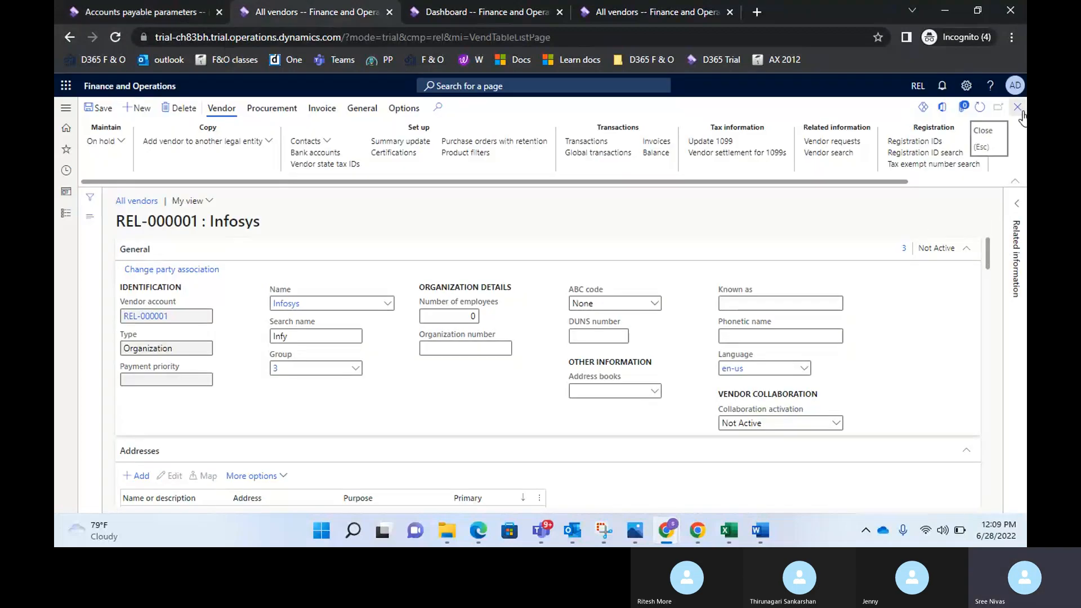
click(1019, 110)
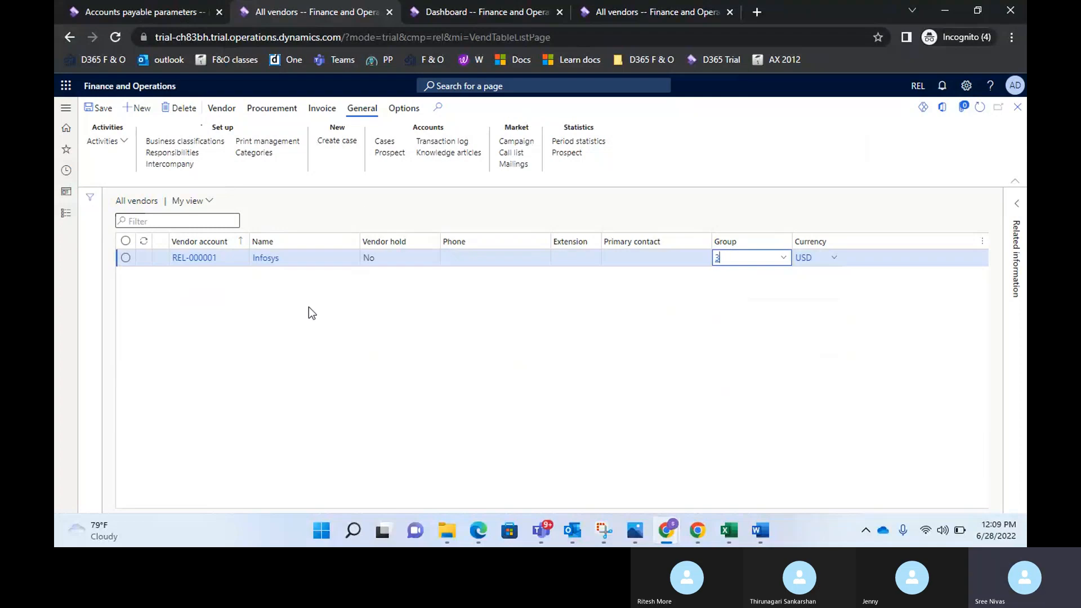
click(483, 15)
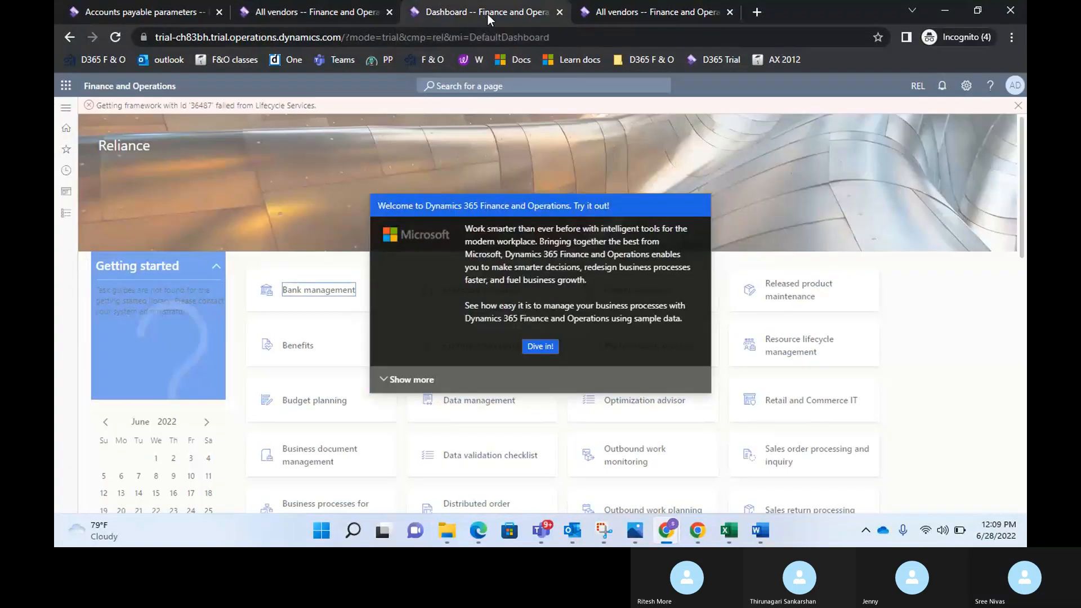
click(268, 15)
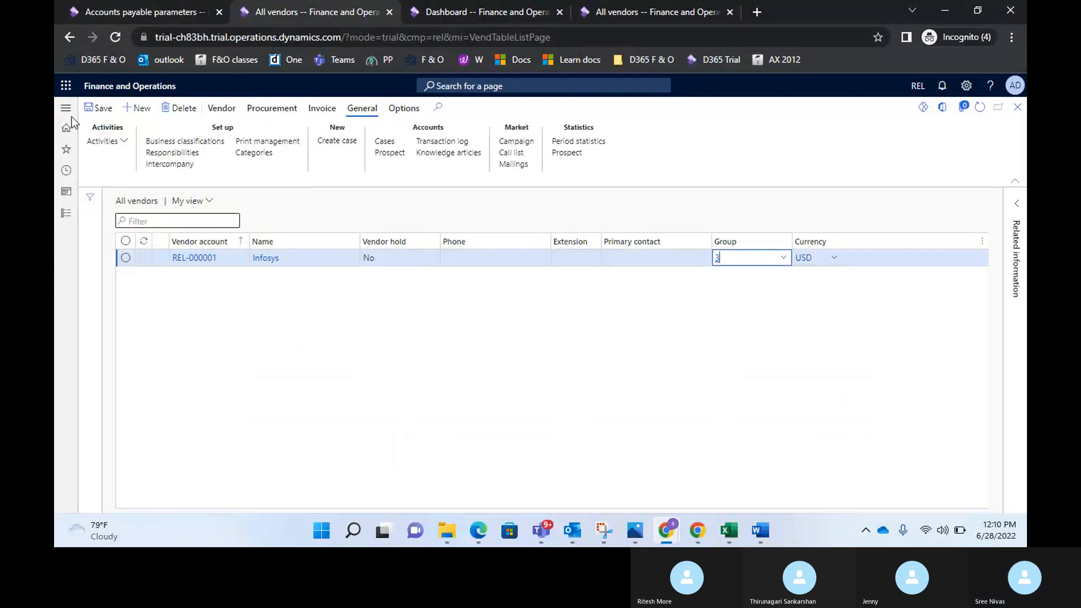
click(125, 15)
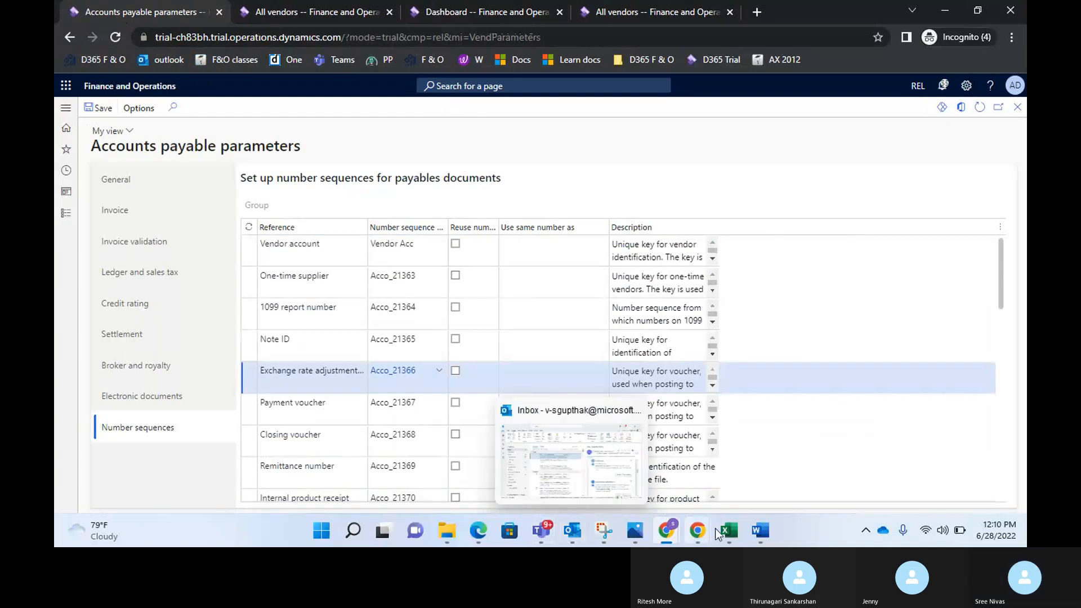
- Bring up the web.skype.com sharing notice and stop sharing the screen
mouse_move(704, 529)
click(698, 529)
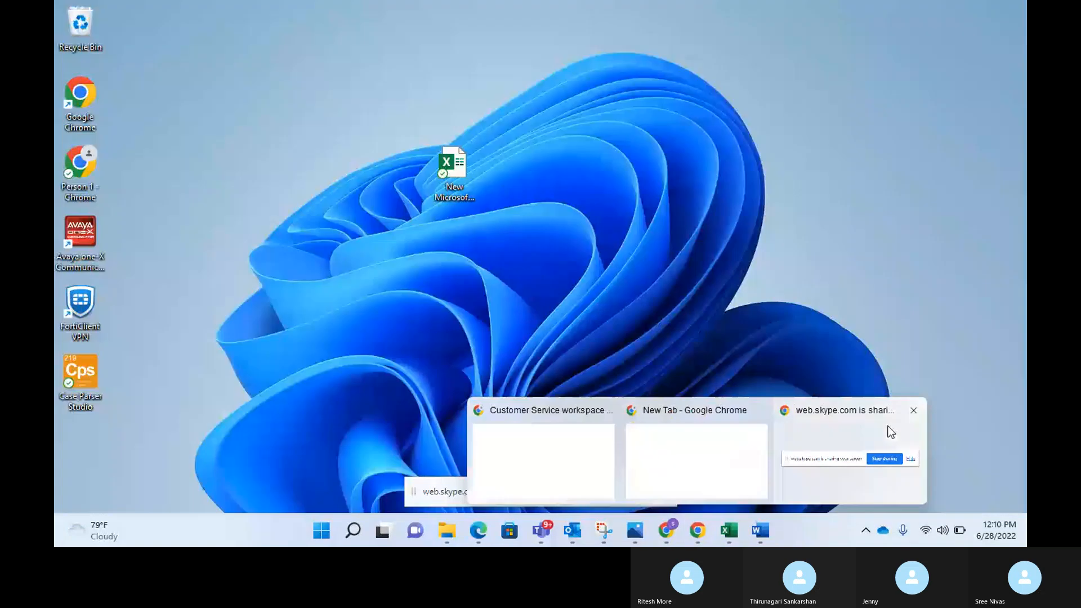
click(885, 434)
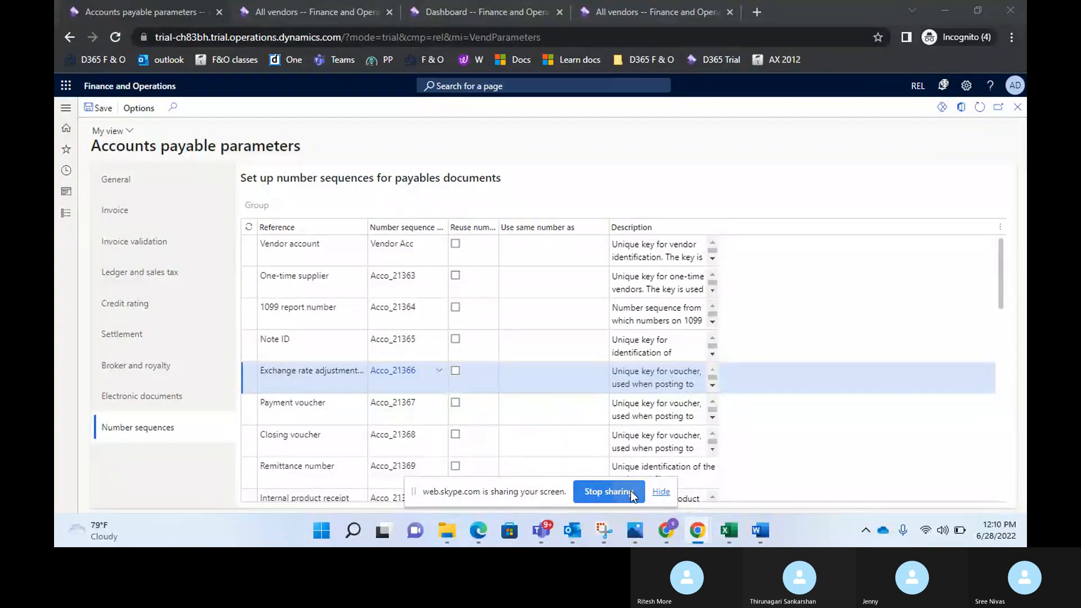
click(608, 492)
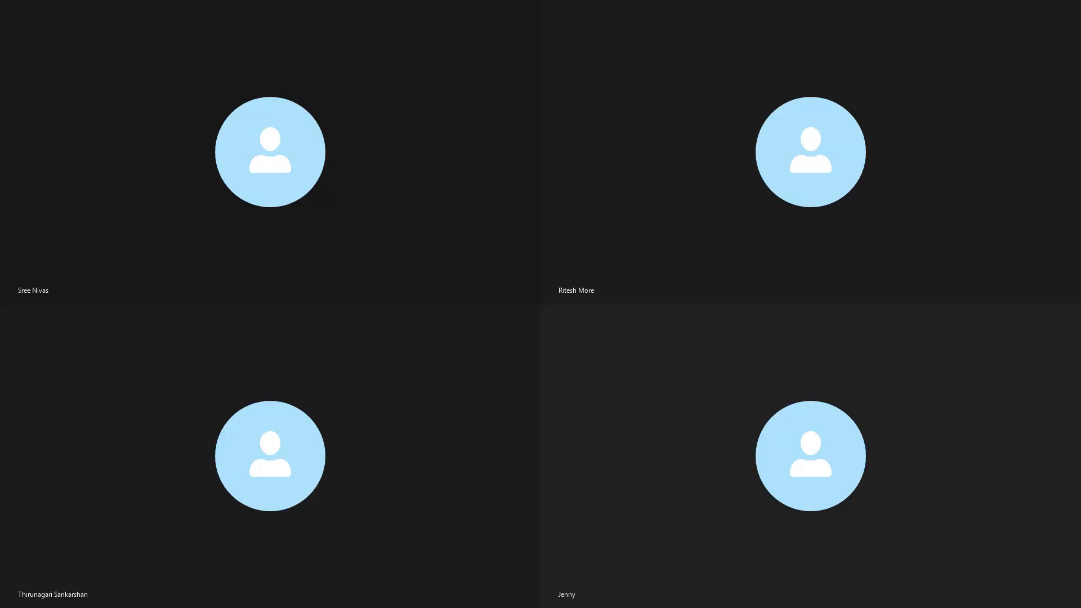